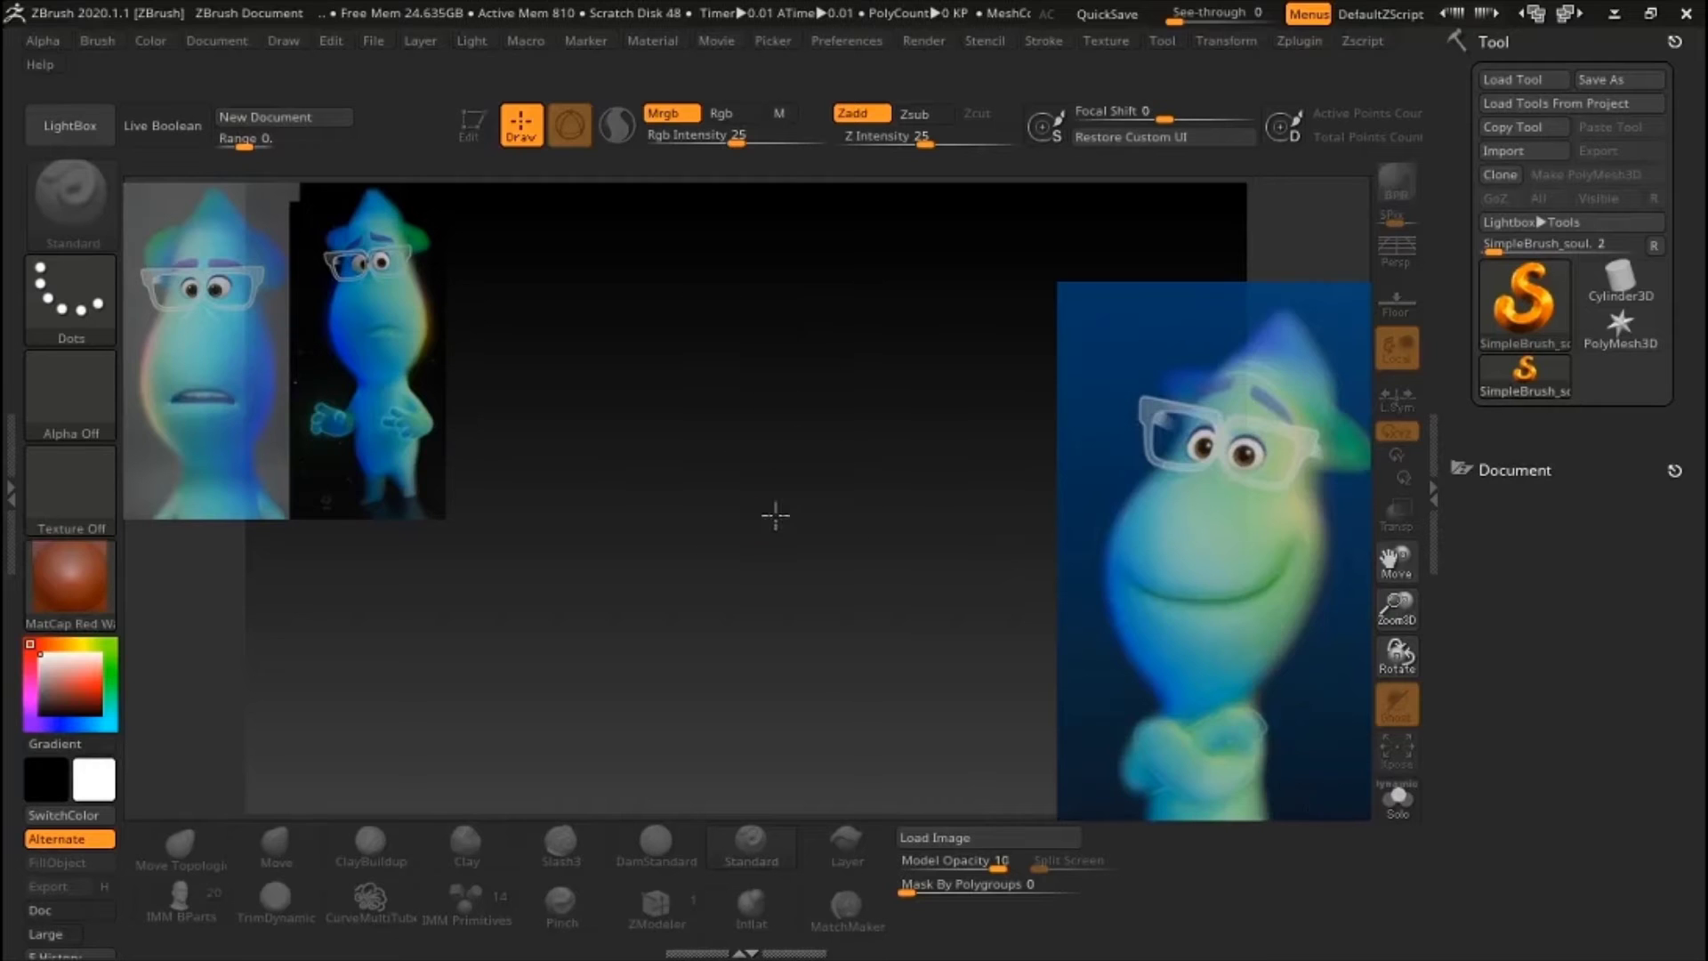
- Open LightBox to browse the starter projects
{"action": "key", "text": "comma"}
- Load the PolySphere project and squash the sphere into a narrow upright egg
{"action": "double_click", "coordinate": [892, 465]}
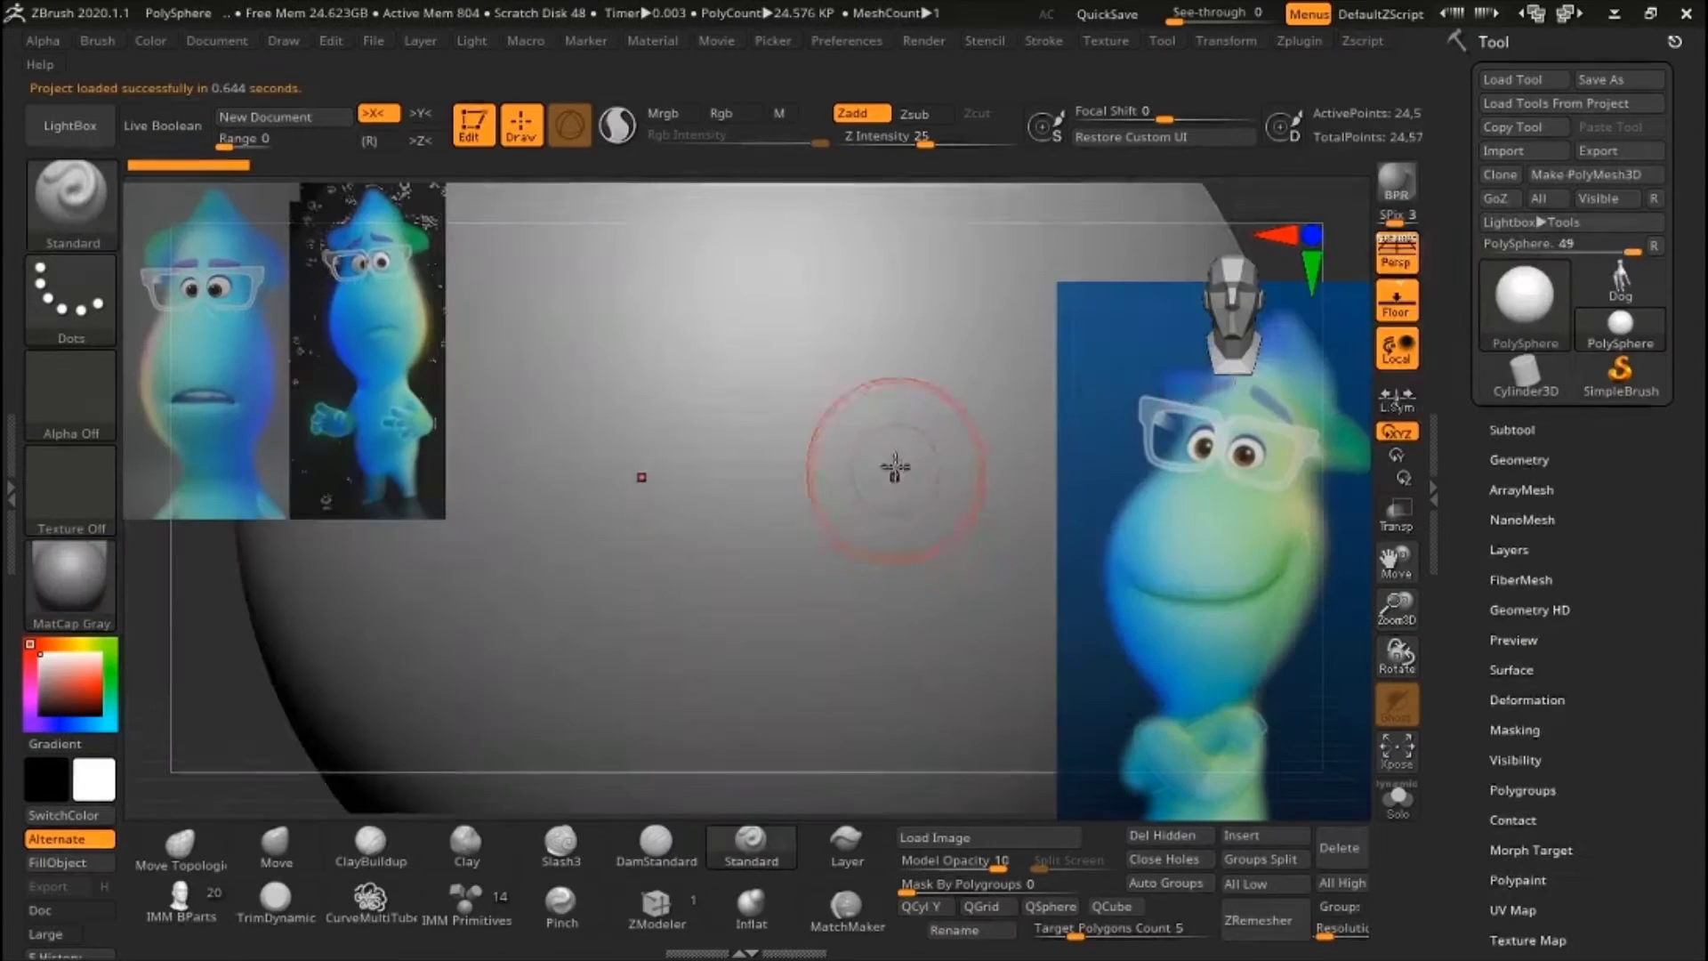
{"action": "left_click_drag", "start_coordinate": [983, 402], "coordinate": [964, 409], "text": "alt"}
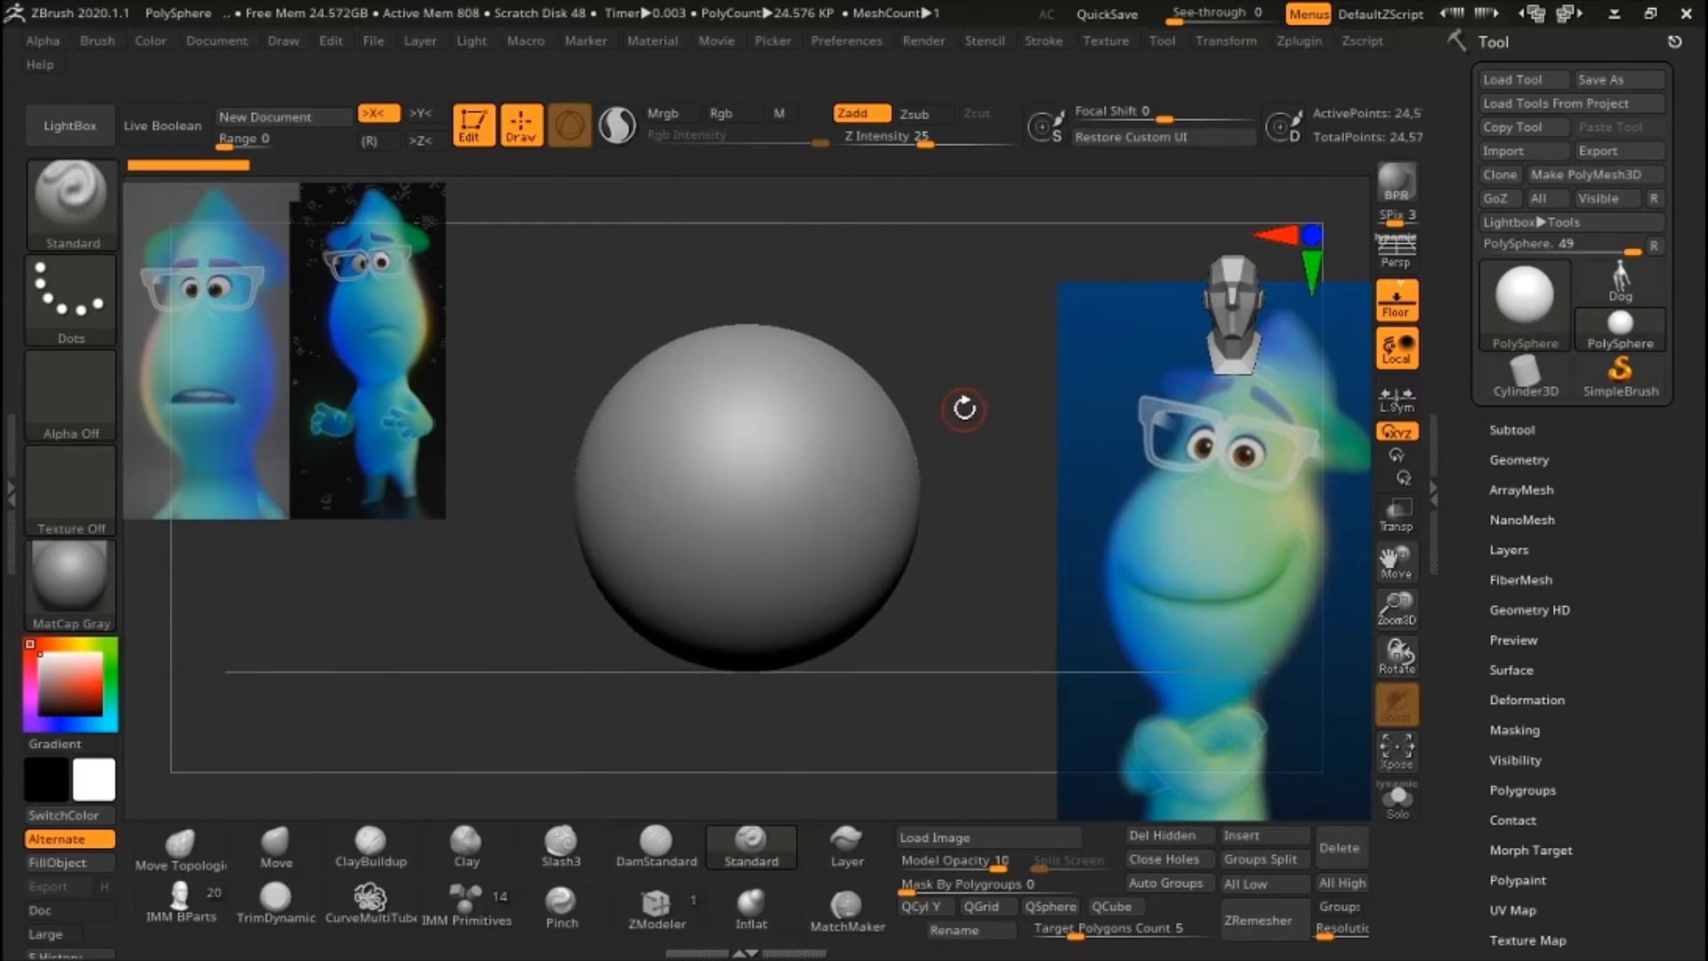
{"action": "key", "text": "w"}
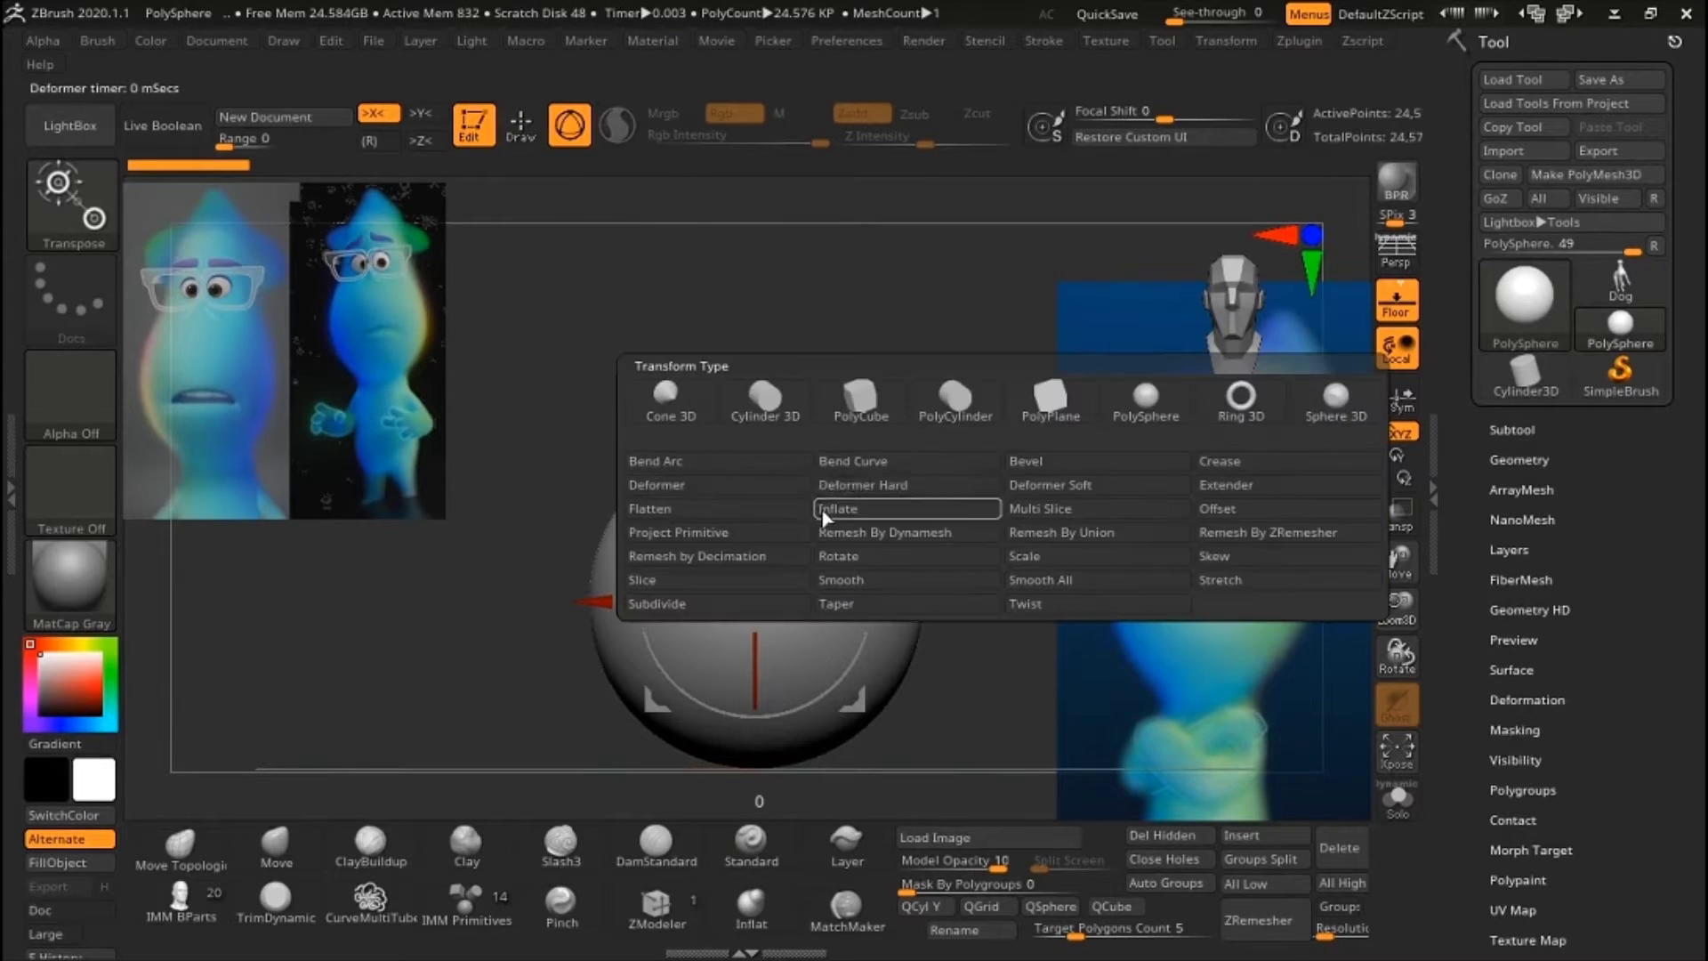
{"action": "left_click_drag", "start_coordinate": [683, 603], "coordinate": [721, 602]}
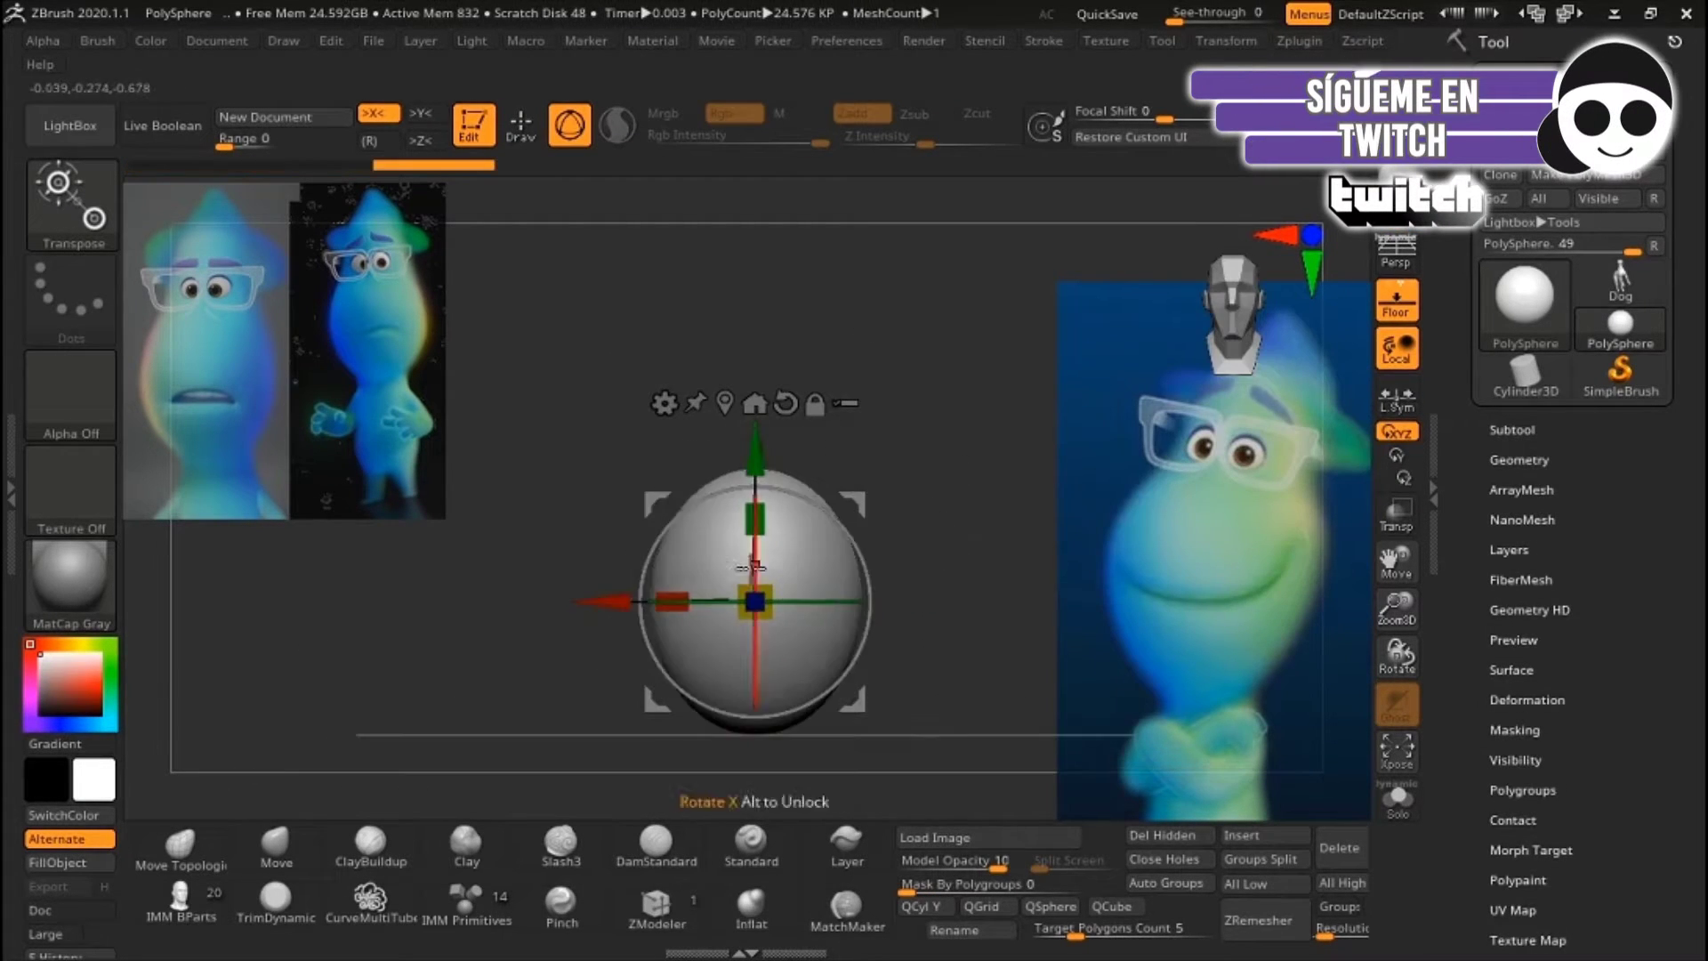
{"action": "key", "text": "q"}
- Duplicate the egg straight downward as a second piece for the body
{"action": "left_click", "coordinate": [182, 850]}
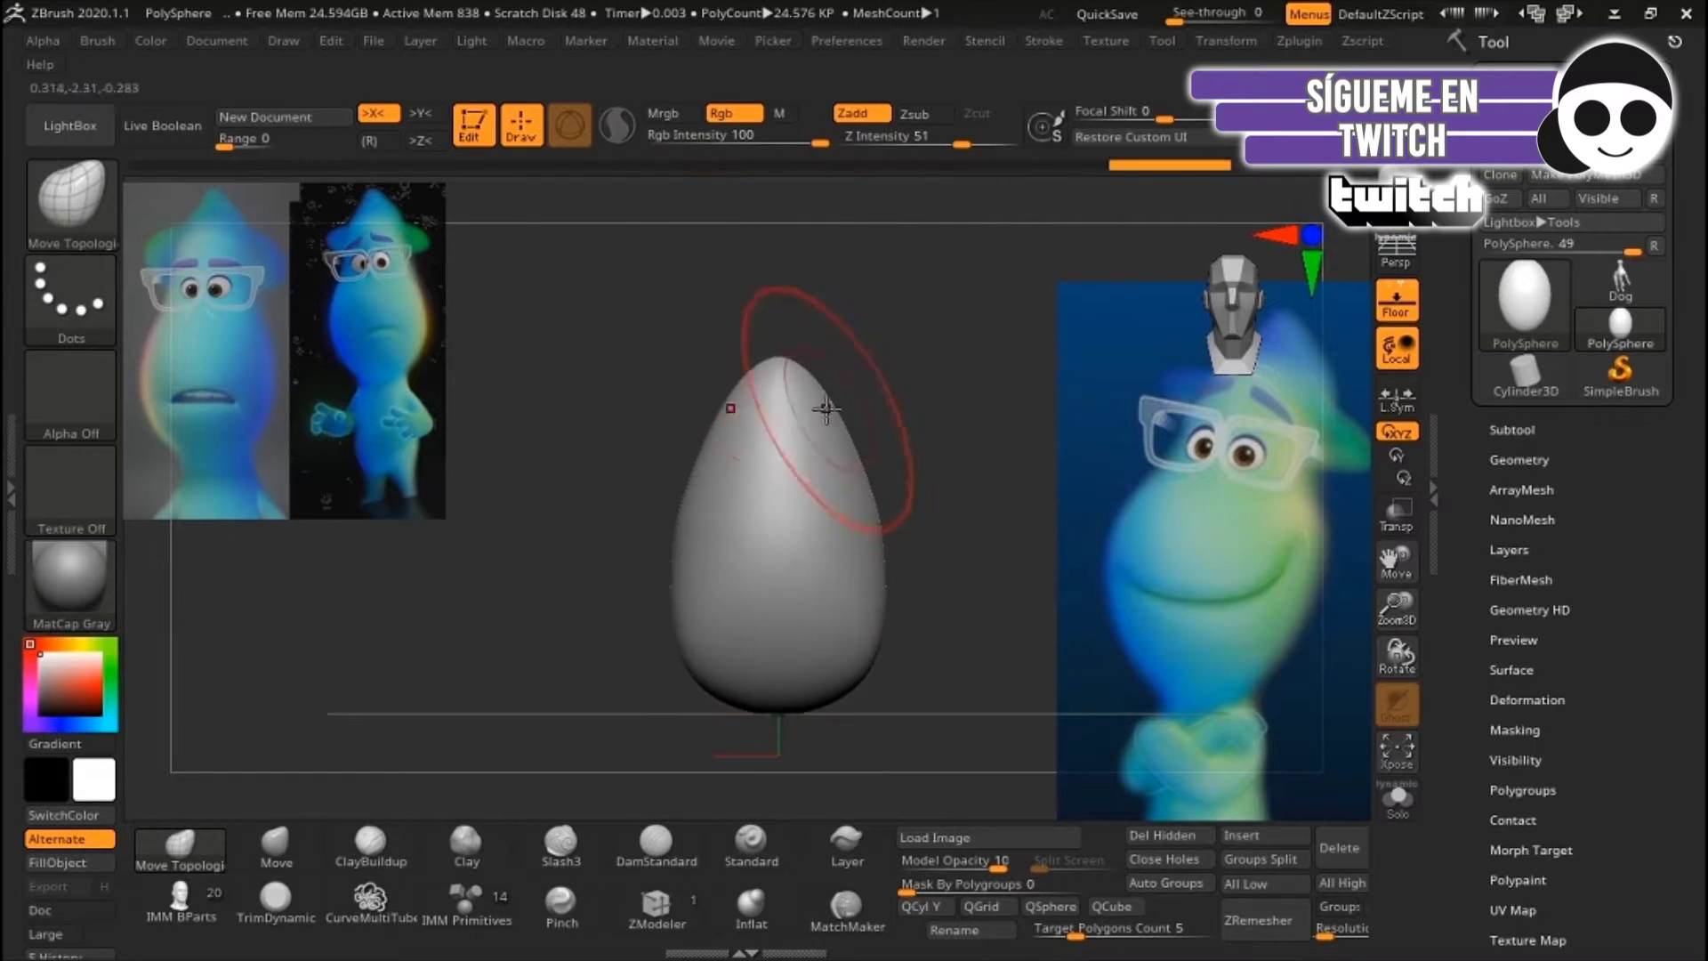
{"action": "left_click_drag", "start_coordinate": [825, 407], "coordinate": [879, 636]}
{"action": "mouse_move", "coordinate": [699, 603]}
{"action": "left_mouse_down"}
{"action": "mouse_move", "coordinate": [877, 457]}
{"action": "mouse_move", "coordinate": [751, 457]}
{"action": "left_mouse_up"}
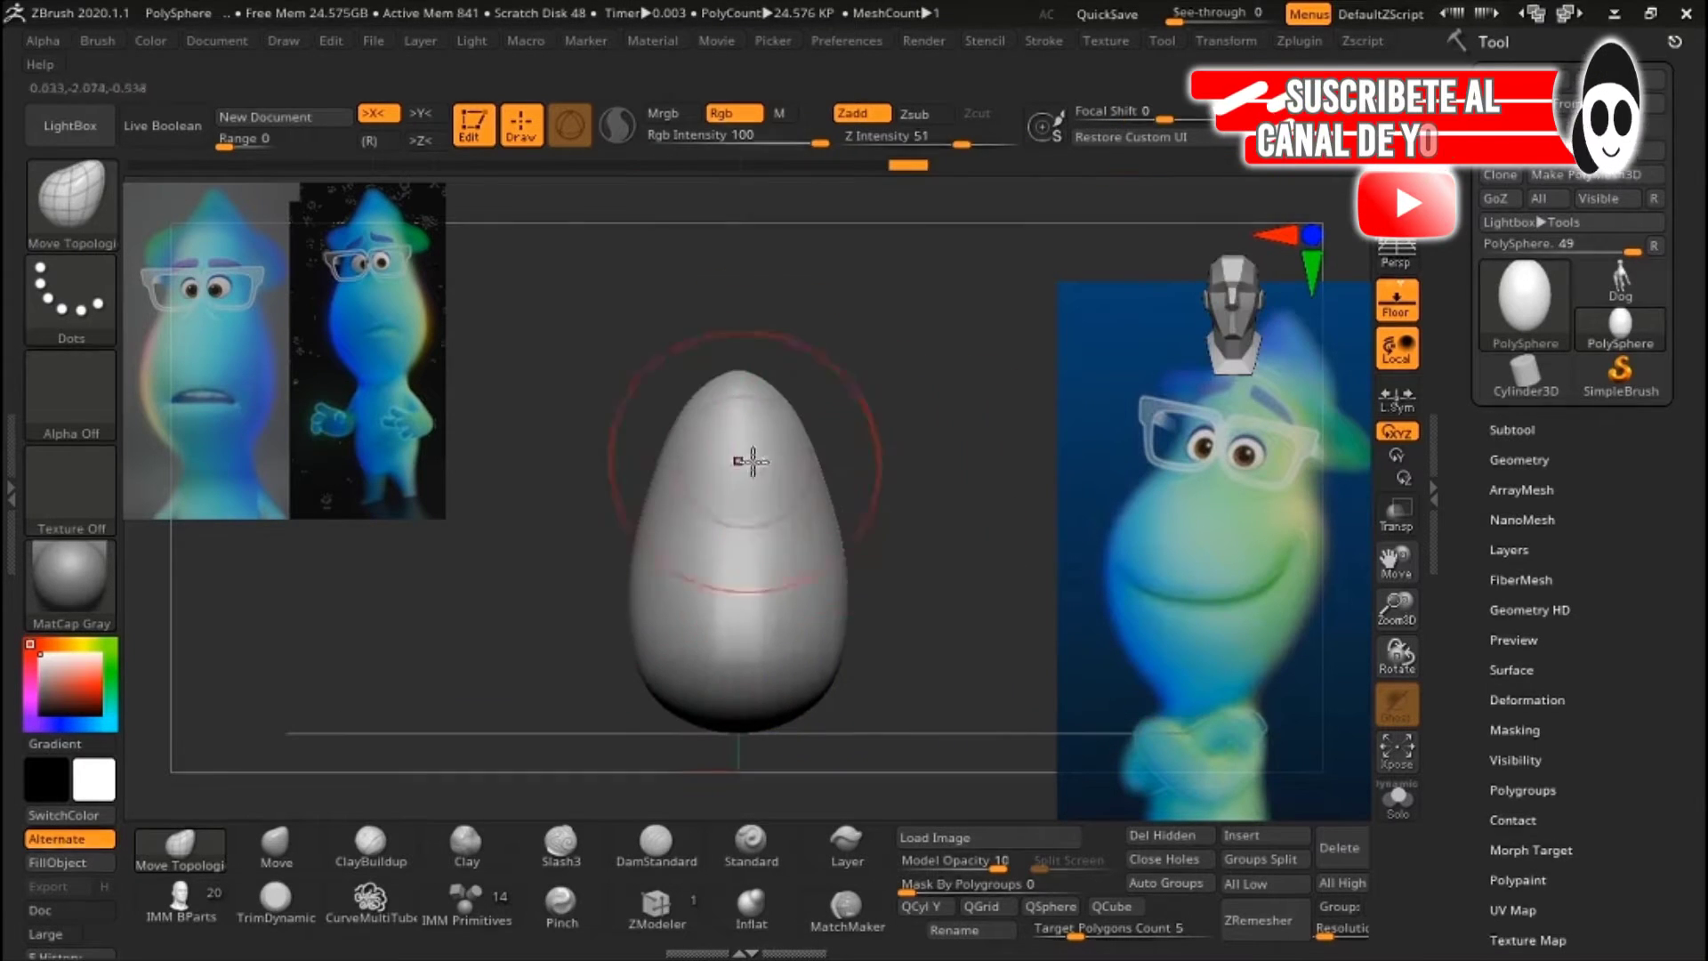
{"action": "mouse_move", "coordinate": [822, 730]}
{"action": "left_mouse_down"}
{"action": "mouse_move", "coordinate": [858, 686]}
{"action": "mouse_move", "coordinate": [839, 523]}
{"action": "mouse_move", "coordinate": [948, 437]}
{"action": "left_mouse_up"}
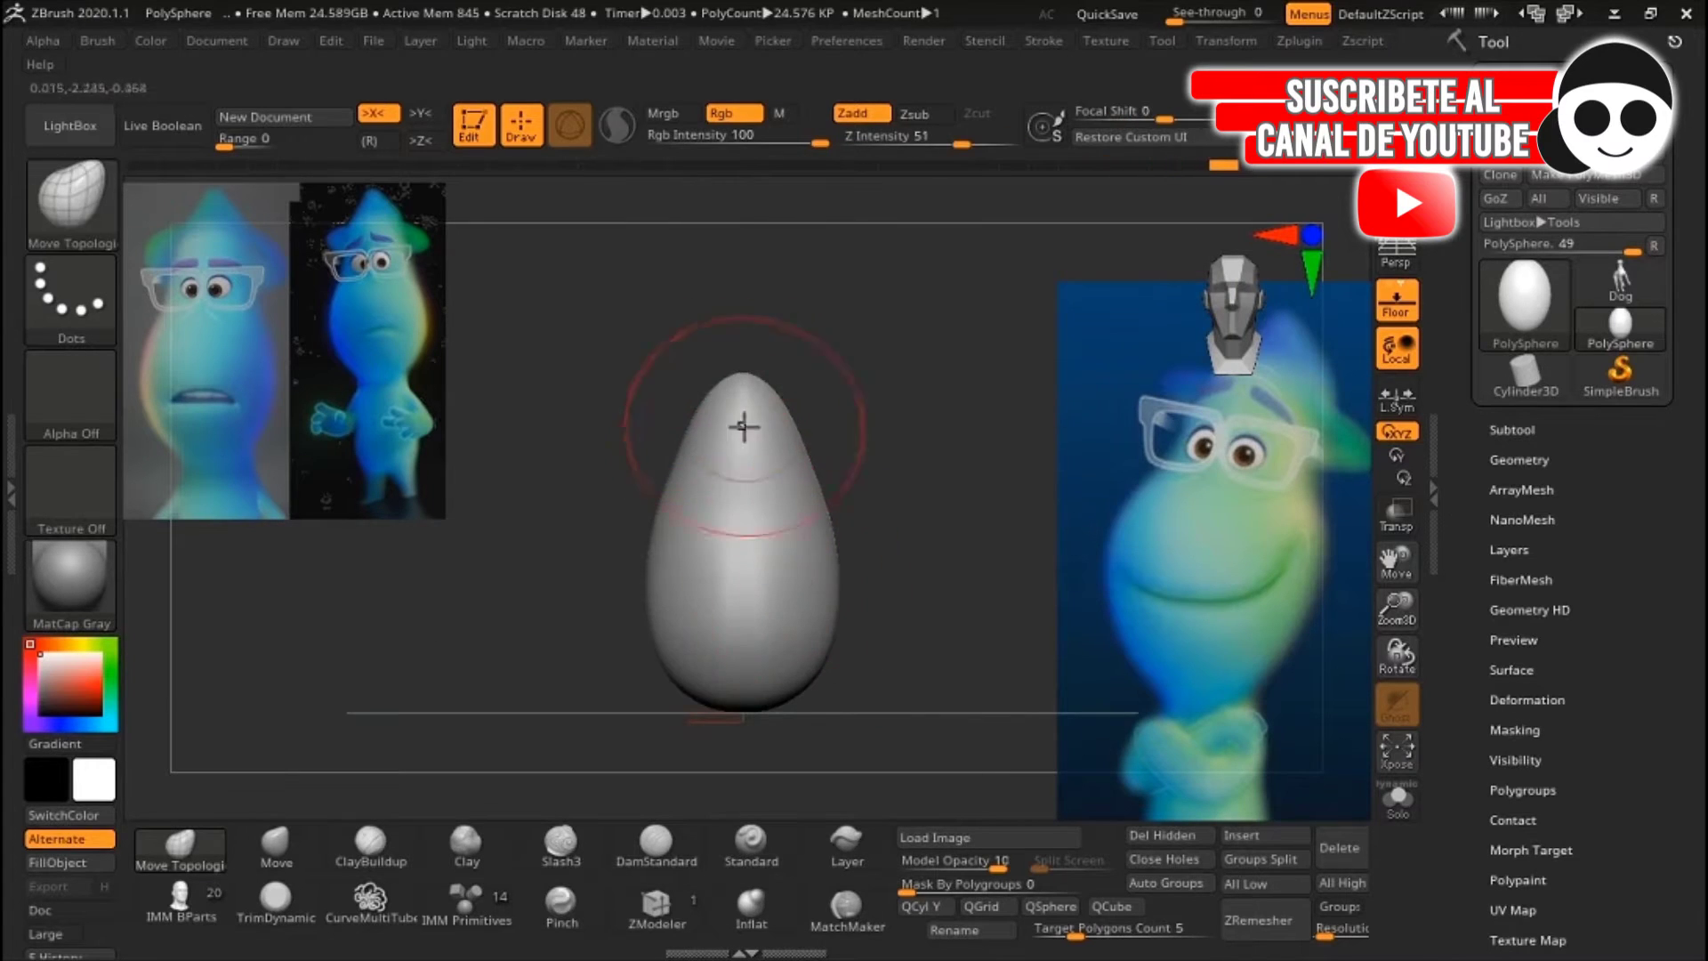
{"action": "key", "text": "w"}
{"action": "mouse_move", "coordinate": [789, 348]}
{"action": "left_mouse_down", "text": "ctrl"}
{"action": "mouse_move", "coordinate": [783, 607]}
{"action": "mouse_move", "coordinate": [730, 674]}
{"action": "left_mouse_up", "text": "ctrl"}
- Reshape the head egg with Inflat and Move Topological, then DynaMesh both eggs together
{"action": "key", "text": "q"}
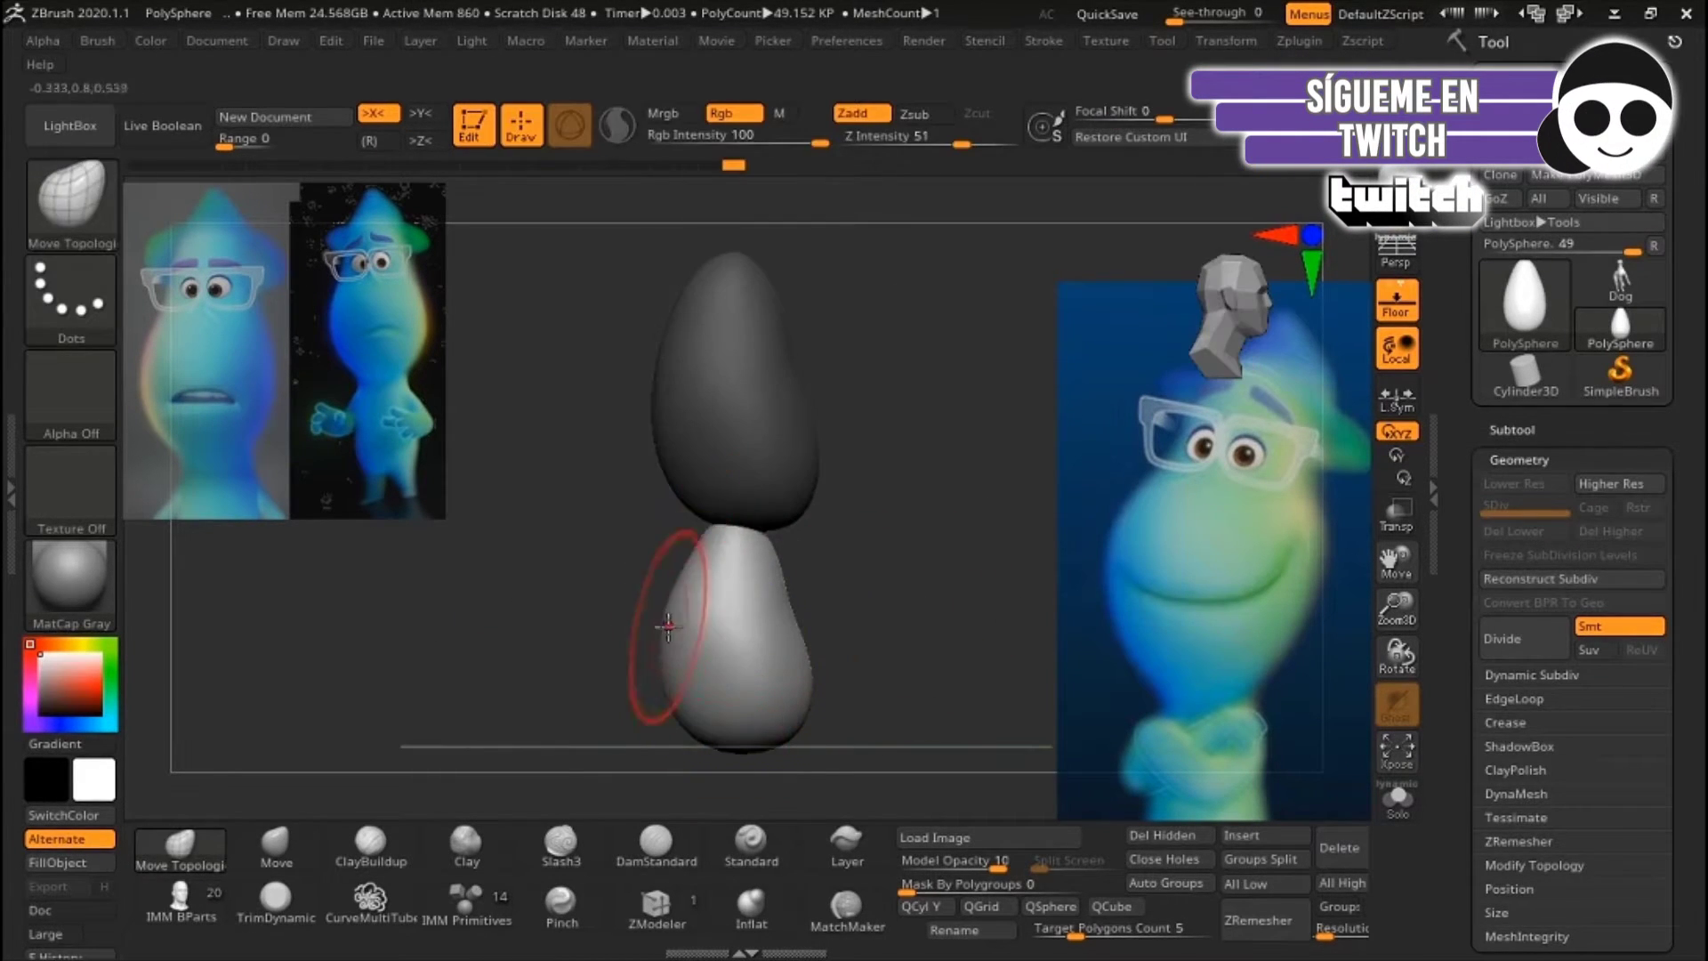
{"action": "left_click_drag", "start_coordinate": [668, 627], "coordinate": [738, 627], "text": "shift"}
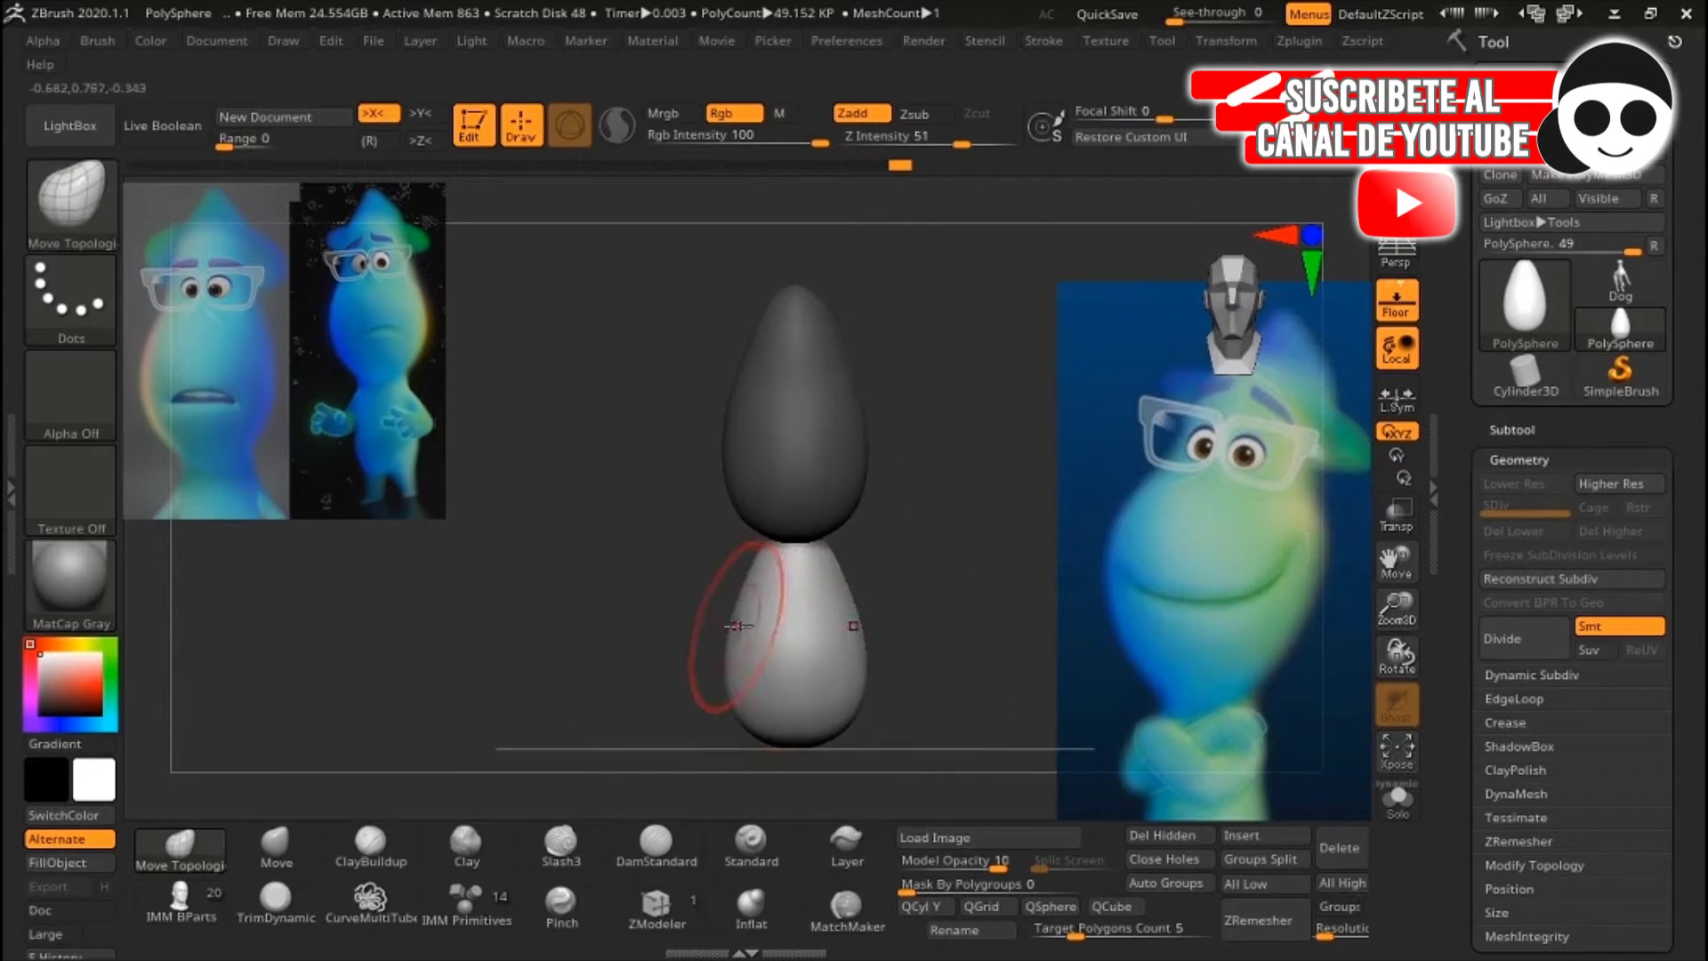
{"action": "mouse_move", "coordinate": [1011, 536]}
{"action": "left_mouse_down"}
{"action": "mouse_move", "coordinate": [946, 565]}
{"action": "mouse_move", "coordinate": [725, 572]}
{"action": "left_mouse_up"}
{"action": "key", "text": "b"}
{"action": "key", "text": "i"}
{"action": "key", "text": "n"}
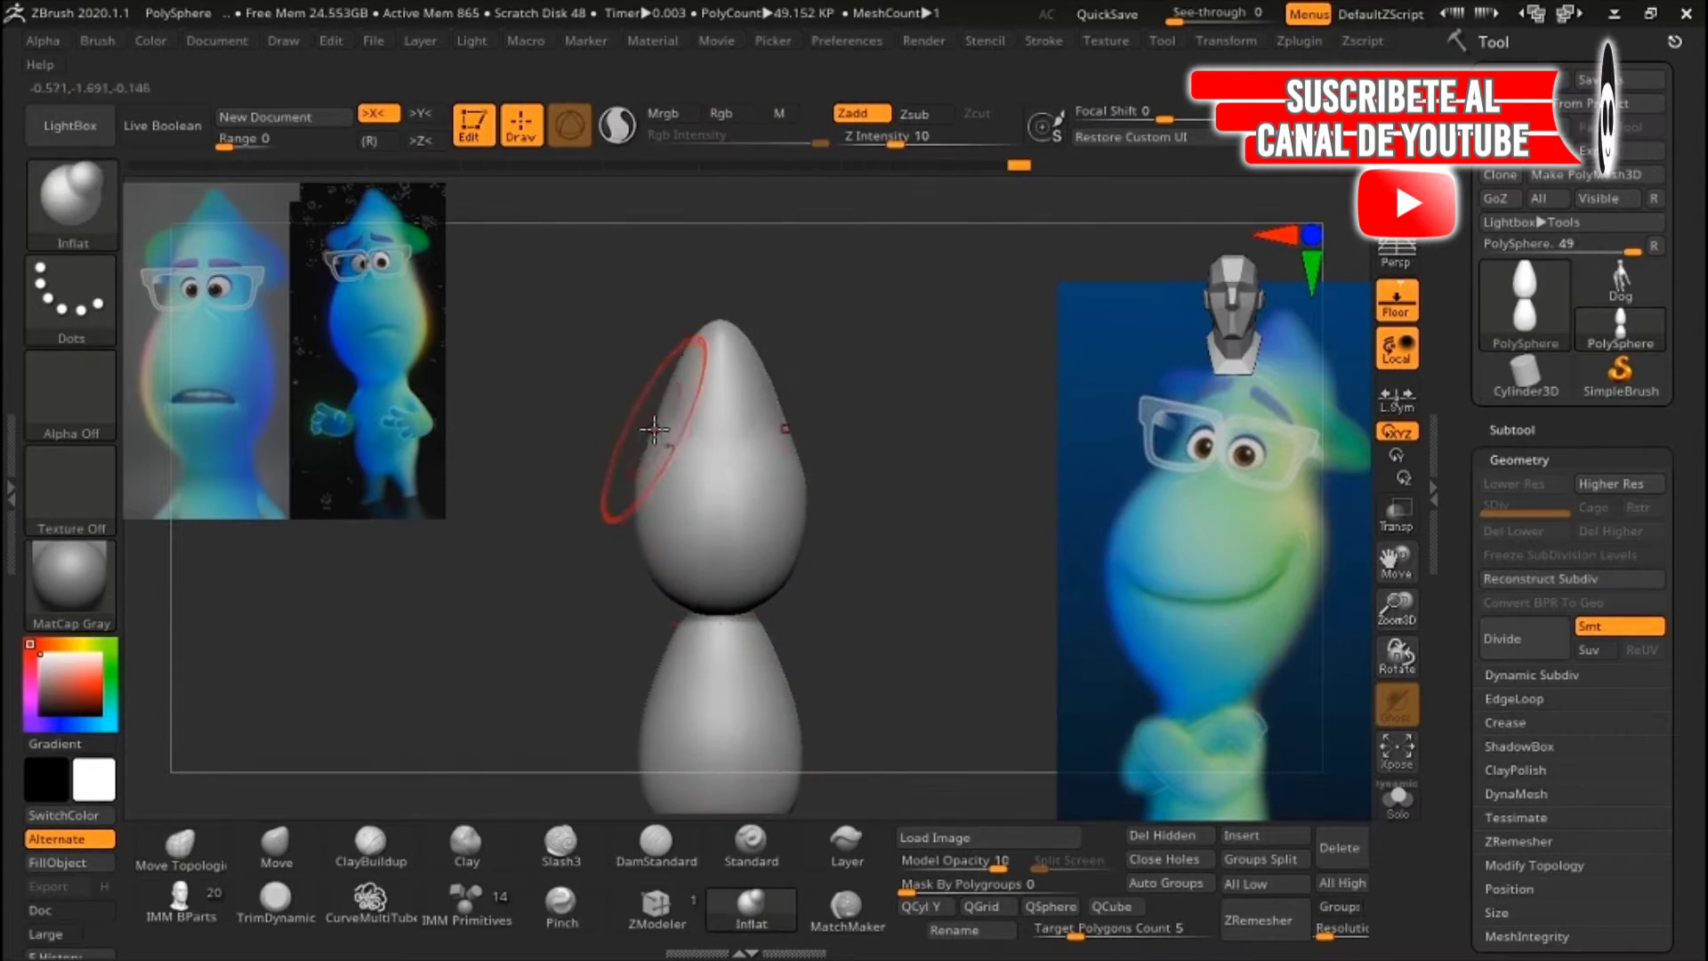
{"action": "left_click_drag", "start_coordinate": [668, 400], "coordinate": [771, 592]}
{"action": "key", "text": "b"}
{"action": "key", "text": "m"}
{"action": "key", "text": "t"}
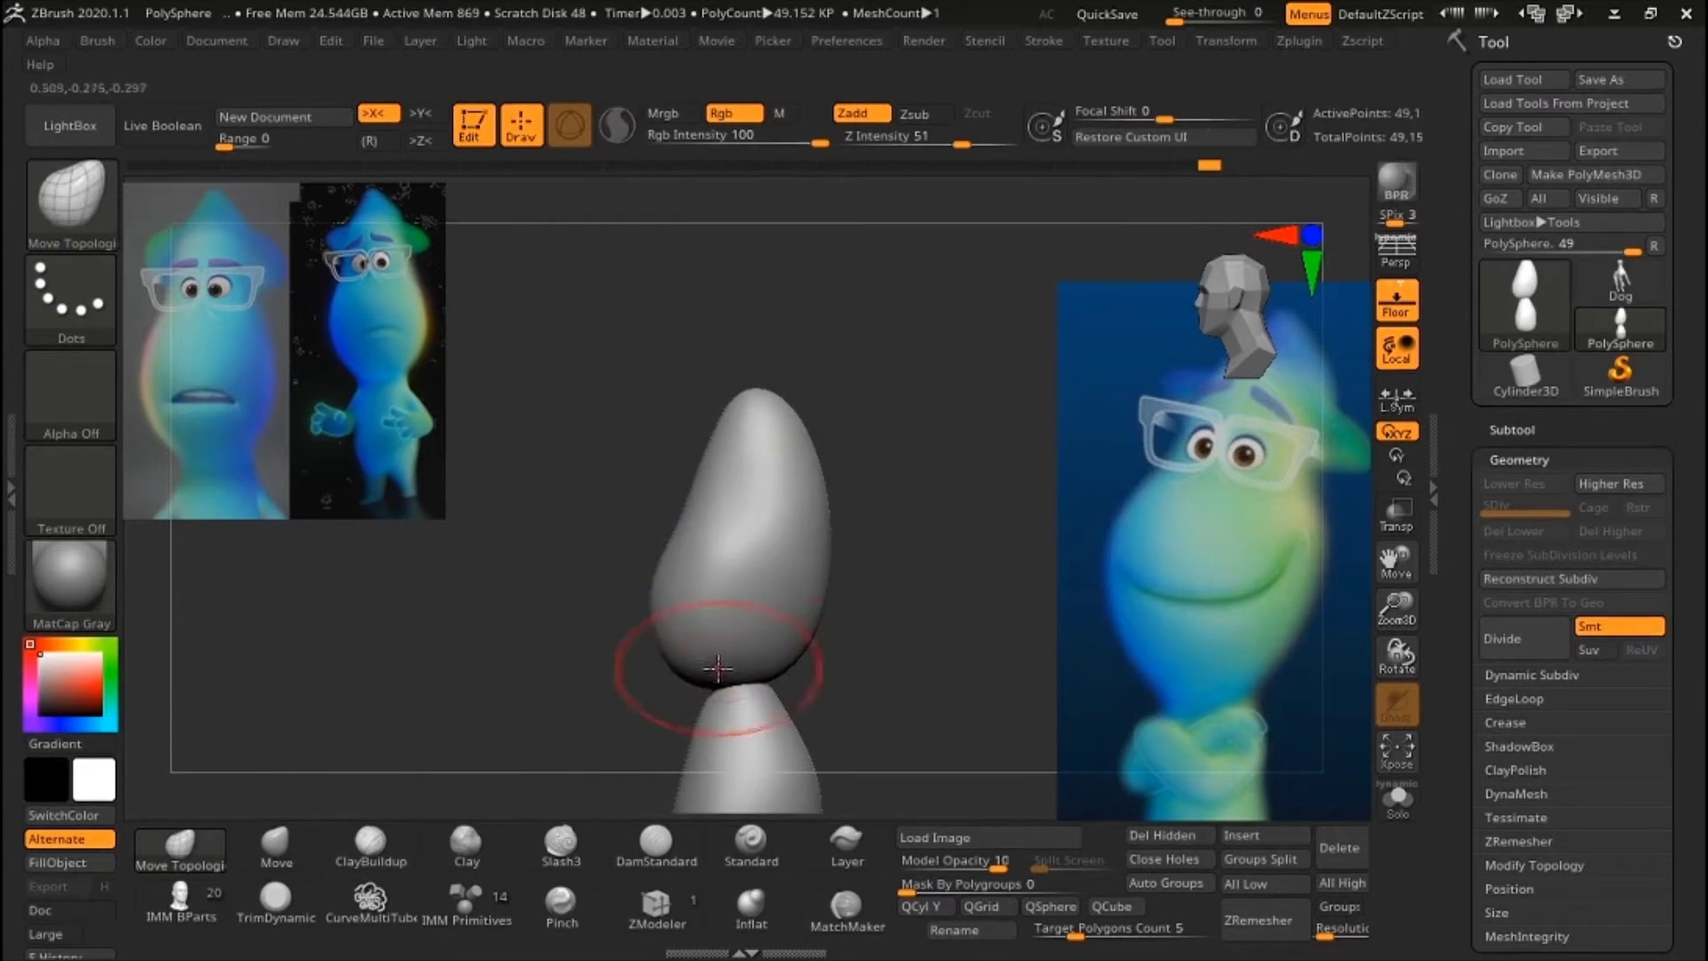
{"action": "left_click_drag", "start_coordinate": [610, 667], "coordinate": [794, 493], "text": "shift"}
{"action": "left_click_drag", "start_coordinate": [904, 572], "coordinate": [922, 622], "text": "shift"}
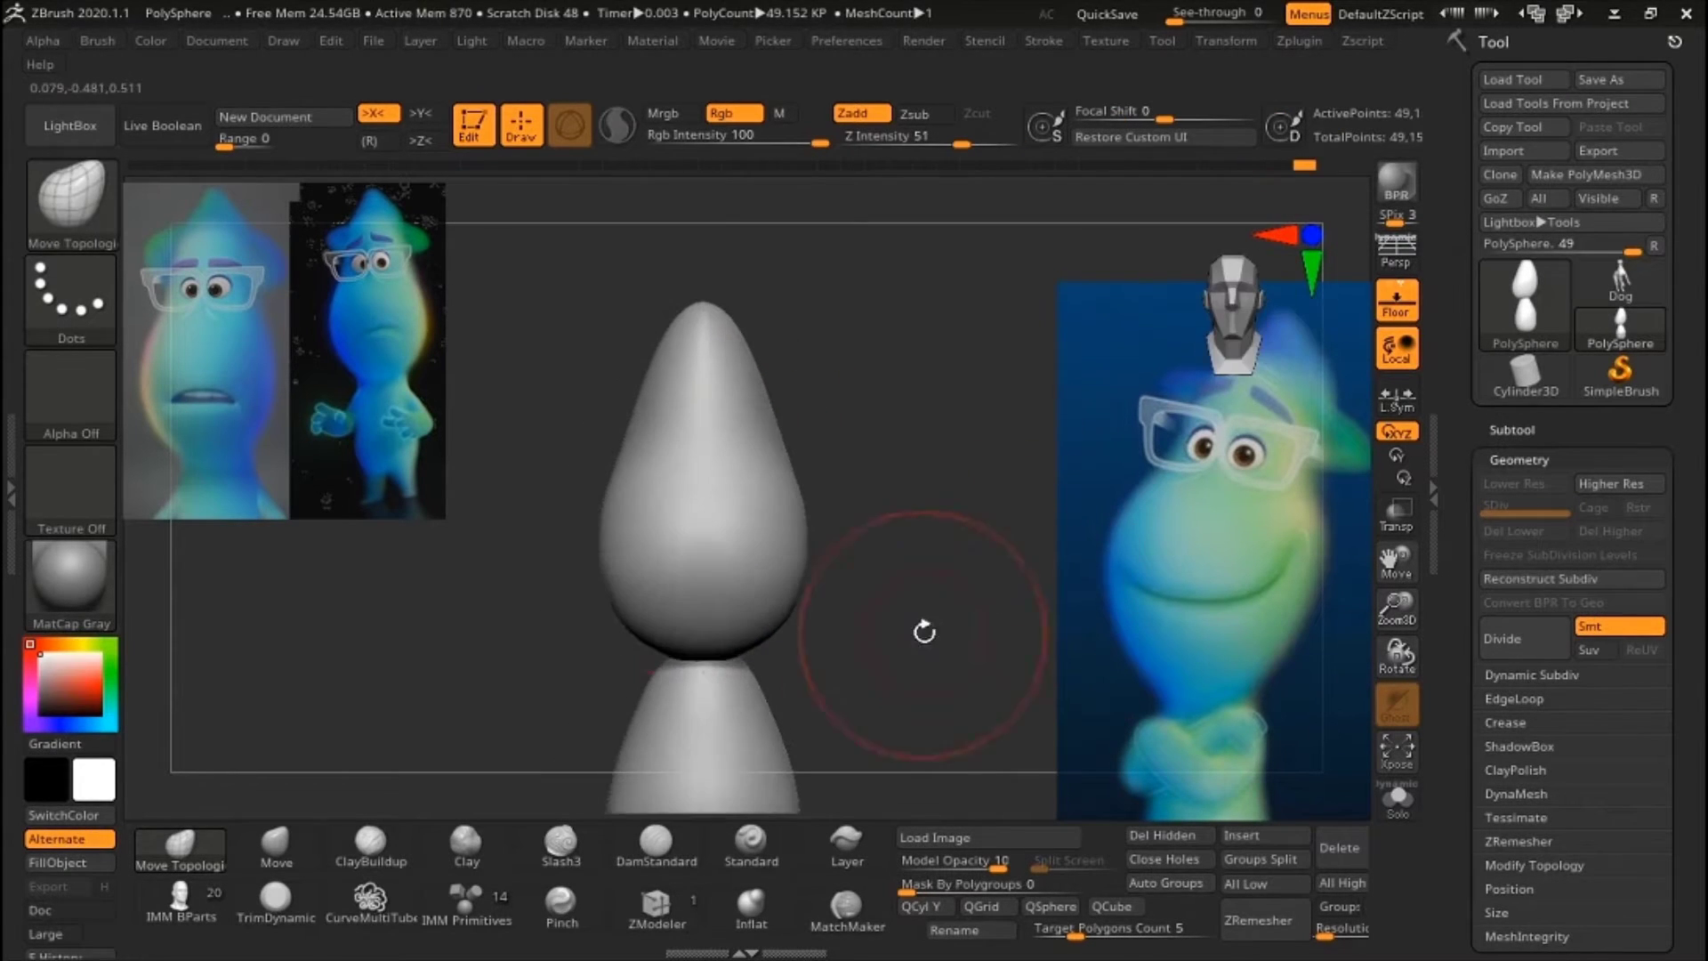
{"action": "left_click", "coordinate": [1516, 793]}
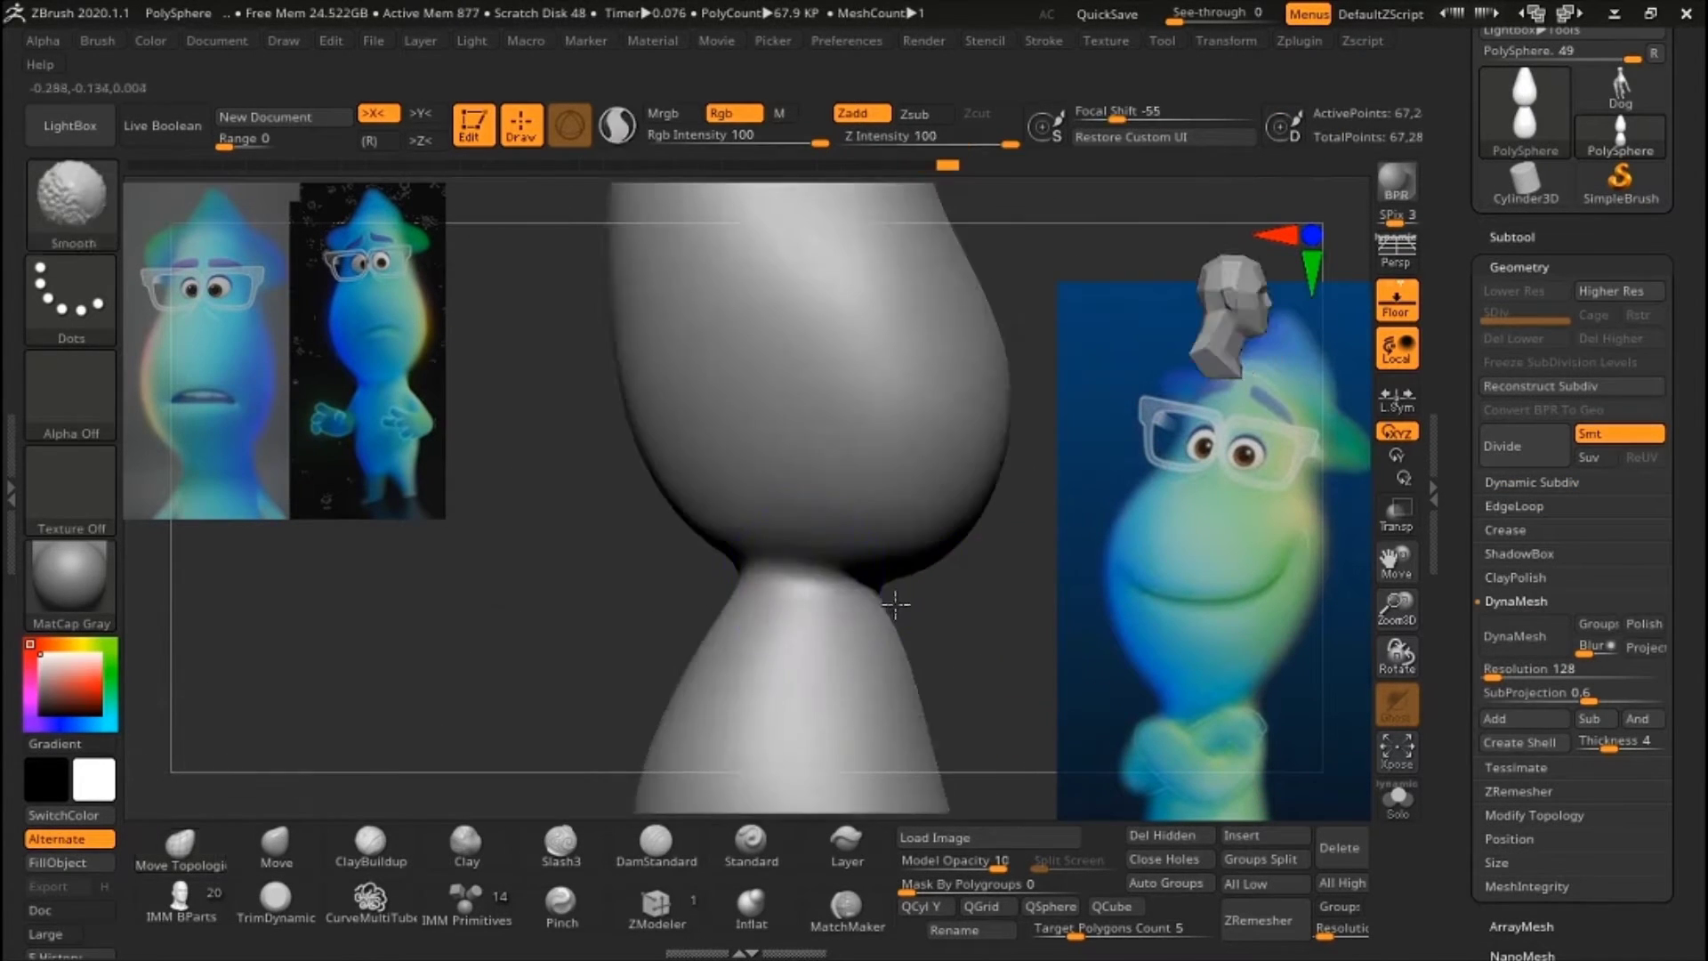
{"action": "mouse_move", "coordinate": [935, 552]}
{"action": "left_mouse_down", "text": "shift"}
{"action": "mouse_move", "coordinate": [990, 569]}
{"action": "mouse_move", "coordinate": [957, 565]}
{"action": "mouse_move", "coordinate": [949, 496]}
{"action": "mouse_move", "coordinate": [896, 641]}
{"action": "mouse_move", "coordinate": [985, 597]}
{"action": "mouse_move", "coordinate": [792, 574]}
{"action": "mouse_move", "coordinate": [991, 534]}
{"action": "left_mouse_up", "text": "shift"}
- Pull two stubby legs from the base and ZRemesh to a target polygon count
{"action": "key", "text": "w"}
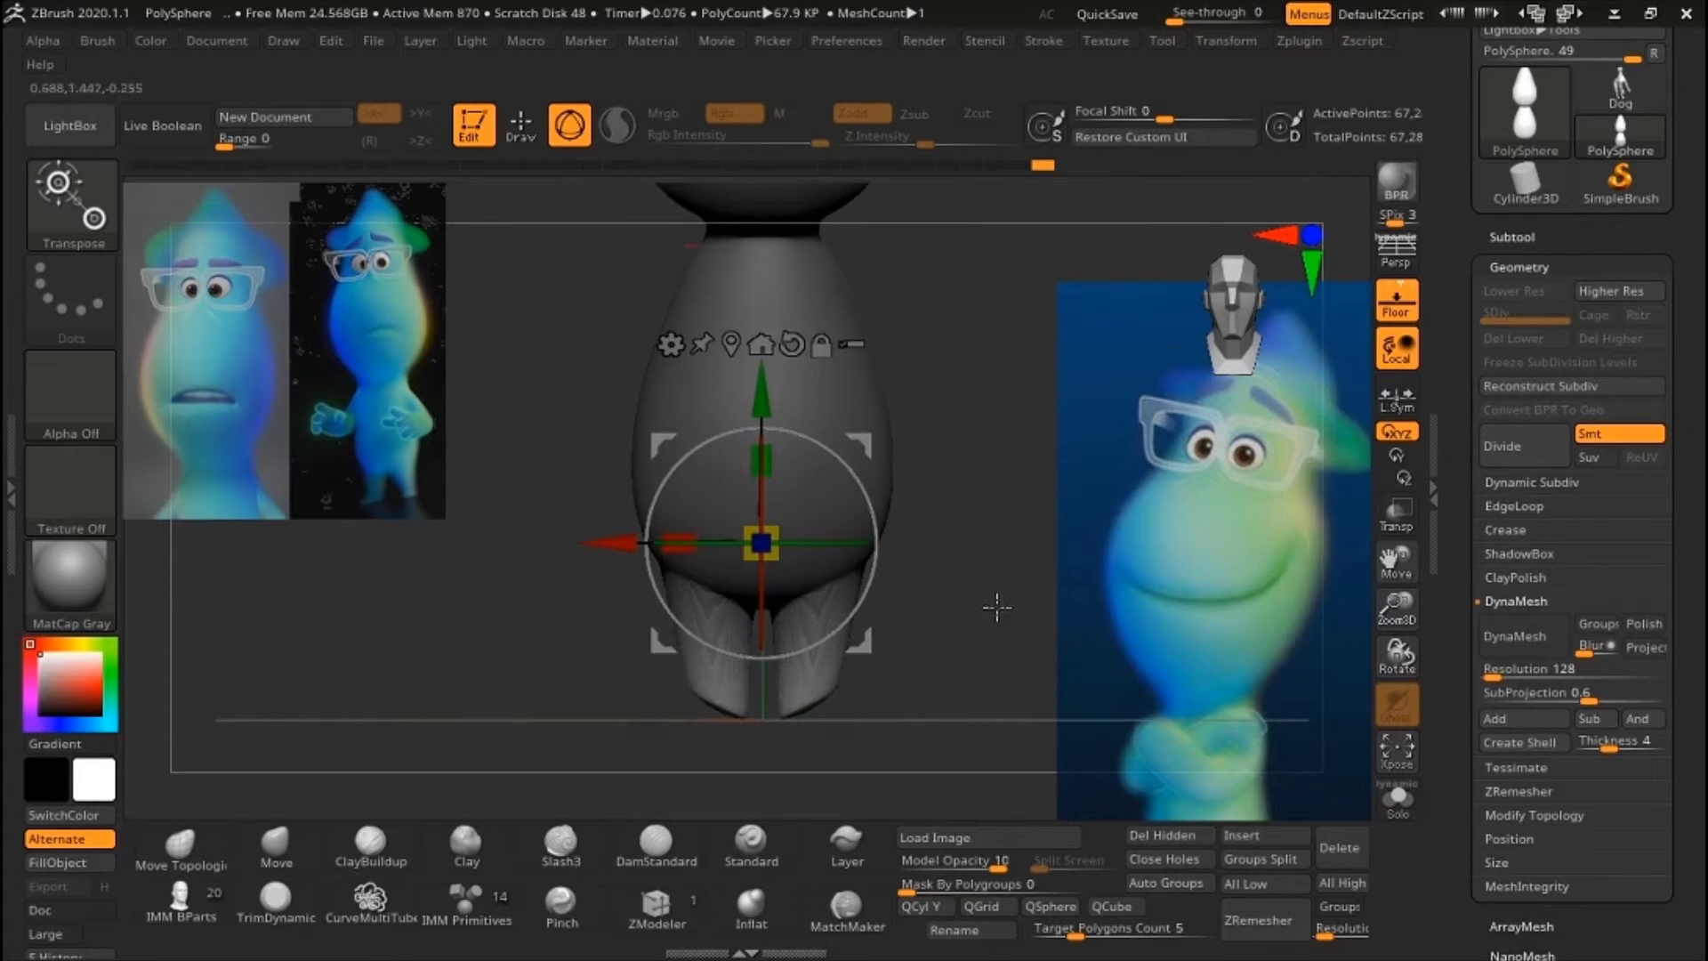
{"action": "key", "text": "q"}
{"action": "left_click_drag", "start_coordinate": [998, 607], "coordinate": [1009, 614]}
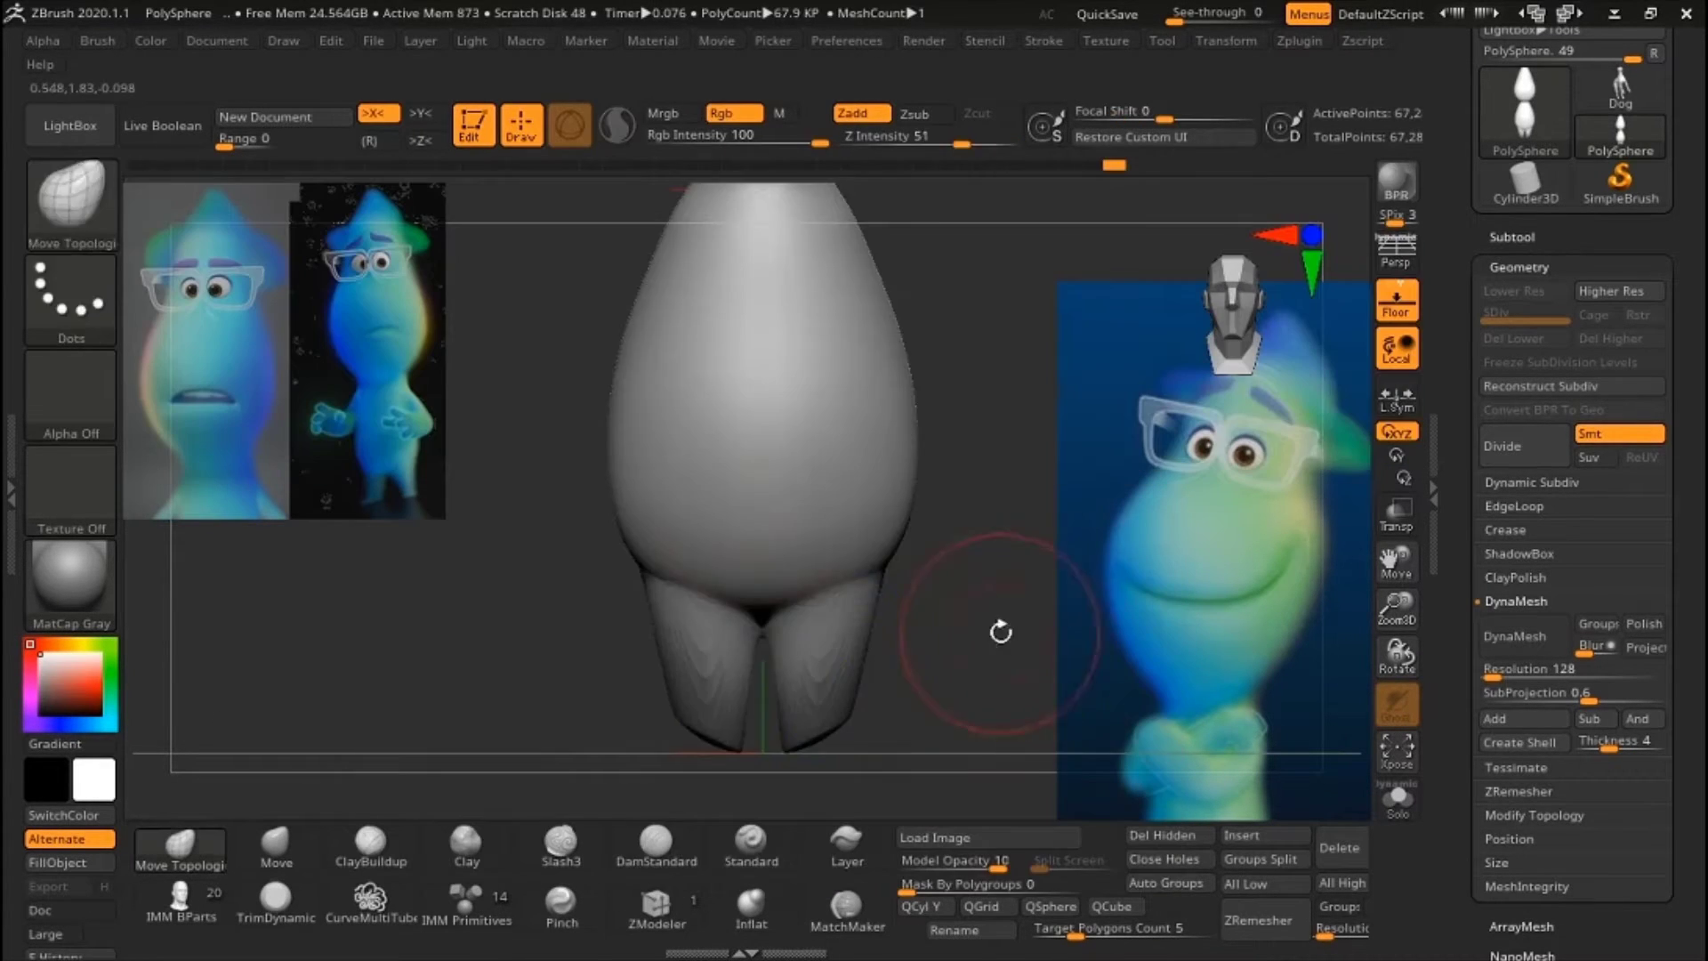
{"action": "key", "text": "f"}
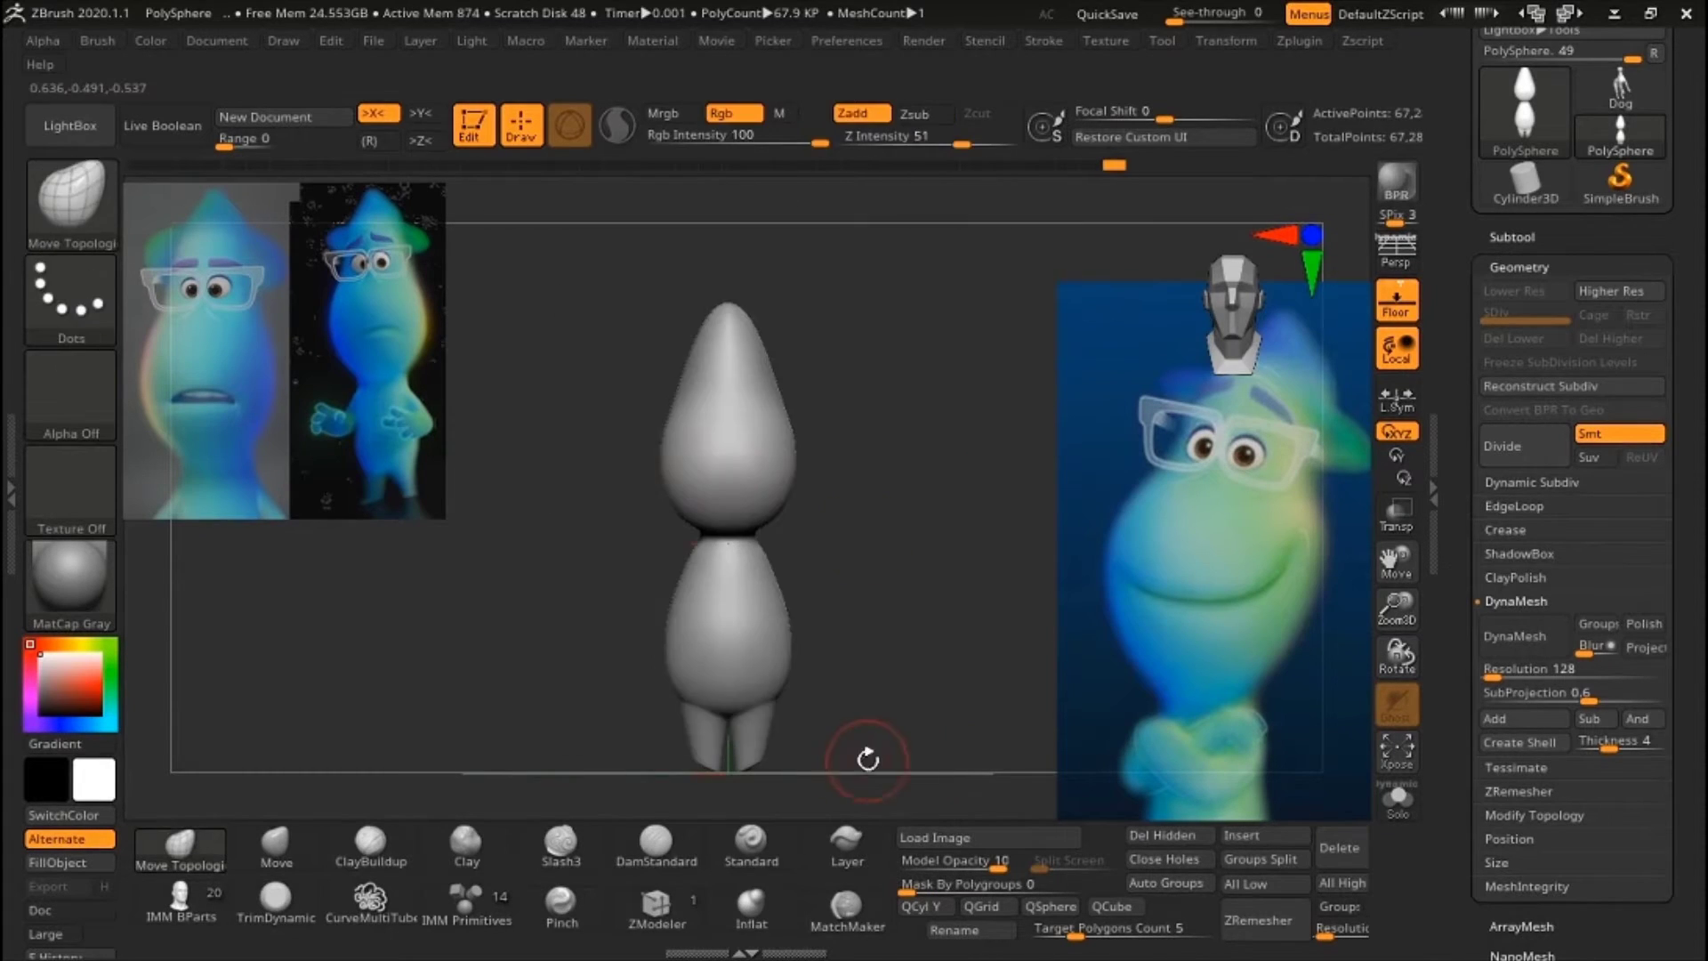
{"action": "right_click_drag", "start_coordinate": [908, 539], "coordinate": [938, 629], "text": "ctrl"}
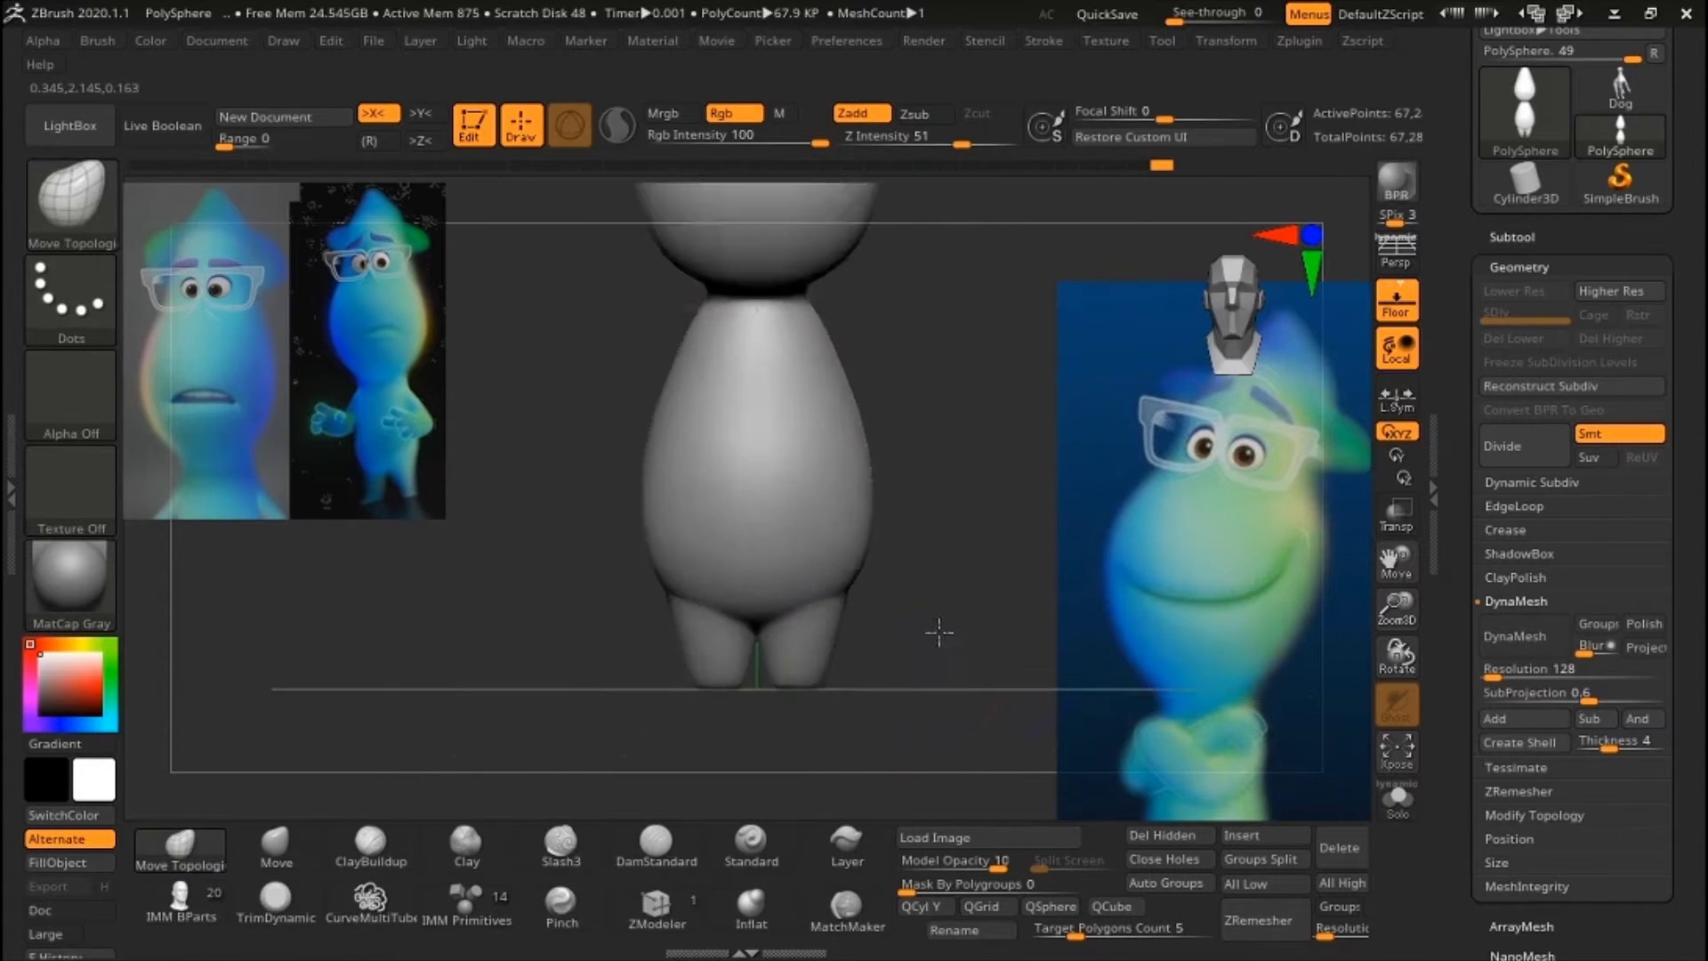
{"action": "left_click", "coordinate": [1095, 929]}
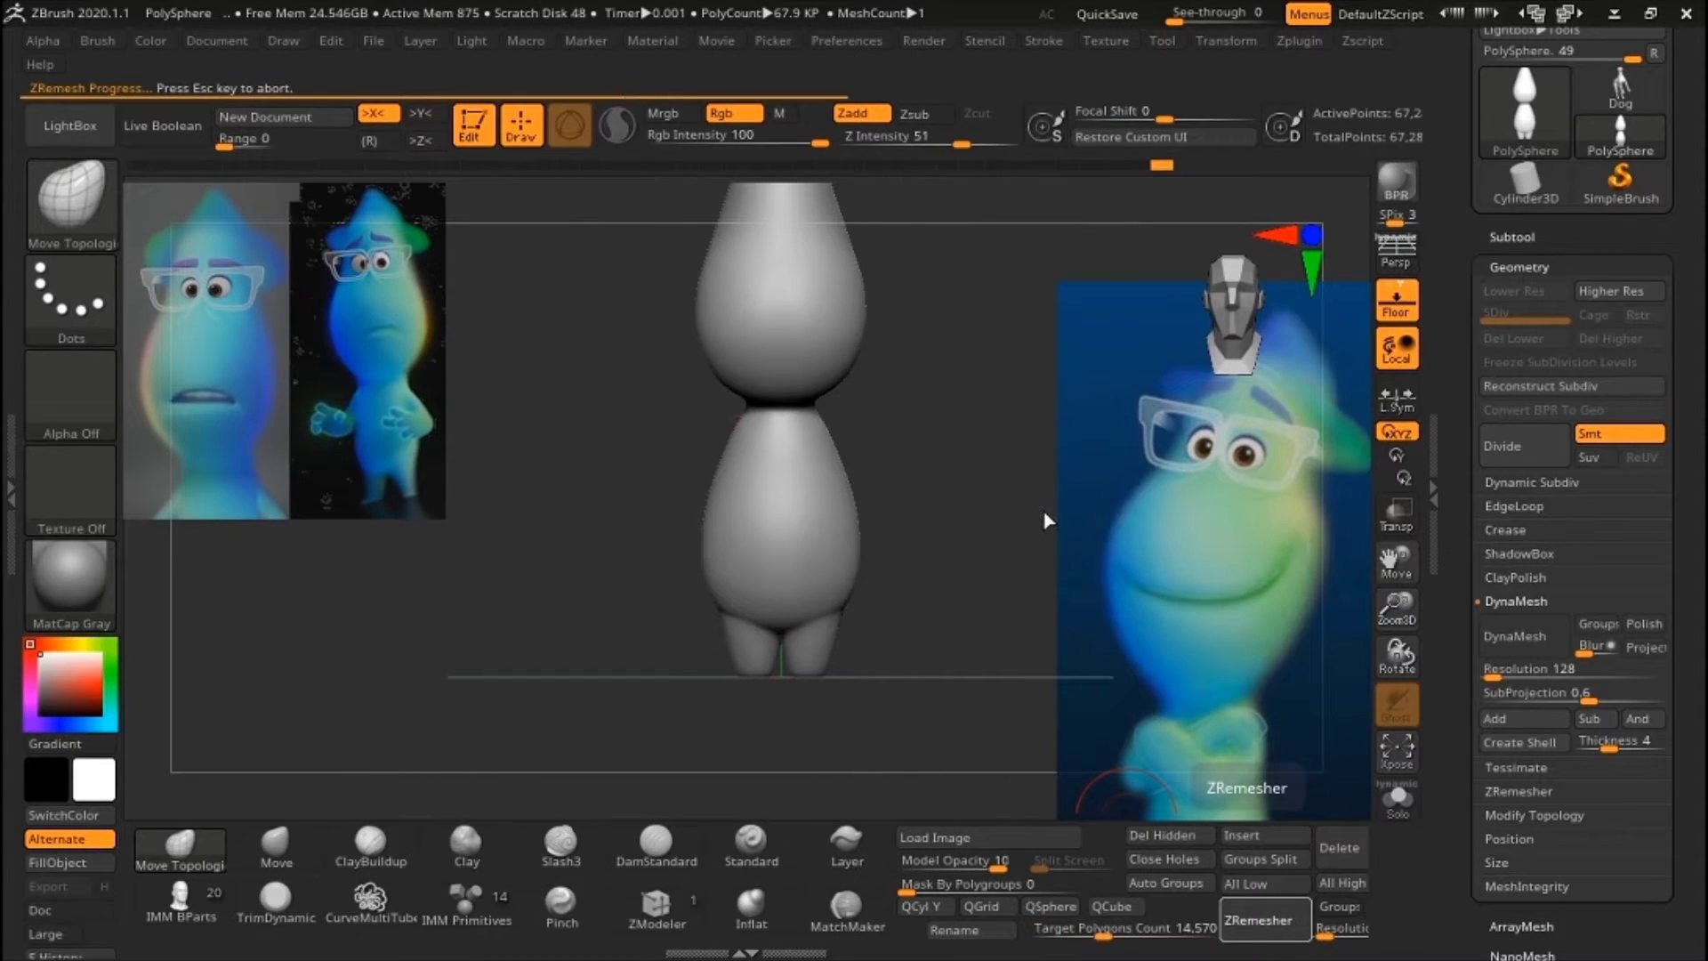
- Smooth the lower body, then mask everything but the feet and move them into shape
{"action": "right_click_drag", "start_coordinate": [992, 573], "coordinate": [926, 688], "text": "ctrl"}
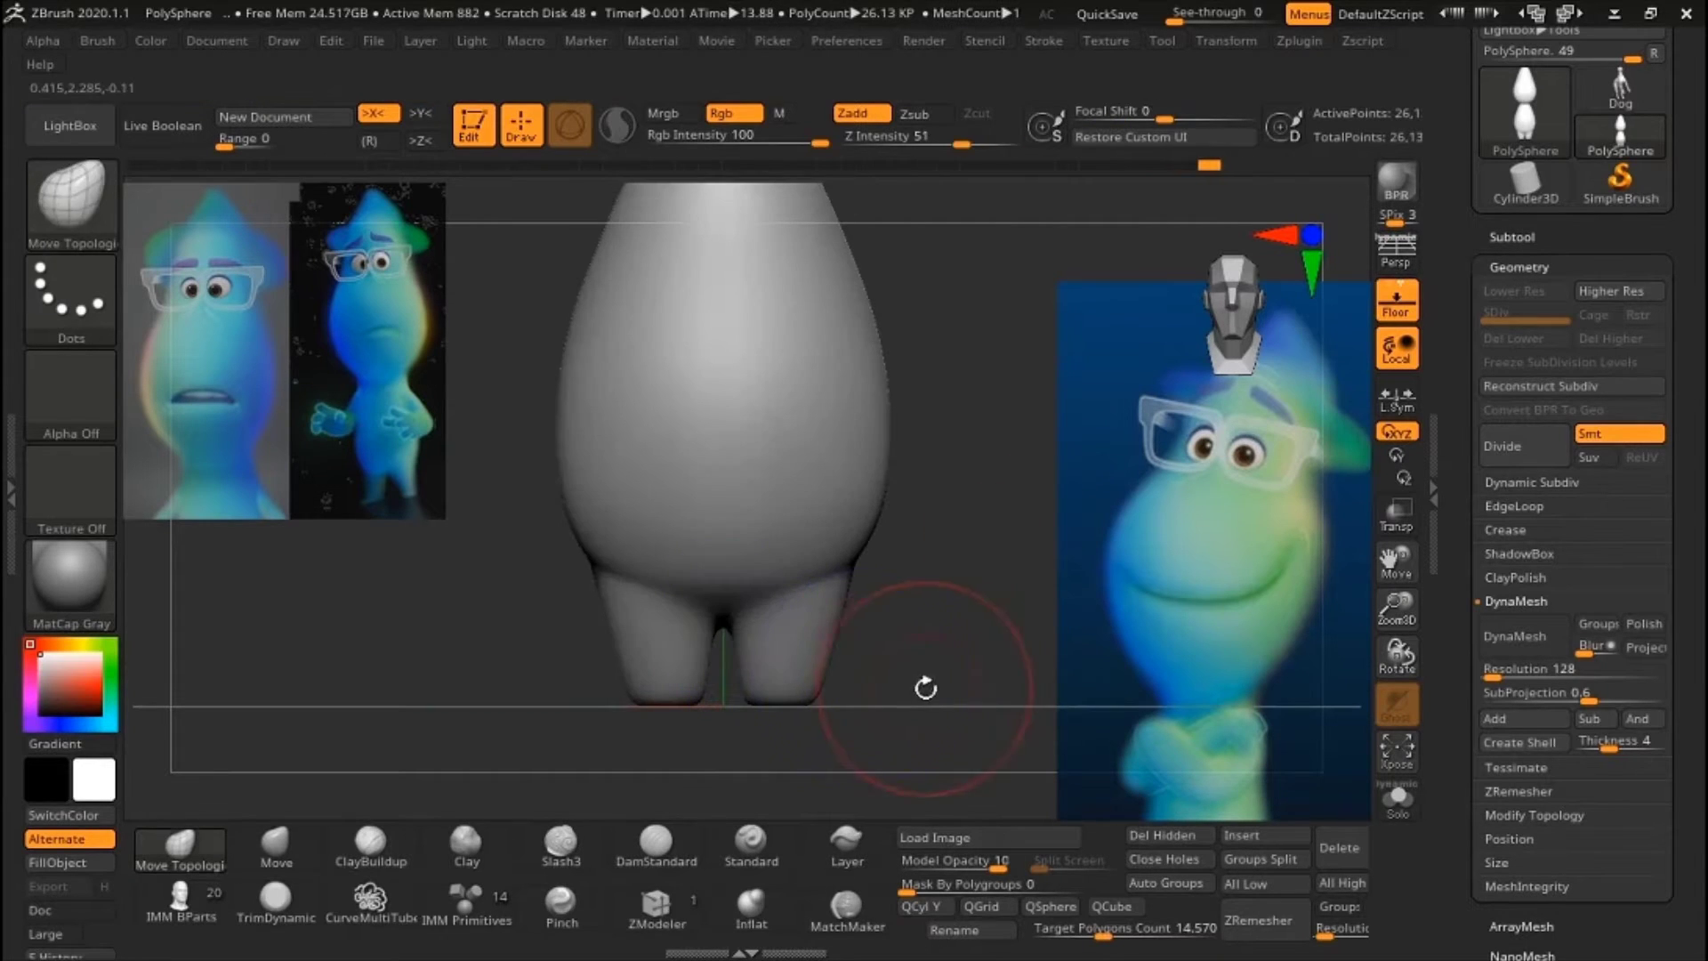
{"action": "key", "text": "w"}
{"action": "key", "text": "q"}
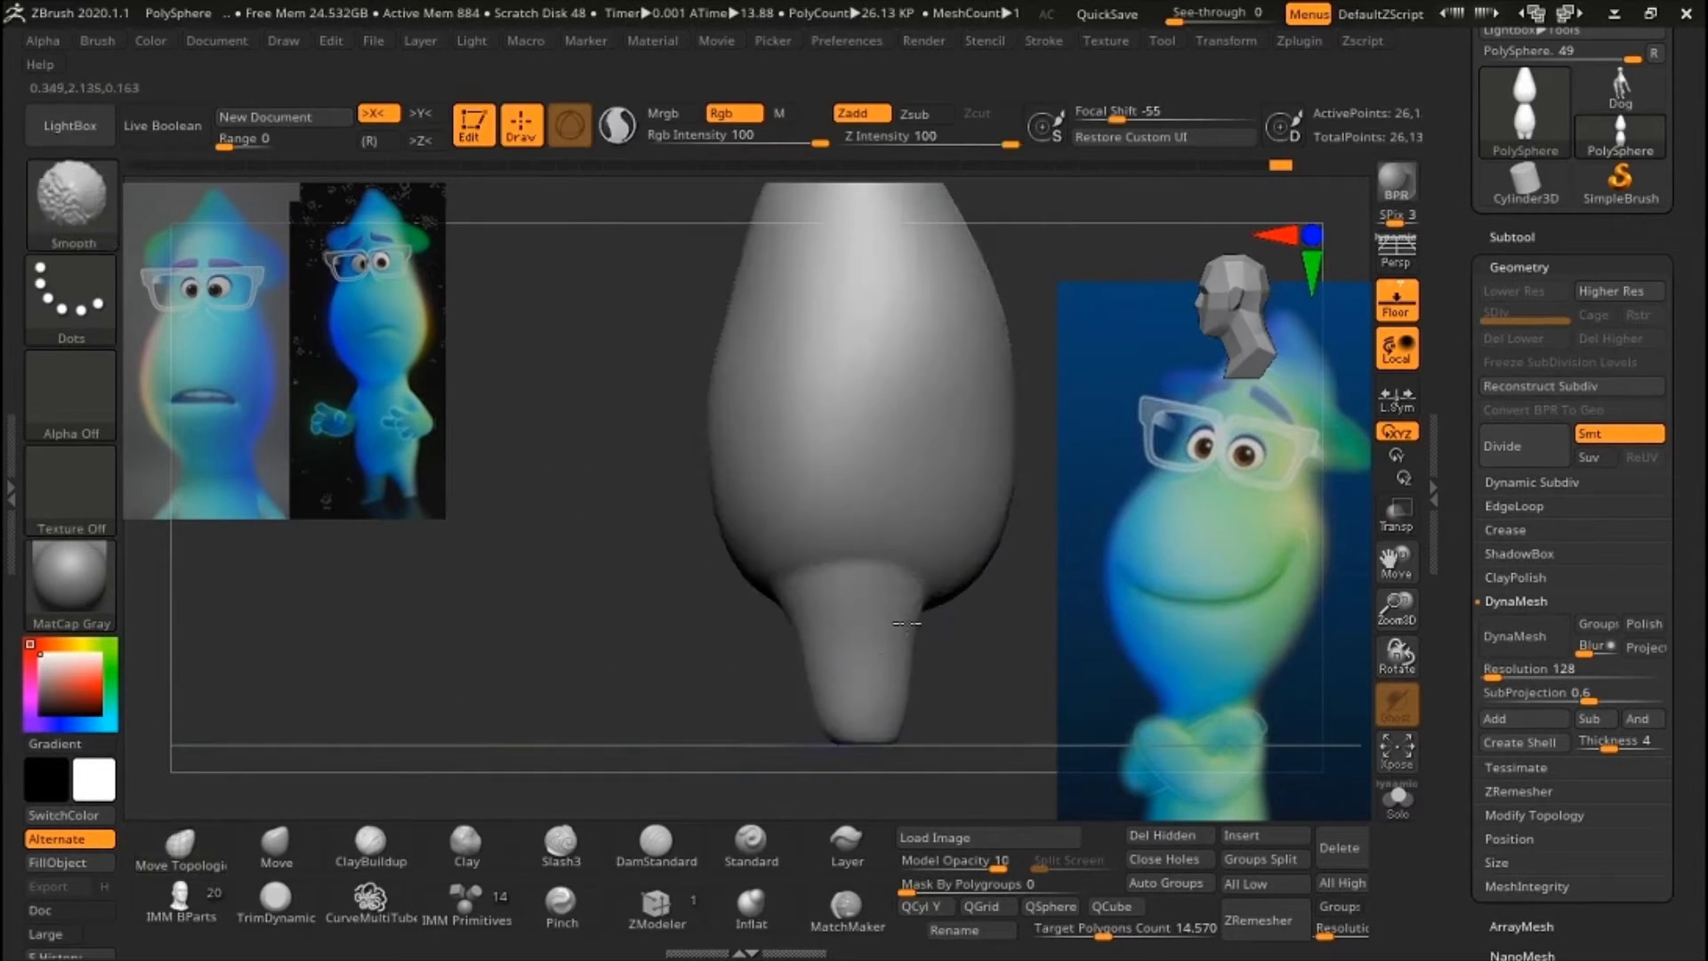
{"action": "mouse_move", "coordinate": [991, 599]}
{"action": "right_mouse_down"}
{"action": "mouse_move", "coordinate": [930, 709]}
{"action": "mouse_move", "coordinate": [927, 667]}
{"action": "right_mouse_up"}
{"action": "right_click_drag", "start_coordinate": [762, 656], "coordinate": [979, 617], "text": "ctrl"}
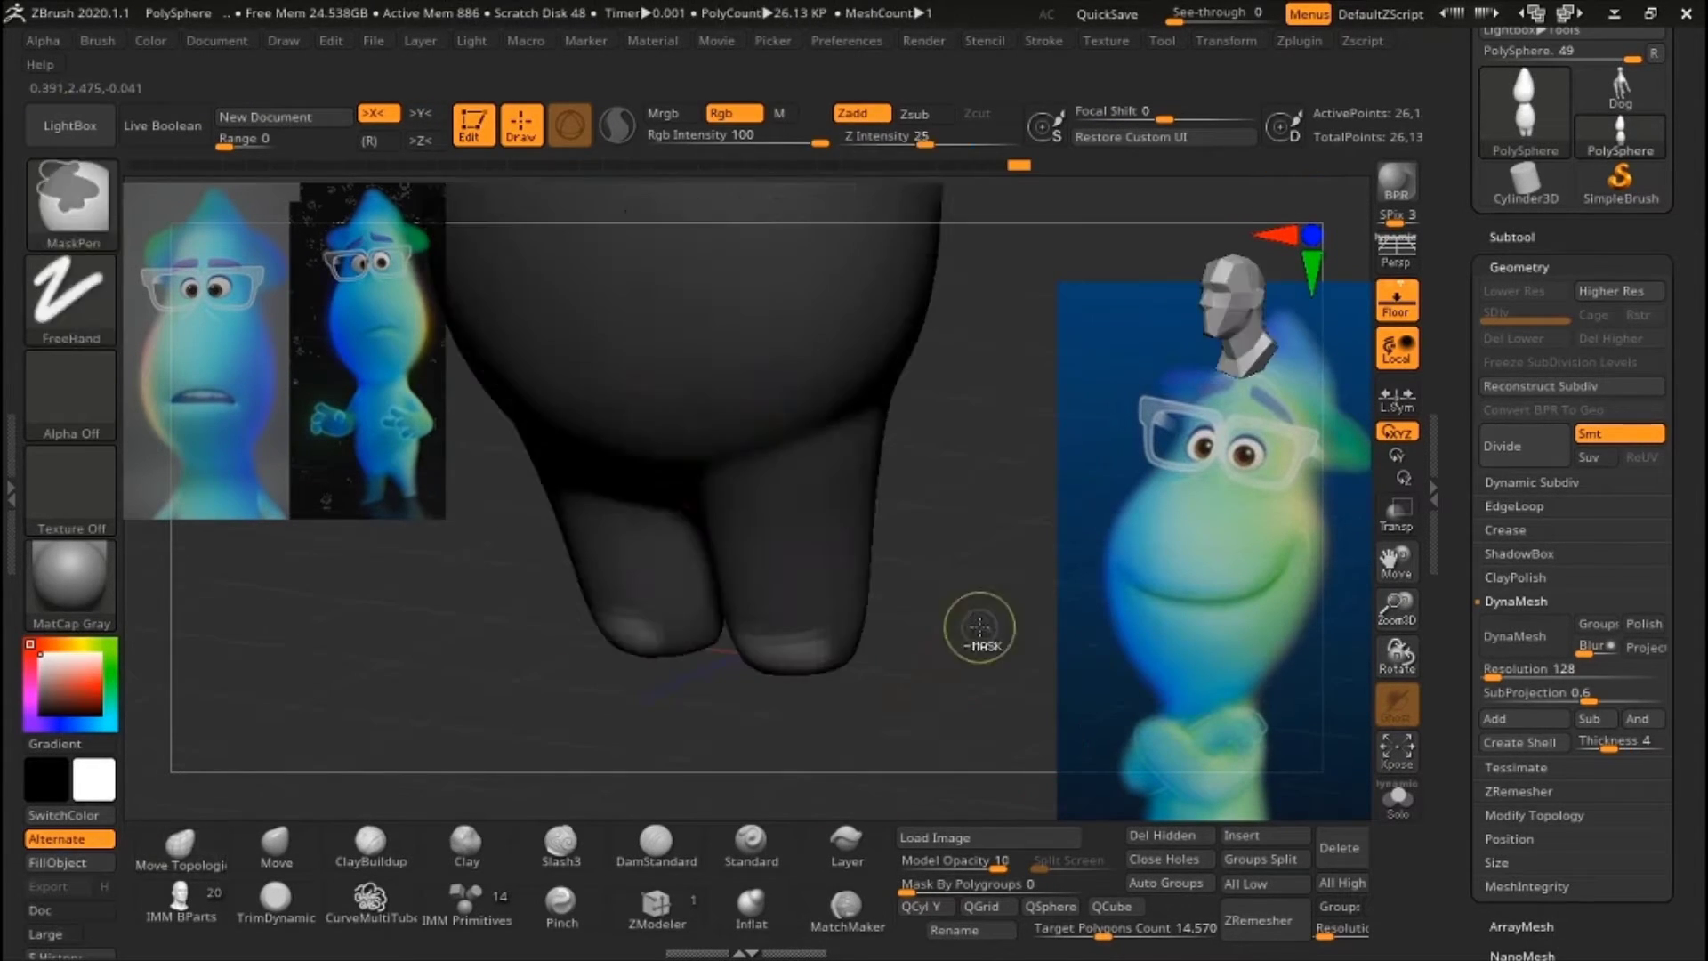
{"action": "key", "text": "w"}
{"action": "left_click_drag", "start_coordinate": [999, 626], "coordinate": [525, 434]}
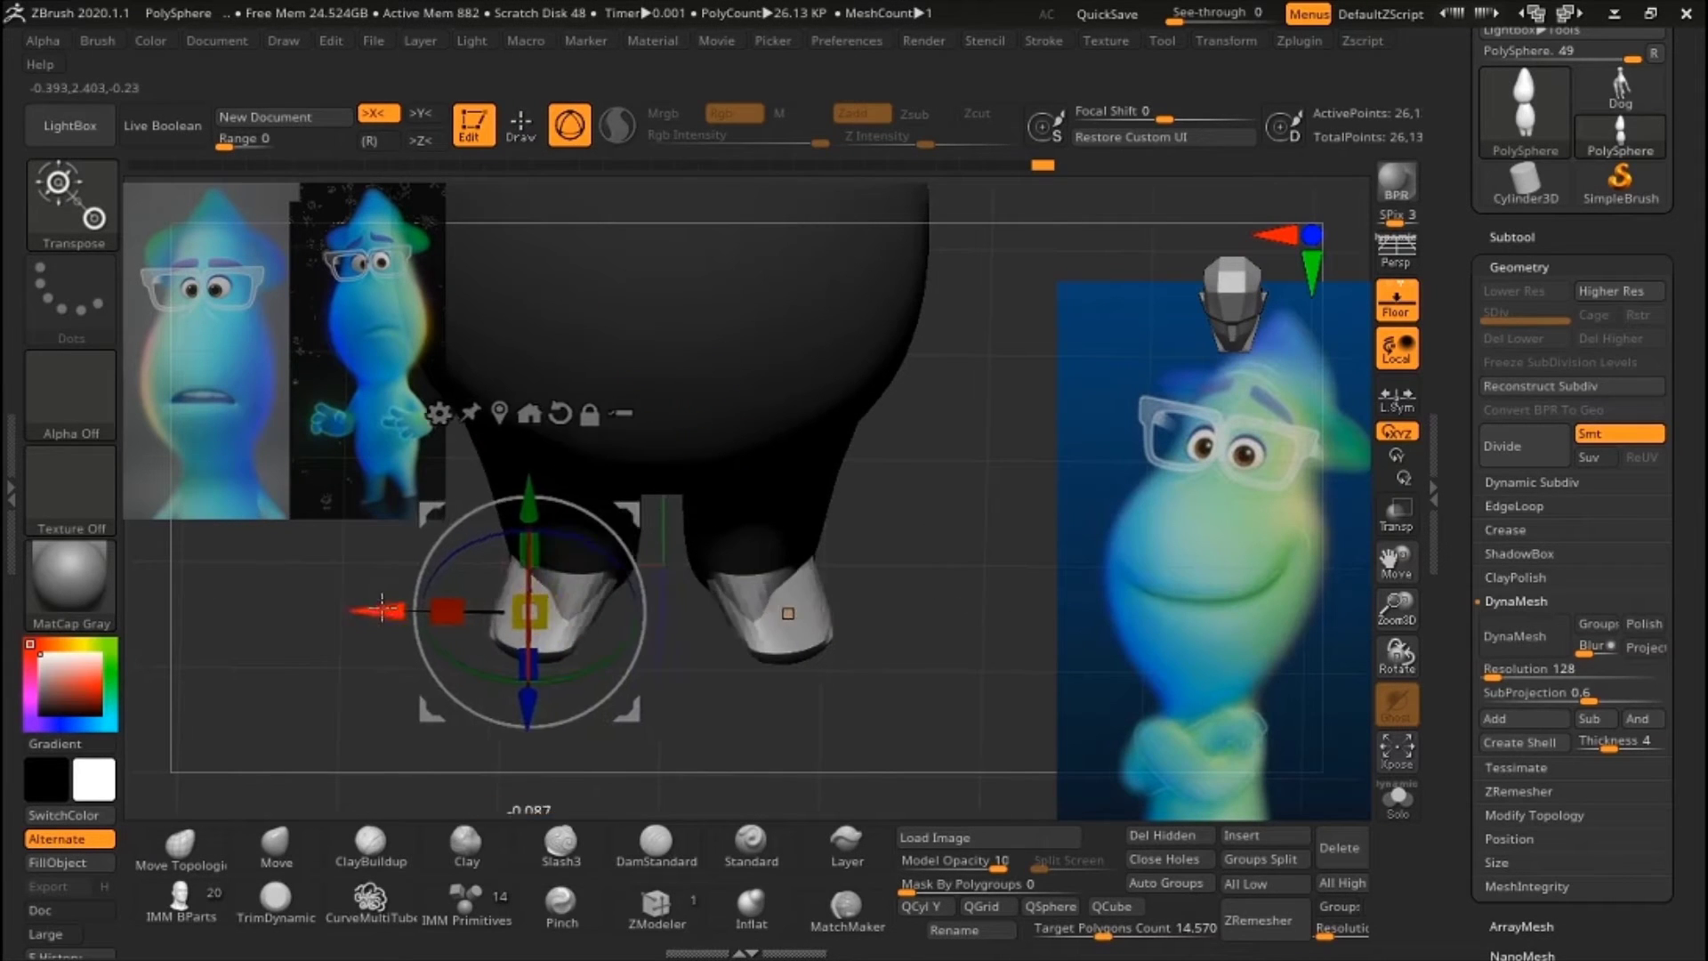
{"action": "left_click", "coordinate": [964, 583], "text": "ctrl"}
{"action": "key", "text": "q"}
{"action": "mouse_move", "coordinate": [965, 584]}
{"action": "left_mouse_down", "text": "shift"}
{"action": "mouse_move", "coordinate": [908, 654]}
{"action": "mouse_move", "coordinate": [611, 686]}
{"action": "mouse_move", "coordinate": [812, 724]}
{"action": "mouse_move", "coordinate": [686, 686]}
{"action": "mouse_move", "coordinate": [811, 669]}
{"action": "mouse_move", "coordinate": [839, 602]}
{"action": "mouse_move", "coordinate": [899, 603]}
{"action": "mouse_move", "coordinate": [763, 412]}
{"action": "mouse_move", "coordinate": [953, 507]}
{"action": "left_mouse_up", "text": "shift"}
- Pull the masked torso sides out sideways into two straight arms
{"action": "key", "text": "b"}
{"action": "key", "text": "i"}
{"action": "key", "text": "n"}
{"action": "key", "text": "b"}
{"action": "key", "text": "m"}
{"action": "key", "text": "t"}
{"action": "scroll", "coordinate": [1575, 356], "scroll_direction": "up", "scroll_amount": 3}
{"action": "key", "text": "w"}
{"action": "mouse_move", "coordinate": [747, 520]}
{"action": "left_mouse_down", "text": "alt"}
{"action": "mouse_move", "coordinate": [694, 507]}
{"action": "mouse_move", "coordinate": [998, 657]}
{"action": "left_mouse_up", "text": "alt"}
{"action": "left_click_drag", "start_coordinate": [721, 515], "coordinate": [985, 690]}
- Smooth where the arms meet the torso and build up clay strokes across the chest
{"action": "key", "text": "q"}
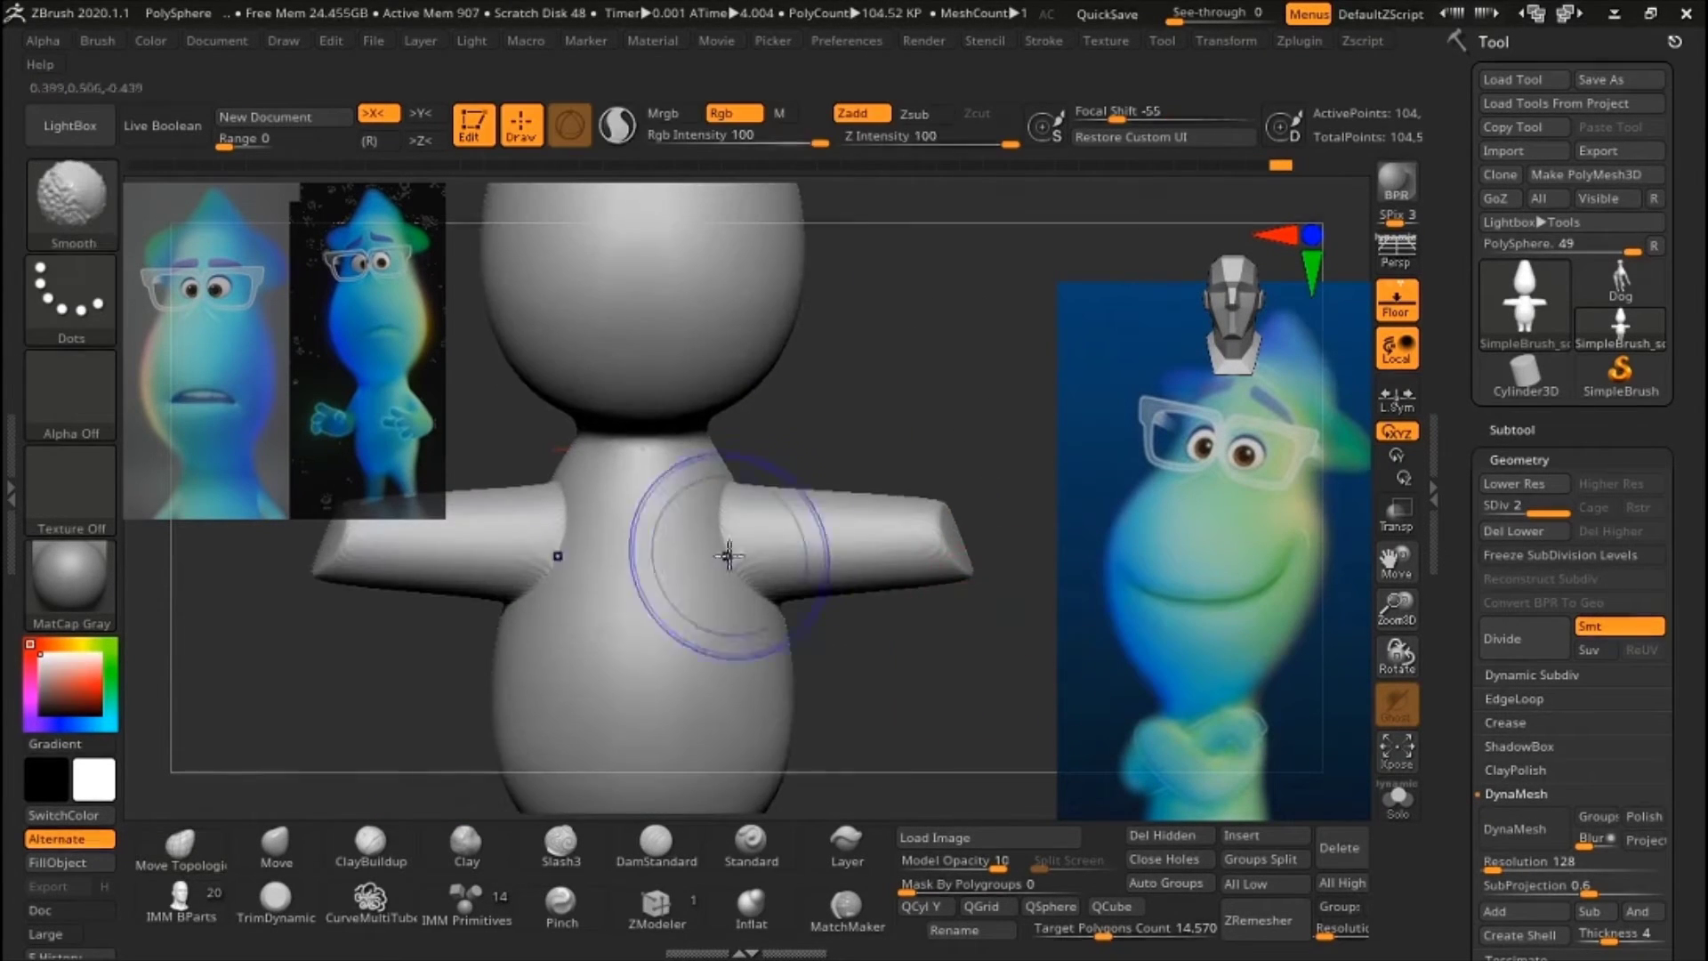
{"action": "mouse_move", "coordinate": [686, 542]}
{"action": "left_mouse_down"}
{"action": "mouse_move", "coordinate": [926, 690]}
{"action": "mouse_move", "coordinate": [902, 488]}
{"action": "mouse_move", "coordinate": [984, 573]}
{"action": "mouse_move", "coordinate": [886, 667]}
{"action": "left_mouse_up"}
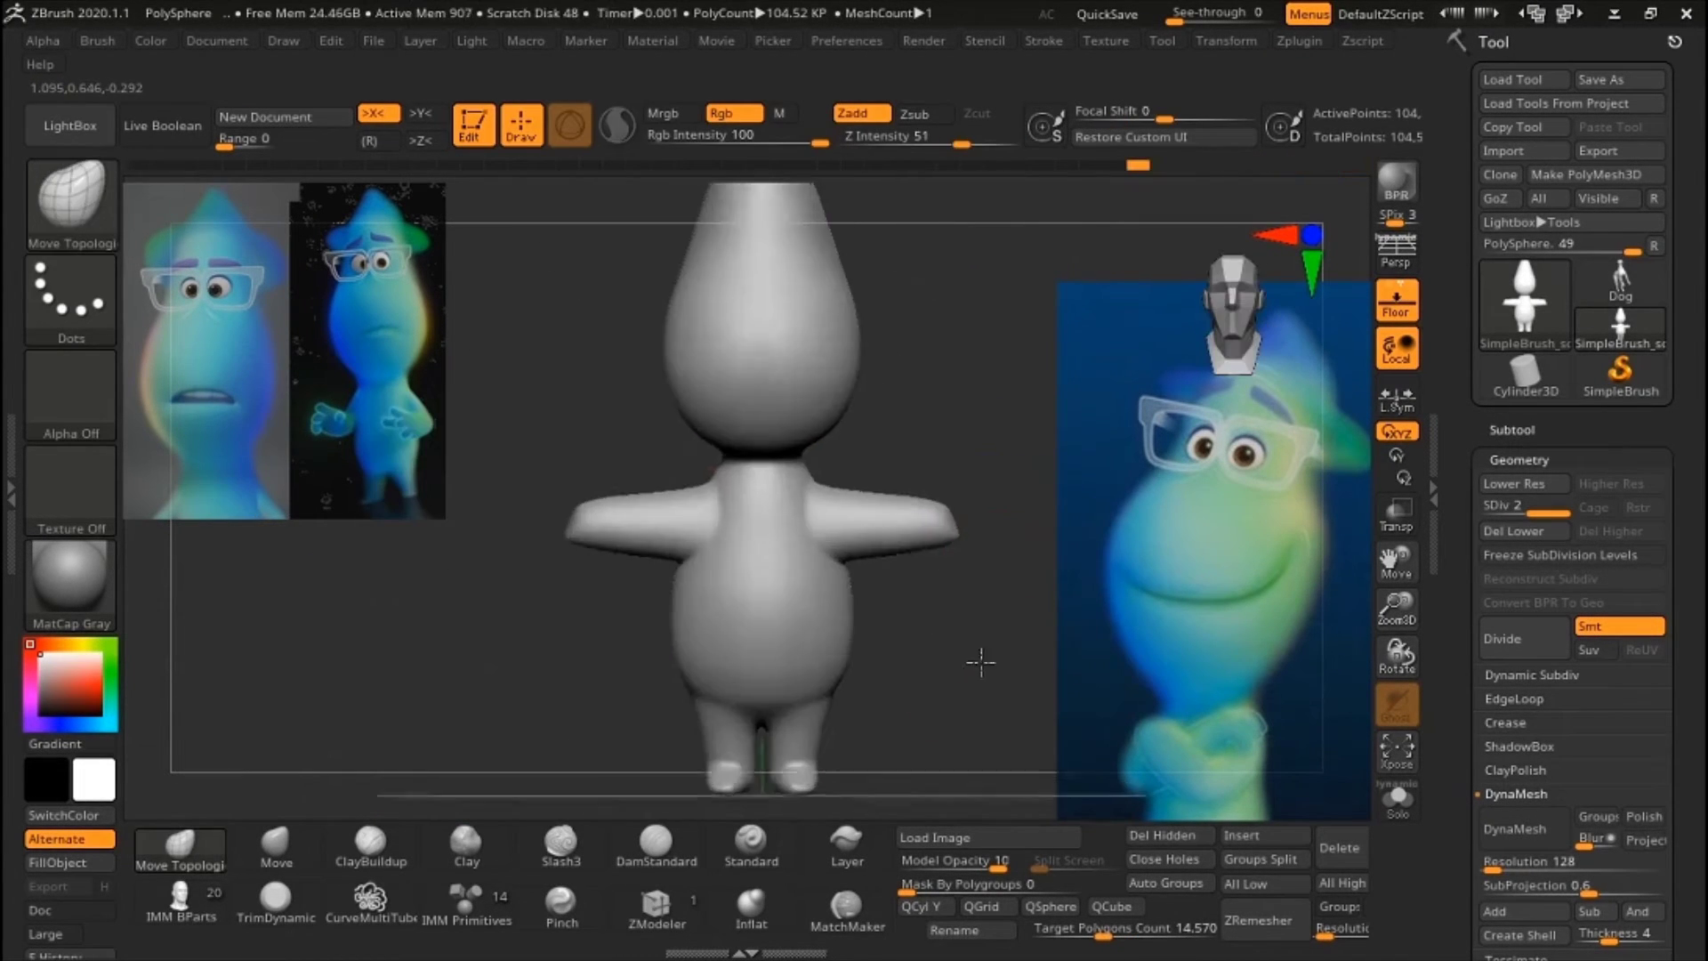
{"action": "key", "text": "s"}
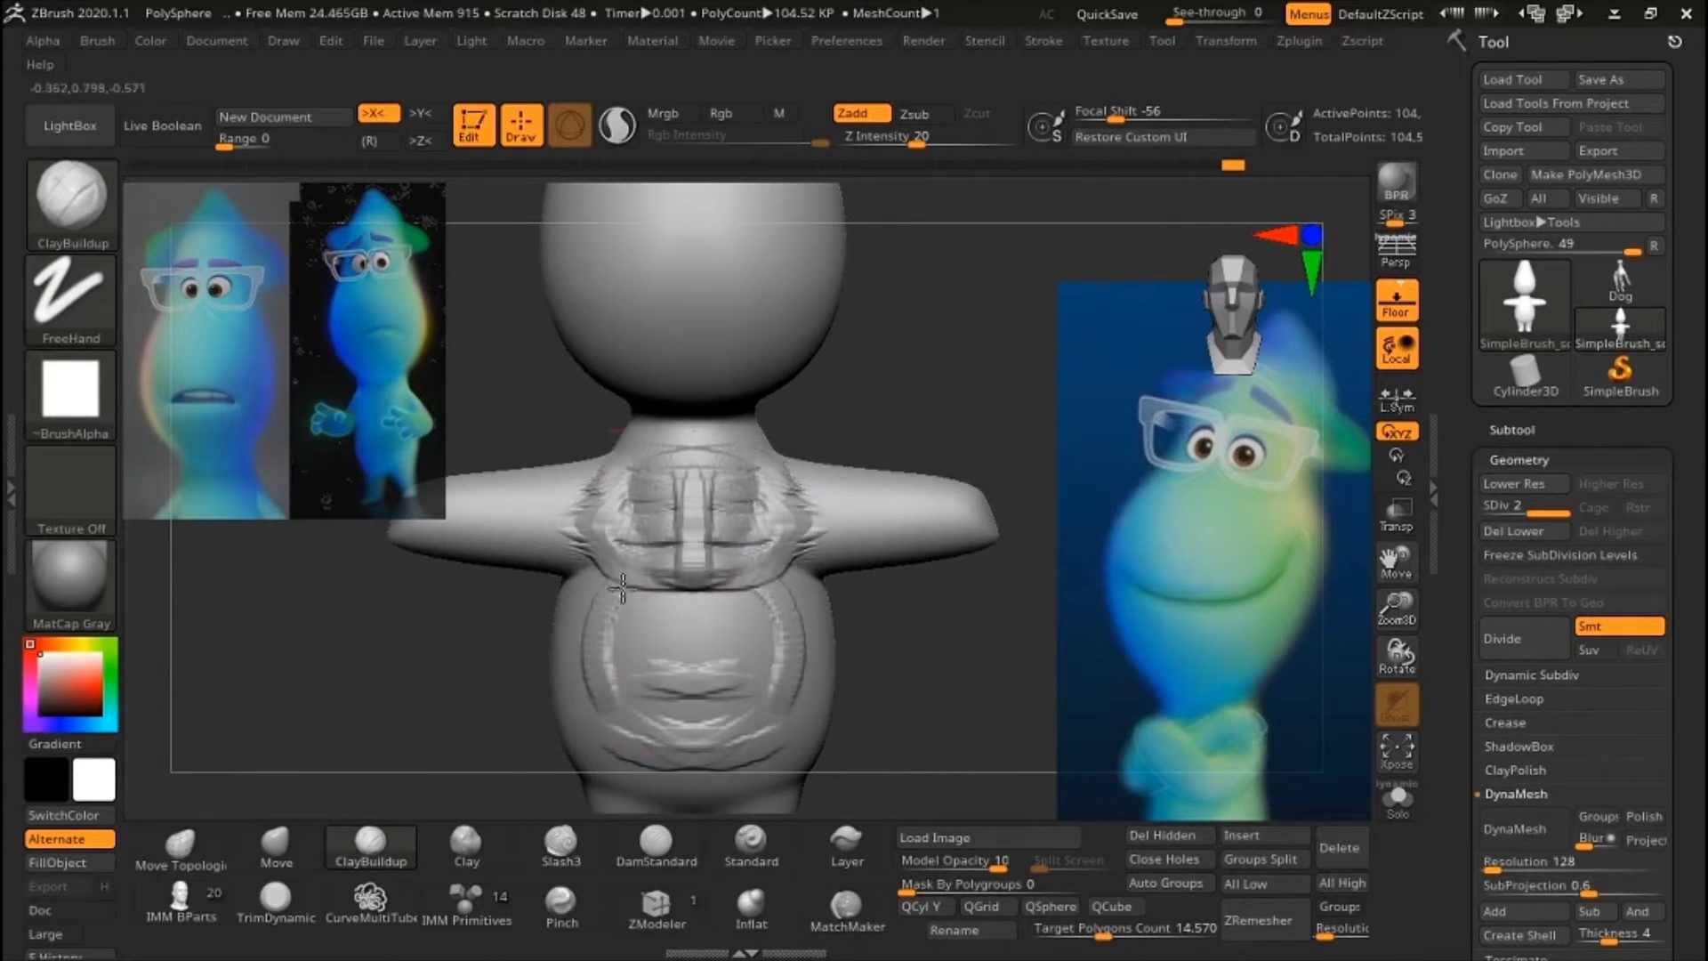
{"action": "left_click_drag", "start_coordinate": [899, 685], "coordinate": [998, 689]}
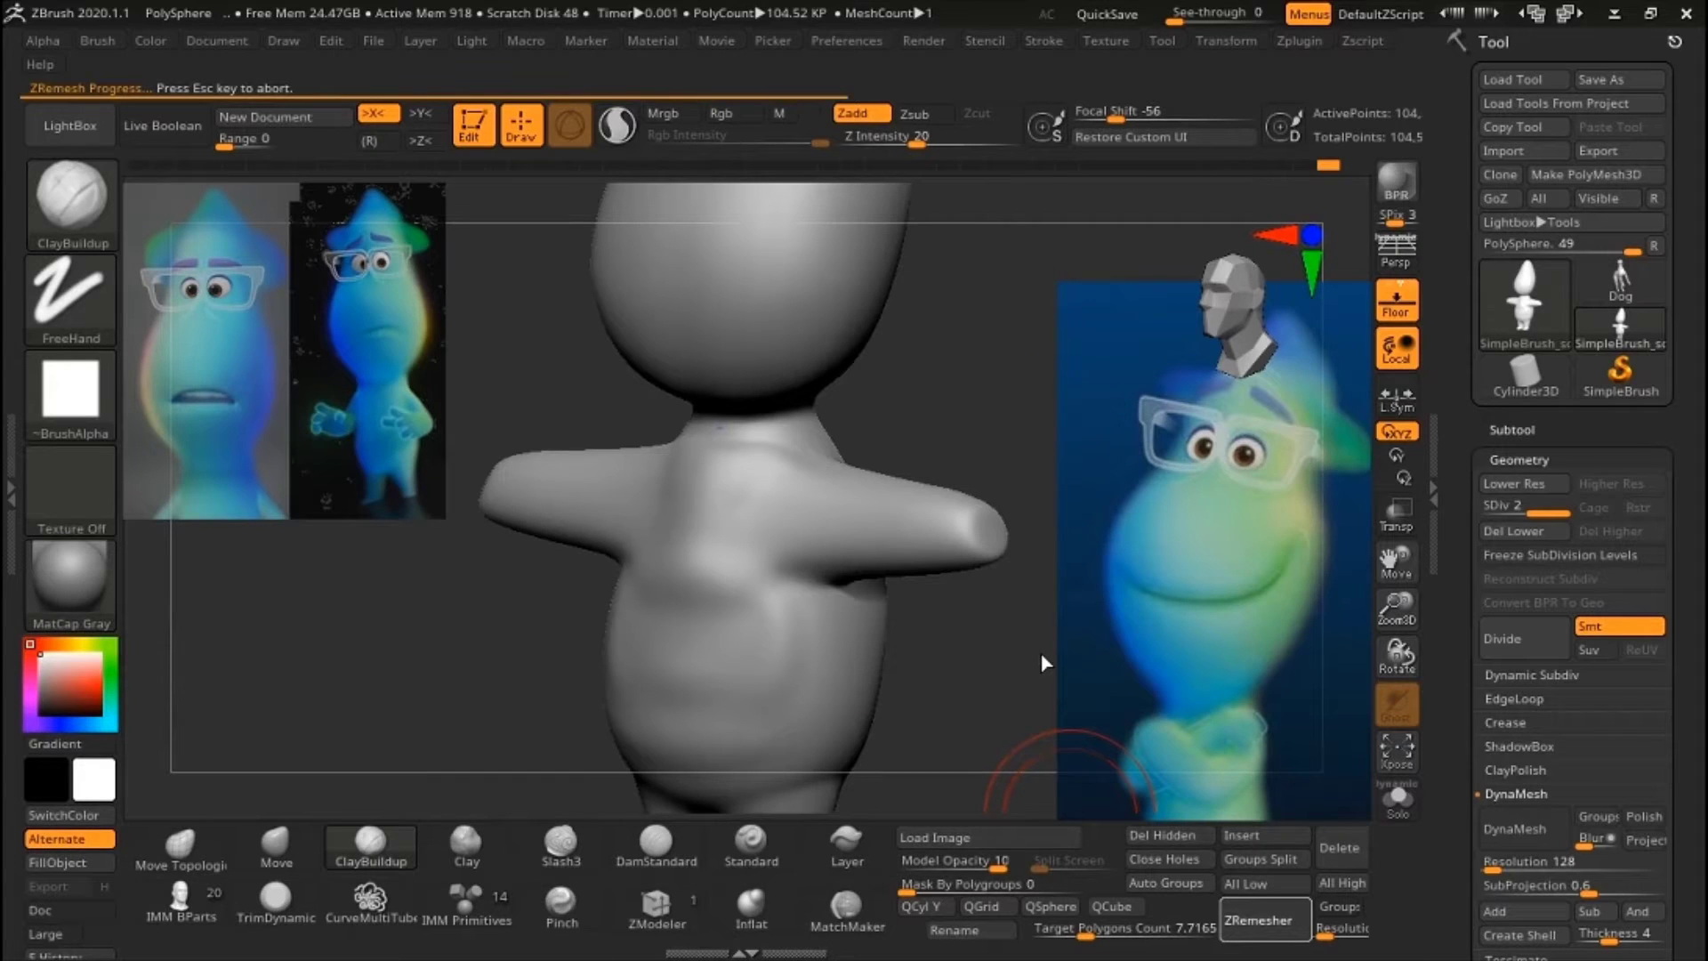
{"action": "left_click_drag", "start_coordinate": [731, 483], "coordinate": [890, 648], "text": "shift"}
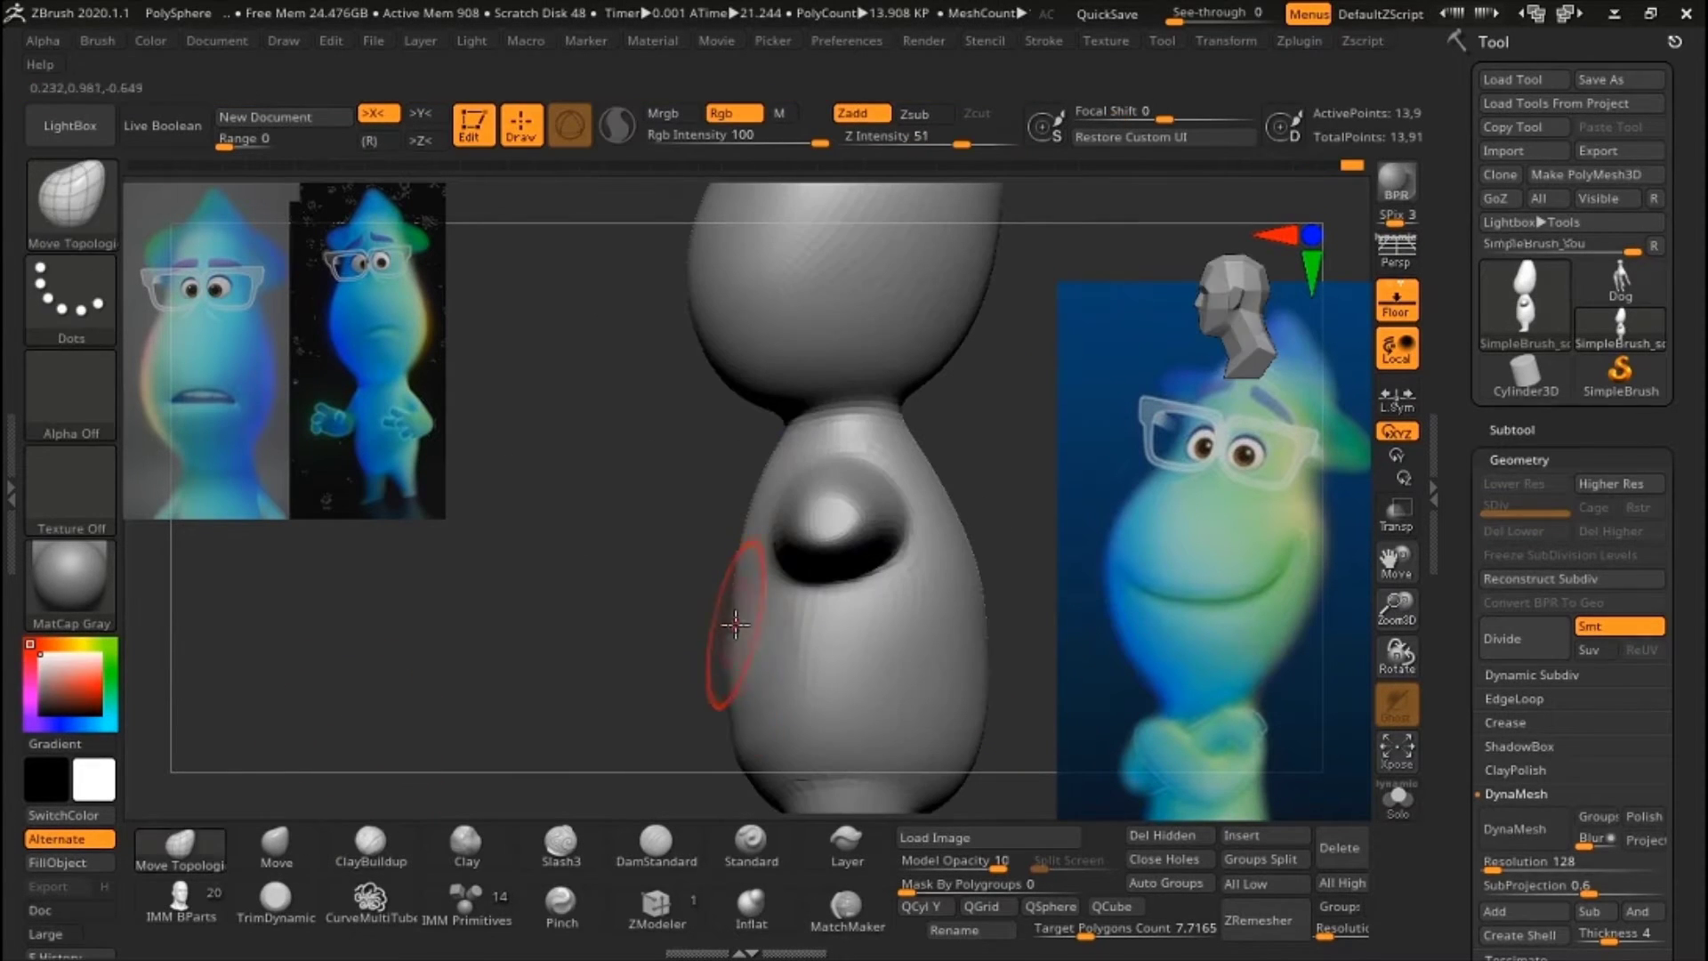
- Resize and place a new sphere subtool at the end of the arm
{"action": "left_click_drag", "start_coordinate": [730, 602], "coordinate": [915, 637]}
{"action": "left_click_drag", "start_coordinate": [899, 542], "coordinate": [638, 424], "text": "alt"}
{"action": "key", "text": "b"}
{"action": "key", "text": "i"}
{"action": "key", "text": "n"}
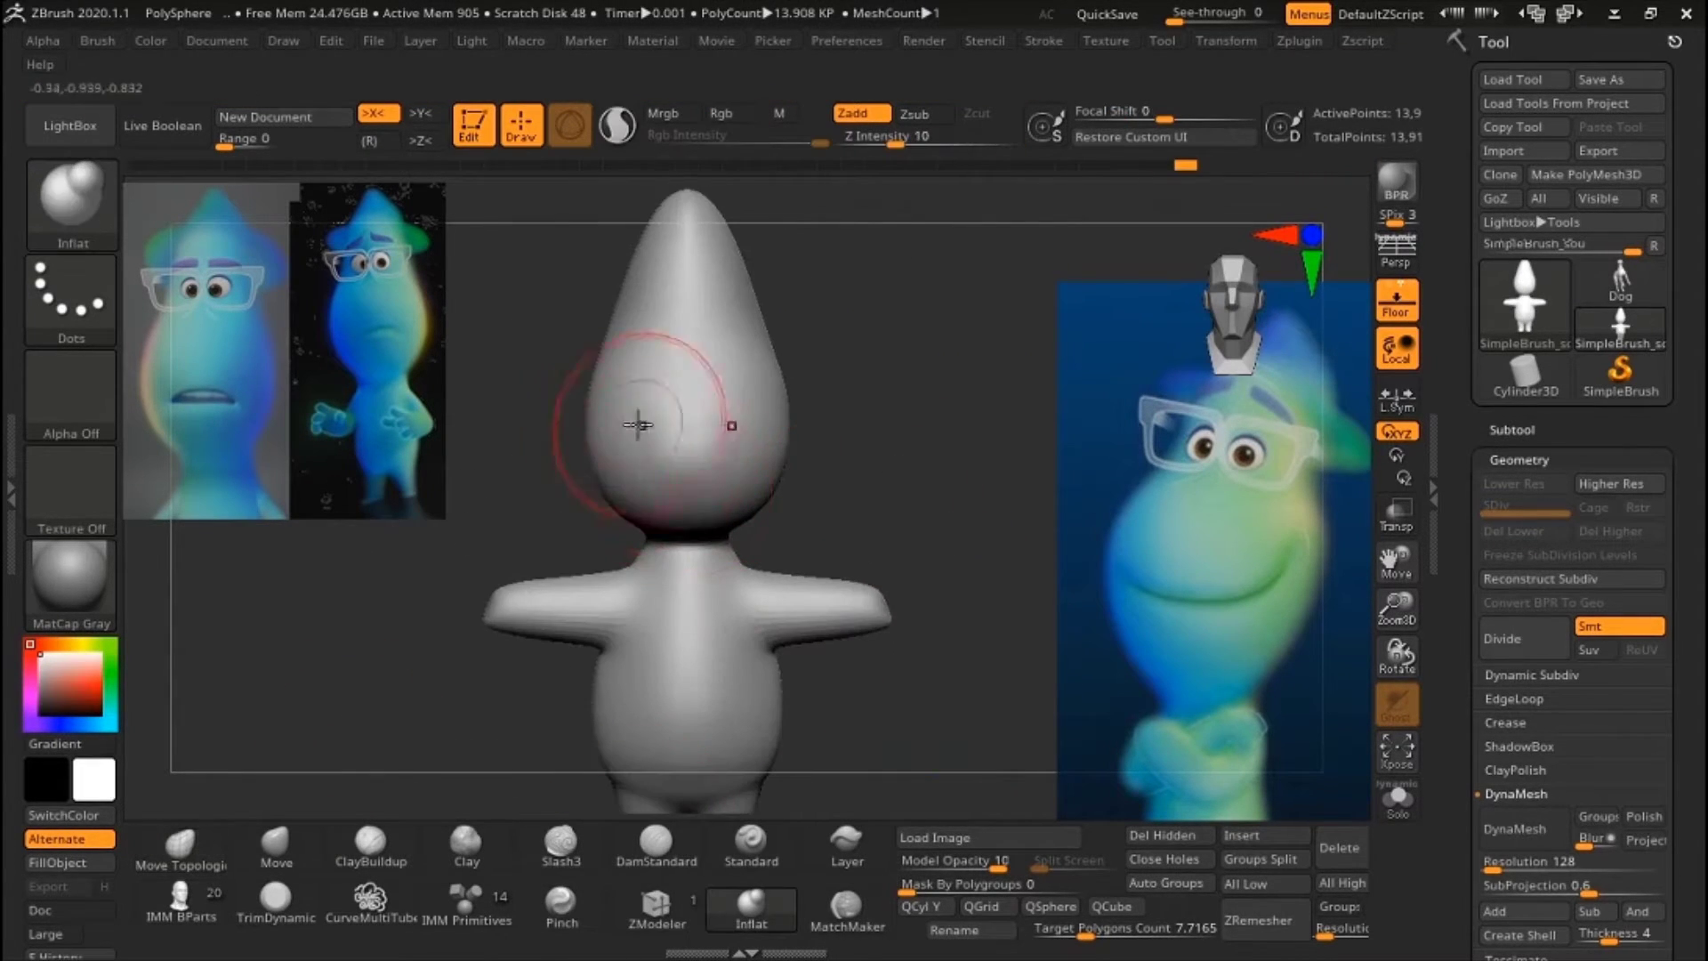
{"action": "right_click_drag", "start_coordinate": [702, 414], "coordinate": [520, 747]}
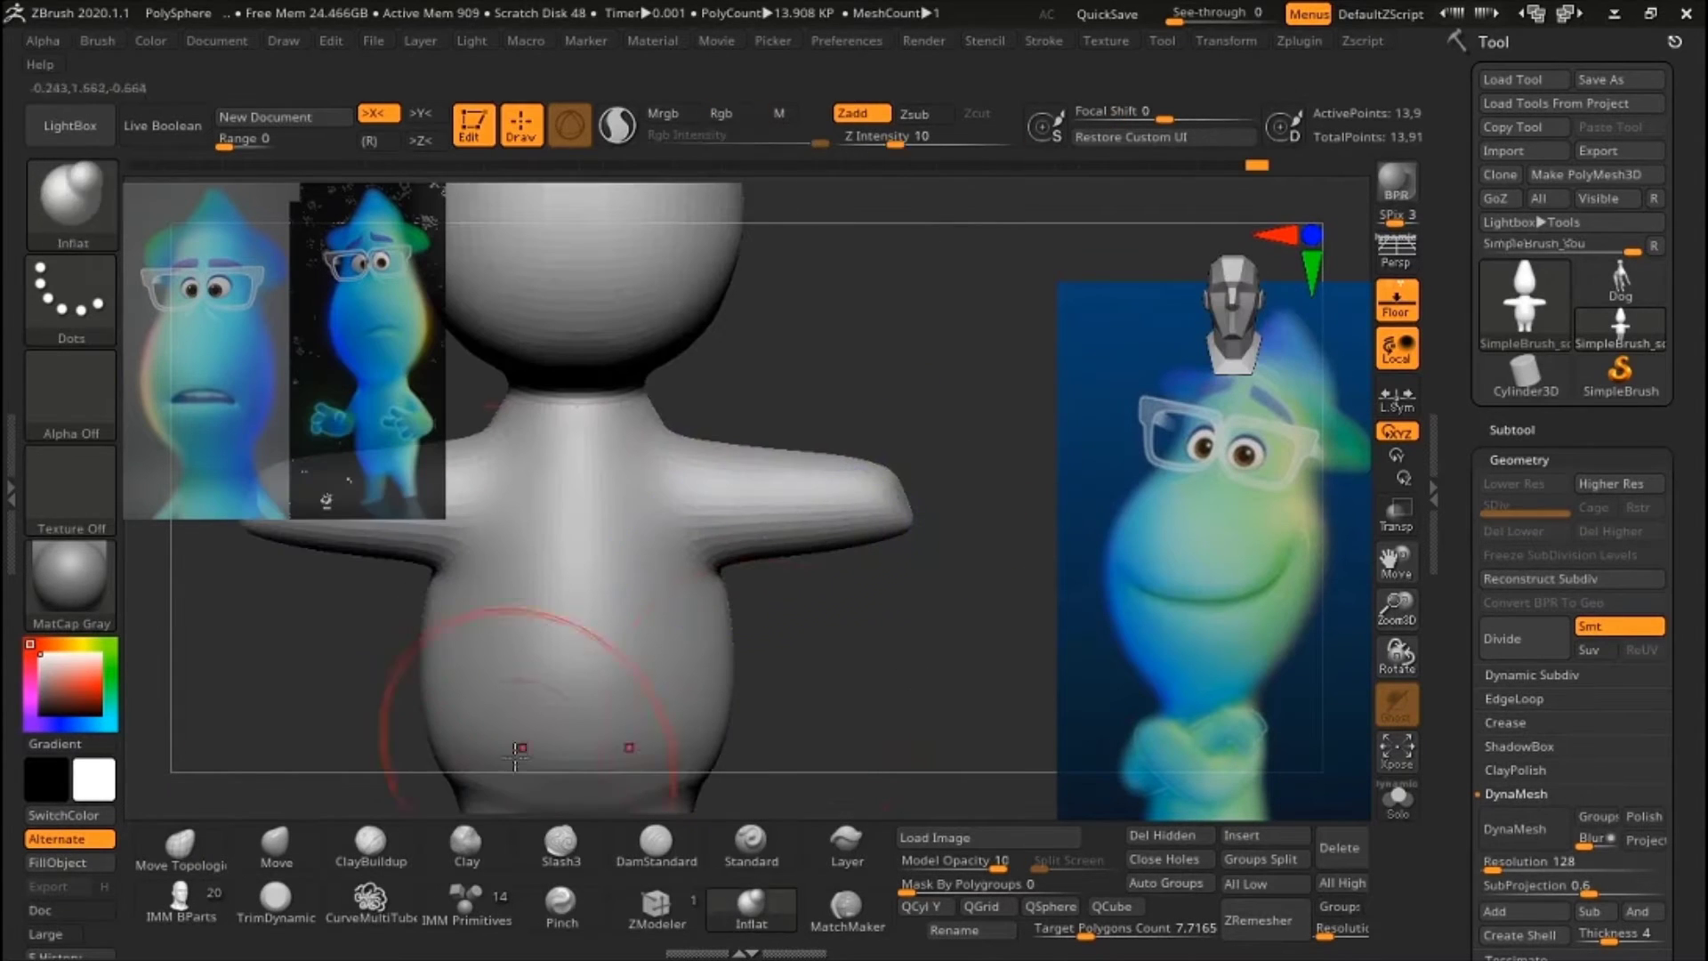
{"action": "mouse_move", "coordinate": [969, 529]}
{"action": "left_mouse_down"}
{"action": "mouse_move", "coordinate": [931, 625]}
{"action": "mouse_move", "coordinate": [1011, 675]}
{"action": "left_mouse_up"}
- Stretch the sphere into a slim, upright finger-shaped ellipsoid
{"action": "key", "text": "w"}
{"action": "key", "text": "f"}
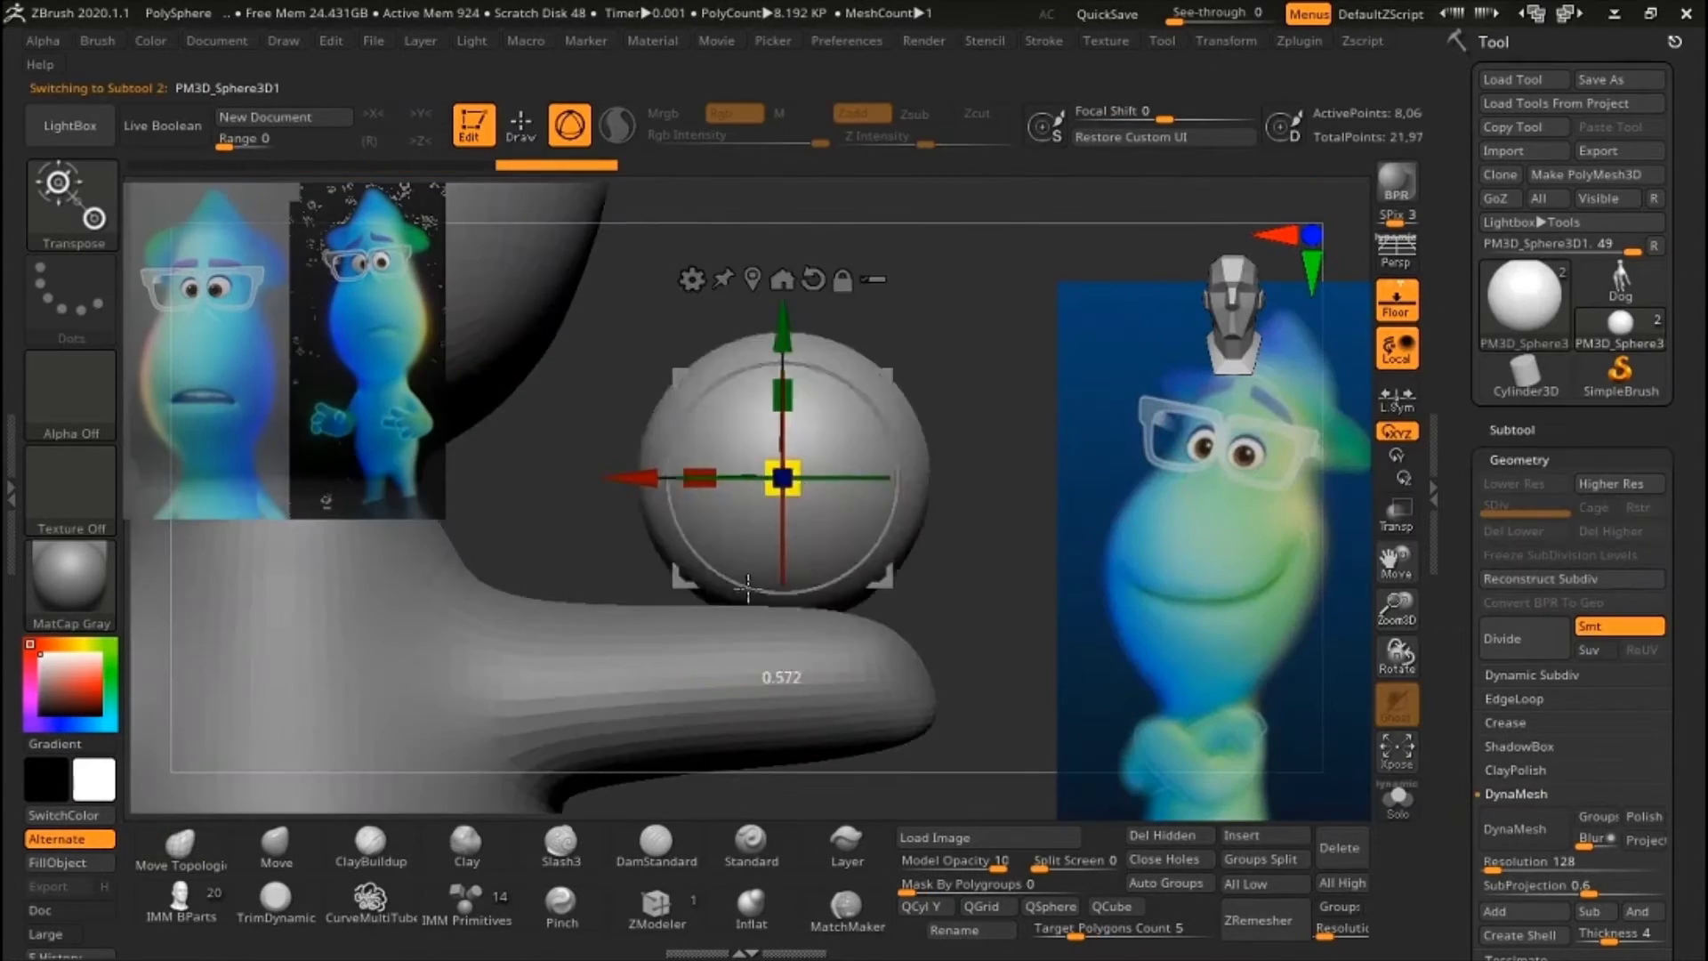
{"action": "left_click_drag", "start_coordinate": [783, 394], "coordinate": [747, 418]}
{"action": "right_click_drag", "start_coordinate": [748, 418], "coordinate": [716, 432]}
{"action": "key", "text": "b"}
{"action": "key", "text": "i"}
{"action": "key", "text": "n"}
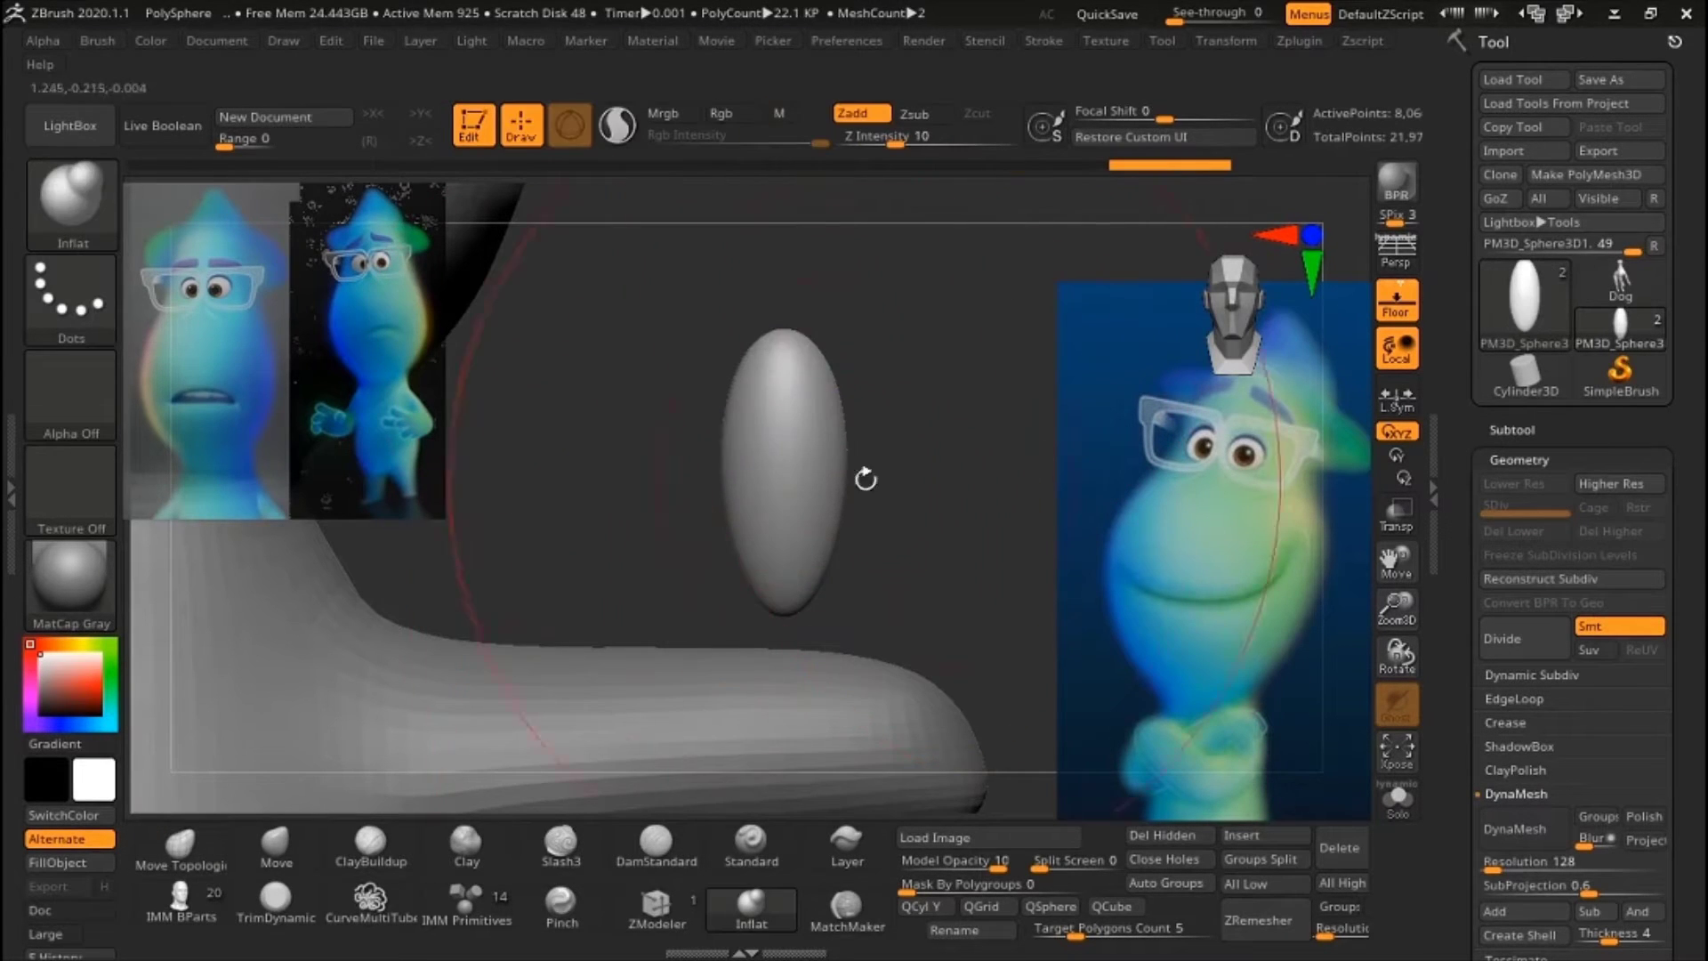
- Duplicate the finger, rotating one copy horizontal and moving another downward
{"action": "key", "text": "w"}
{"action": "right_click_drag", "start_coordinate": [769, 382], "coordinate": [834, 430]}
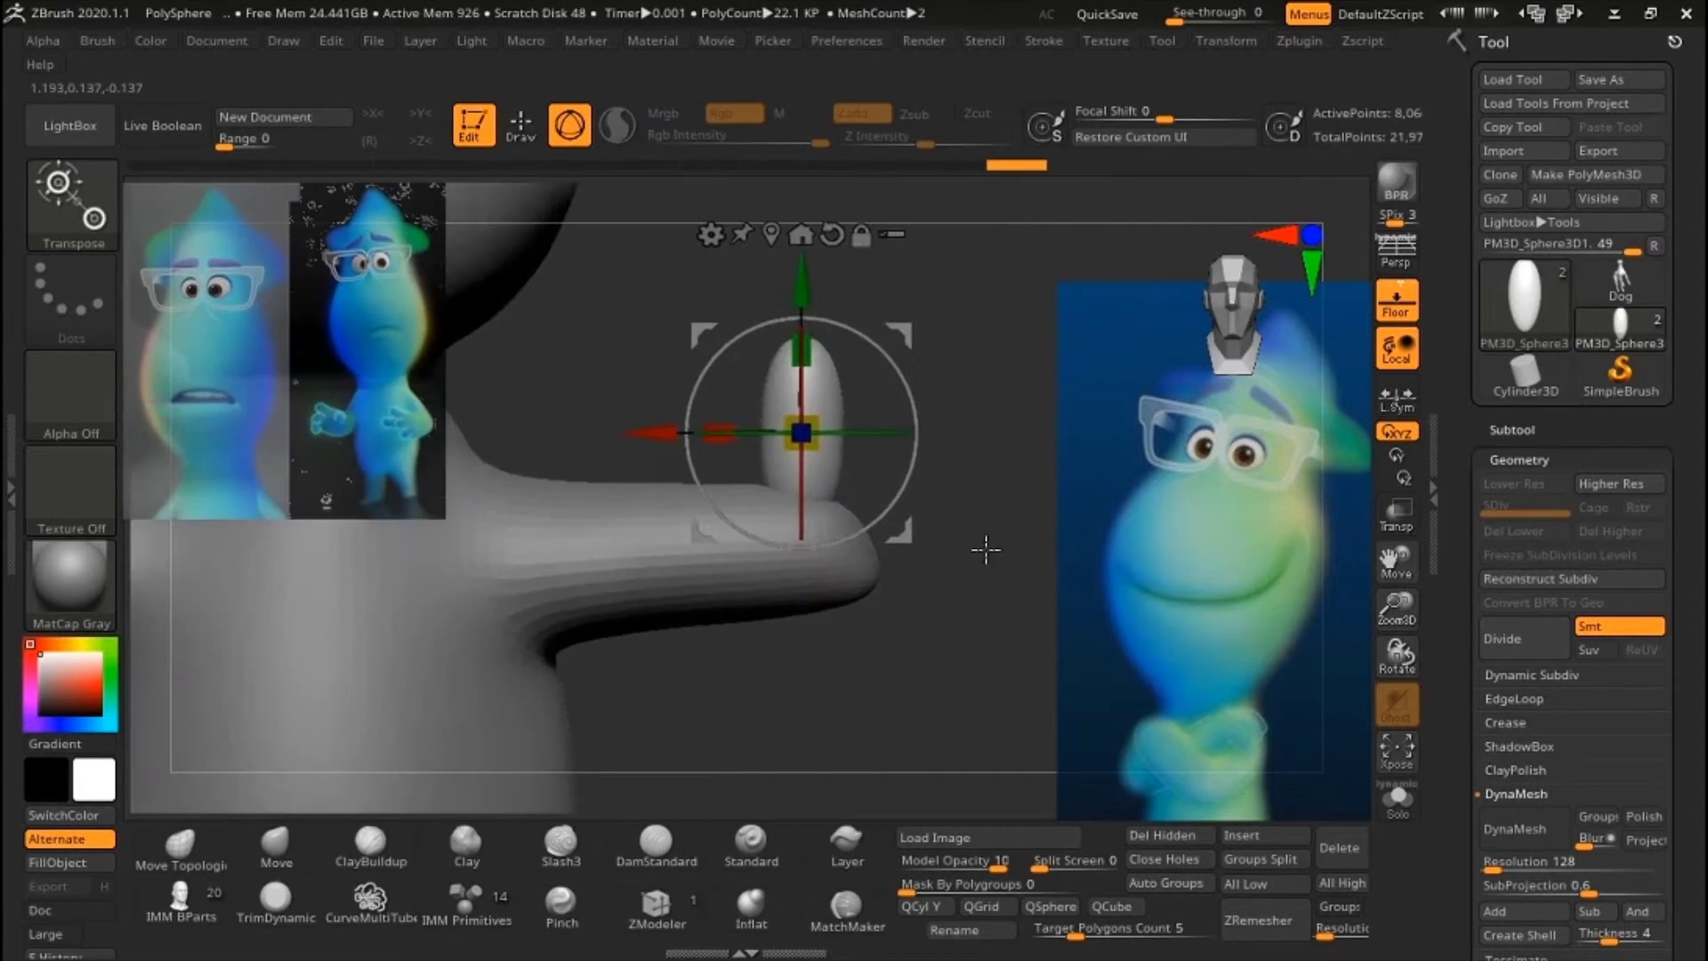
{"action": "right_click_drag", "start_coordinate": [883, 368], "coordinate": [958, 404]}
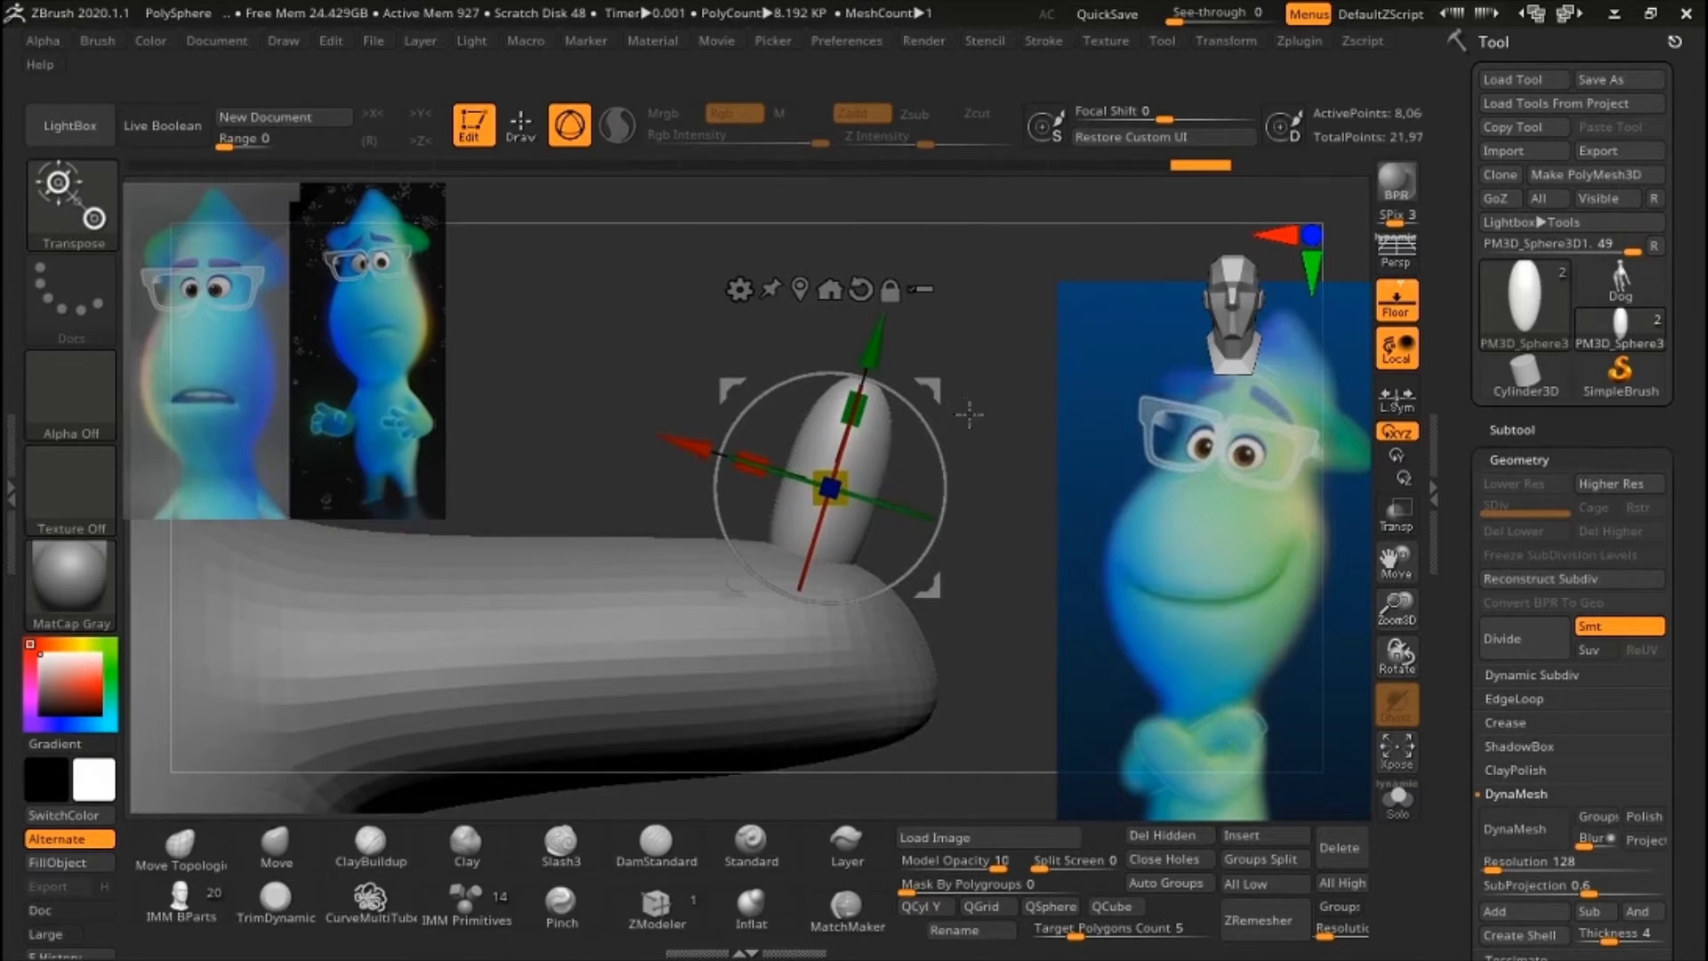
{"action": "left_click_drag", "start_coordinate": [841, 481], "coordinate": [1087, 561], "text": "ctrl"}
{"action": "right_click_drag", "start_coordinate": [1023, 534], "coordinate": [875, 424]}
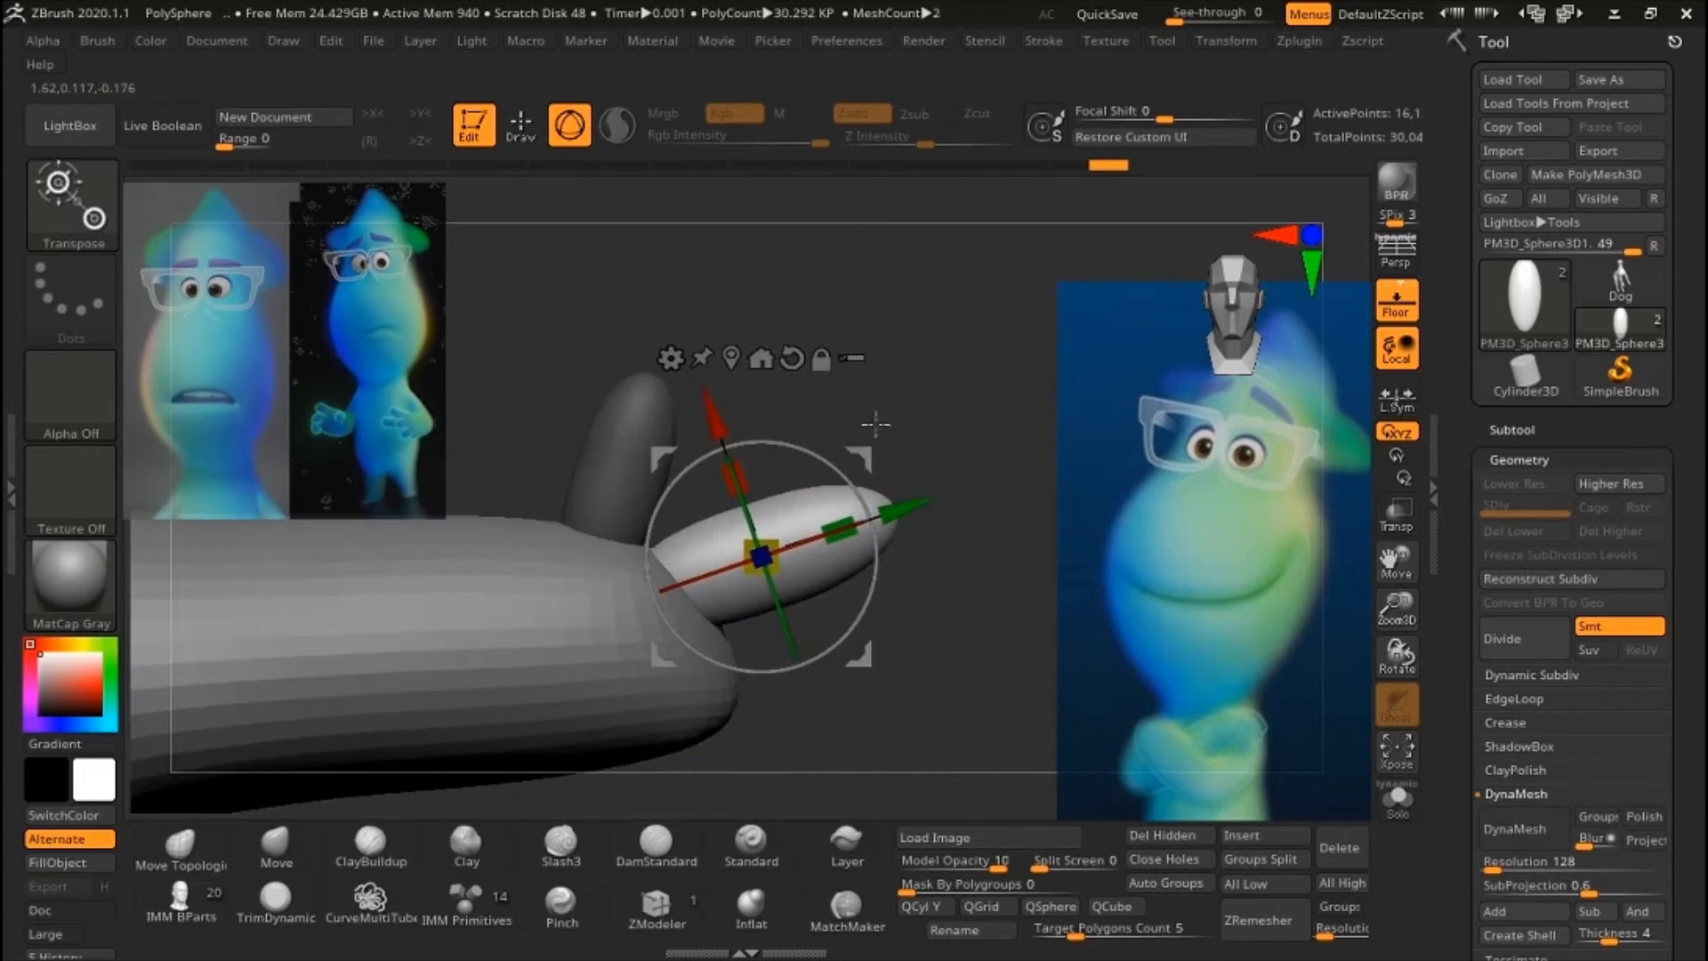
{"action": "left_click_drag", "start_coordinate": [747, 472], "coordinate": [774, 641], "text": "ctrl"}
{"action": "right_click_drag", "start_coordinate": [899, 552], "coordinate": [979, 601]}
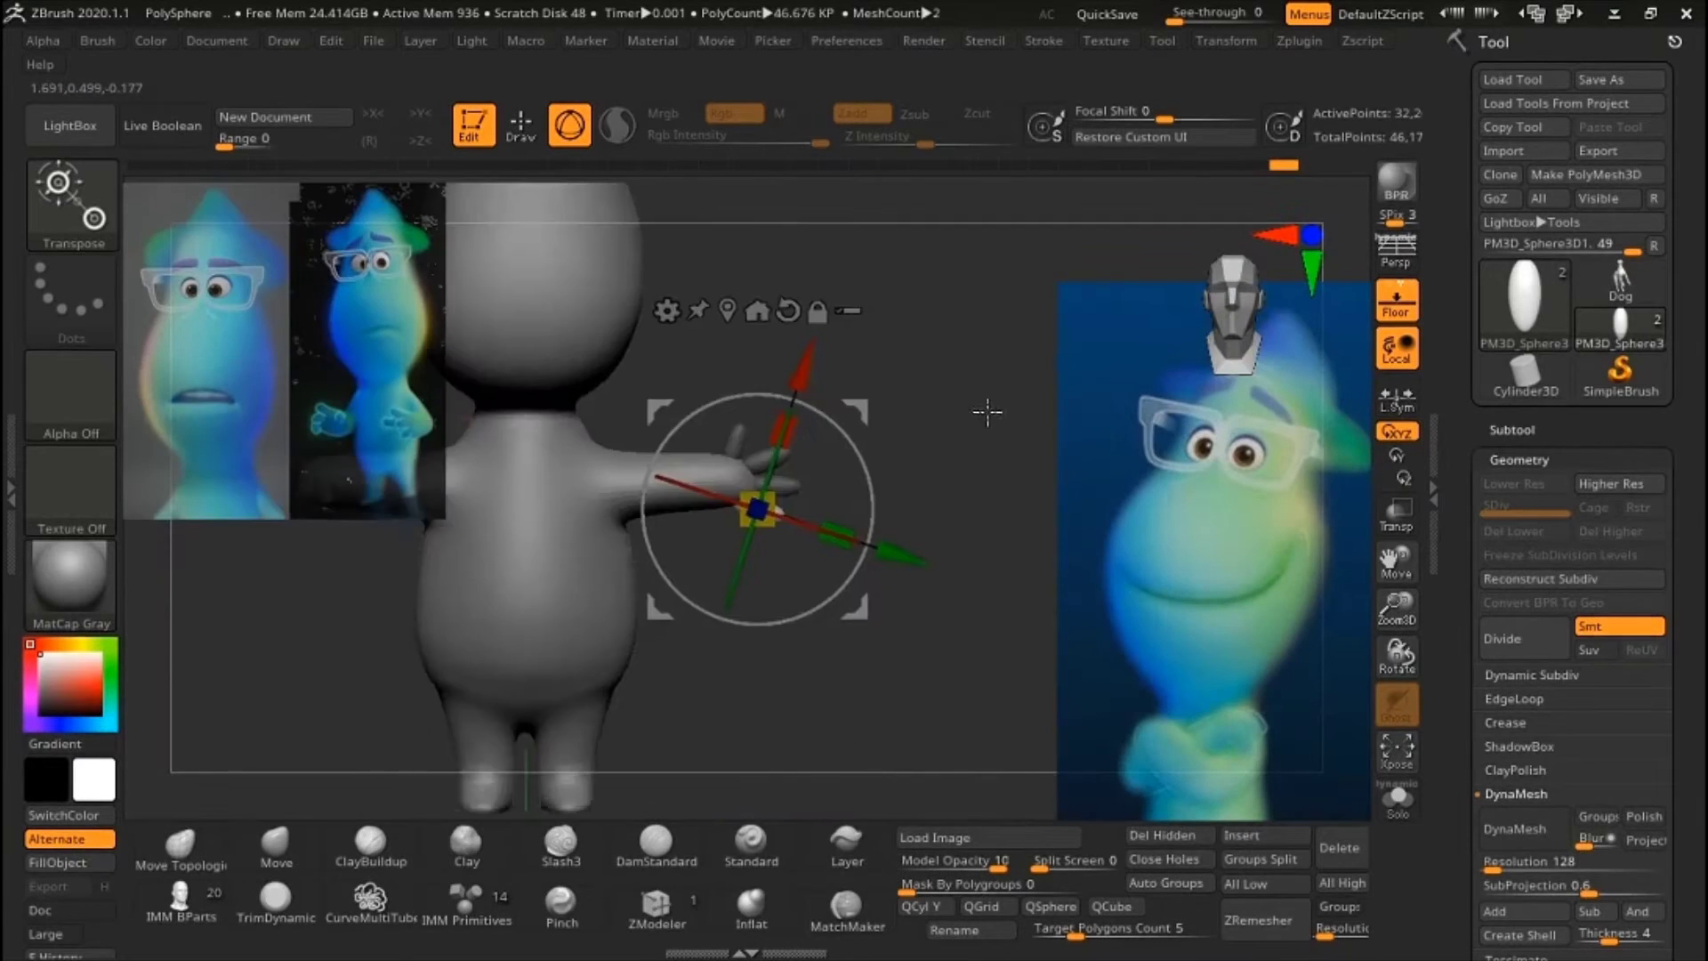
- Mirror the fingers onto the left hand and MergeVisible all parts into one mesh
{"action": "left_click", "coordinate": [1524, 594]}
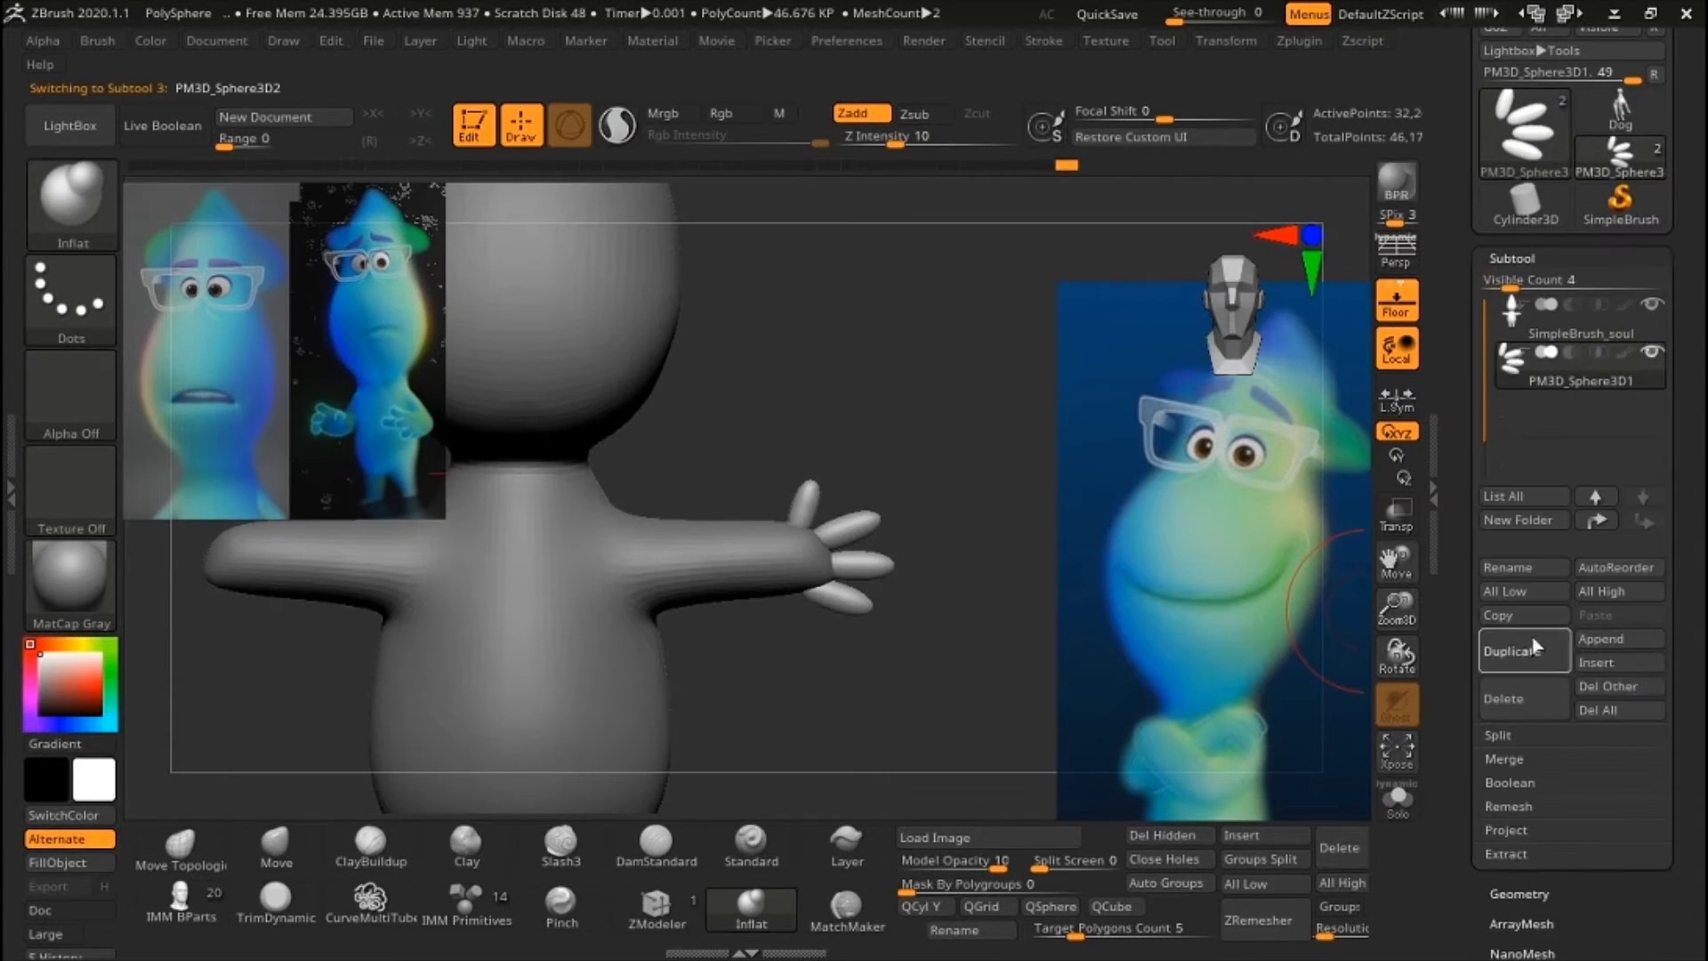
{"action": "left_click", "coordinate": [1512, 481]}
{"action": "left_click", "coordinate": [1522, 723]}
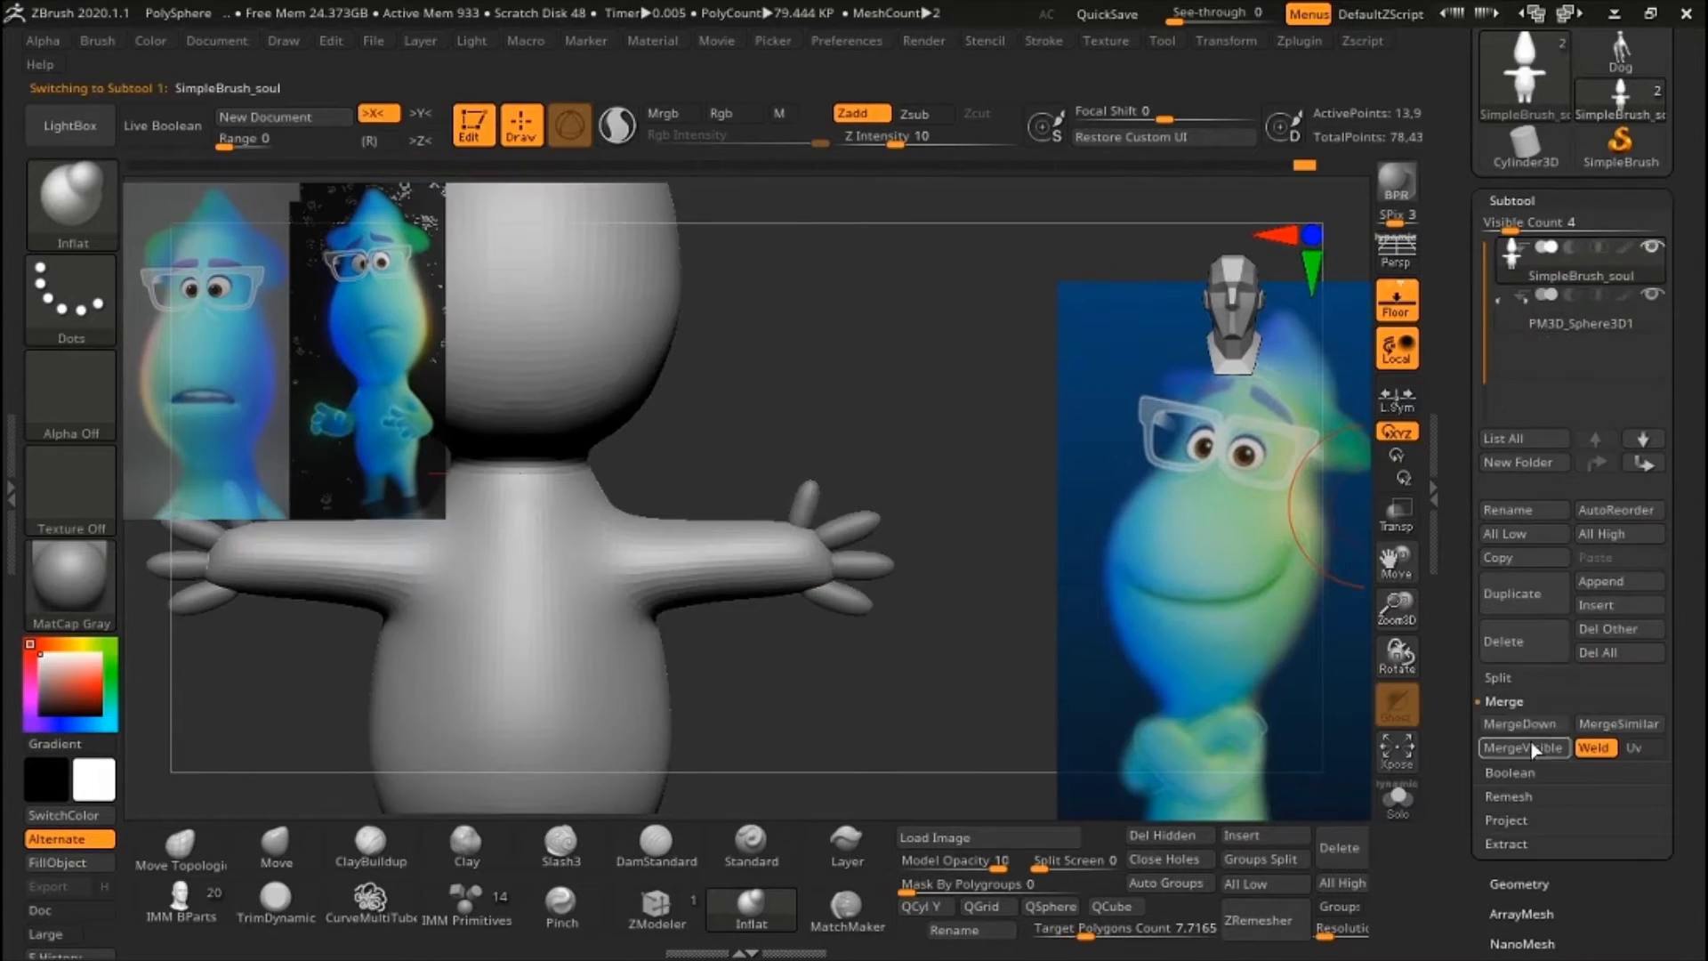
{"action": "left_click", "coordinate": [1512, 201]}
{"action": "left_click", "coordinate": [1520, 230]}
- Mask the body and rotate the arm downward at the shoulder
{"action": "mouse_move", "coordinate": [1227, 552]}
{"action": "left_mouse_down"}
{"action": "mouse_move", "coordinate": [840, 486]}
{"action": "mouse_move", "coordinate": [908, 457]}
{"action": "mouse_move", "coordinate": [979, 370]}
{"action": "left_mouse_up"}
{"action": "key", "text": "f"}
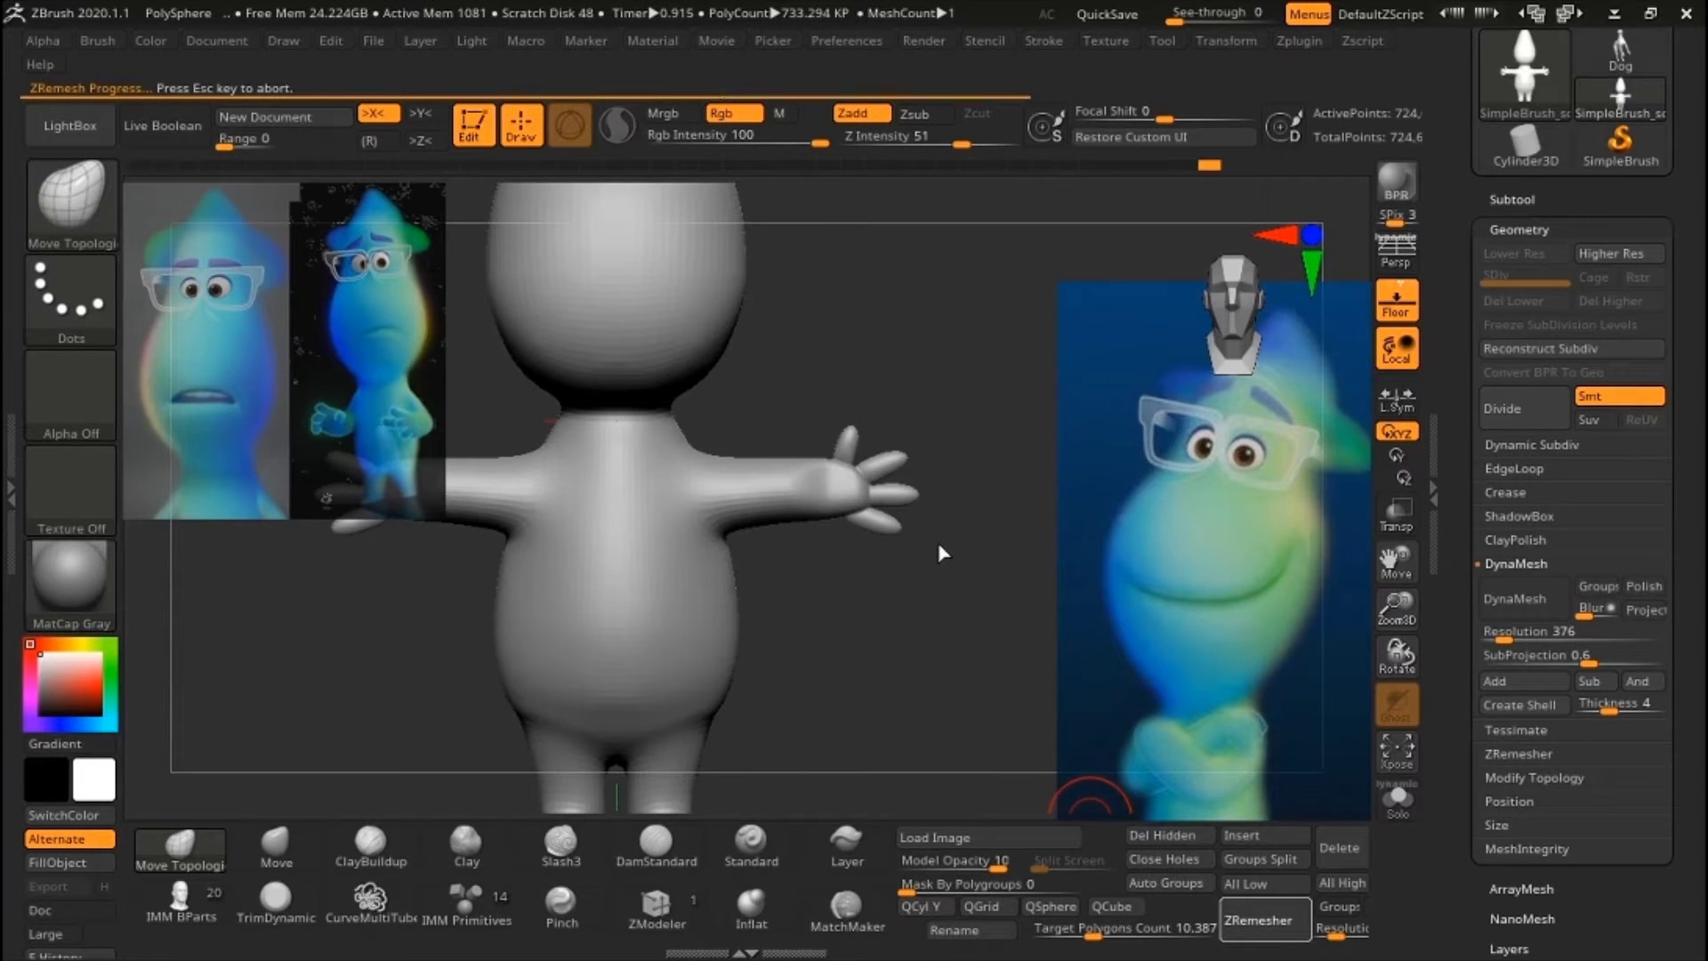
{"action": "left_click_drag", "start_coordinate": [934, 542], "coordinate": [832, 592], "text": "alt"}
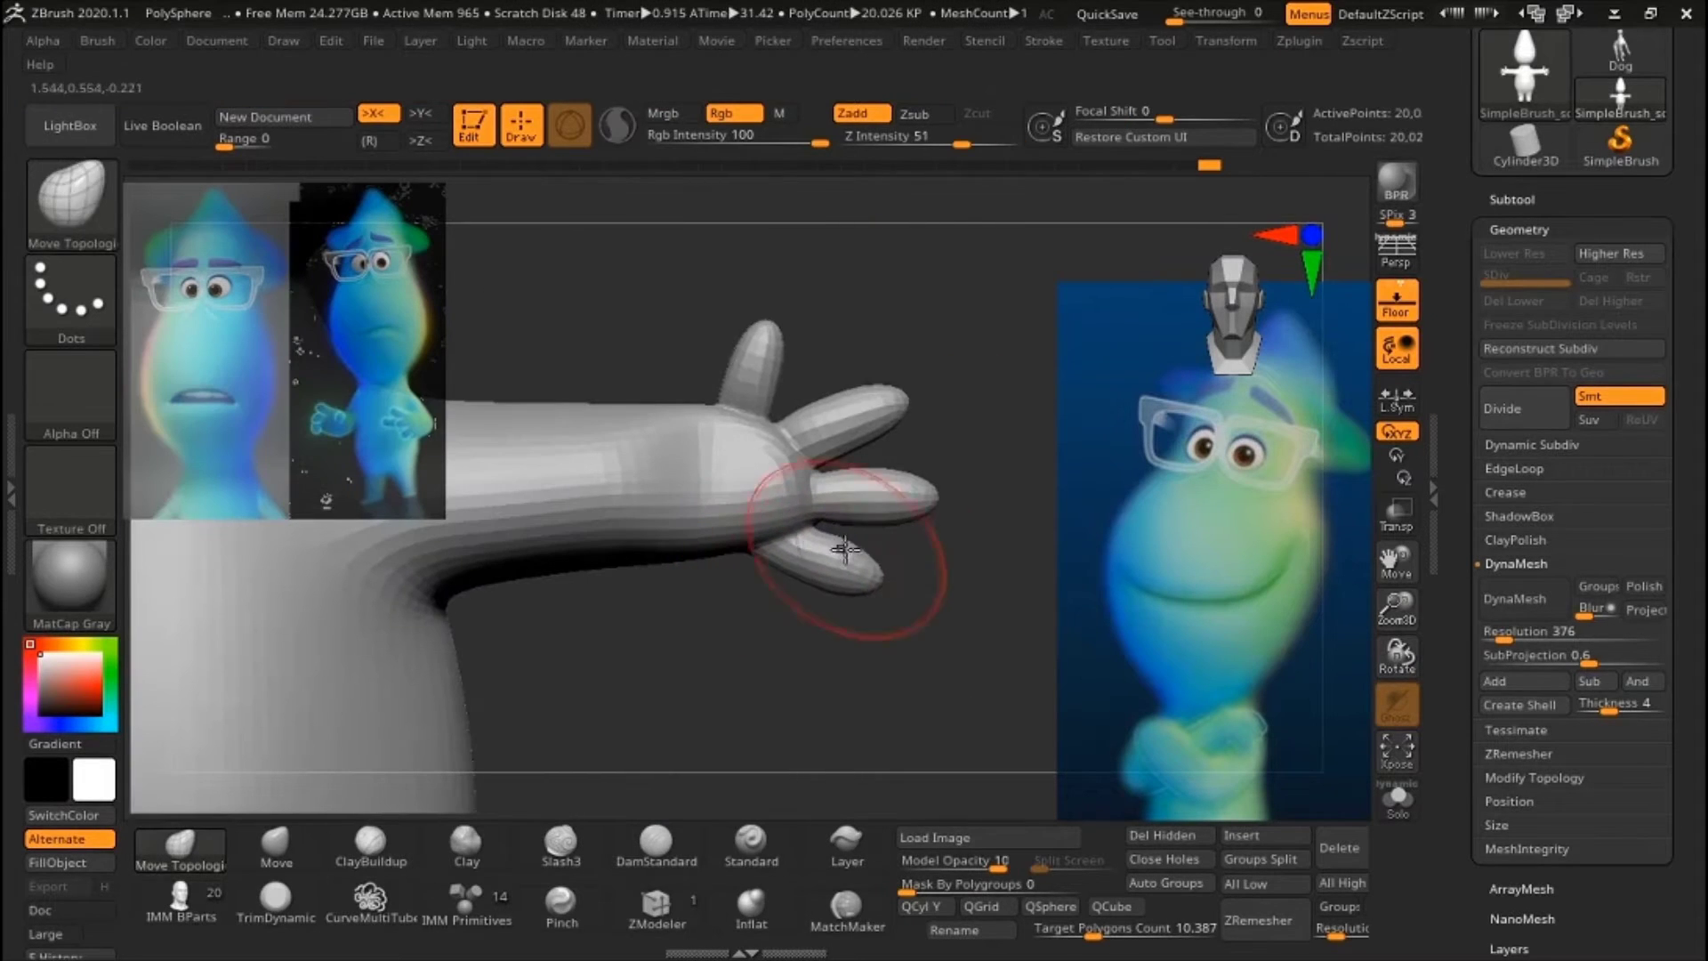
{"action": "mouse_move", "coordinate": [753, 394]}
{"action": "left_mouse_down"}
{"action": "mouse_move", "coordinate": [871, 488]}
{"action": "mouse_move", "coordinate": [920, 392]}
{"action": "mouse_move", "coordinate": [1021, 499]}
{"action": "mouse_move", "coordinate": [1045, 598]}
{"action": "left_mouse_up"}
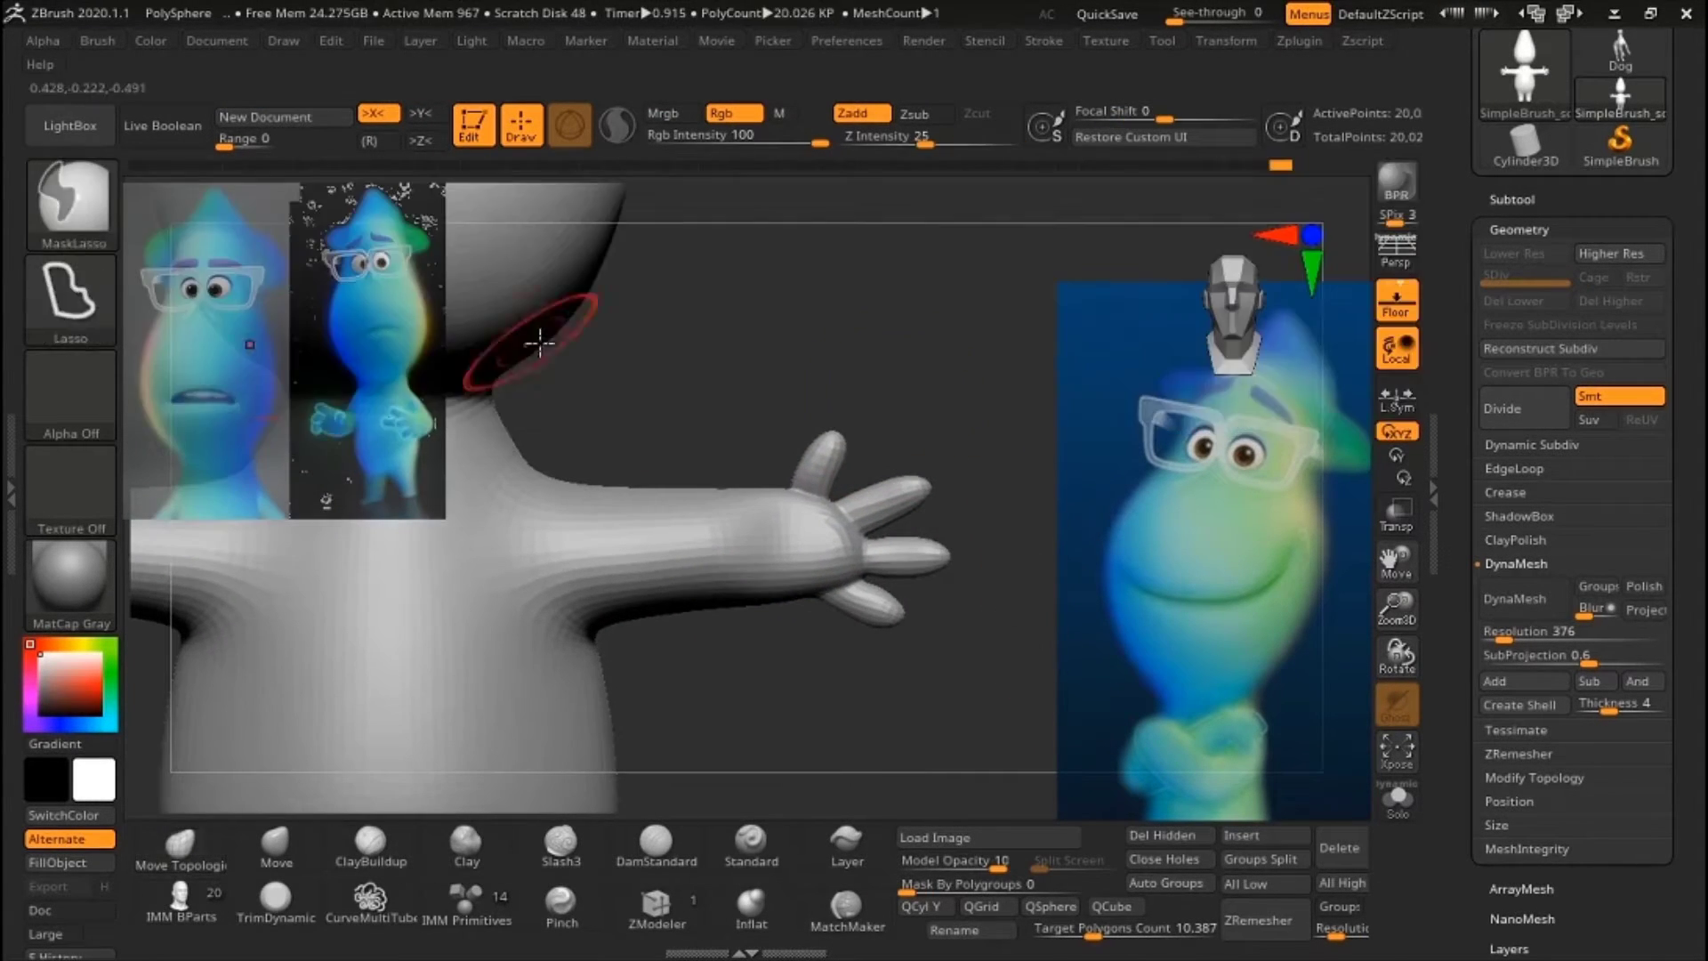
{"action": "left_click_drag", "start_coordinate": [539, 342], "coordinate": [999, 374], "text": "ctrl"}
{"action": "key", "text": "w"}
{"action": "left_click_drag", "start_coordinate": [540, 654], "coordinate": [570, 735]}
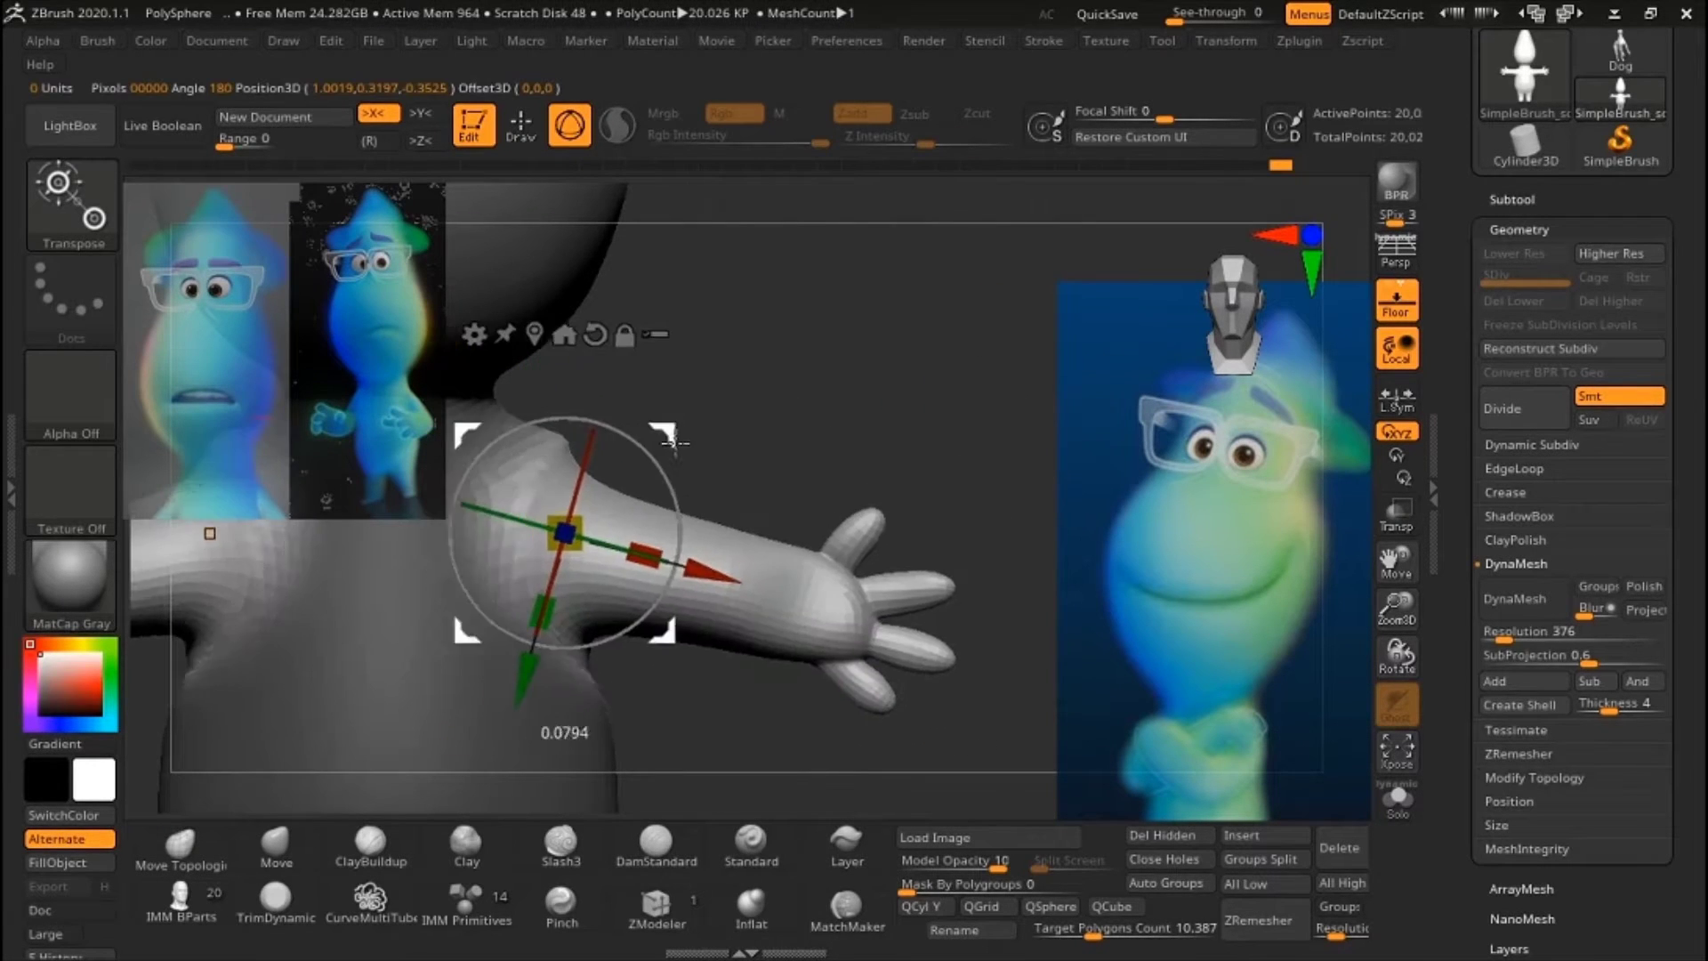
{"action": "left_click", "coordinate": [876, 464], "text": "ctrl"}
{"action": "key", "text": "q"}
- Rotate the arm about 45 degrees, then mask the thumb and palm for repositioning
{"action": "mouse_move", "coordinate": [634, 455]}
{"action": "left_mouse_down"}
{"action": "mouse_move", "coordinate": [900, 344]}
{"action": "mouse_move", "coordinate": [569, 622]}
{"action": "mouse_move", "coordinate": [932, 359]}
{"action": "mouse_move", "coordinate": [879, 459]}
{"action": "left_mouse_up"}
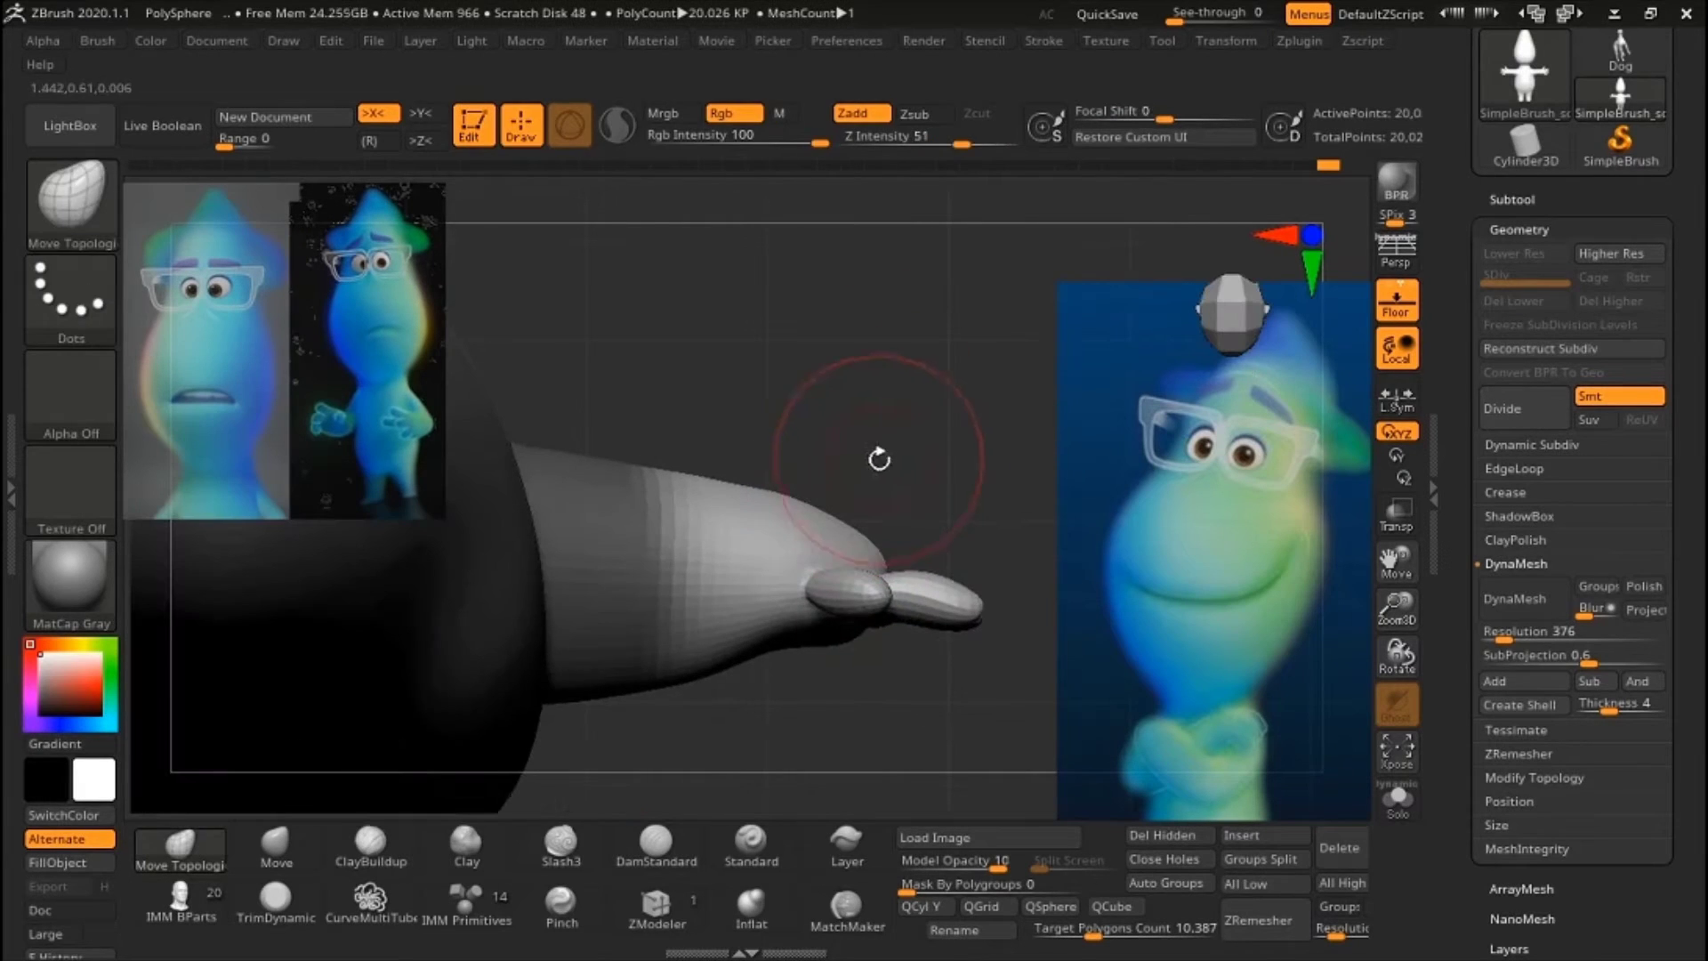
{"action": "mouse_move", "coordinate": [750, 383]}
{"action": "left_mouse_down"}
{"action": "mouse_move", "coordinate": [965, 286]}
{"action": "mouse_move", "coordinate": [907, 517]}
{"action": "mouse_move", "coordinate": [801, 534]}
{"action": "left_mouse_up"}
{"action": "key", "text": "q"}
{"action": "mouse_move", "coordinate": [954, 565]}
{"action": "left_mouse_down"}
{"action": "mouse_move", "coordinate": [821, 649]}
{"action": "mouse_move", "coordinate": [981, 509]}
{"action": "mouse_move", "coordinate": [935, 553]}
{"action": "mouse_move", "coordinate": [617, 564]}
{"action": "mouse_move", "coordinate": [801, 477]}
{"action": "mouse_move", "coordinate": [891, 575]}
{"action": "left_mouse_up"}
{"action": "mouse_move", "coordinate": [808, 643]}
{"action": "left_mouse_down"}
{"action": "mouse_move", "coordinate": [789, 655]}
{"action": "mouse_move", "coordinate": [899, 629]}
{"action": "mouse_move", "coordinate": [916, 553]}
{"action": "mouse_move", "coordinate": [988, 472]}
{"action": "mouse_move", "coordinate": [953, 584]}
{"action": "mouse_move", "coordinate": [900, 532]}
{"action": "mouse_move", "coordinate": [853, 438]}
{"action": "left_mouse_up"}
{"action": "mouse_move", "coordinate": [852, 438]}
{"action": "left_mouse_down", "text": "ctrl"}
{"action": "mouse_move", "coordinate": [726, 610]}
{"action": "mouse_move", "coordinate": [828, 614]}
{"action": "left_mouse_up", "text": "ctrl"}
{"action": "mouse_move", "coordinate": [961, 498]}
{"action": "left_mouse_down"}
{"action": "mouse_move", "coordinate": [889, 534]}
{"action": "mouse_move", "coordinate": [984, 409]}
{"action": "mouse_move", "coordinate": [961, 485]}
{"action": "left_mouse_up"}
{"action": "left_click_drag", "start_coordinate": [717, 460], "coordinate": [717, 531], "text": "ctrl"}
{"action": "mouse_move", "coordinate": [948, 389]}
{"action": "left_mouse_down"}
{"action": "mouse_move", "coordinate": [926, 533]}
{"action": "mouse_move", "coordinate": [915, 518]}
{"action": "mouse_move", "coordinate": [683, 614]}
{"action": "mouse_move", "coordinate": [554, 488]}
{"action": "mouse_move", "coordinate": [903, 690]}
{"action": "mouse_move", "coordinate": [893, 346]}
{"action": "mouse_move", "coordinate": [623, 622]}
{"action": "left_mouse_up"}
{"action": "key", "text": "w"}
- Subdivide, build clay around the finger joint, freeze subdivision levels and DynaMesh at 256
{"action": "left_click", "coordinate": [180, 846]}
{"action": "mouse_move", "coordinate": [534, 667]}
{"action": "left_mouse_down"}
{"action": "mouse_move", "coordinate": [650, 623]}
{"action": "mouse_move", "coordinate": [932, 721]}
{"action": "mouse_move", "coordinate": [934, 603]}
{"action": "left_mouse_up"}
{"action": "key", "text": "ctrl+d"}
{"action": "left_click", "coordinate": [370, 845]}
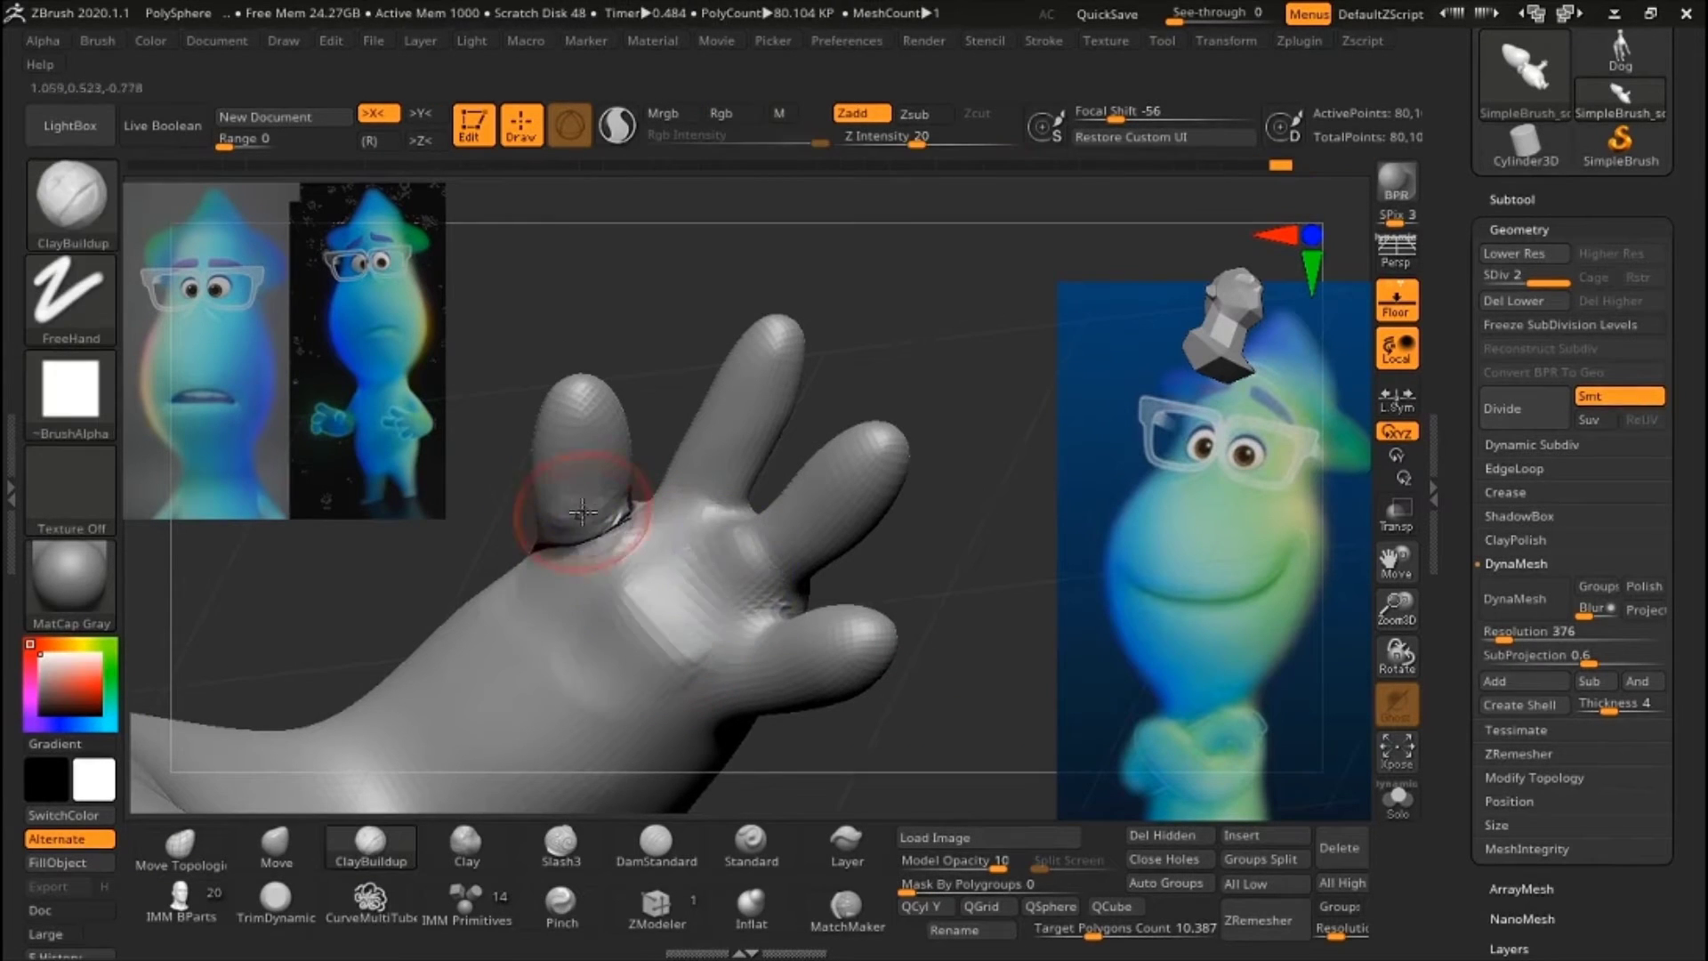
{"action": "mouse_move", "coordinate": [582, 513]}
{"action": "left_mouse_down"}
{"action": "mouse_move", "coordinate": [916, 537]}
{"action": "mouse_move", "coordinate": [973, 397]}
{"action": "mouse_move", "coordinate": [884, 557]}
{"action": "mouse_move", "coordinate": [1334, 605]}
{"action": "left_mouse_up"}
{"action": "scroll", "coordinate": [1702, 514], "scroll_direction": "down", "scroll_amount": 3}
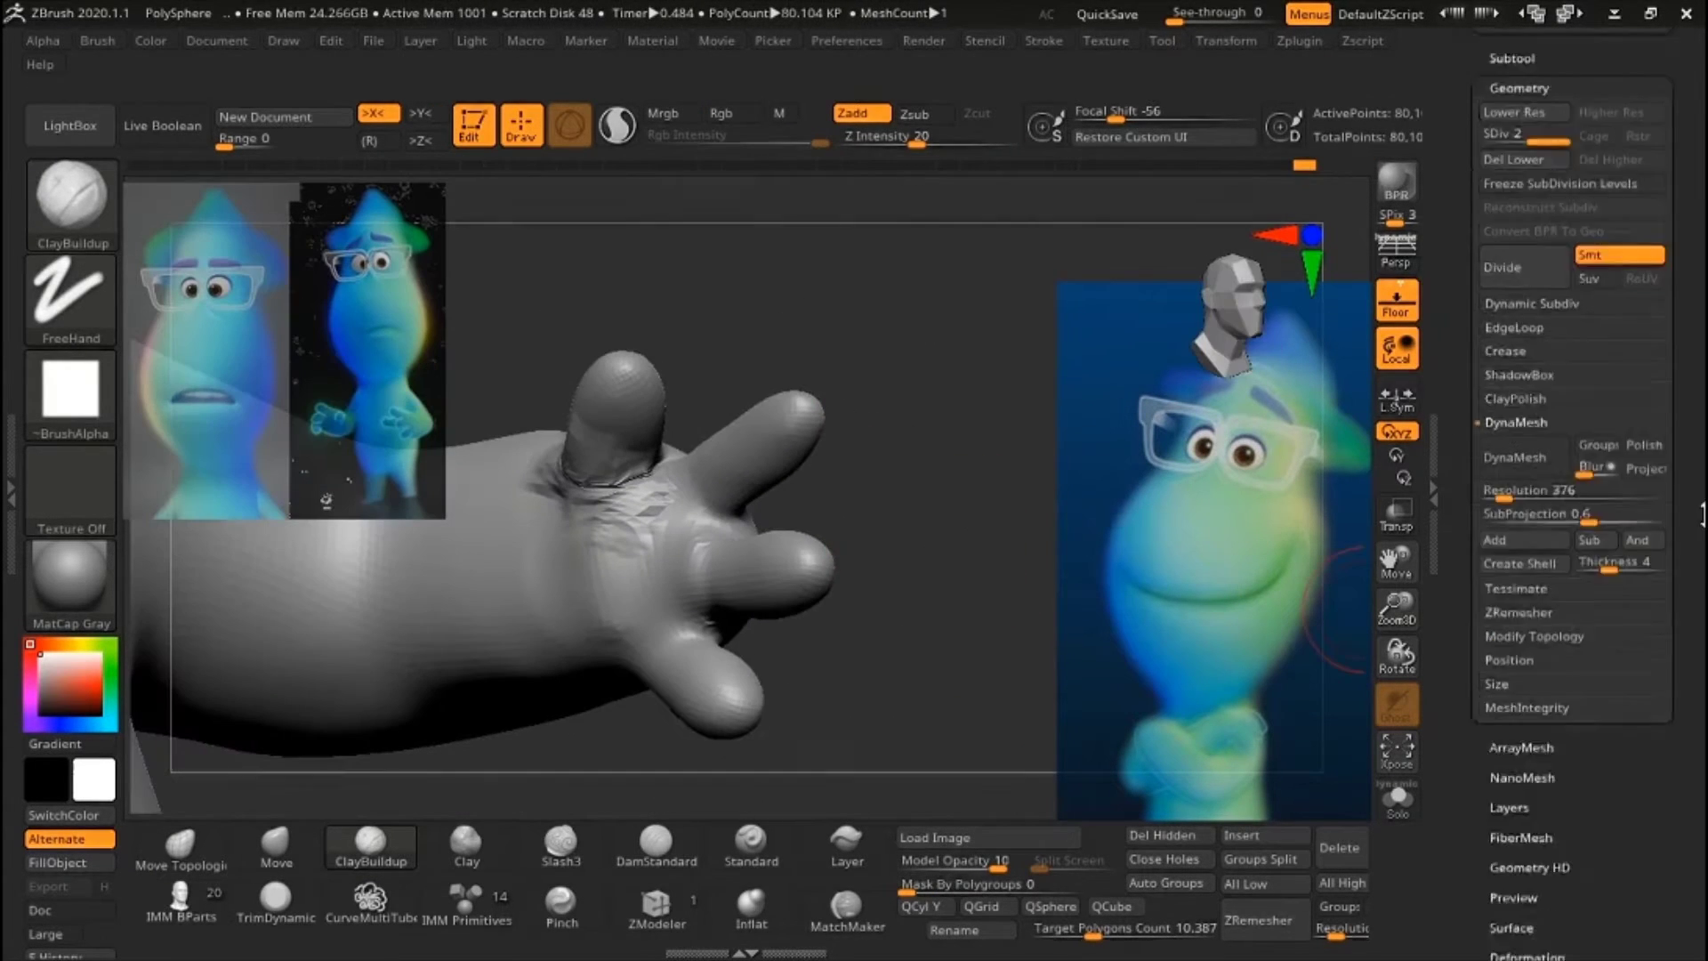
{"action": "scroll", "coordinate": [1702, 515], "scroll_direction": "up", "scroll_amount": 3}
{"action": "left_click", "coordinate": [1514, 579]}
{"action": "left_click", "coordinate": [1213, 632]}
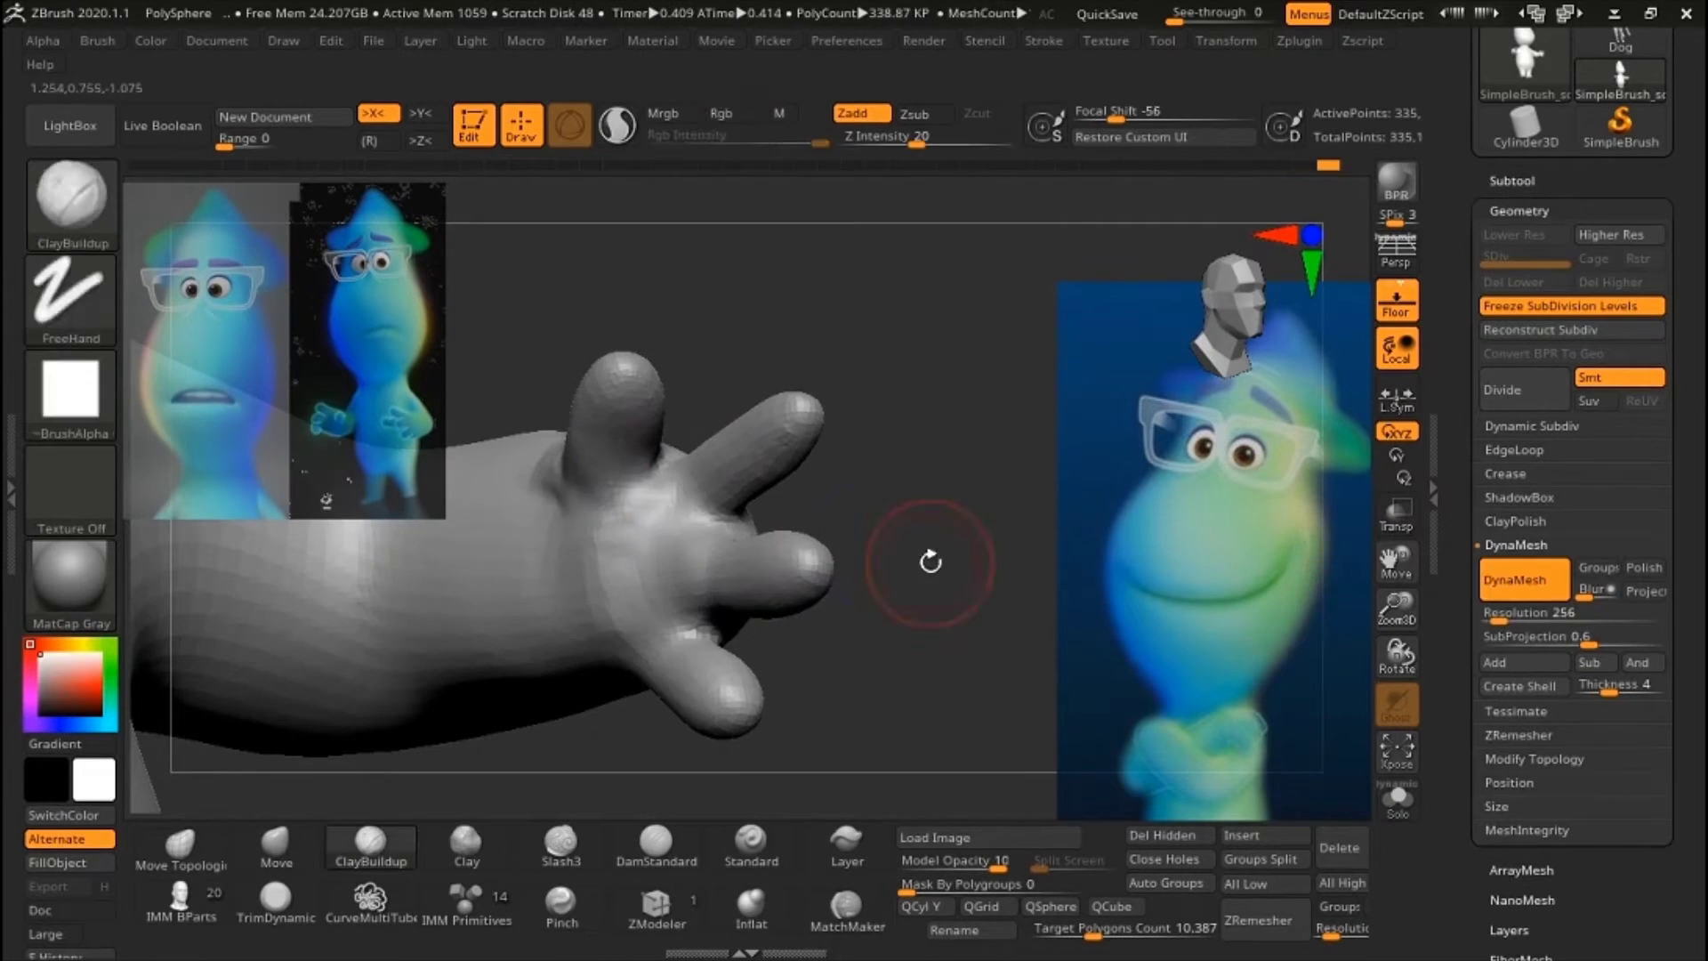
- Switch between Inflat and ClayBuildup brushes while reviewing the hand and whole character
{"action": "mouse_move", "coordinate": [791, 458]}
{"action": "left_mouse_down"}
{"action": "mouse_move", "coordinate": [762, 419]}
{"action": "mouse_move", "coordinate": [877, 477]}
{"action": "mouse_move", "coordinate": [745, 549]}
{"action": "mouse_move", "coordinate": [722, 448]}
{"action": "left_mouse_up"}
{"action": "key", "text": "b"}
{"action": "key", "text": "i"}
{"action": "key", "text": "n"}
{"action": "key", "text": "b"}
{"action": "key", "text": "c"}
{"action": "key", "text": "b"}
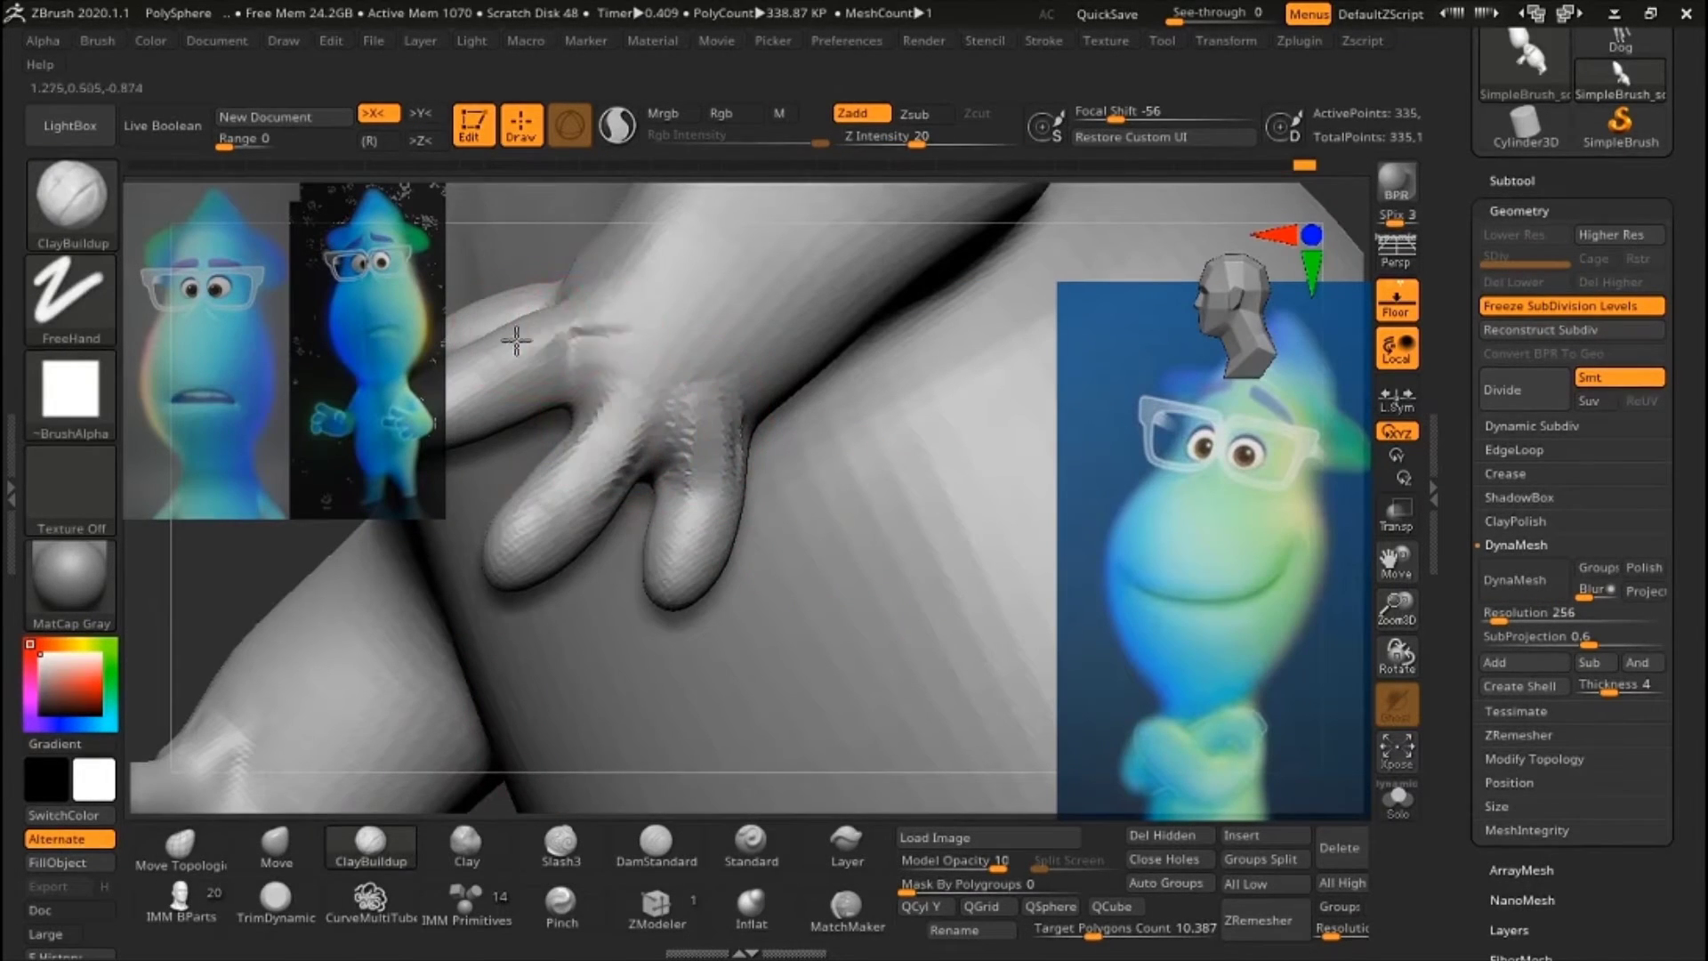
{"action": "left_click_drag", "start_coordinate": [790, 585], "coordinate": [574, 457]}
{"action": "left_click_drag", "start_coordinate": [814, 609], "coordinate": [510, 704]}
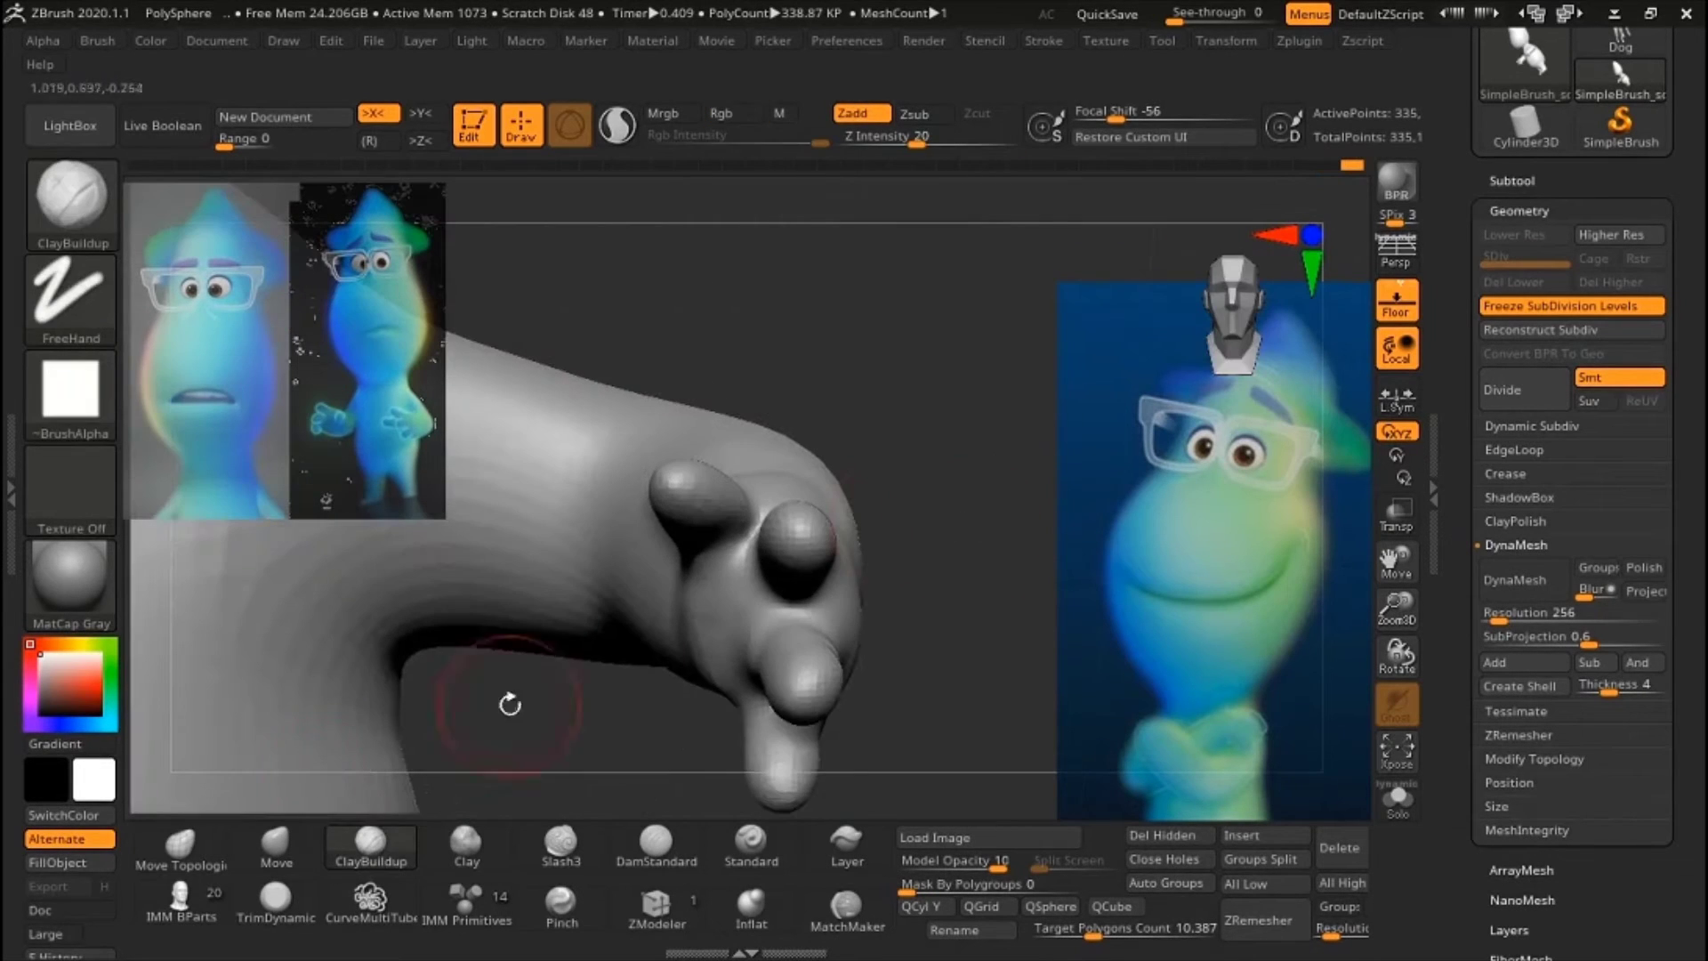
{"action": "mouse_move", "coordinate": [789, 477]}
{"action": "left_mouse_down"}
{"action": "mouse_move", "coordinate": [899, 484]}
{"action": "mouse_move", "coordinate": [877, 514]}
{"action": "mouse_move", "coordinate": [968, 485]}
{"action": "mouse_move", "coordinate": [706, 439]}
{"action": "mouse_move", "coordinate": [916, 508]}
{"action": "mouse_move", "coordinate": [828, 533]}
{"action": "mouse_move", "coordinate": [796, 584]}
{"action": "left_mouse_up"}
{"action": "mouse_move", "coordinate": [792, 433]}
{"action": "left_mouse_down"}
{"action": "mouse_move", "coordinate": [935, 581]}
{"action": "mouse_move", "coordinate": [943, 459]}
{"action": "mouse_move", "coordinate": [904, 522]}
{"action": "left_mouse_up"}
- Save the sculpt as a tool file, then select the sphere part of the head
{"action": "key", "text": "ctrl+s"}
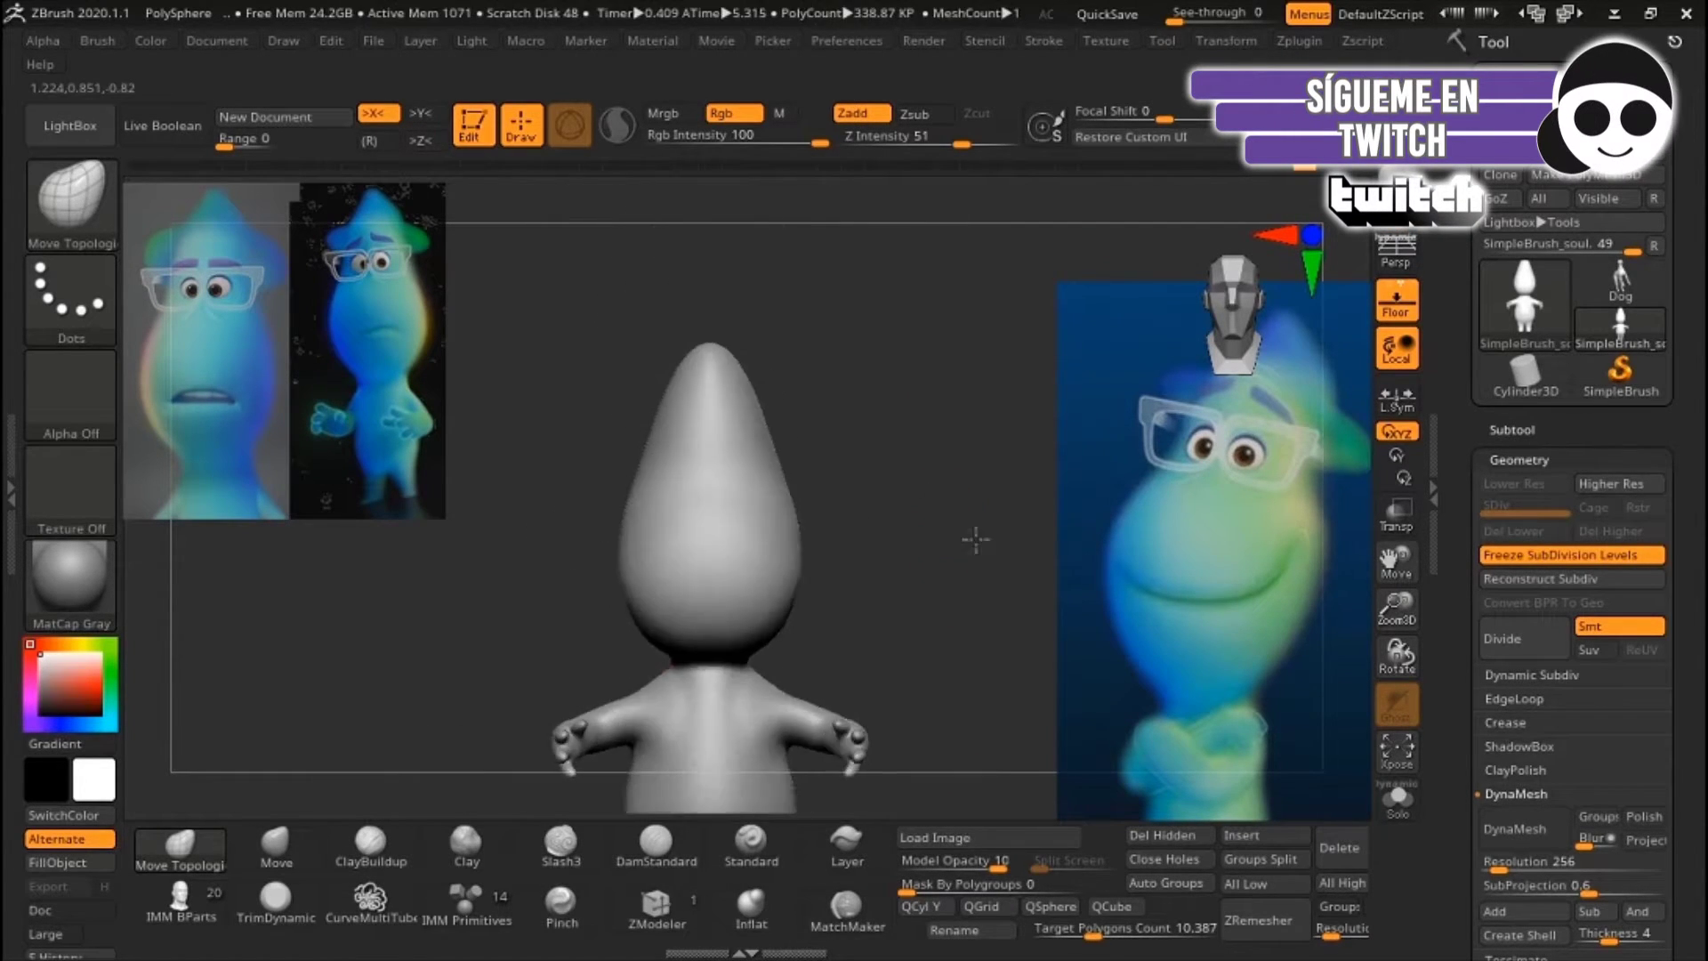
{"action": "left_click", "coordinate": [1264, 835]}
{"action": "key", "text": "w"}
{"action": "mouse_move", "coordinate": [971, 527]}
{"action": "left_mouse_down"}
{"action": "mouse_move", "coordinate": [649, 476]}
{"action": "mouse_move", "coordinate": [679, 495]}
{"action": "left_mouse_up"}
- Position the eye spheres on the head with the transform gizmo
{"action": "key", "text": "q"}
{"action": "scroll", "coordinate": [1566, 445], "scroll_direction": "down", "scroll_amount": 5}
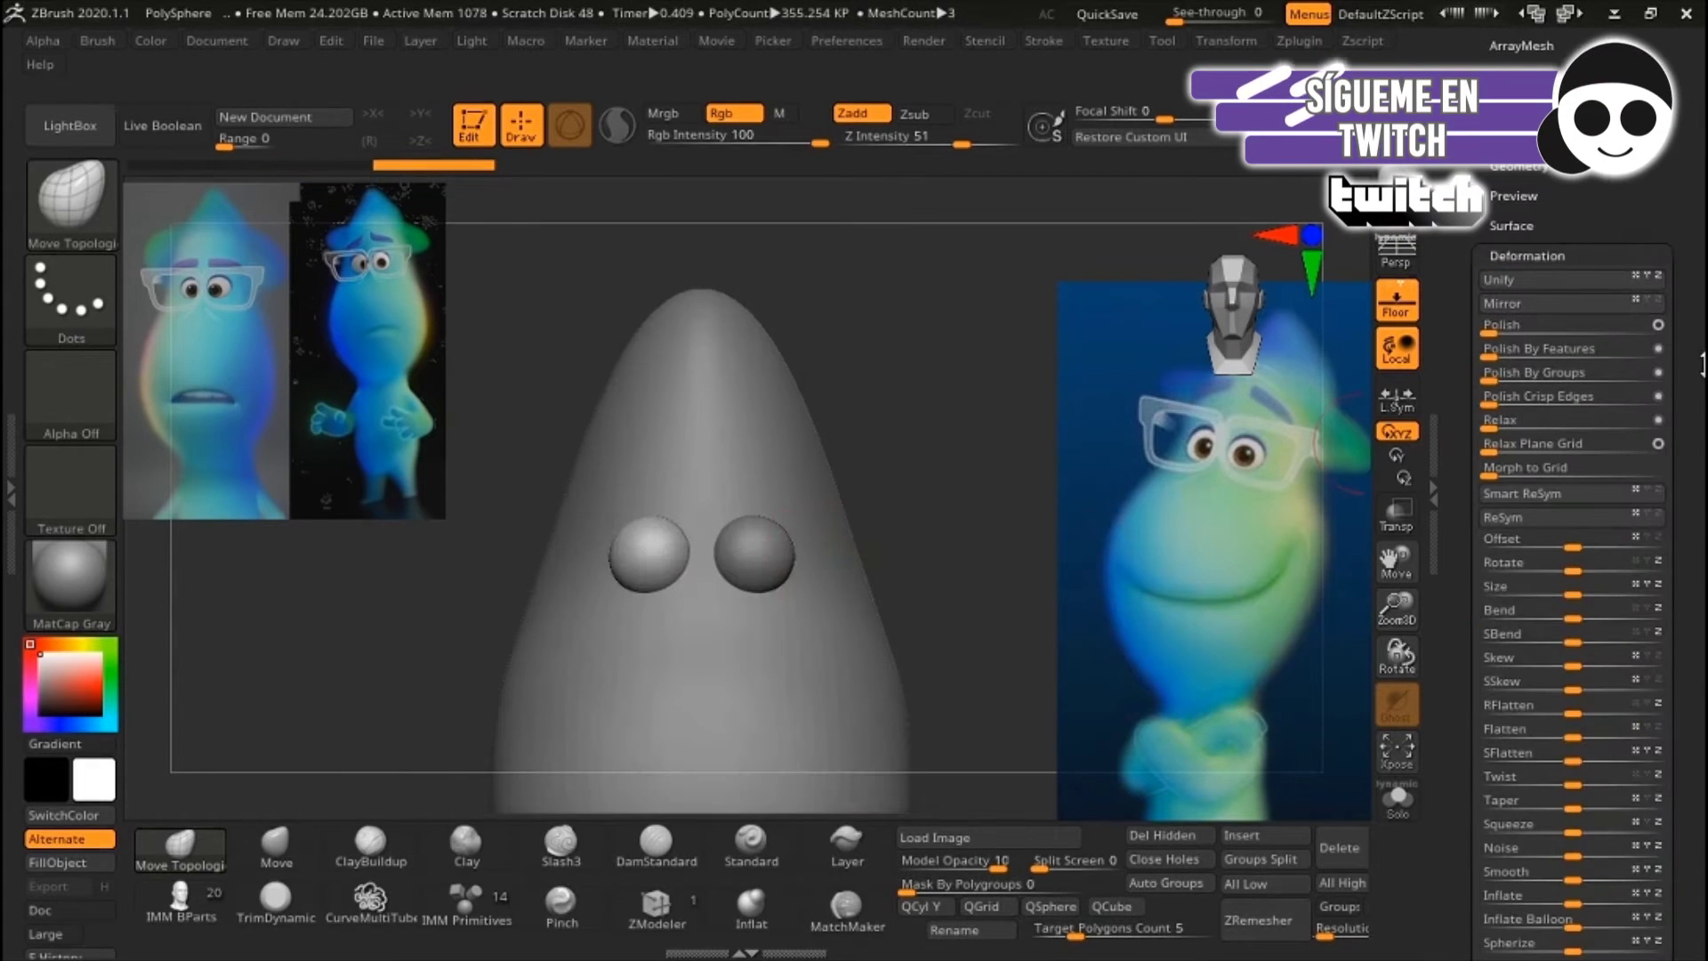
{"action": "scroll", "coordinate": [1566, 623], "scroll_direction": "up", "scroll_amount": 5}
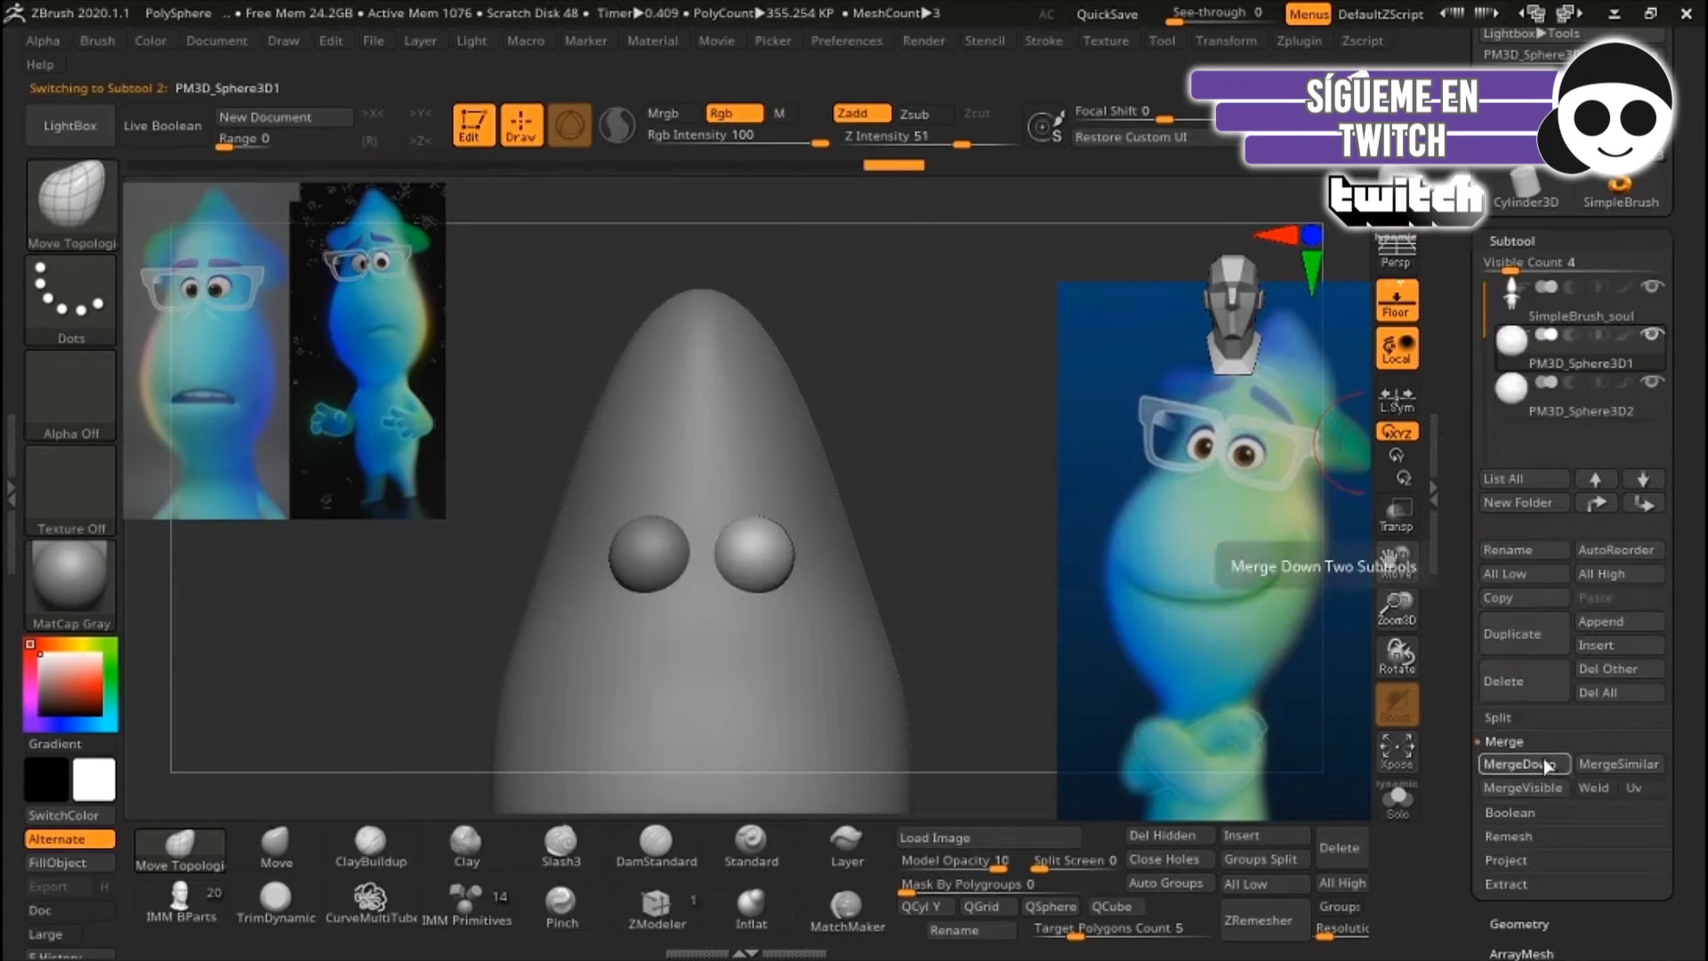
{"action": "key", "text": "w"}
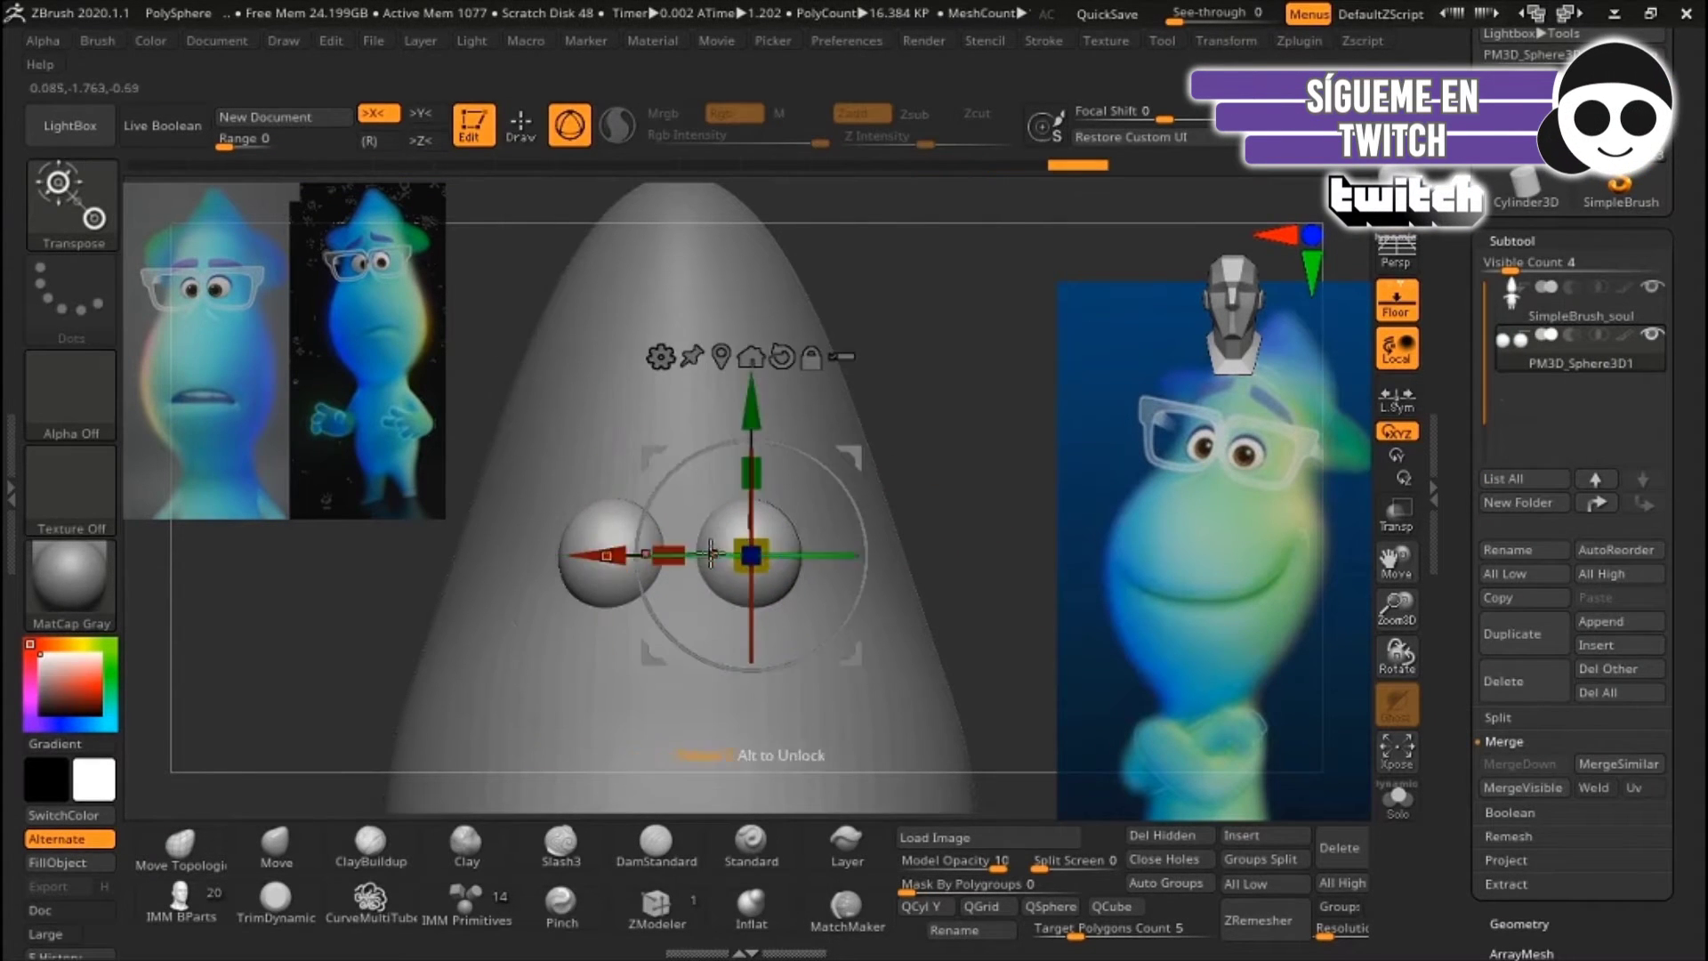
{"action": "key", "text": "q"}
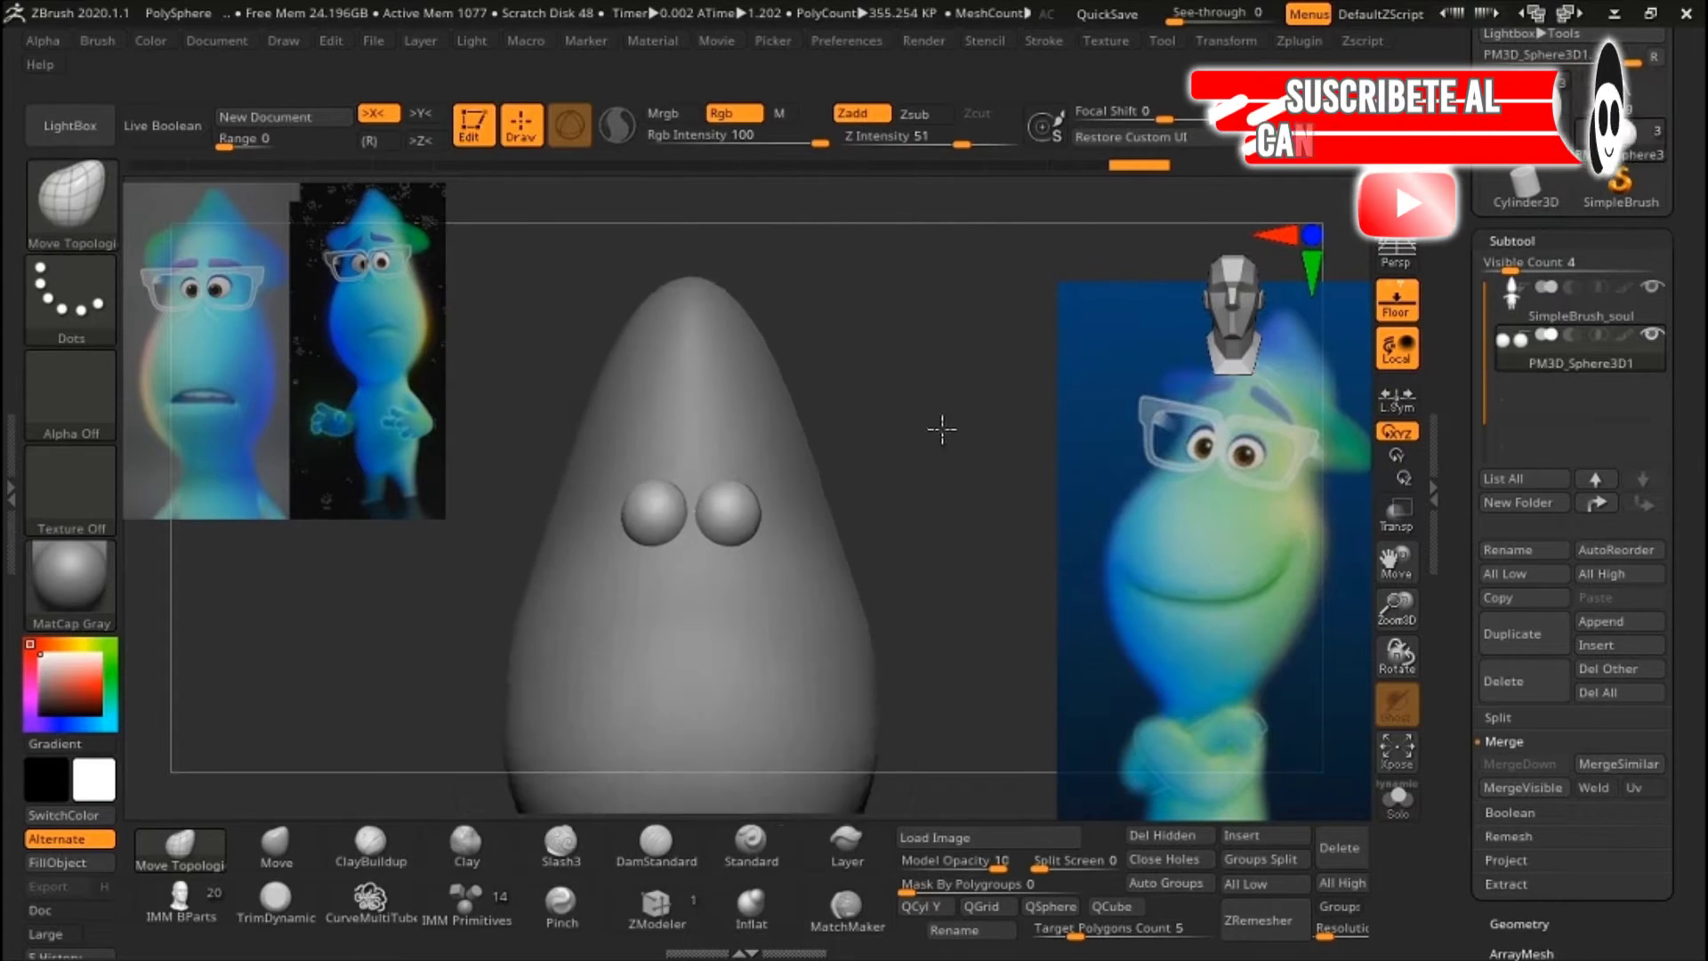
- Select the cone head subtool and mask two eyebrow shapes above the eyes
{"action": "left_click", "coordinate": [751, 843]}
{"action": "left_click", "coordinate": [828, 480], "text": "alt"}
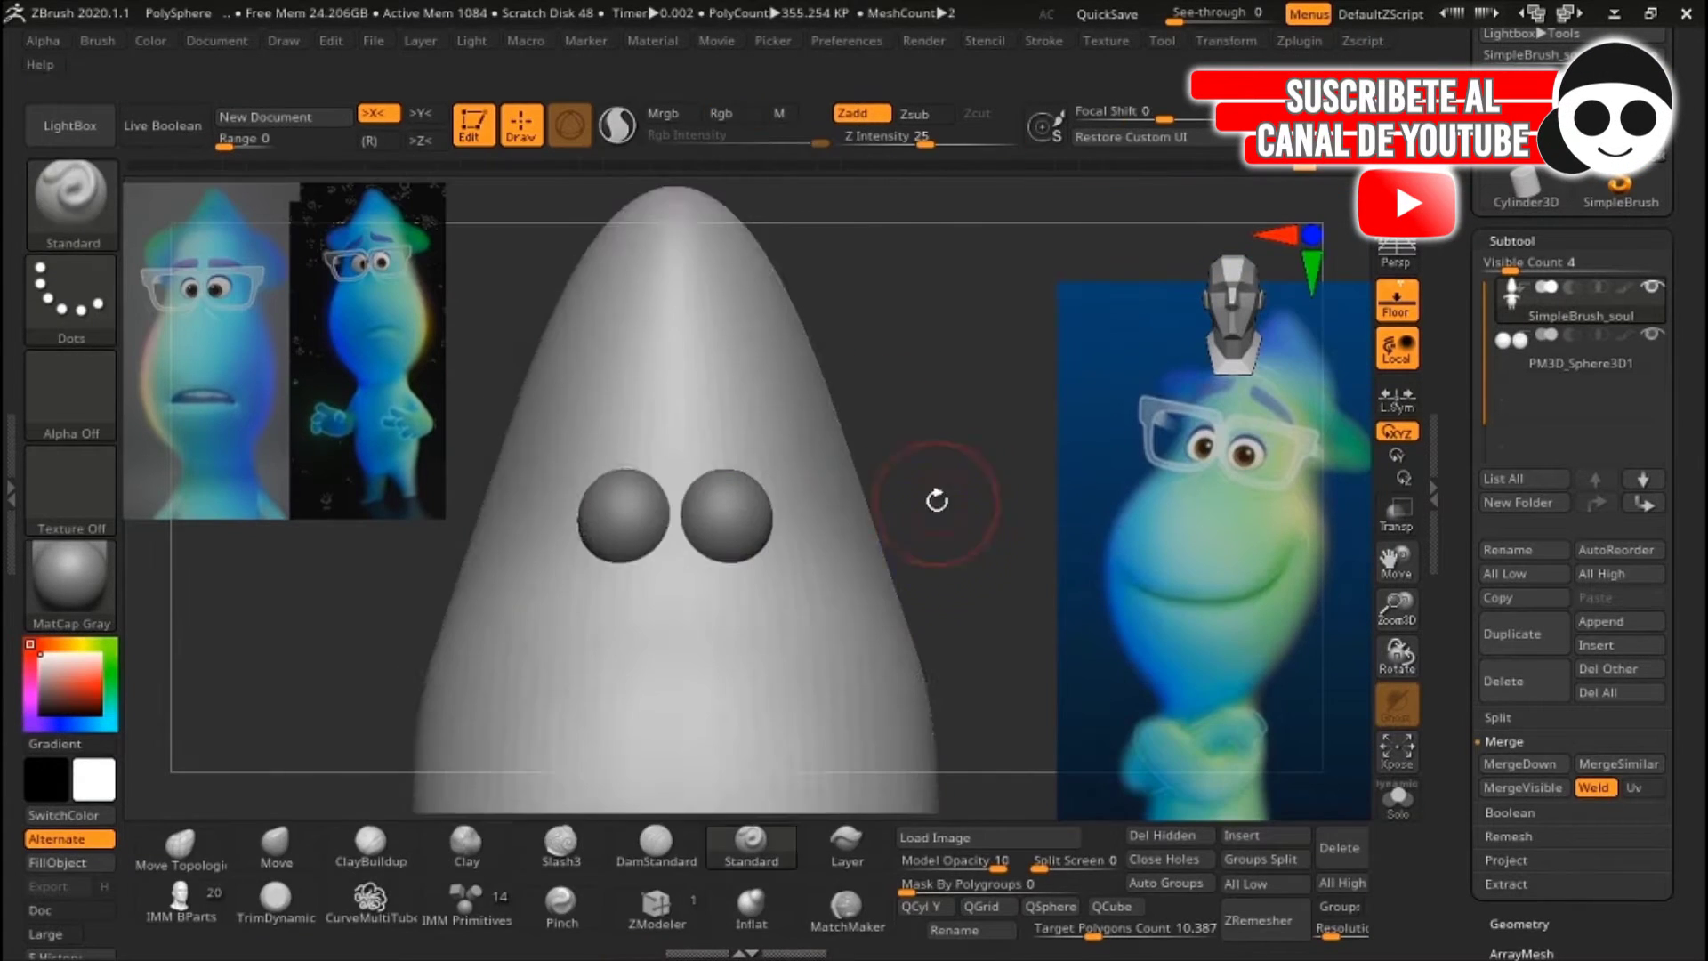
{"action": "left_click_drag", "start_coordinate": [700, 559], "coordinate": [811, 575], "text": "ctrl"}
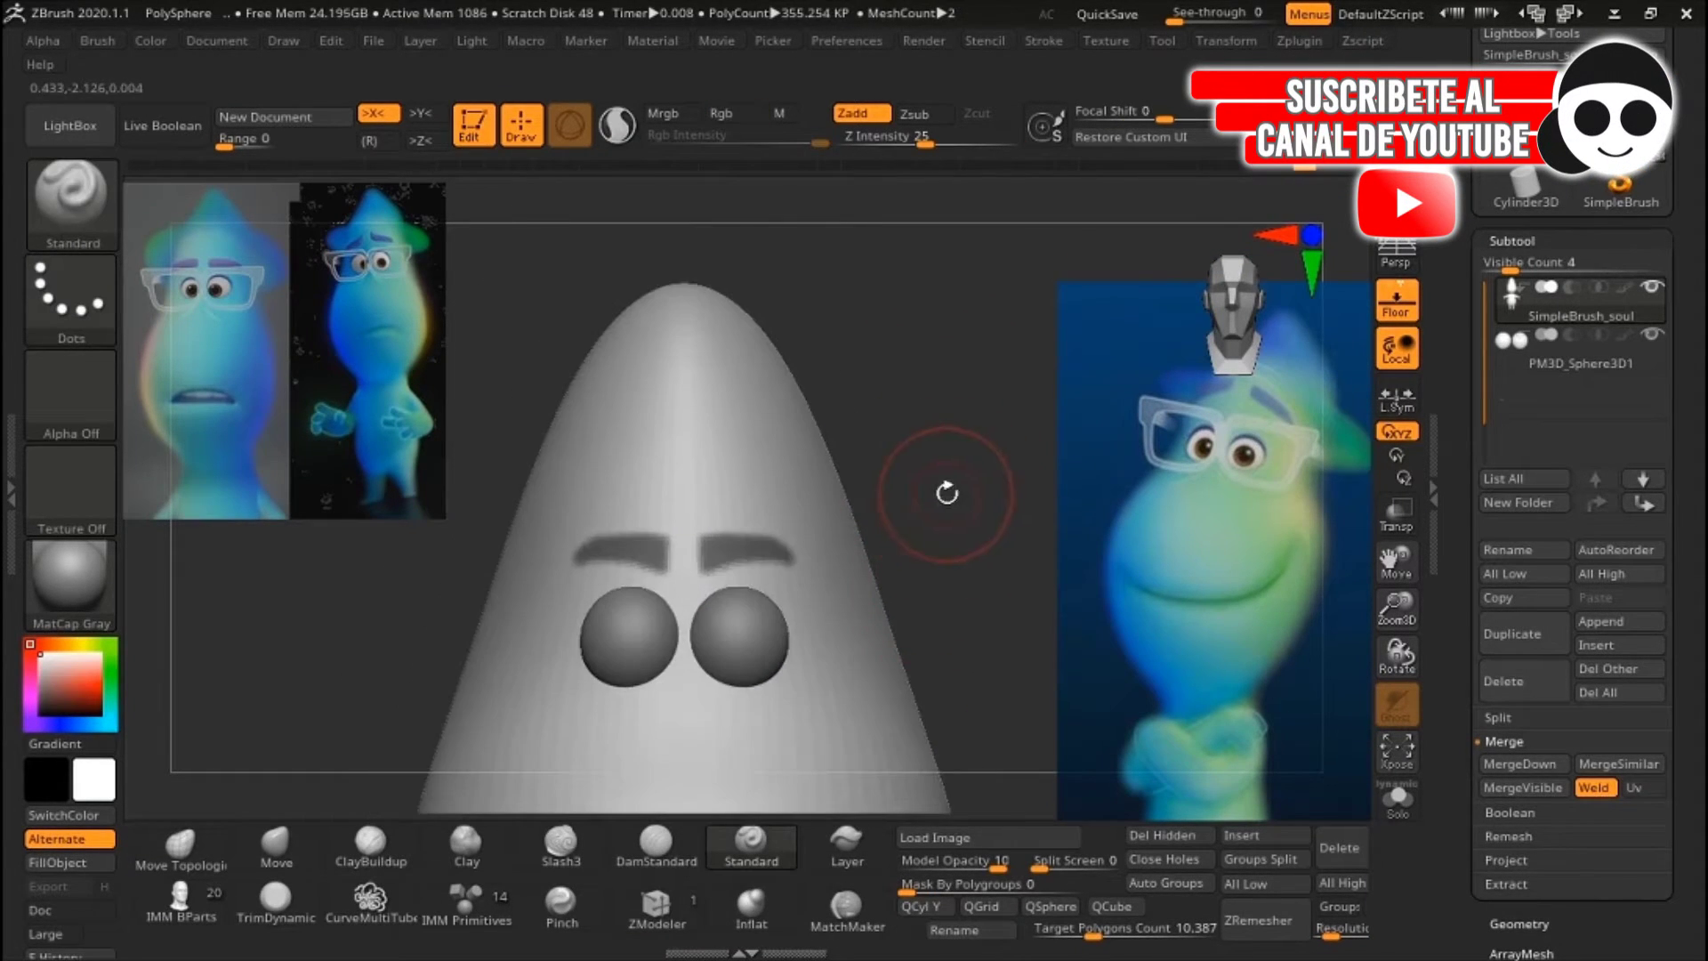
- Extract the masked eyebrows at thickness 0.01651 as a new subtool
{"action": "left_click", "coordinate": [1506, 884]}
{"action": "left_click", "coordinate": [1504, 671]}
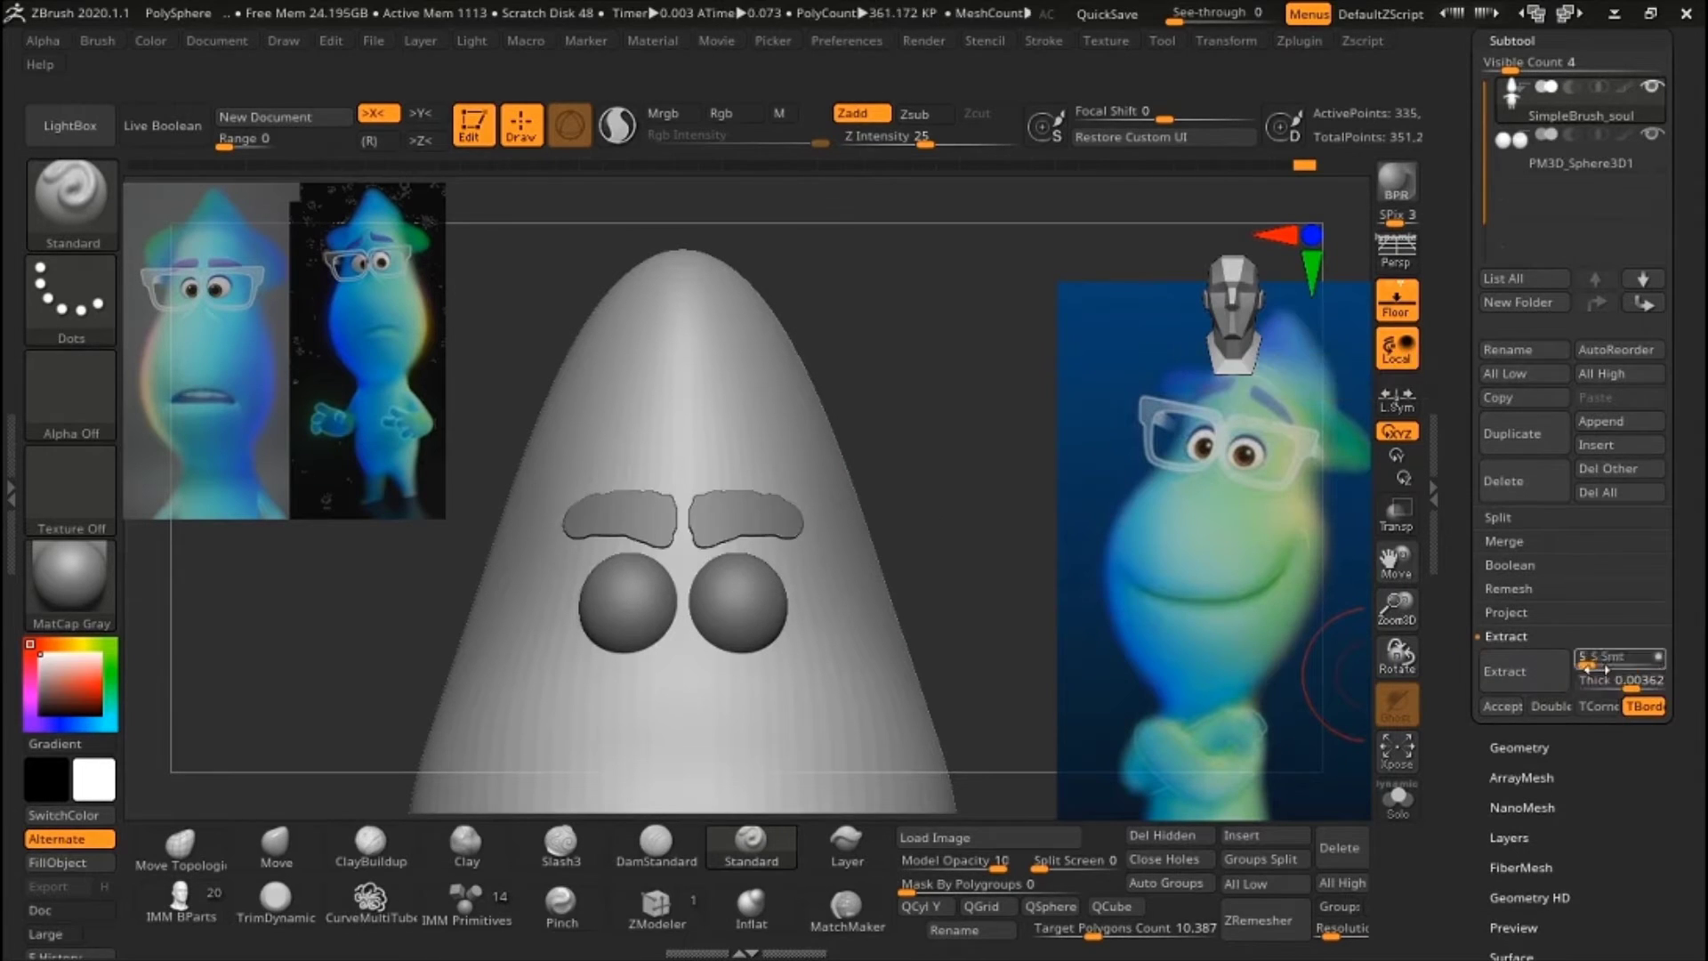
{"action": "left_click", "coordinate": [1542, 681]}
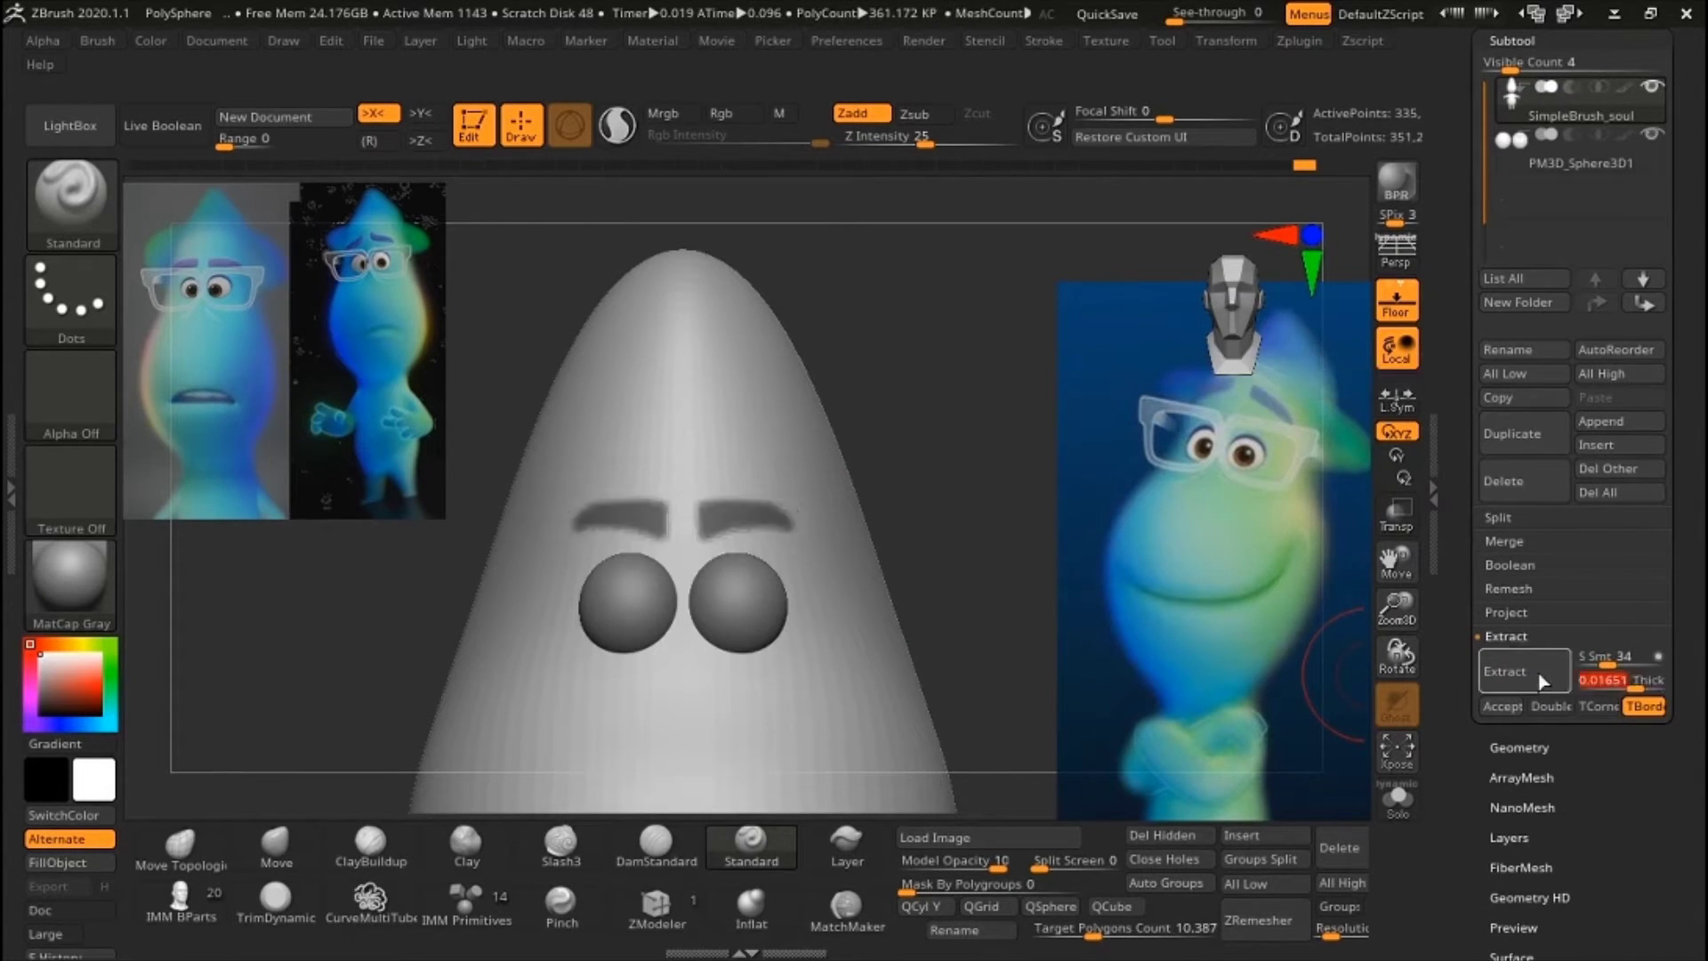
{"action": "left_click", "coordinate": [1504, 706]}
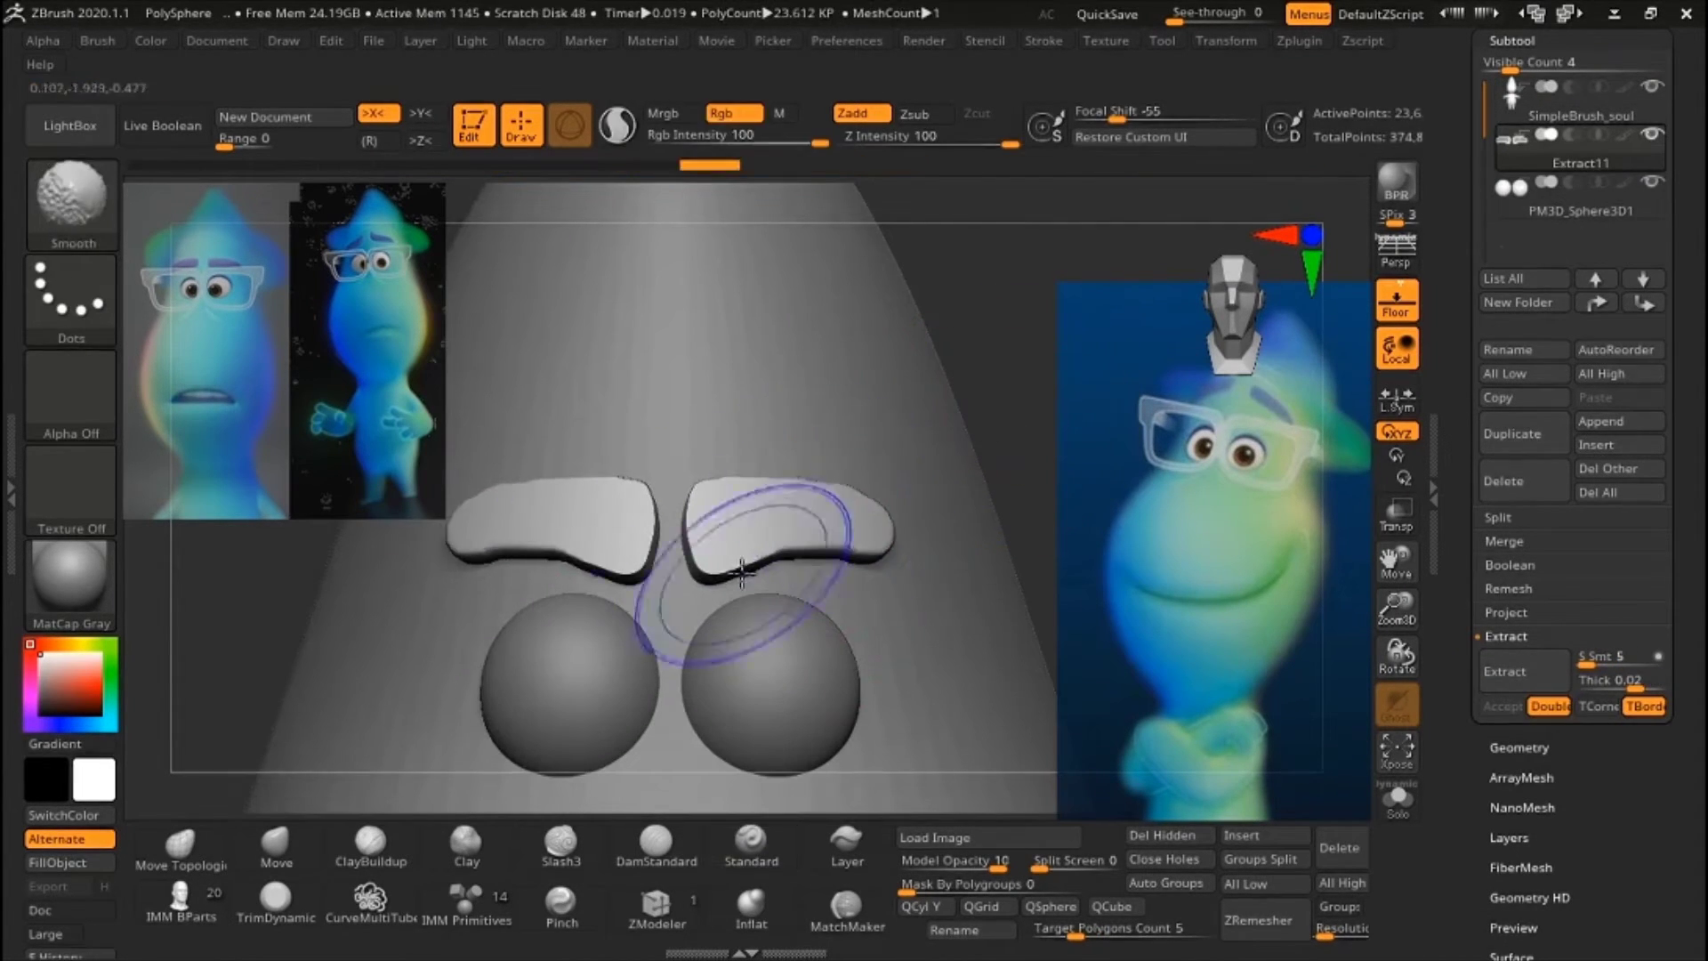
{"action": "key", "text": "shift"}
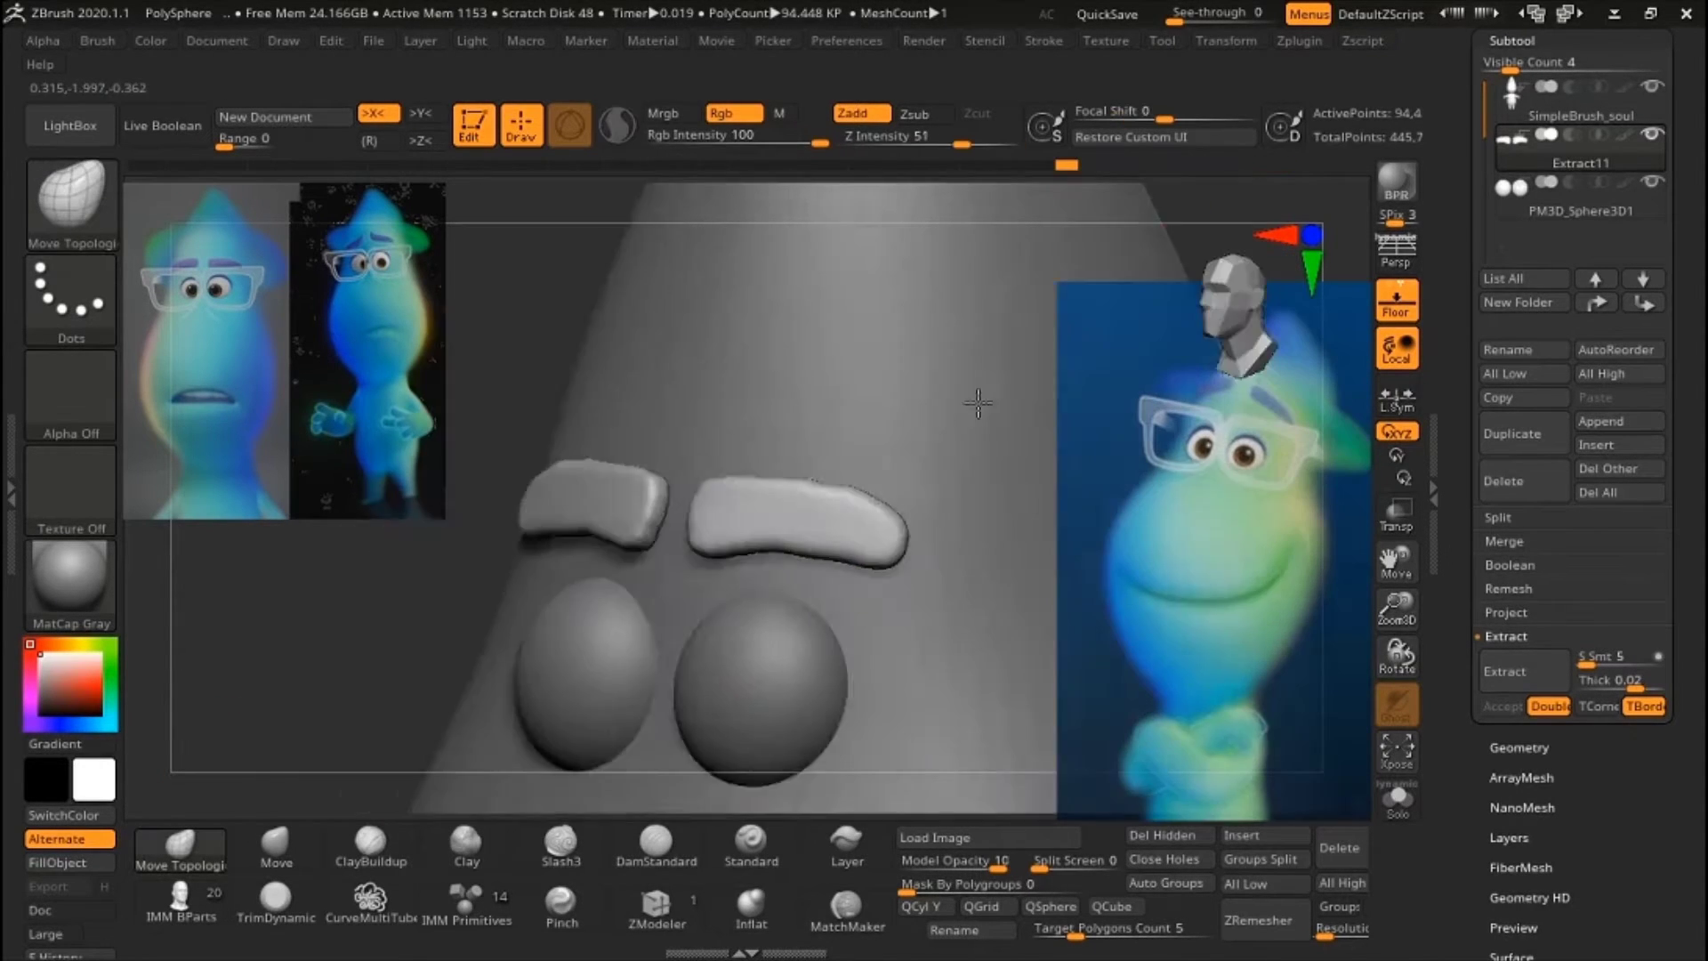
- ZRemesh the eyebrow subtool at a set target polygon count and check it from the side
{"action": "left_click_drag", "start_coordinate": [985, 401], "coordinate": [946, 581]}
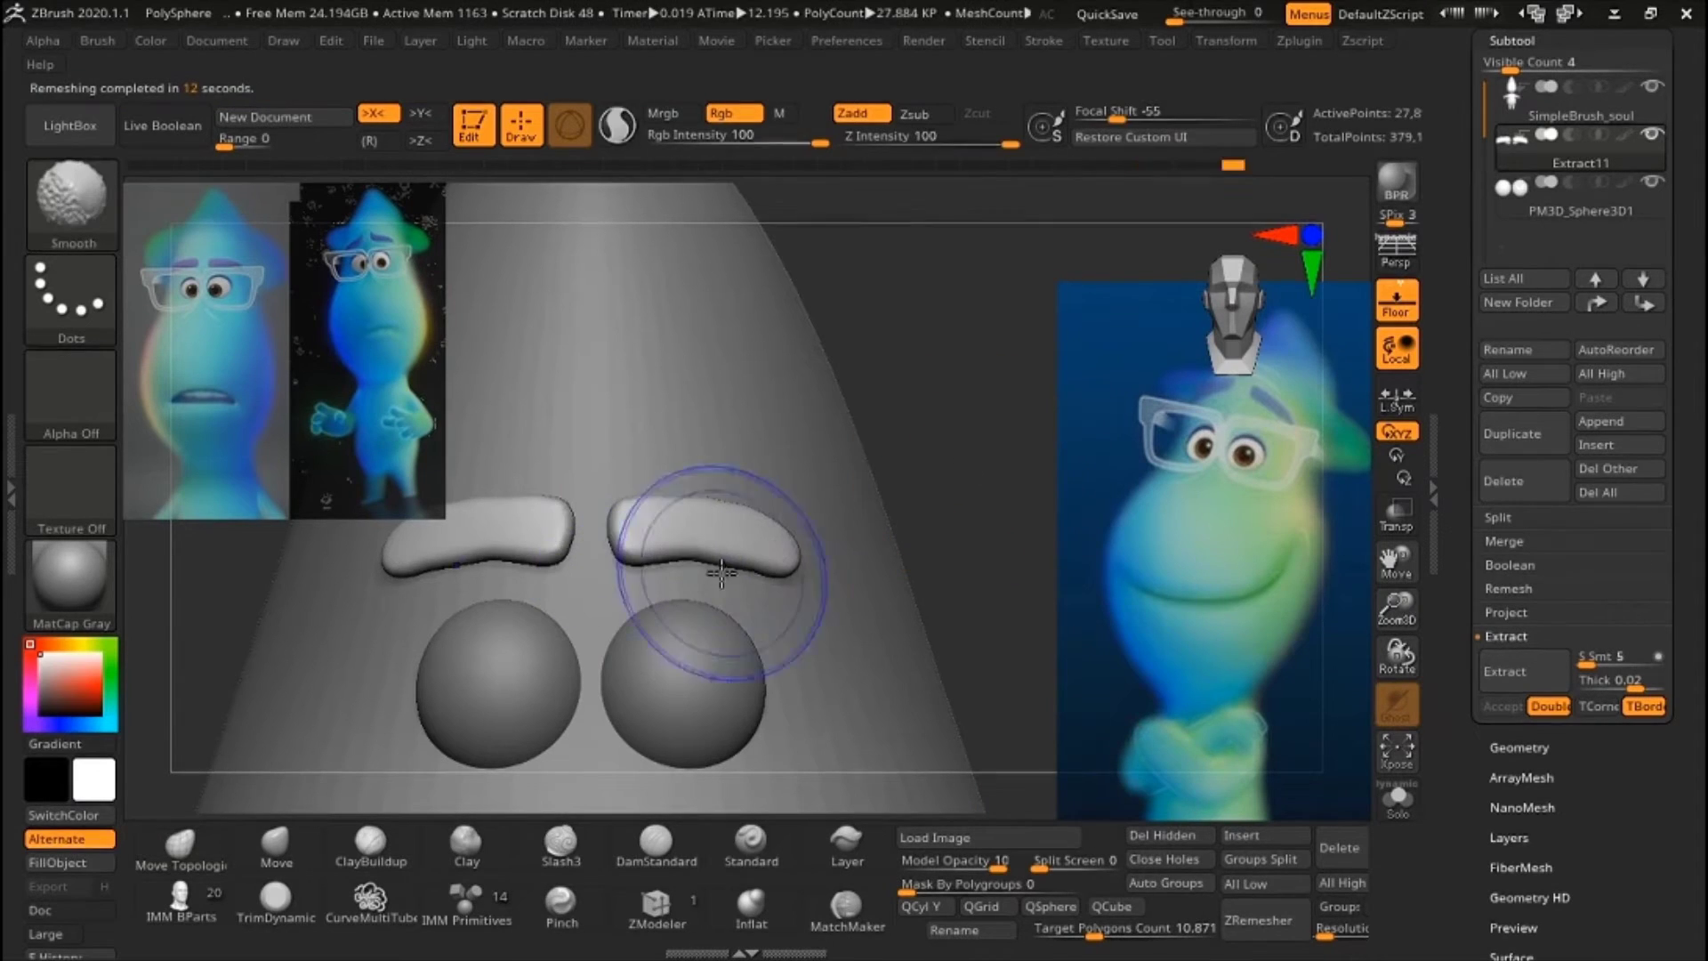
{"action": "right_click_drag", "start_coordinate": [580, 512], "coordinate": [692, 559]}
{"action": "right_click_drag", "start_coordinate": [639, 441], "coordinate": [534, 579]}
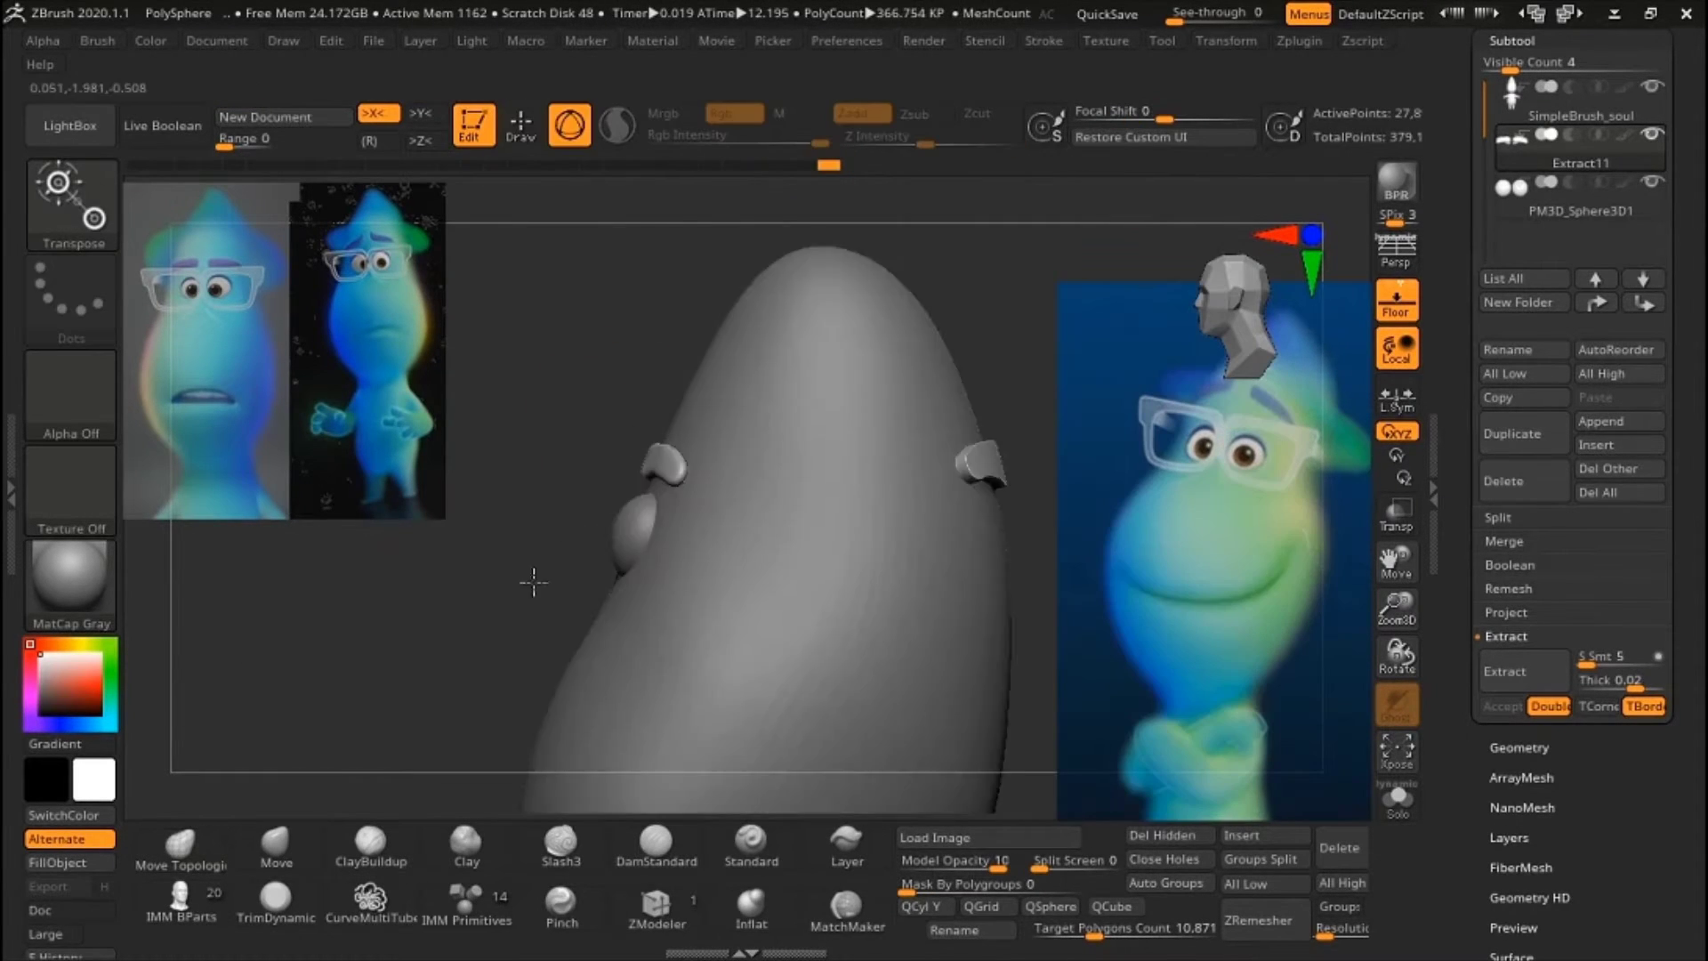
{"action": "key", "text": "w"}
{"action": "key", "text": "q"}
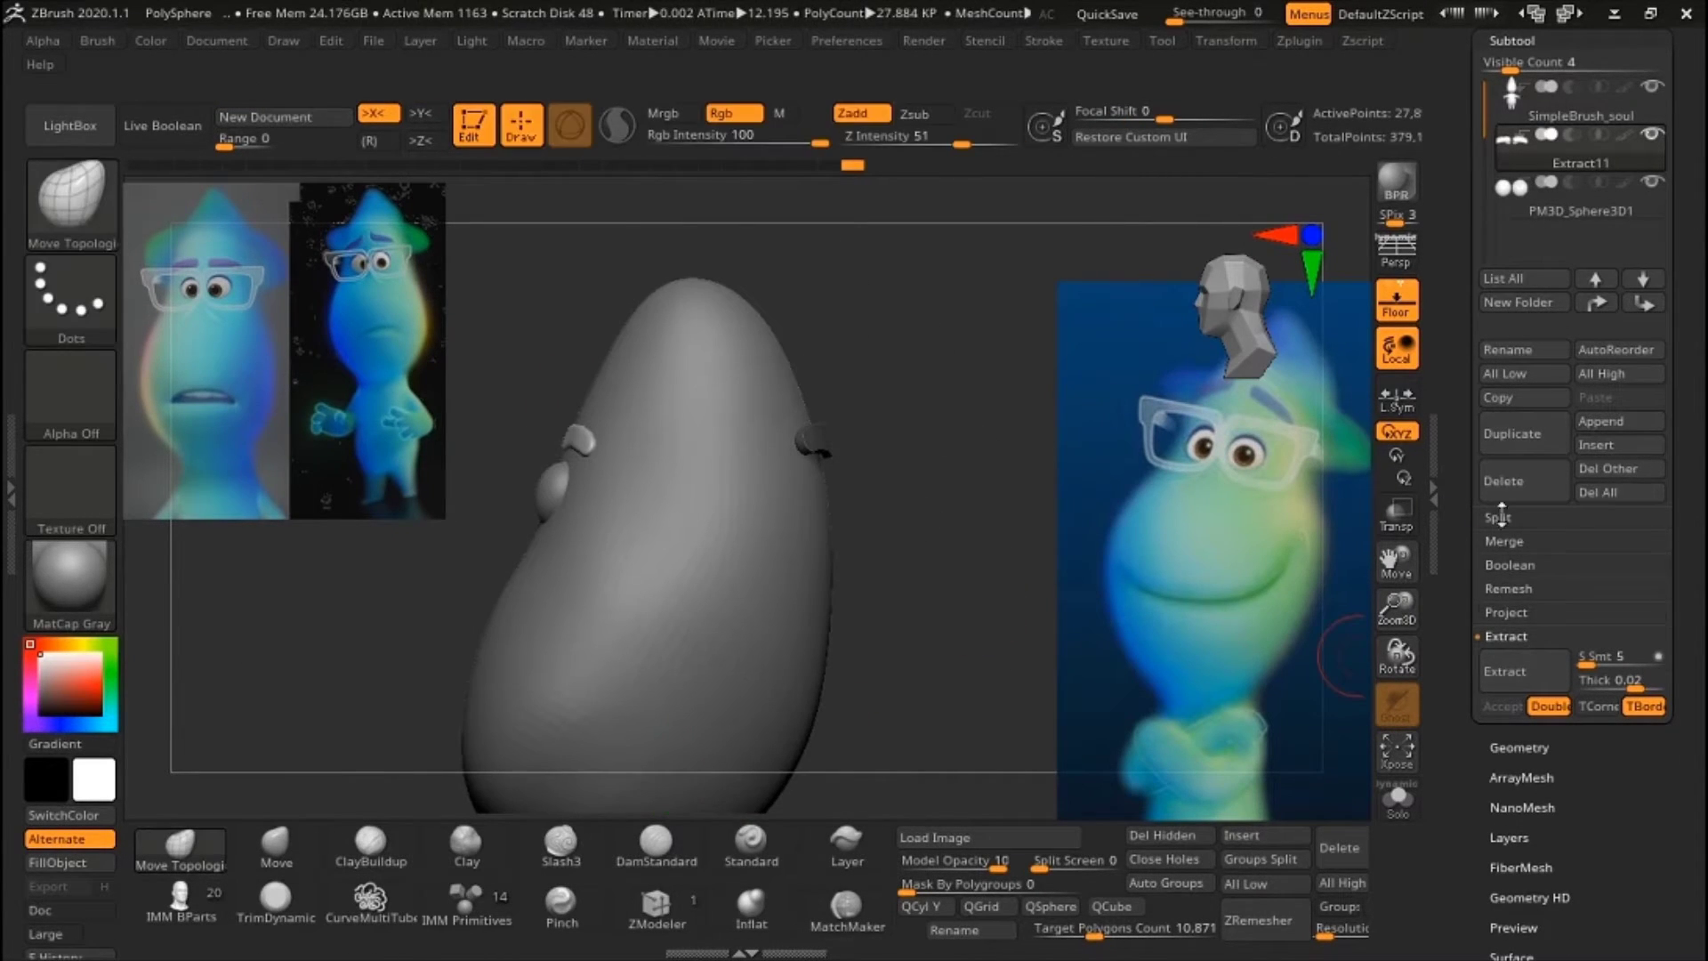
- Undo the extra eyebrow extraction and review the brows close up
{"action": "left_click", "coordinate": [1498, 517]}
{"action": "left_click", "coordinate": [1522, 587]}
{"action": "key", "text": "ctrl+z"}
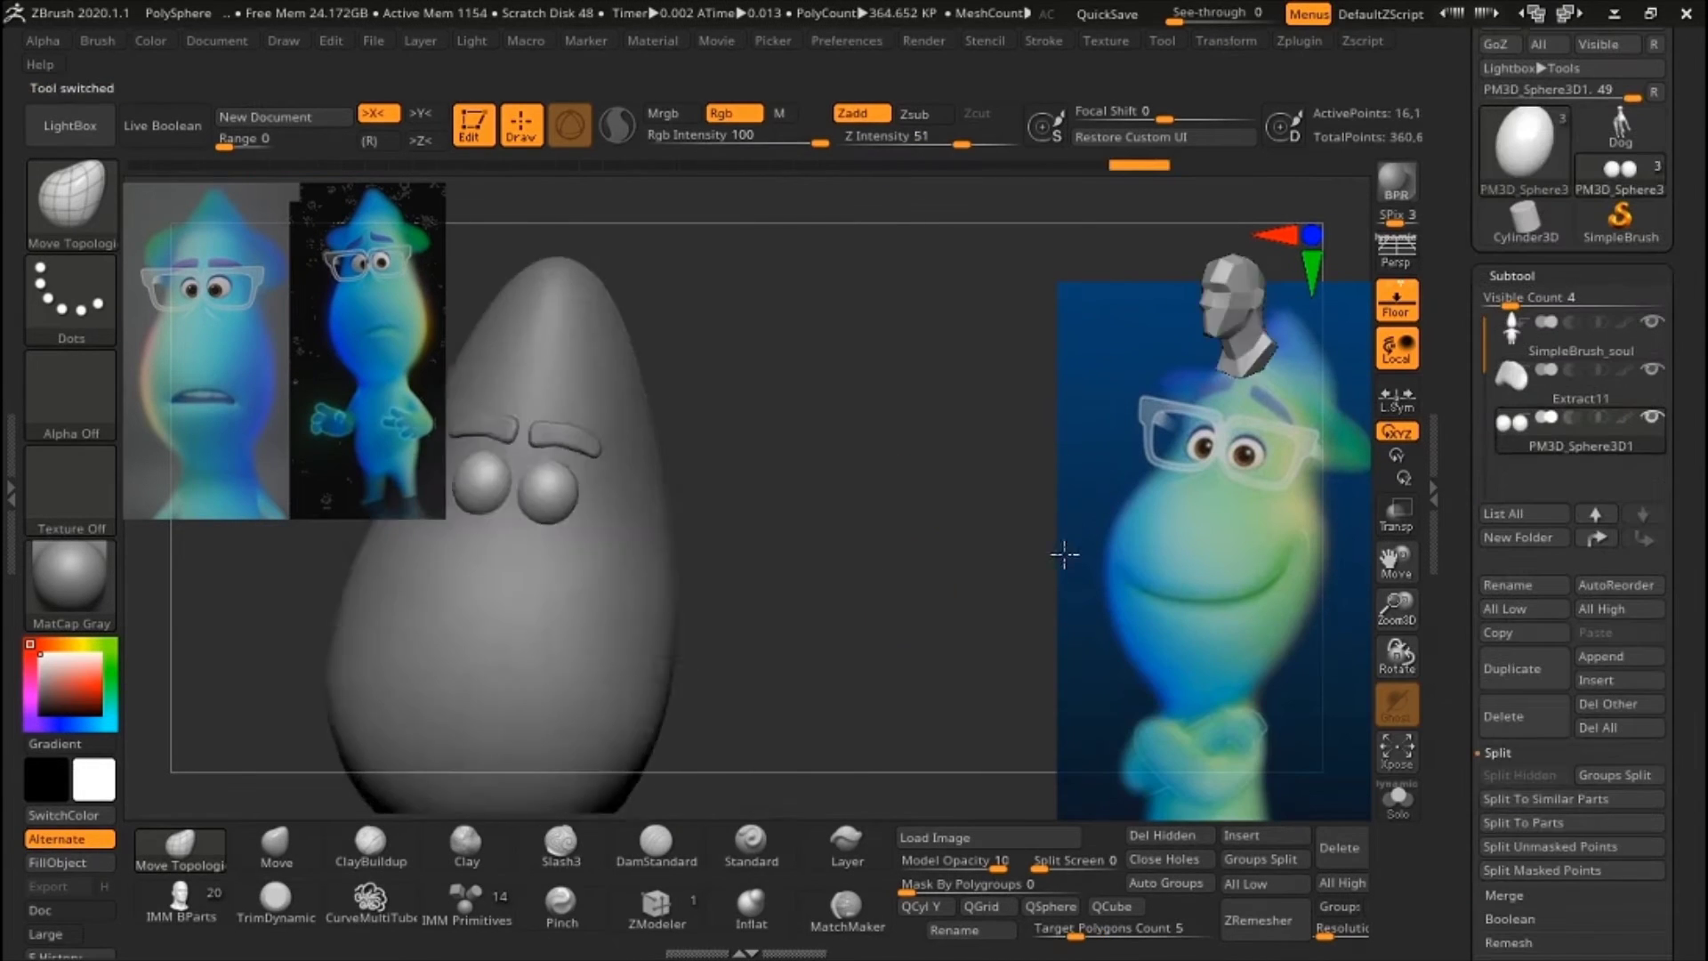
{"action": "right_click_drag", "start_coordinate": [1064, 557], "coordinate": [991, 484]}
{"action": "right_click_drag", "start_coordinate": [1068, 355], "coordinate": [738, 526]}
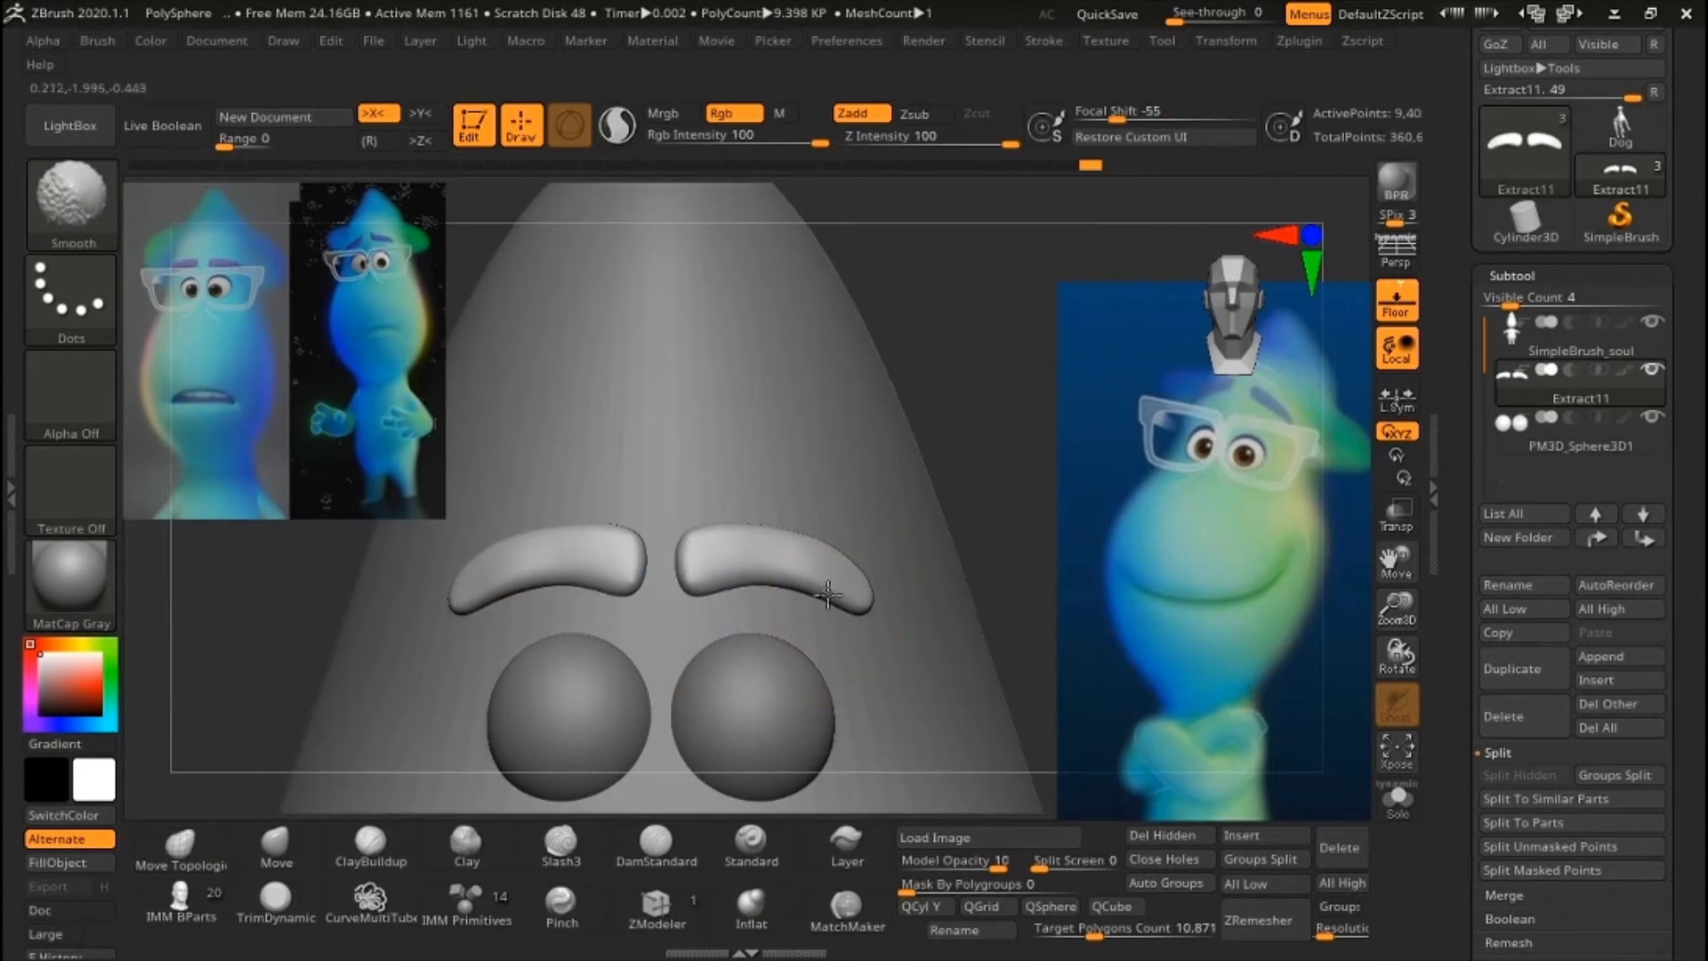
{"action": "right_click_drag", "start_coordinate": [926, 554], "coordinate": [905, 564]}
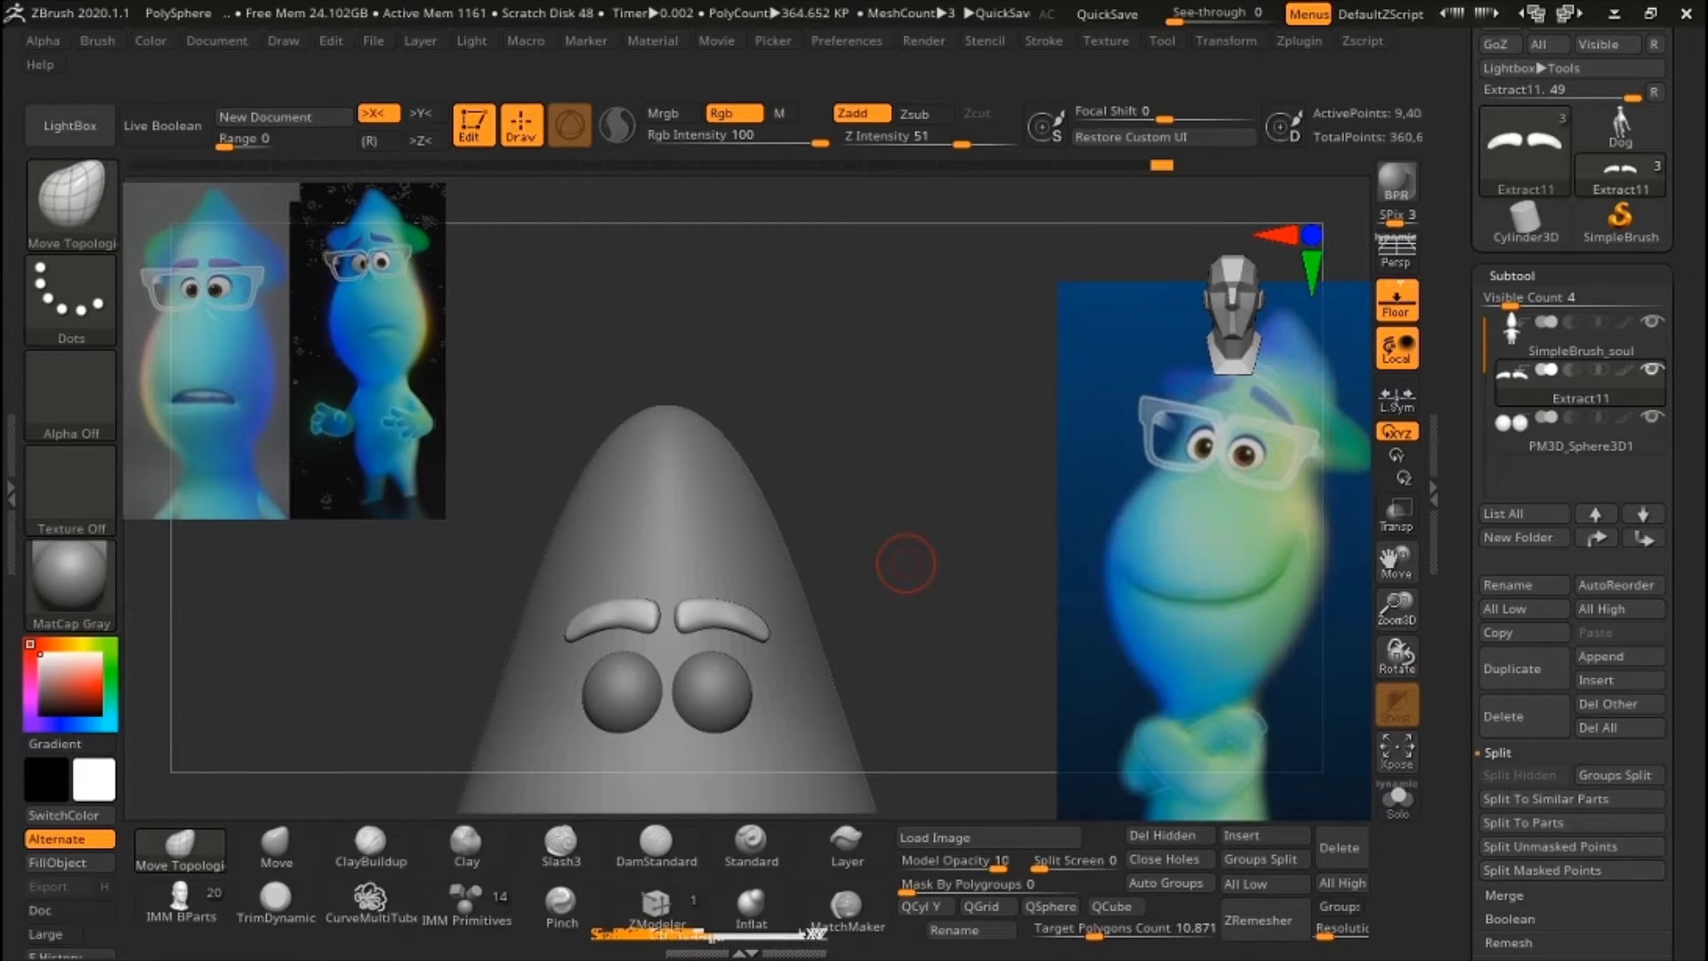
- On the SimpleBrush_soul head, join the mouth grooves into one continuous smile
{"action": "right_click_drag", "start_coordinate": [922, 520], "coordinate": [934, 611]}
{"action": "left_click", "coordinate": [810, 591], "text": "alt"}
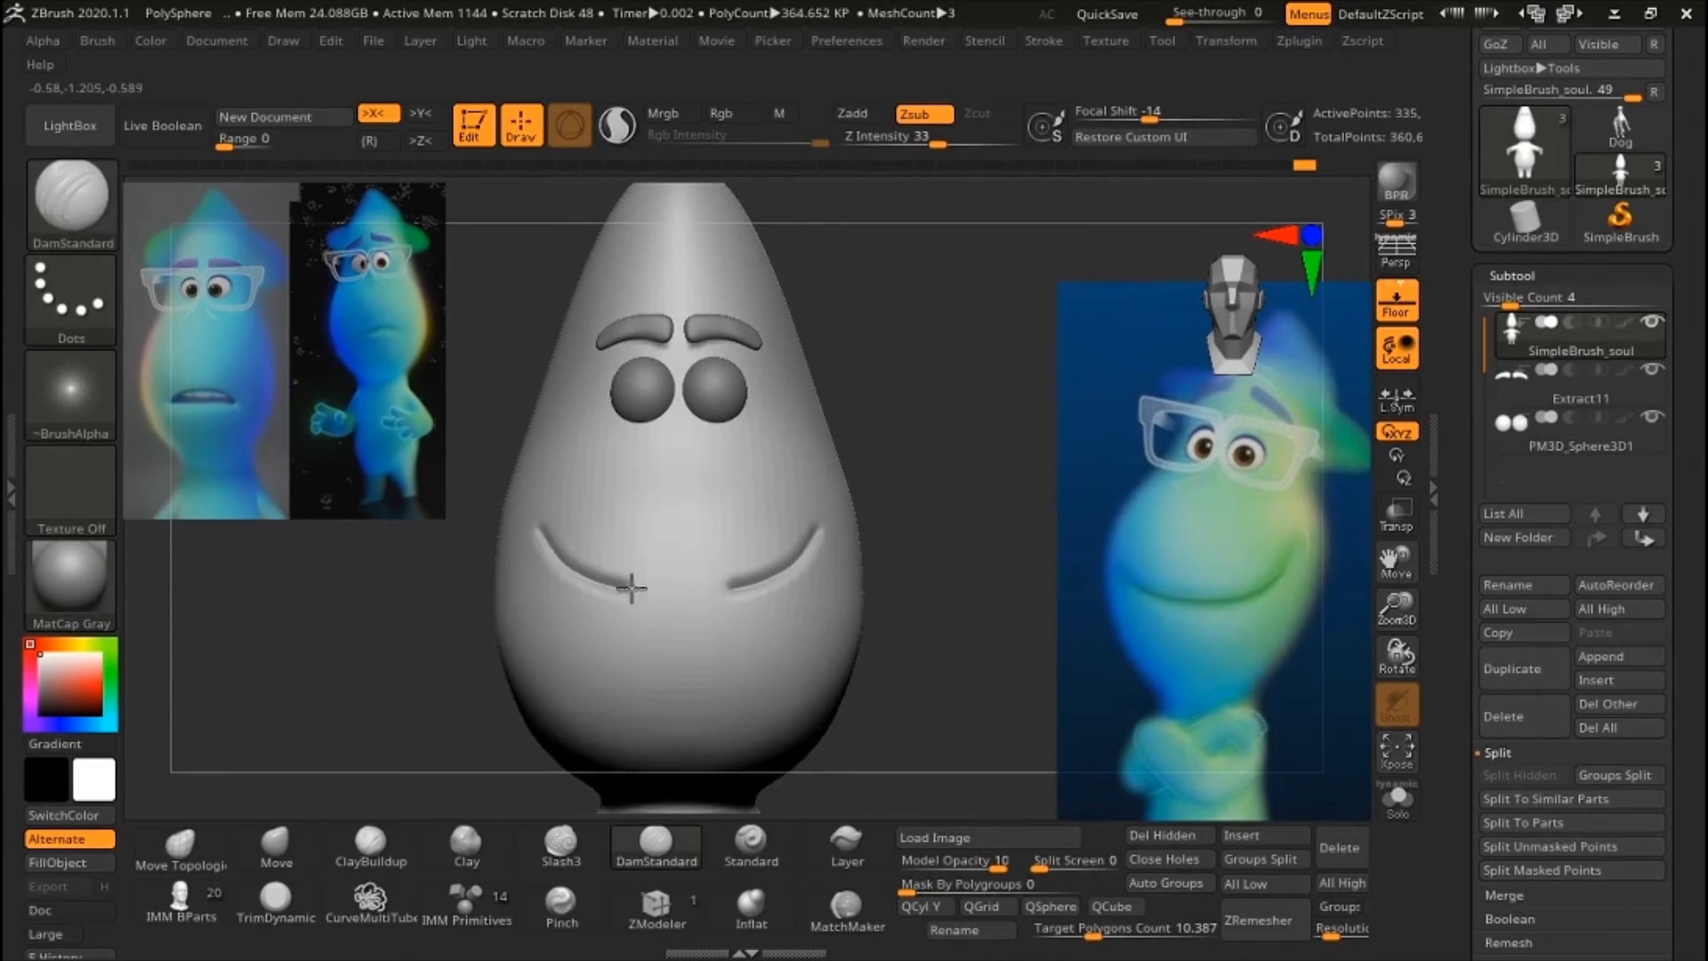
{"action": "left_click_drag", "start_coordinate": [631, 587], "coordinate": [698, 586]}
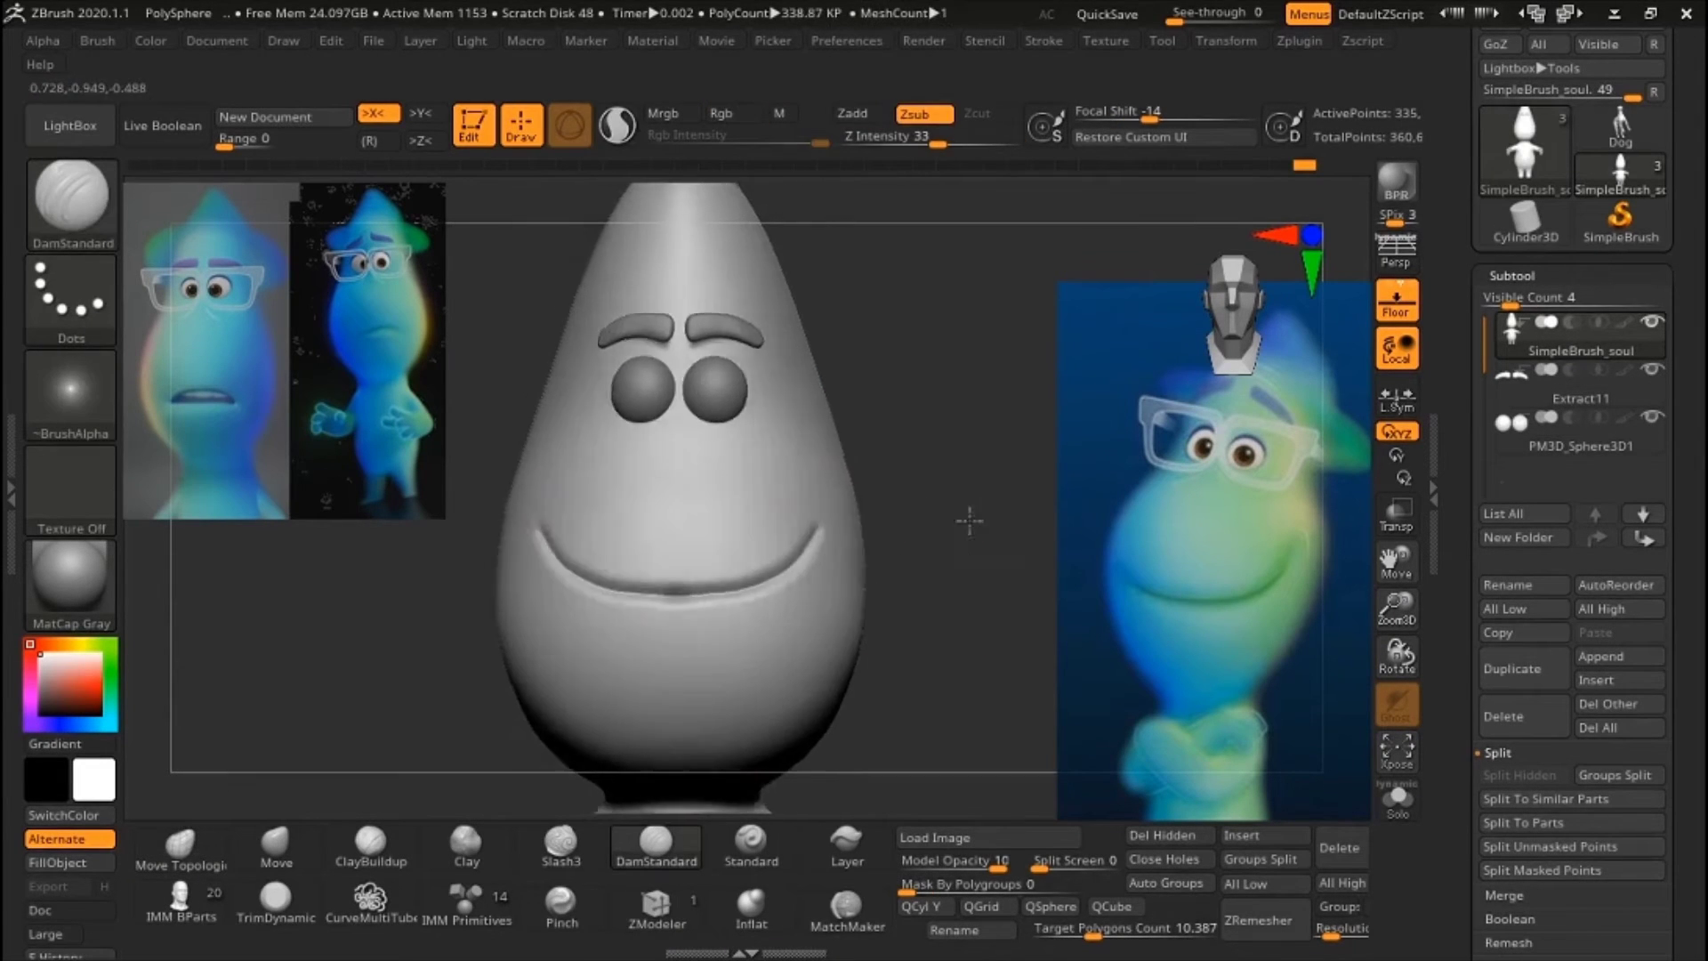
{"action": "key", "text": "b"}
{"action": "key", "text": "m"}
{"action": "key", "text": "t"}
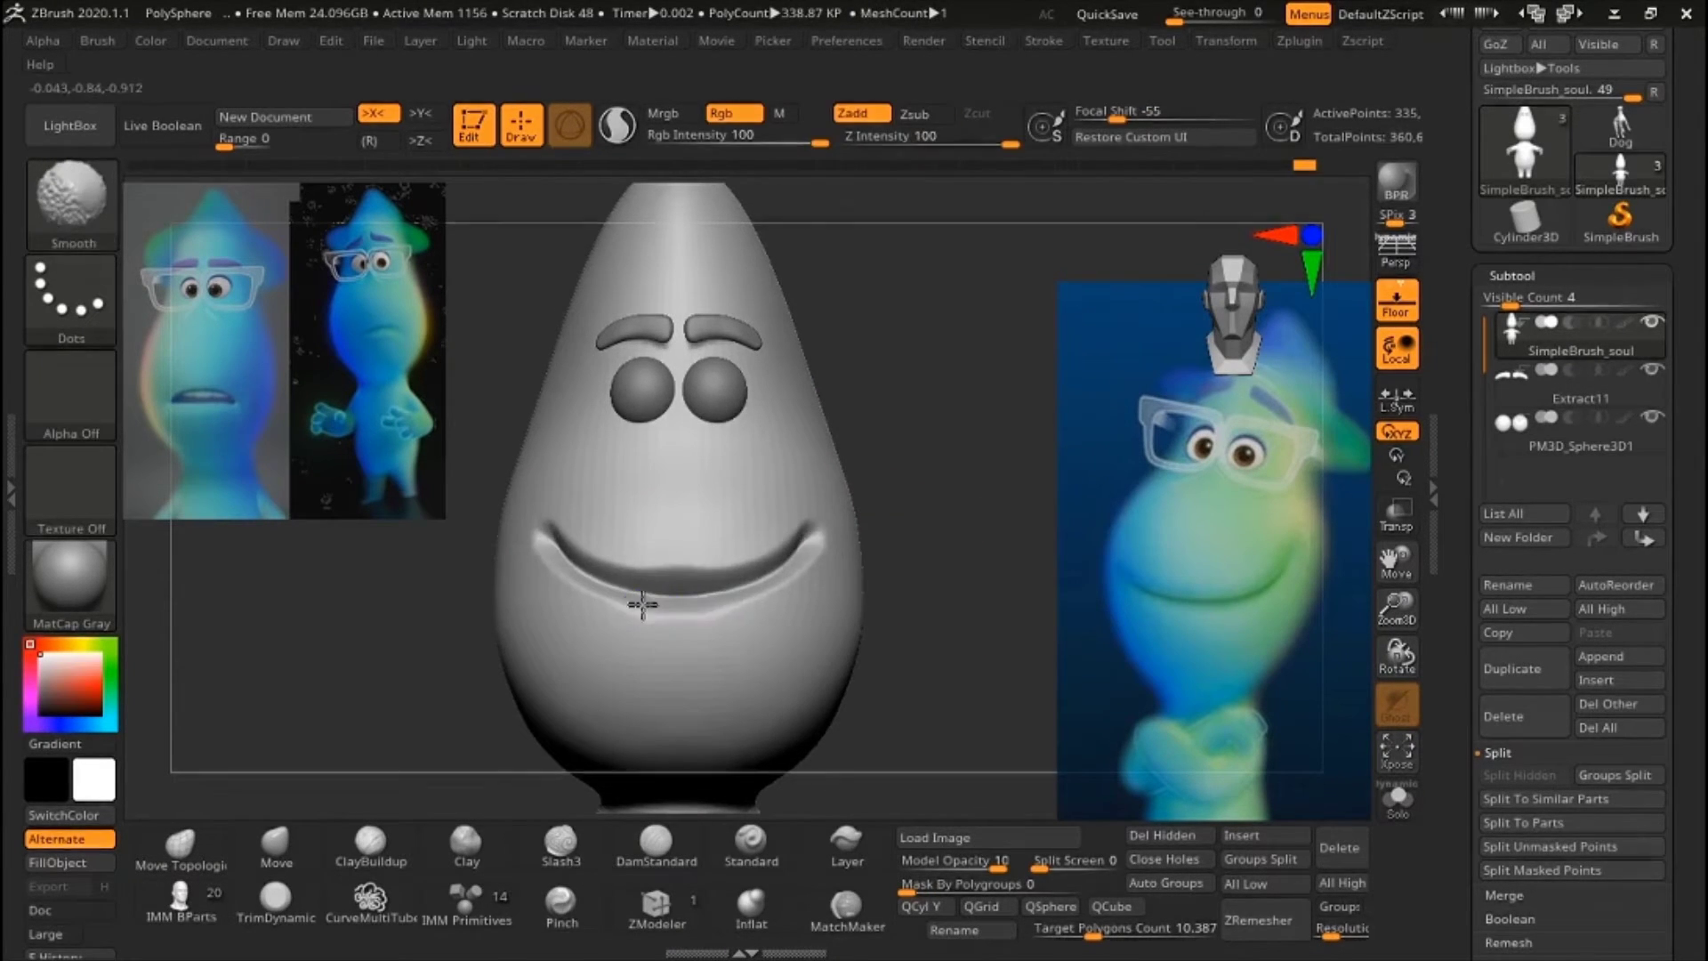
{"action": "right_click_drag", "start_coordinate": [640, 598], "coordinate": [790, 557]}
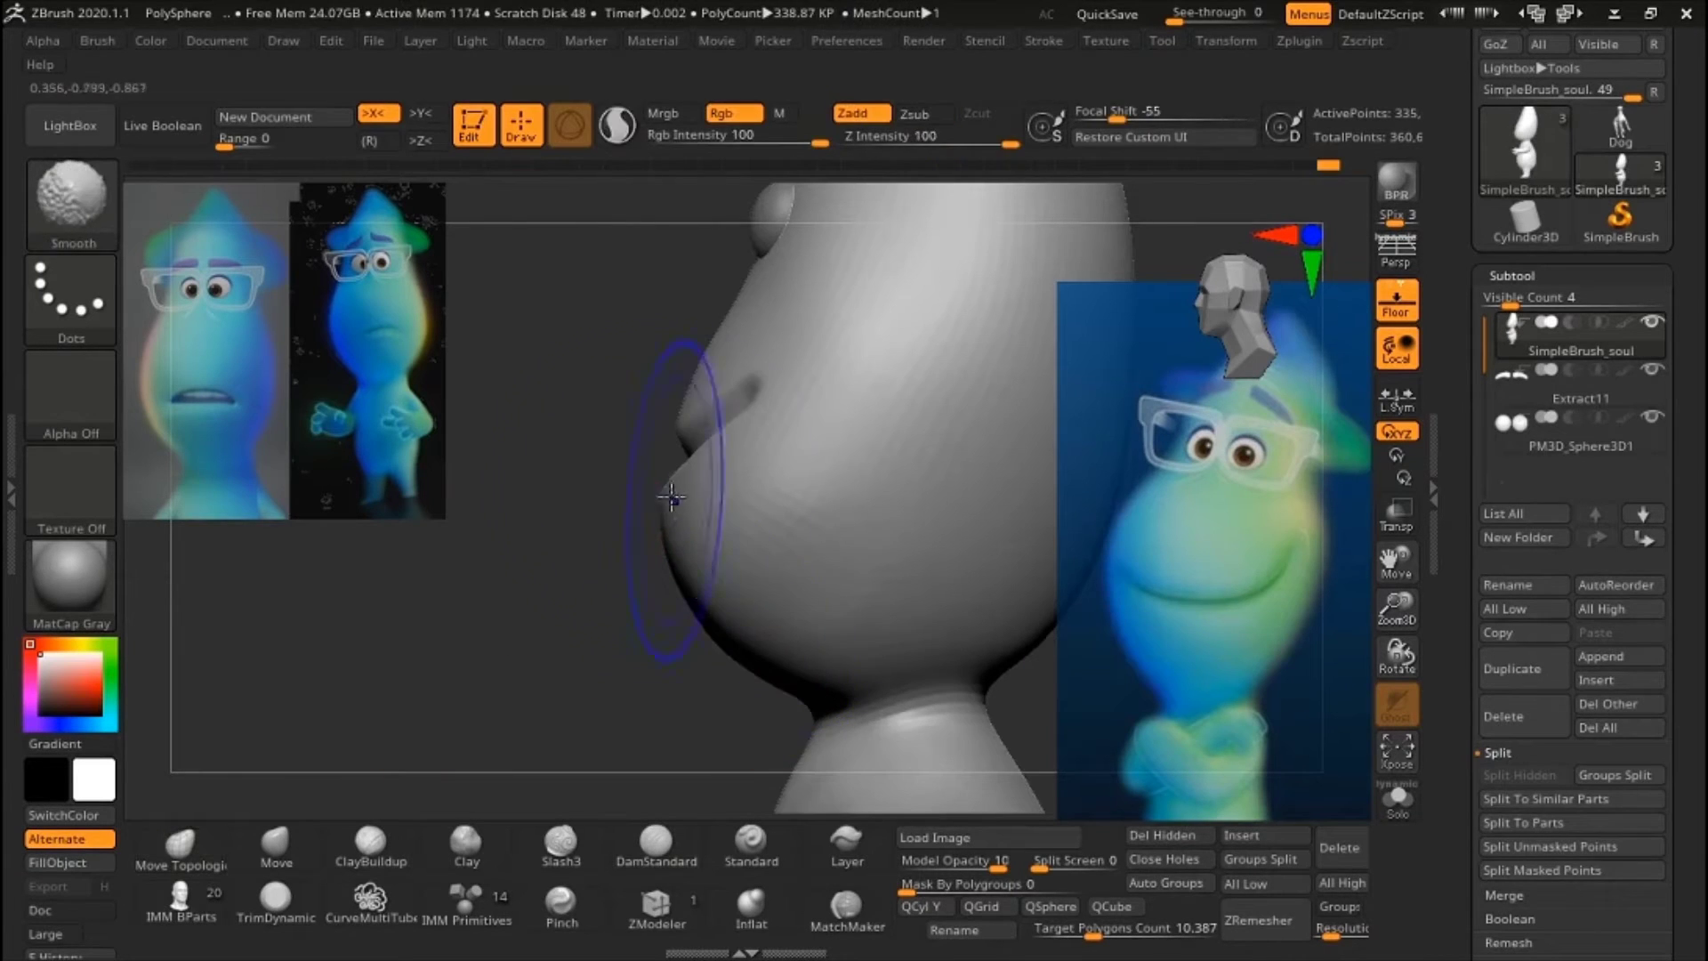
{"action": "right_click_drag", "start_coordinate": [695, 623], "coordinate": [820, 546]}
{"action": "mouse_move", "coordinate": [534, 495]}
{"action": "right_mouse_down"}
{"action": "mouse_move", "coordinate": [935, 527]}
{"action": "mouse_move", "coordinate": [986, 443]}
{"action": "mouse_move", "coordinate": [525, 603]}
{"action": "right_mouse_up"}
- Mask the mouth region and push it forward with the Transpose gizmo
{"action": "key", "text": "b"}
{"action": "key", "text": "Escape"}
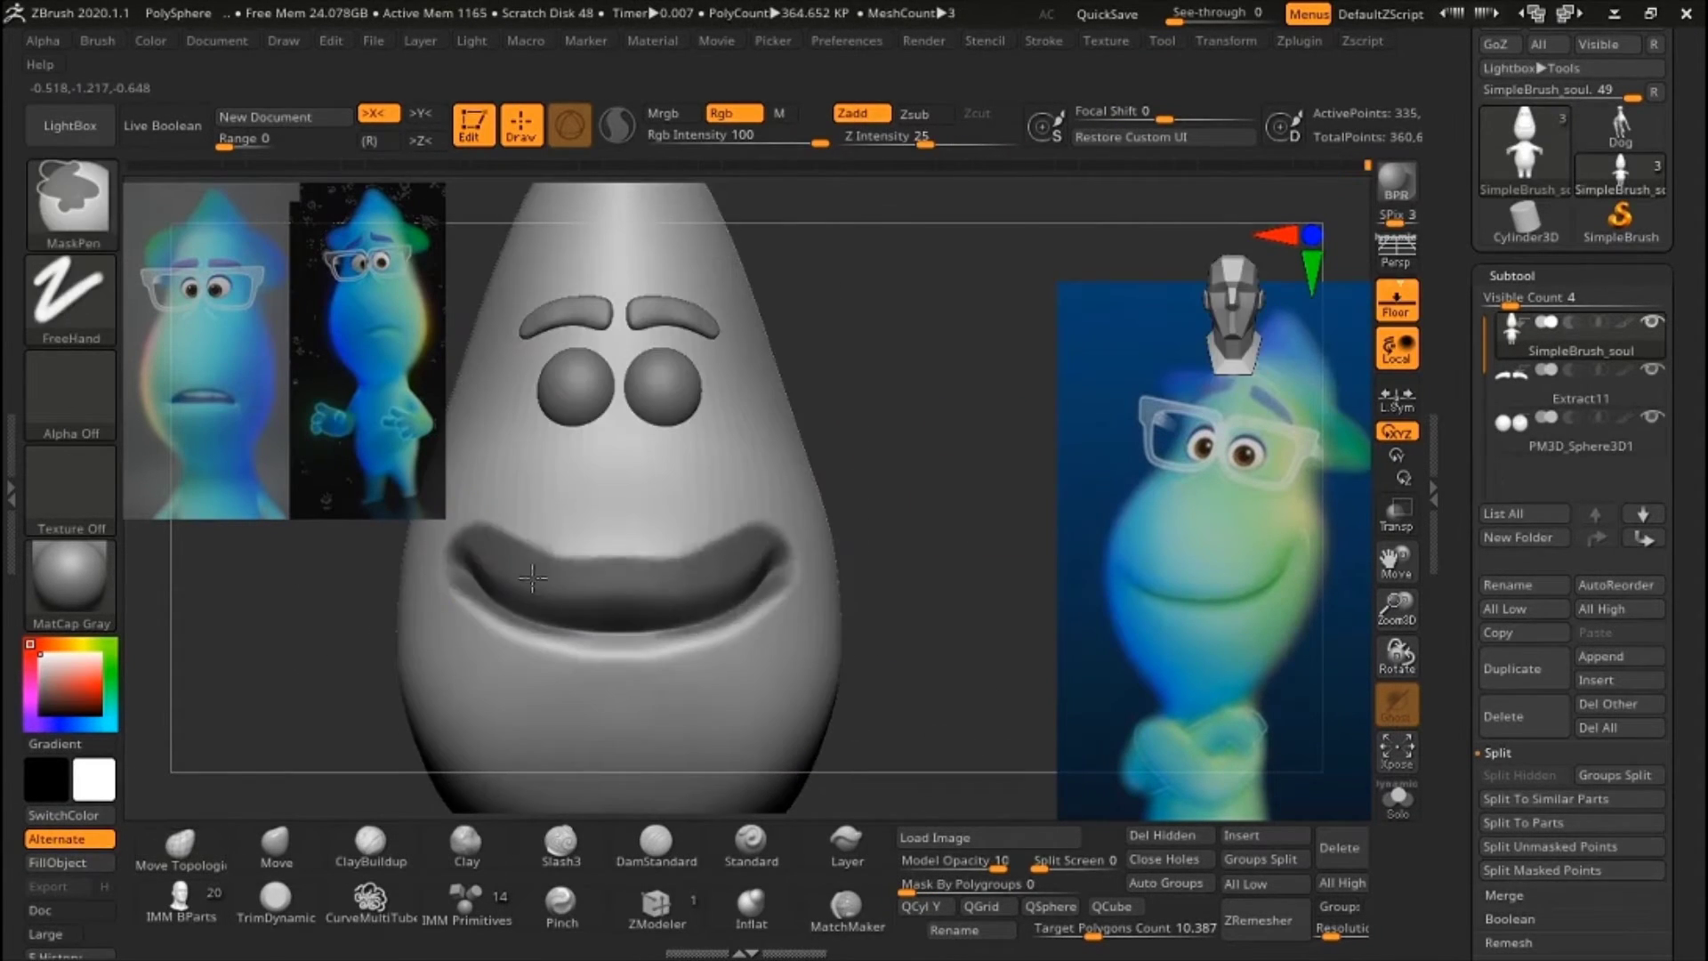
{"action": "mouse_move", "coordinate": [582, 531]}
{"action": "right_mouse_down"}
{"action": "mouse_move", "coordinate": [730, 534]}
{"action": "mouse_move", "coordinate": [834, 510]}
{"action": "mouse_move", "coordinate": [755, 483]}
{"action": "right_mouse_up"}
{"action": "key", "text": "w"}
{"action": "key", "text": "f"}
{"action": "left_click_drag", "start_coordinate": [753, 483], "coordinate": [756, 482]}
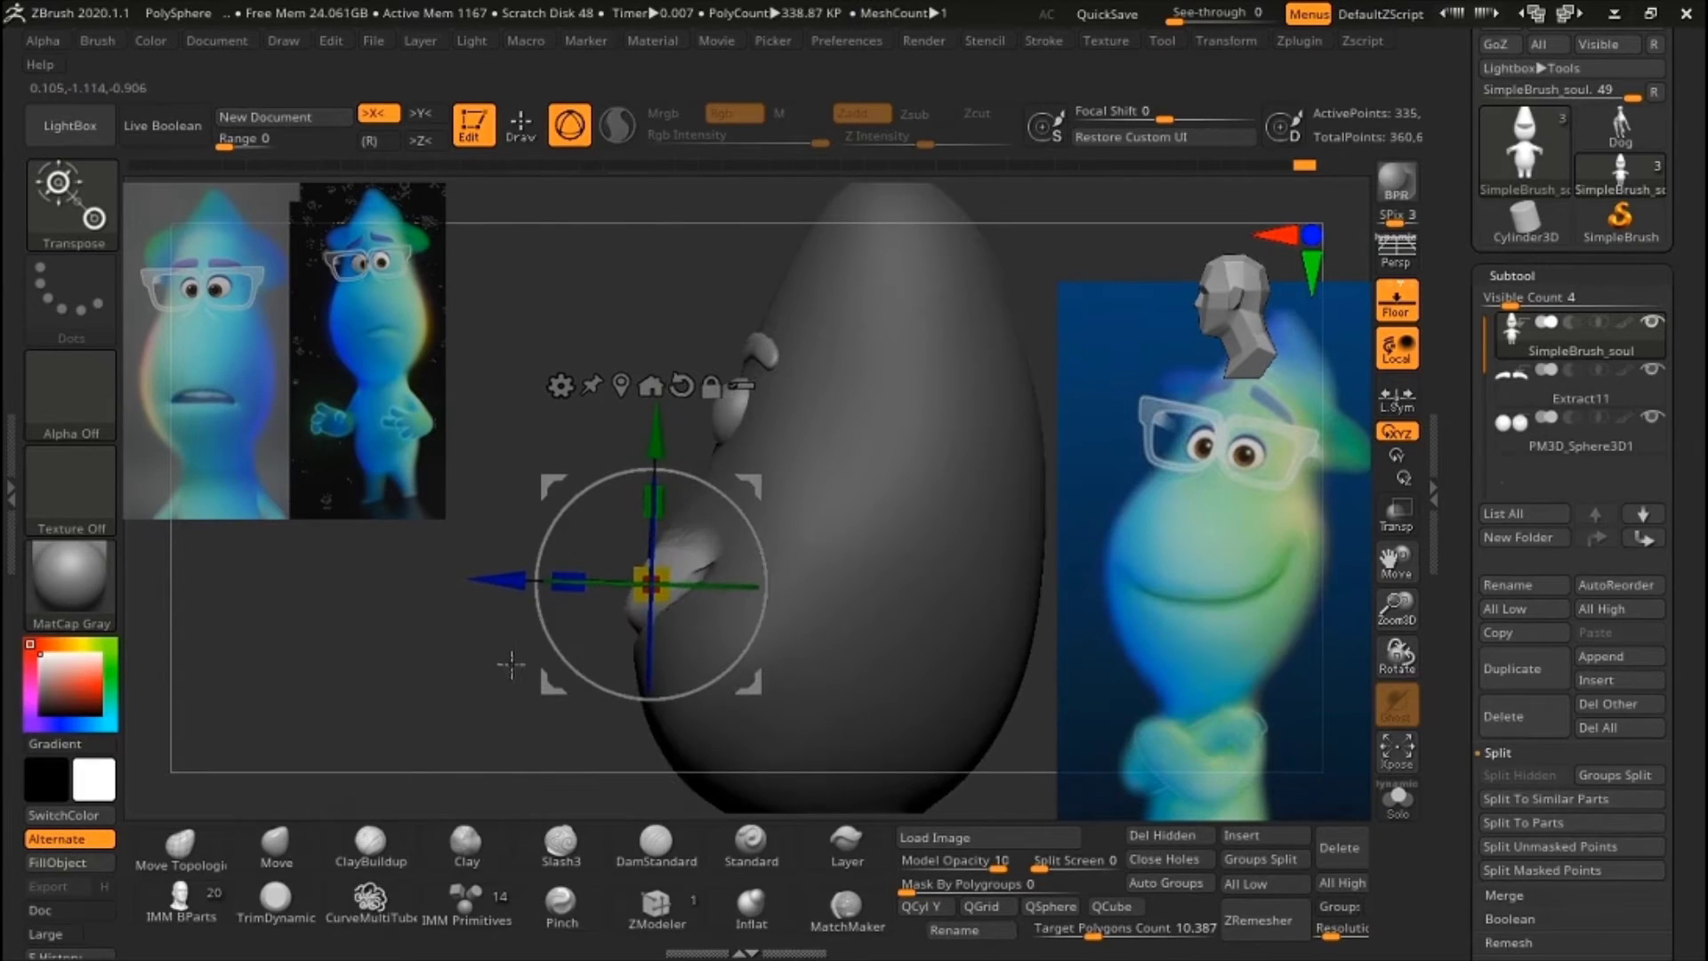
{"action": "key", "text": "q"}
{"action": "key", "text": "f"}
{"action": "mouse_move", "coordinate": [545, 656]}
{"action": "right_mouse_down"}
{"action": "mouse_move", "coordinate": [656, 522]}
{"action": "mouse_move", "coordinate": [852, 509]}
{"action": "mouse_move", "coordinate": [812, 629]}
{"action": "mouse_move", "coordinate": [897, 667]}
{"action": "mouse_move", "coordinate": [744, 438]}
{"action": "mouse_move", "coordinate": [546, 629]}
{"action": "mouse_move", "coordinate": [712, 579]}
{"action": "mouse_move", "coordinate": [830, 568]}
{"action": "mouse_move", "coordinate": [725, 450]}
{"action": "mouse_move", "coordinate": [783, 439]}
{"action": "right_mouse_up"}
- Push the cheek outward and deepen both mouth corners with DamStandard
{"action": "left_click_drag", "start_coordinate": [817, 341], "coordinate": [754, 414]}
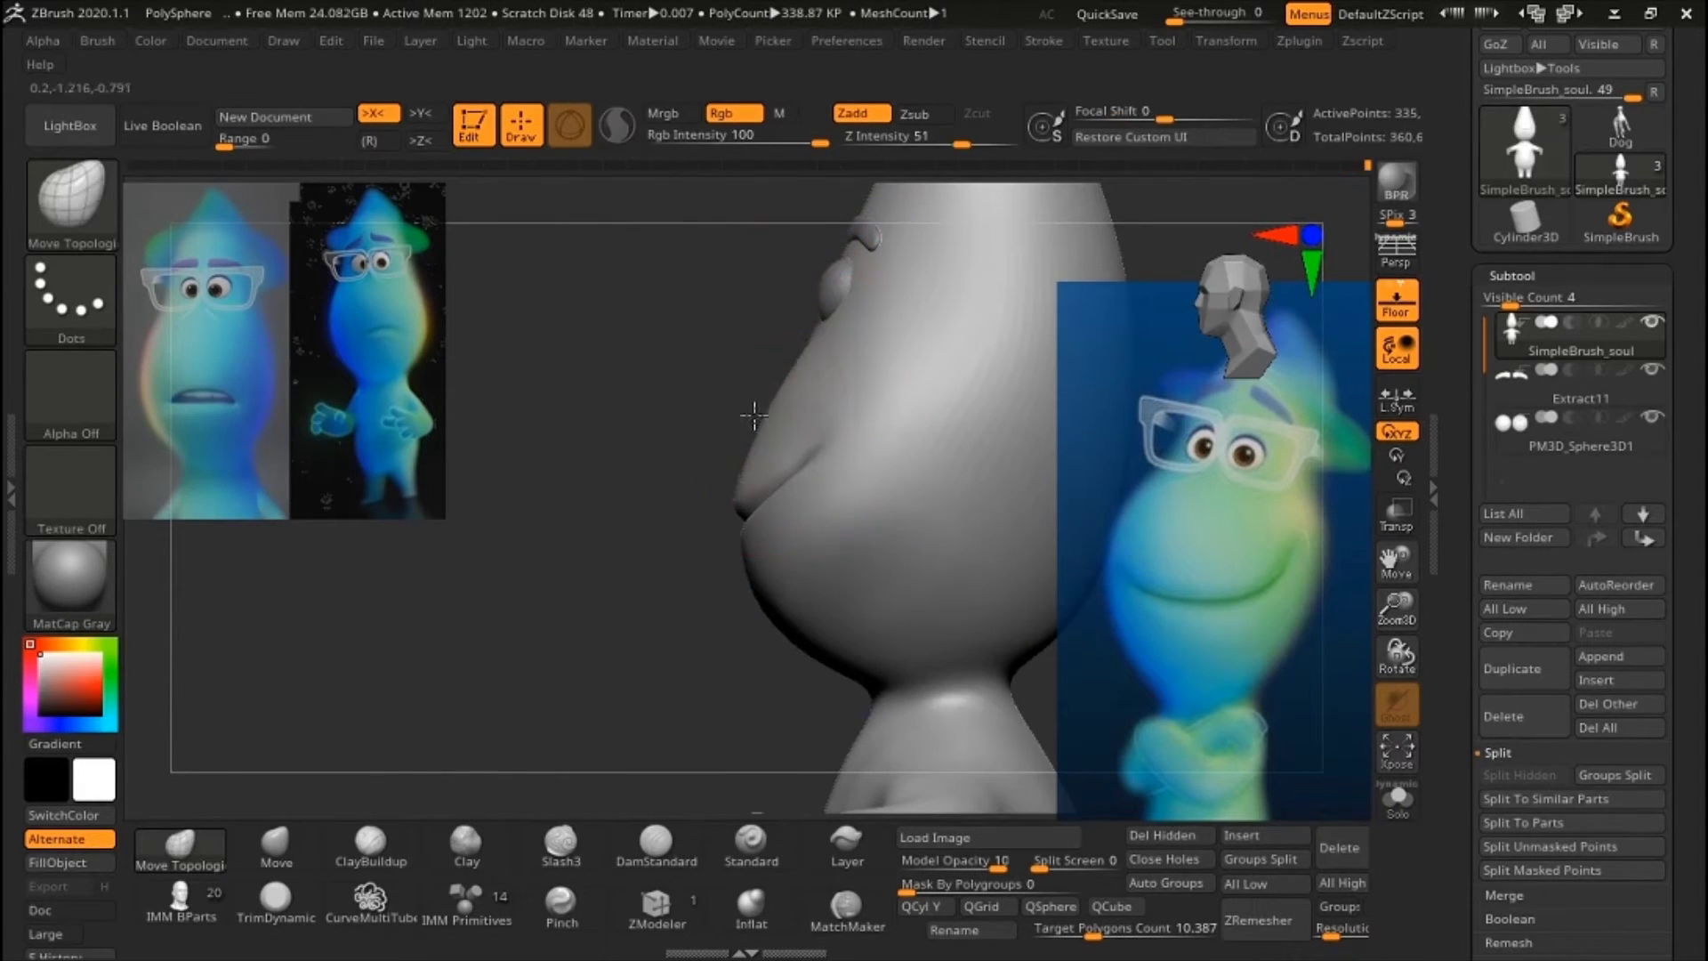
{"action": "mouse_move", "coordinate": [753, 436]}
{"action": "right_mouse_down"}
{"action": "mouse_move", "coordinate": [900, 397]}
{"action": "mouse_move", "coordinate": [926, 496]}
{"action": "right_mouse_up"}
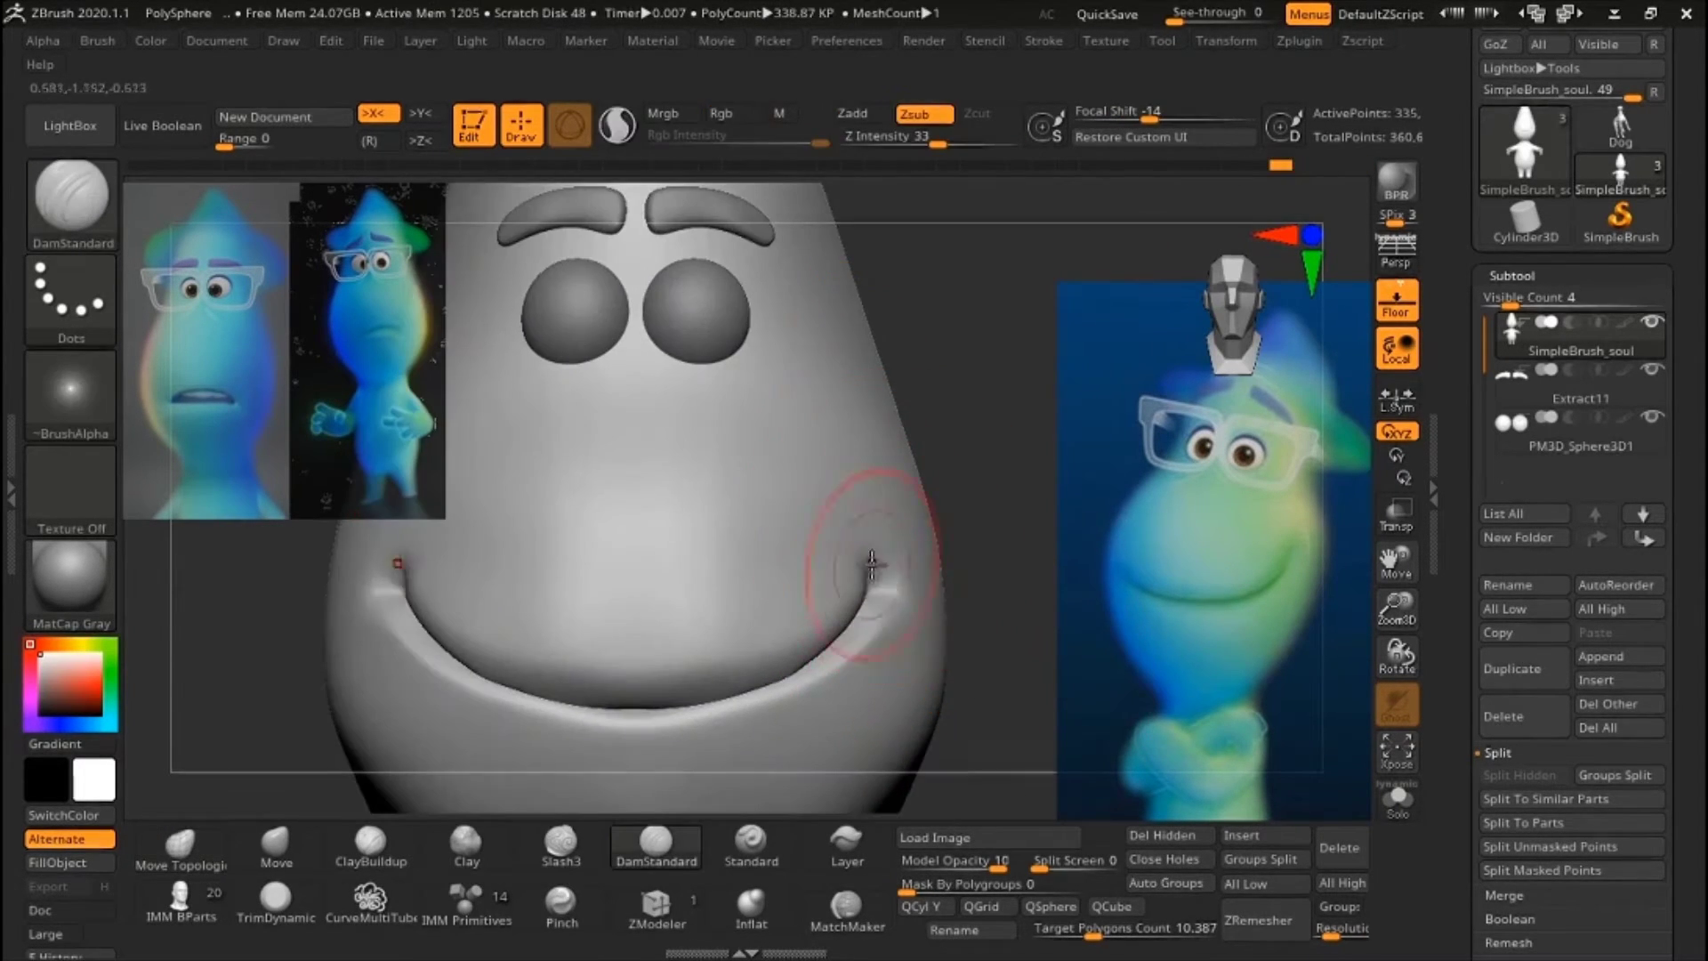
{"action": "key", "text": "b"}
{"action": "key", "text": "d"}
{"action": "key", "text": "s"}
{"action": "left_click", "coordinate": [801, 516]}
{"action": "right_click_drag", "start_coordinate": [528, 397], "coordinate": [623, 534]}
{"action": "left_click_drag", "start_coordinate": [676, 627], "coordinate": [724, 590]}
- Sharpen the mouth crease with Pinch, then soften both sides with Smooth
{"action": "key", "text": "b"}
{"action": "key", "text": "p"}
{"action": "key", "text": "i"}
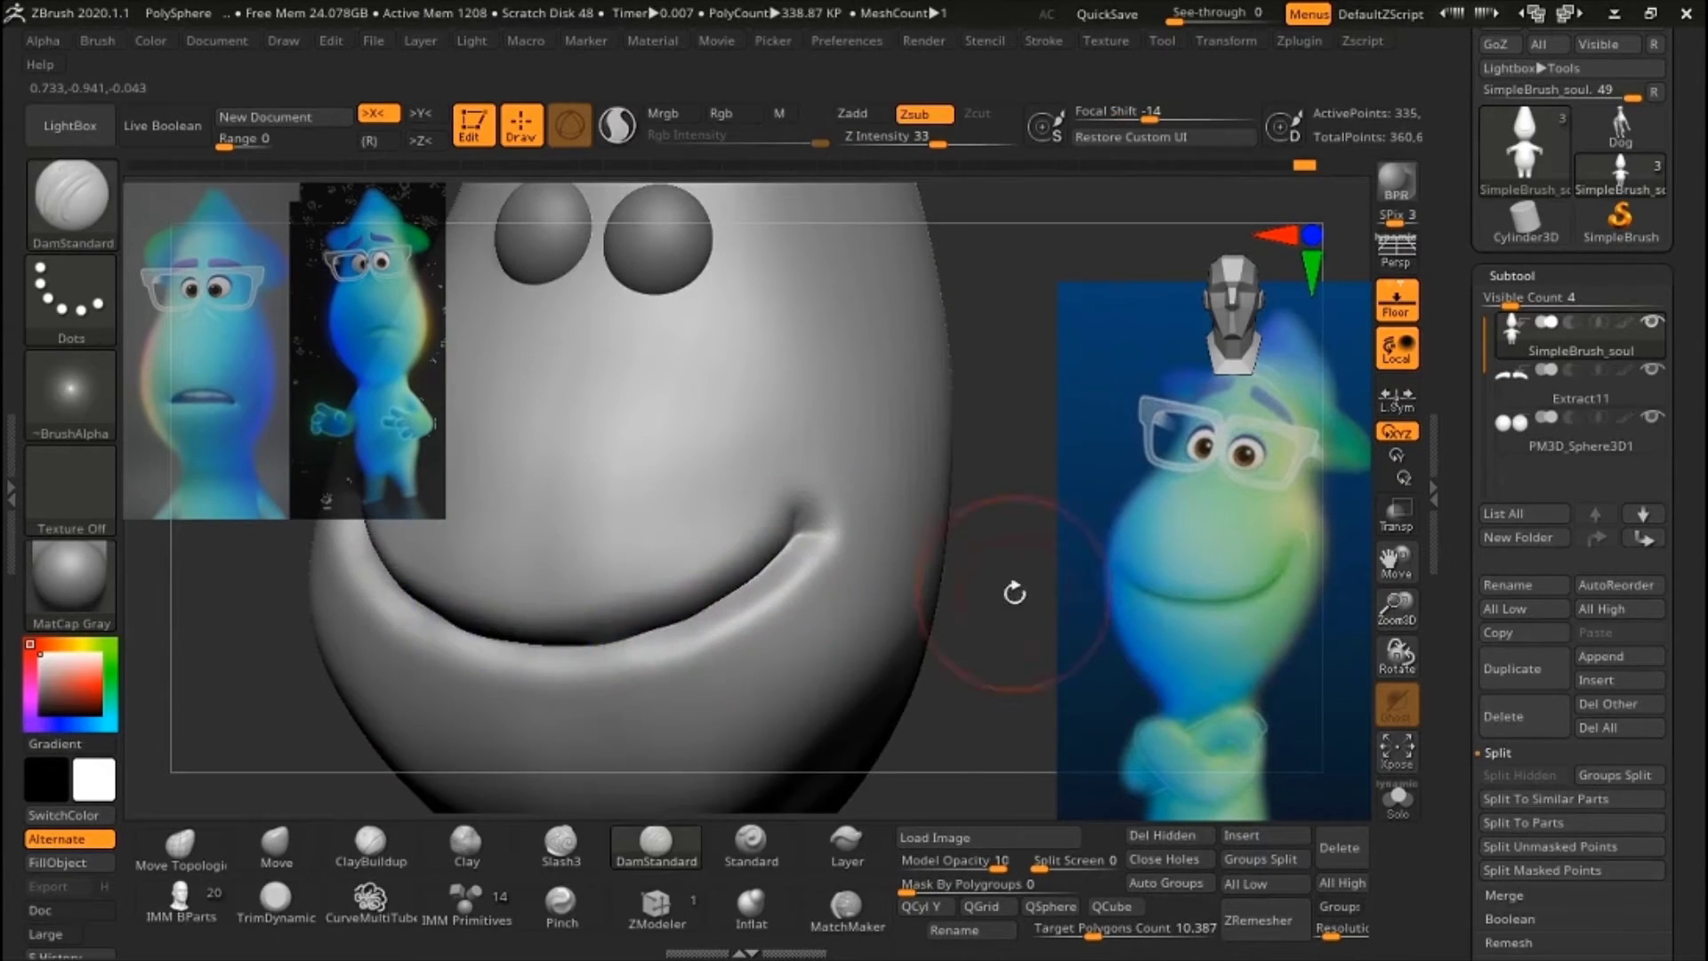
{"action": "right_click_drag", "start_coordinate": [1010, 591], "coordinate": [943, 676], "text": "alt"}
{"action": "left_click_drag", "start_coordinate": [984, 606], "coordinate": [943, 623]}
{"action": "mouse_move", "coordinate": [498, 614]}
{"action": "left_mouse_down", "text": "shift"}
{"action": "mouse_move", "coordinate": [831, 572]}
{"action": "mouse_move", "coordinate": [776, 596]}
{"action": "left_mouse_up", "text": "shift"}
{"action": "key", "text": "f"}
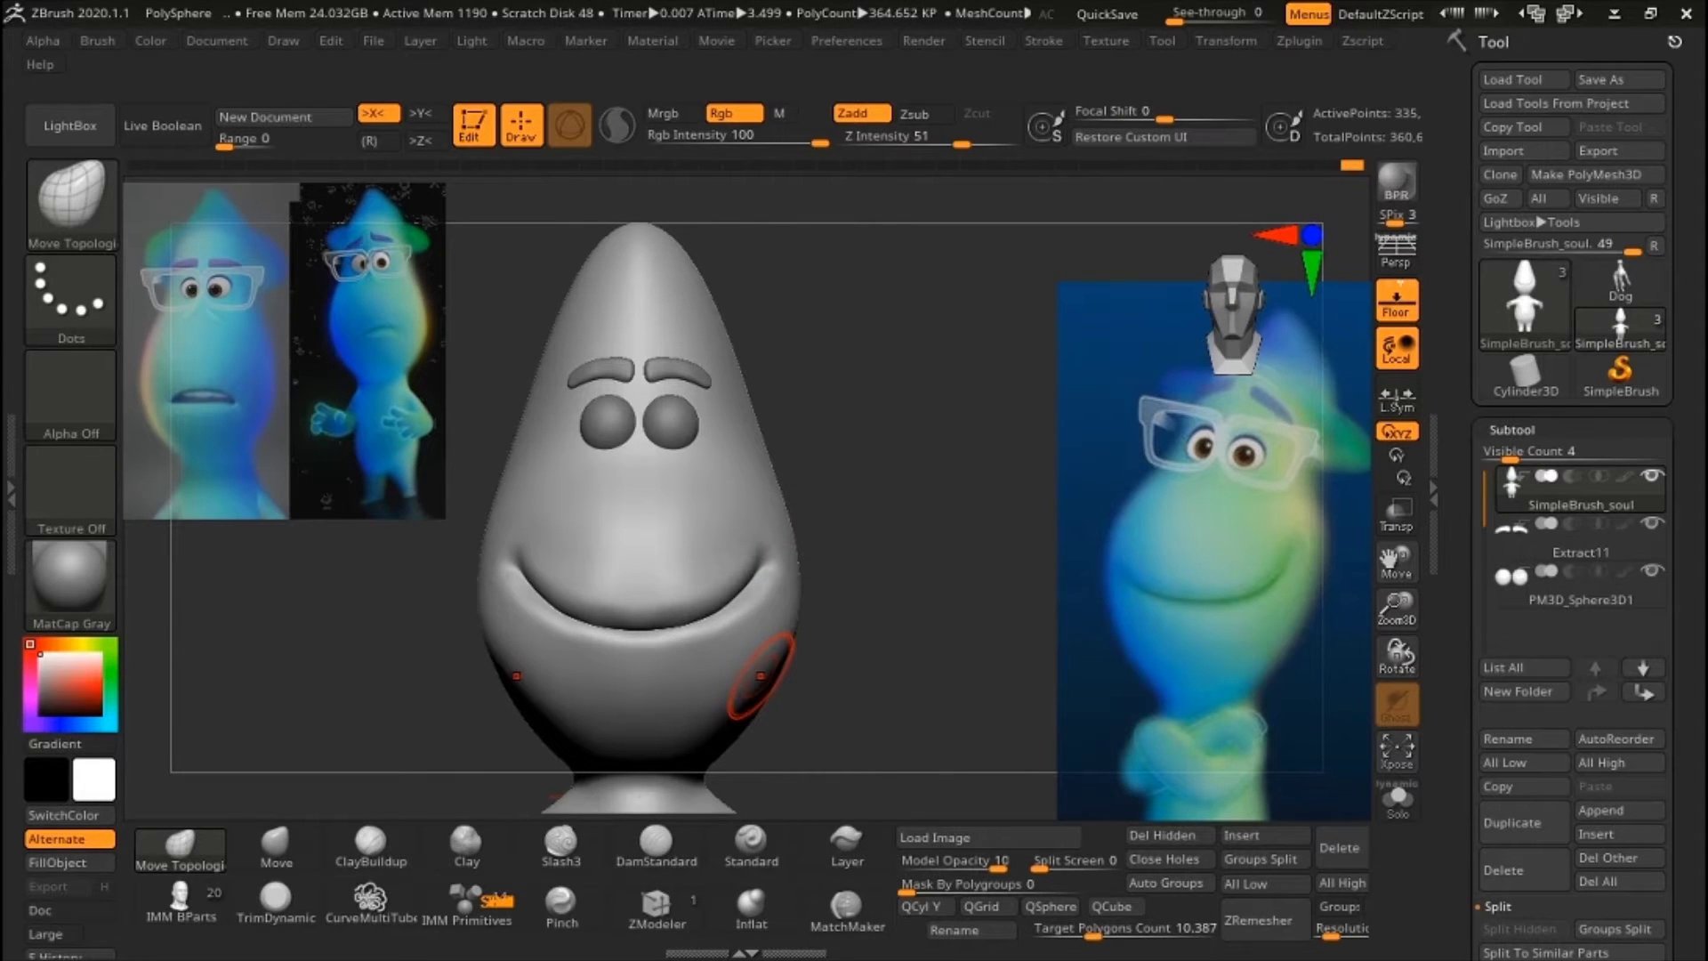
- Orbit around the finished face back to a front view
{"action": "mouse_move", "coordinate": [761, 676]}
{"action": "right_mouse_down"}
{"action": "mouse_move", "coordinate": [915, 496]}
{"action": "mouse_move", "coordinate": [900, 572]}
{"action": "mouse_move", "coordinate": [931, 477]}
{"action": "mouse_move", "coordinate": [991, 581]}
{"action": "right_mouse_up"}
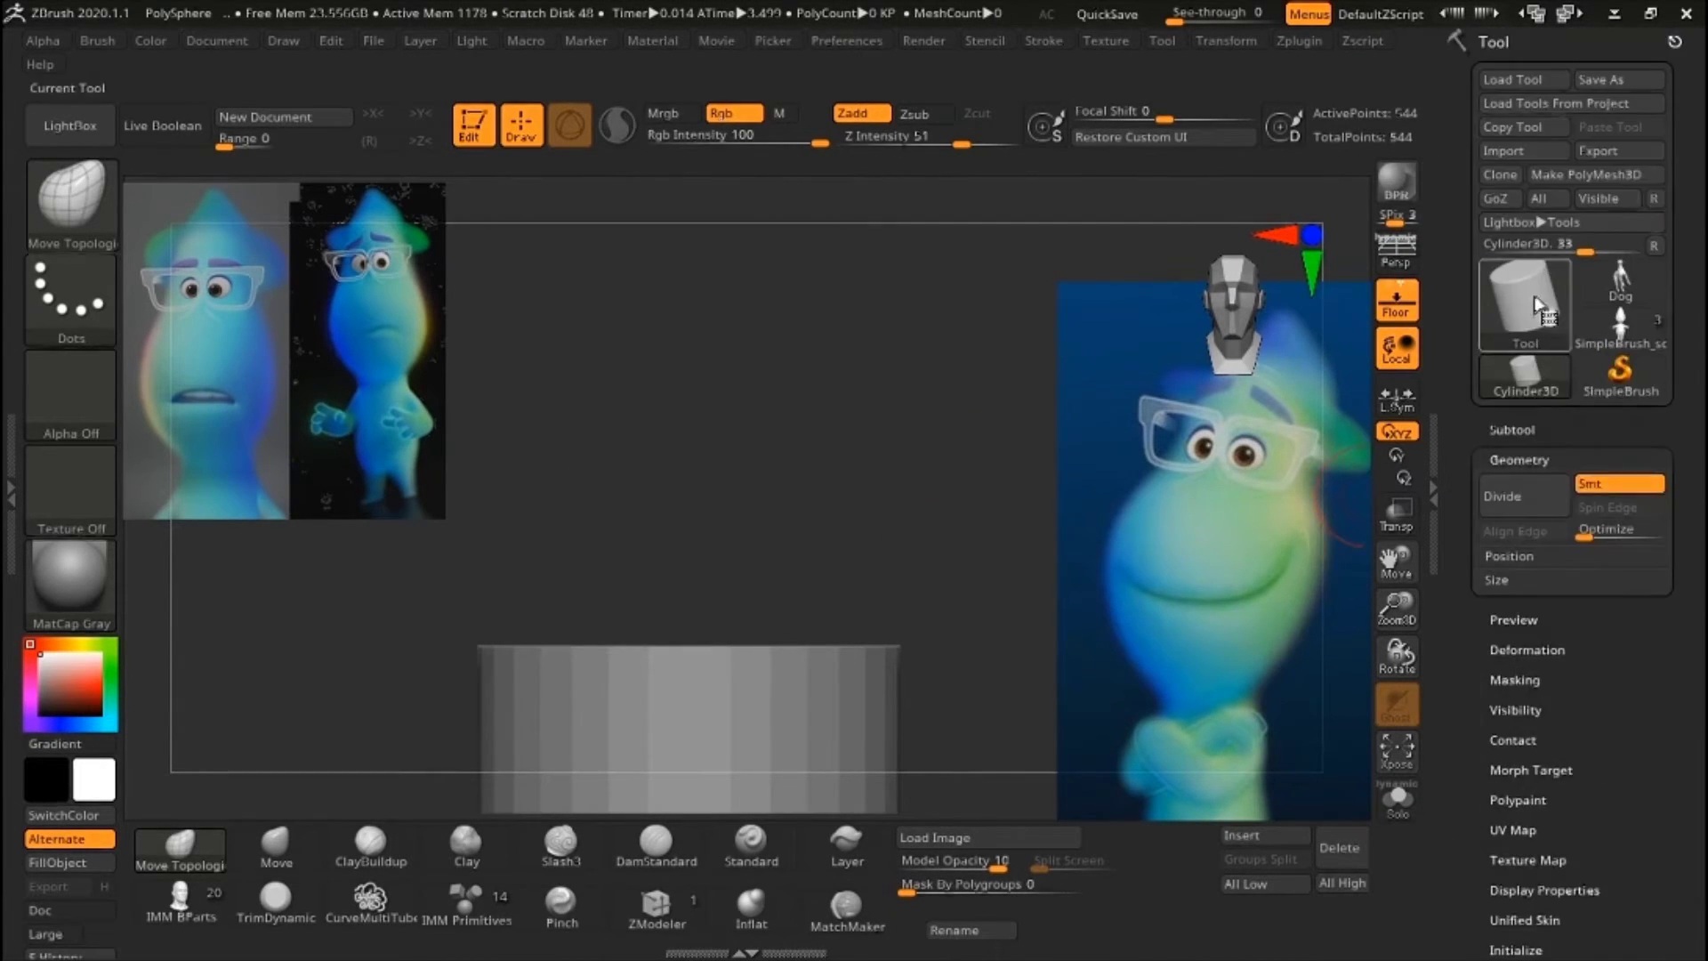
- Load the Dog tool and replace its mesh with empty ShadowBox planes
{"action": "left_click", "coordinate": [1620, 325]}
{"action": "left_click", "coordinate": [1620, 283]}
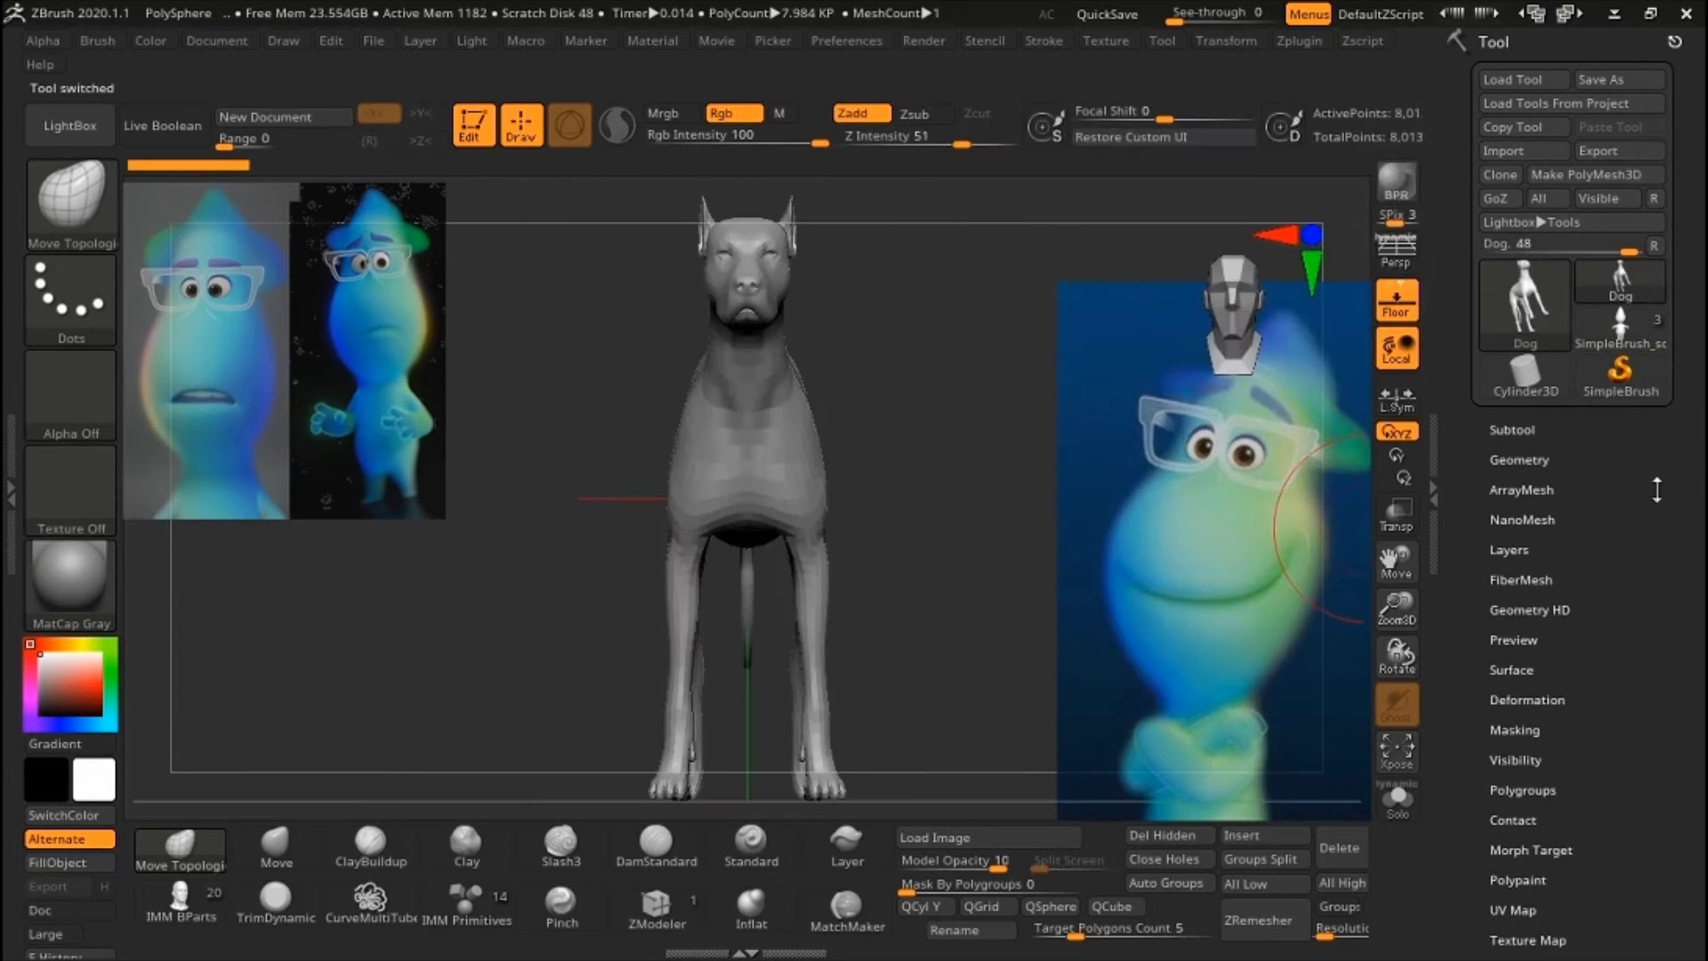
{"action": "left_click_drag", "start_coordinate": [569, 445], "coordinate": [509, 485]}
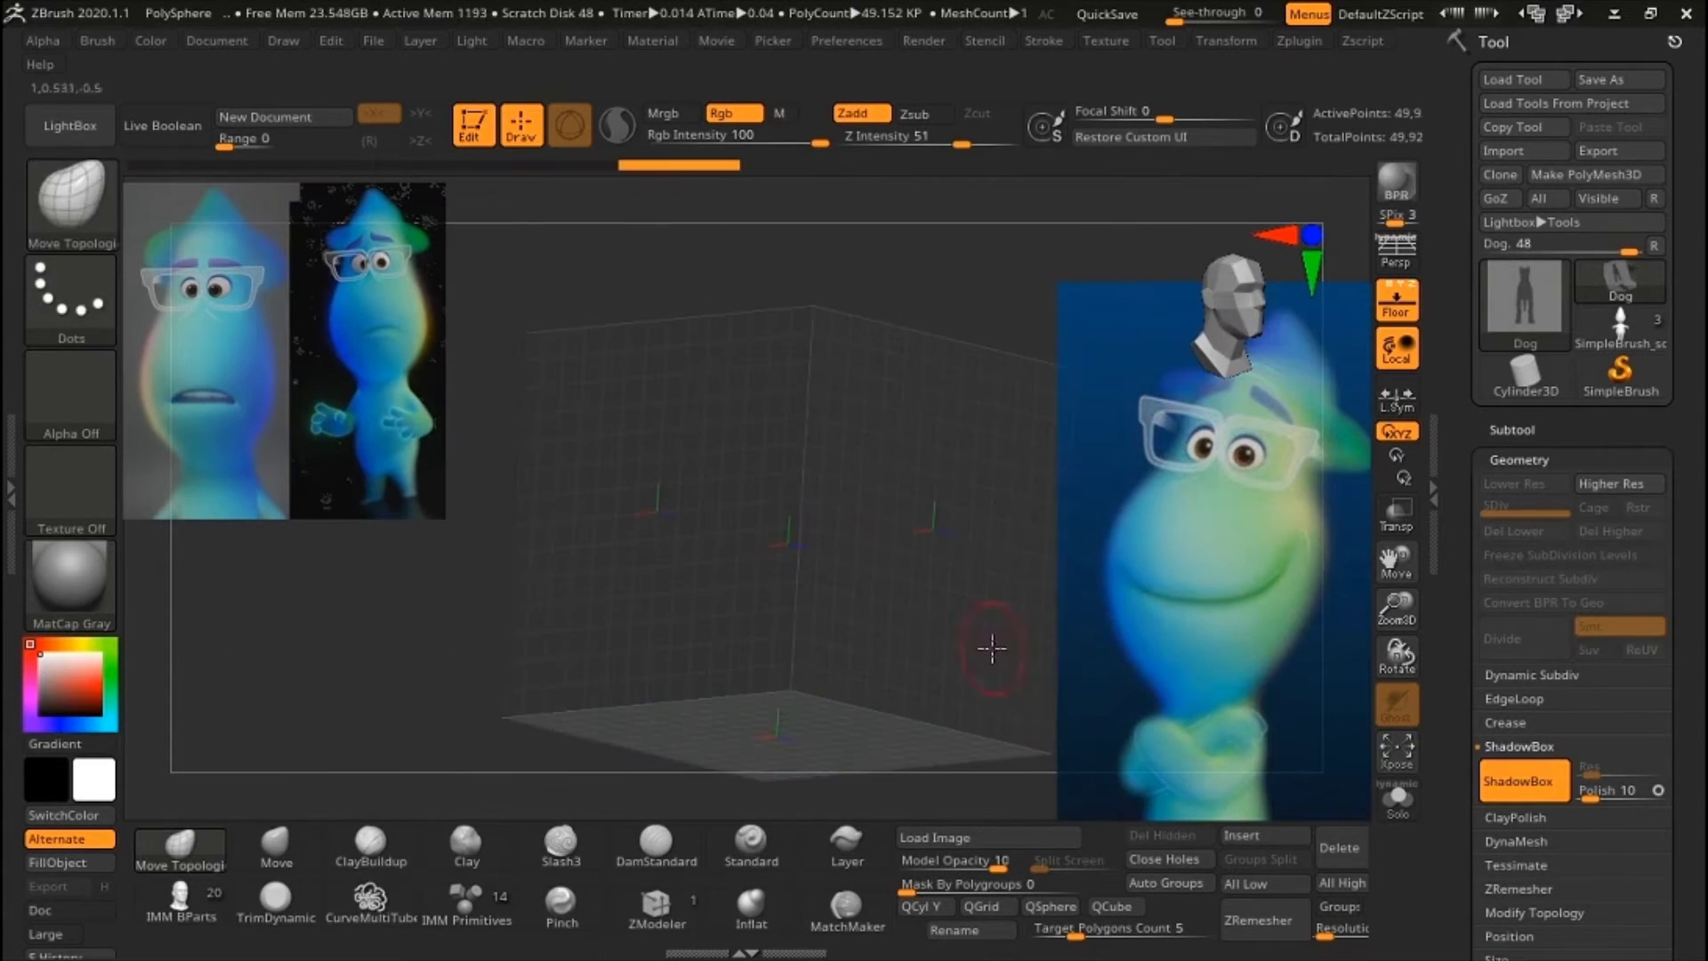
{"action": "left_click_drag", "start_coordinate": [385, 622], "coordinate": [469, 663]}
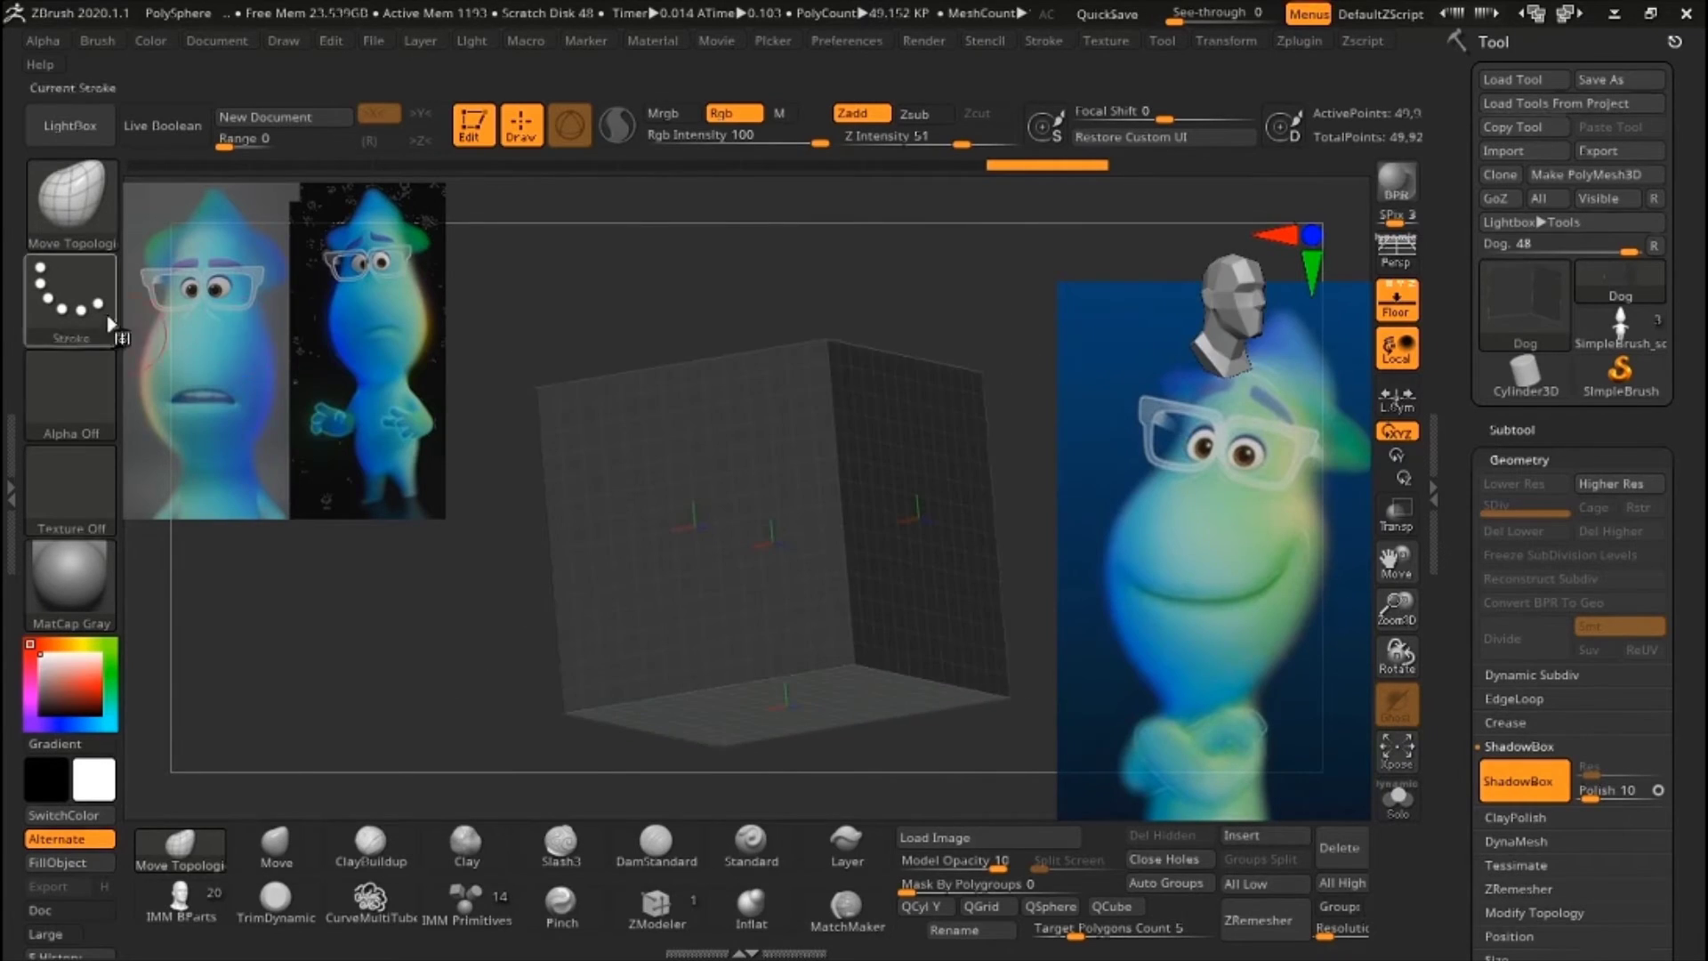
- Set up the Standard brush with the lentes soul glasses image as its alpha
{"action": "left_click", "coordinate": [71, 201]}
{"action": "left_click", "coordinate": [751, 840]}
{"action": "left_click", "coordinate": [72, 392]}
{"action": "left_click", "coordinate": [197, 806]}
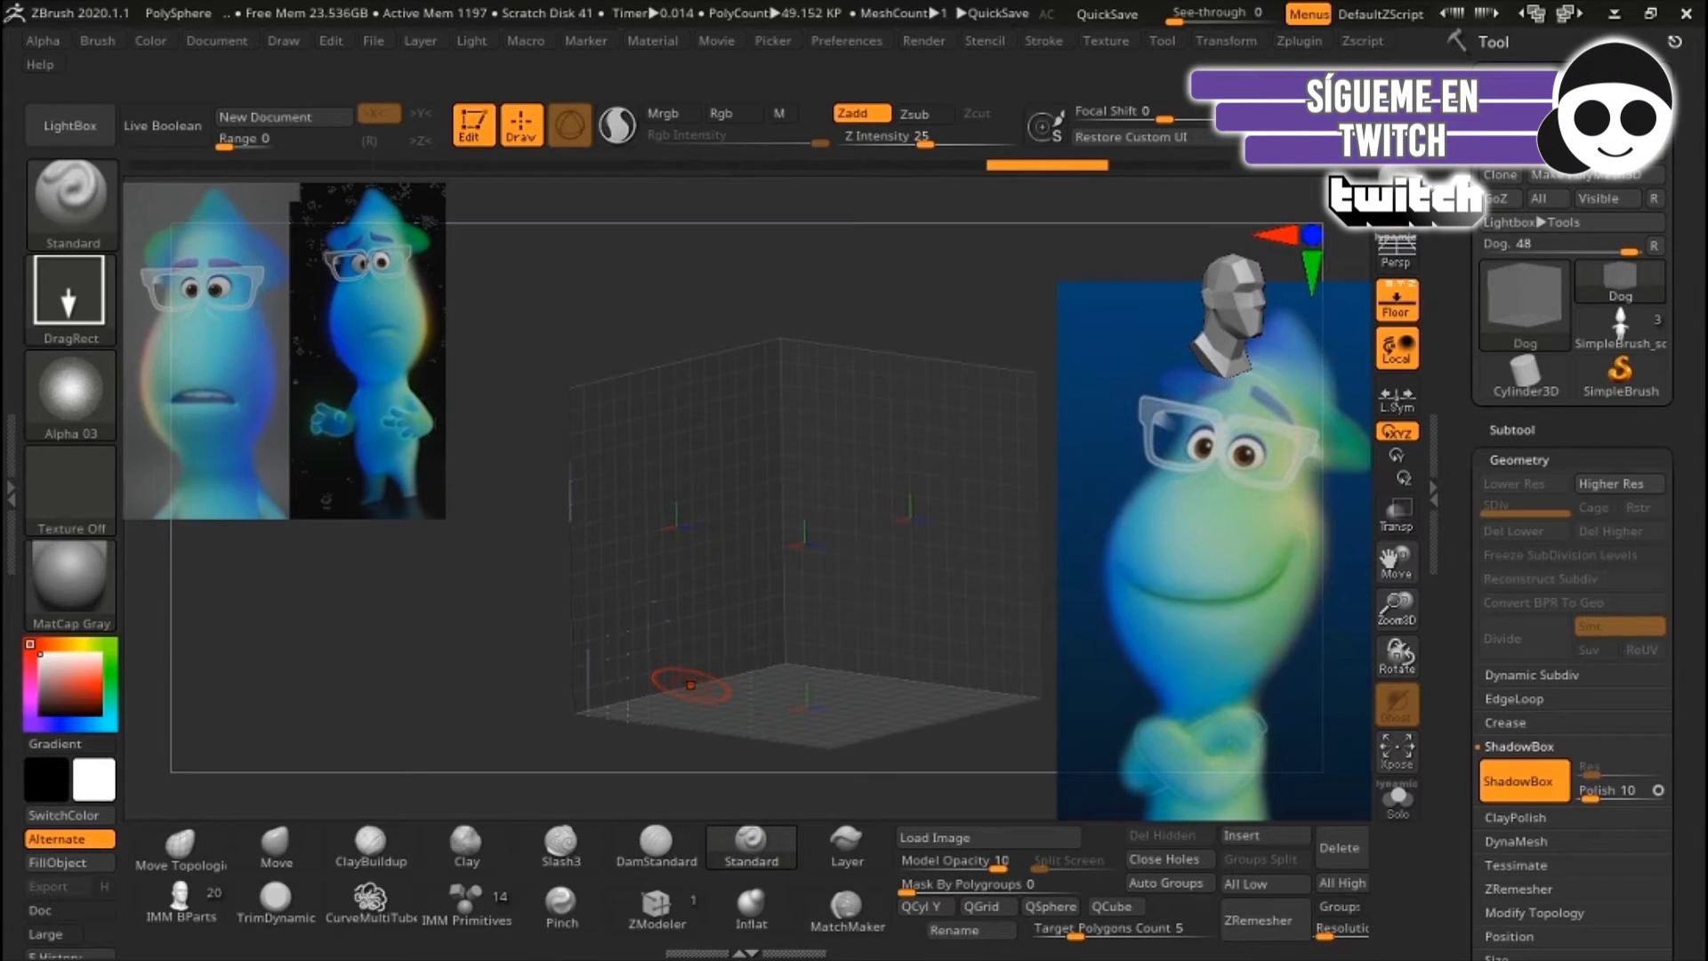
{"action": "left_click", "coordinate": [70, 392]}
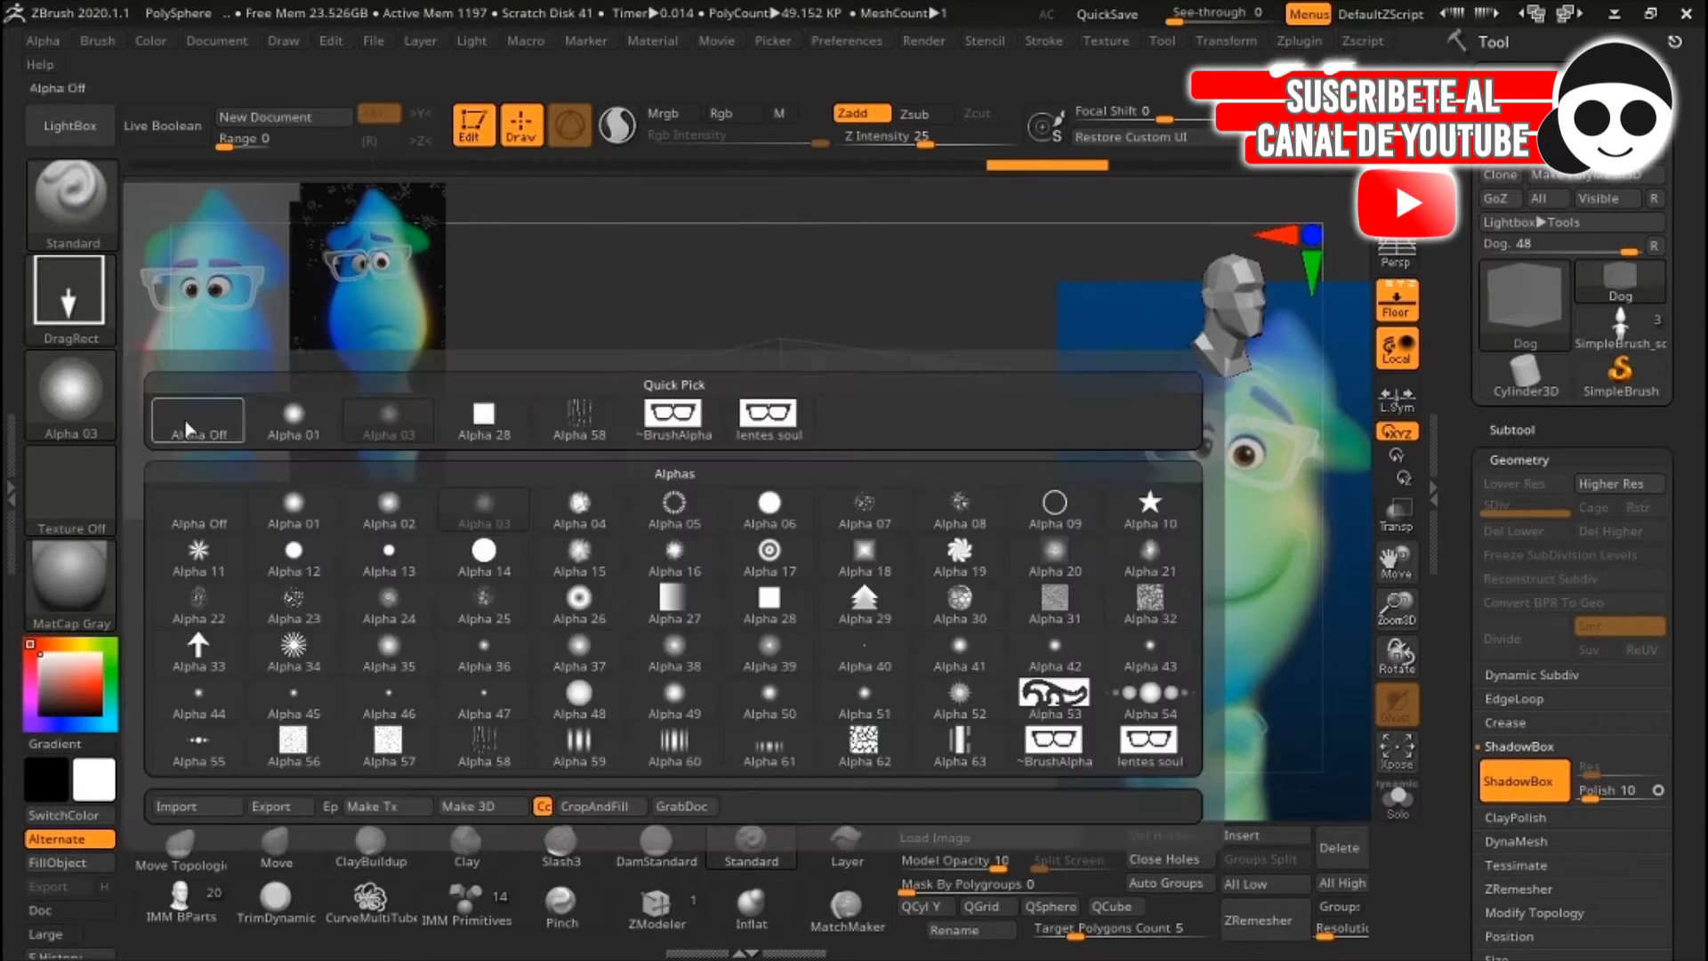
{"action": "left_click", "coordinate": [71, 391]}
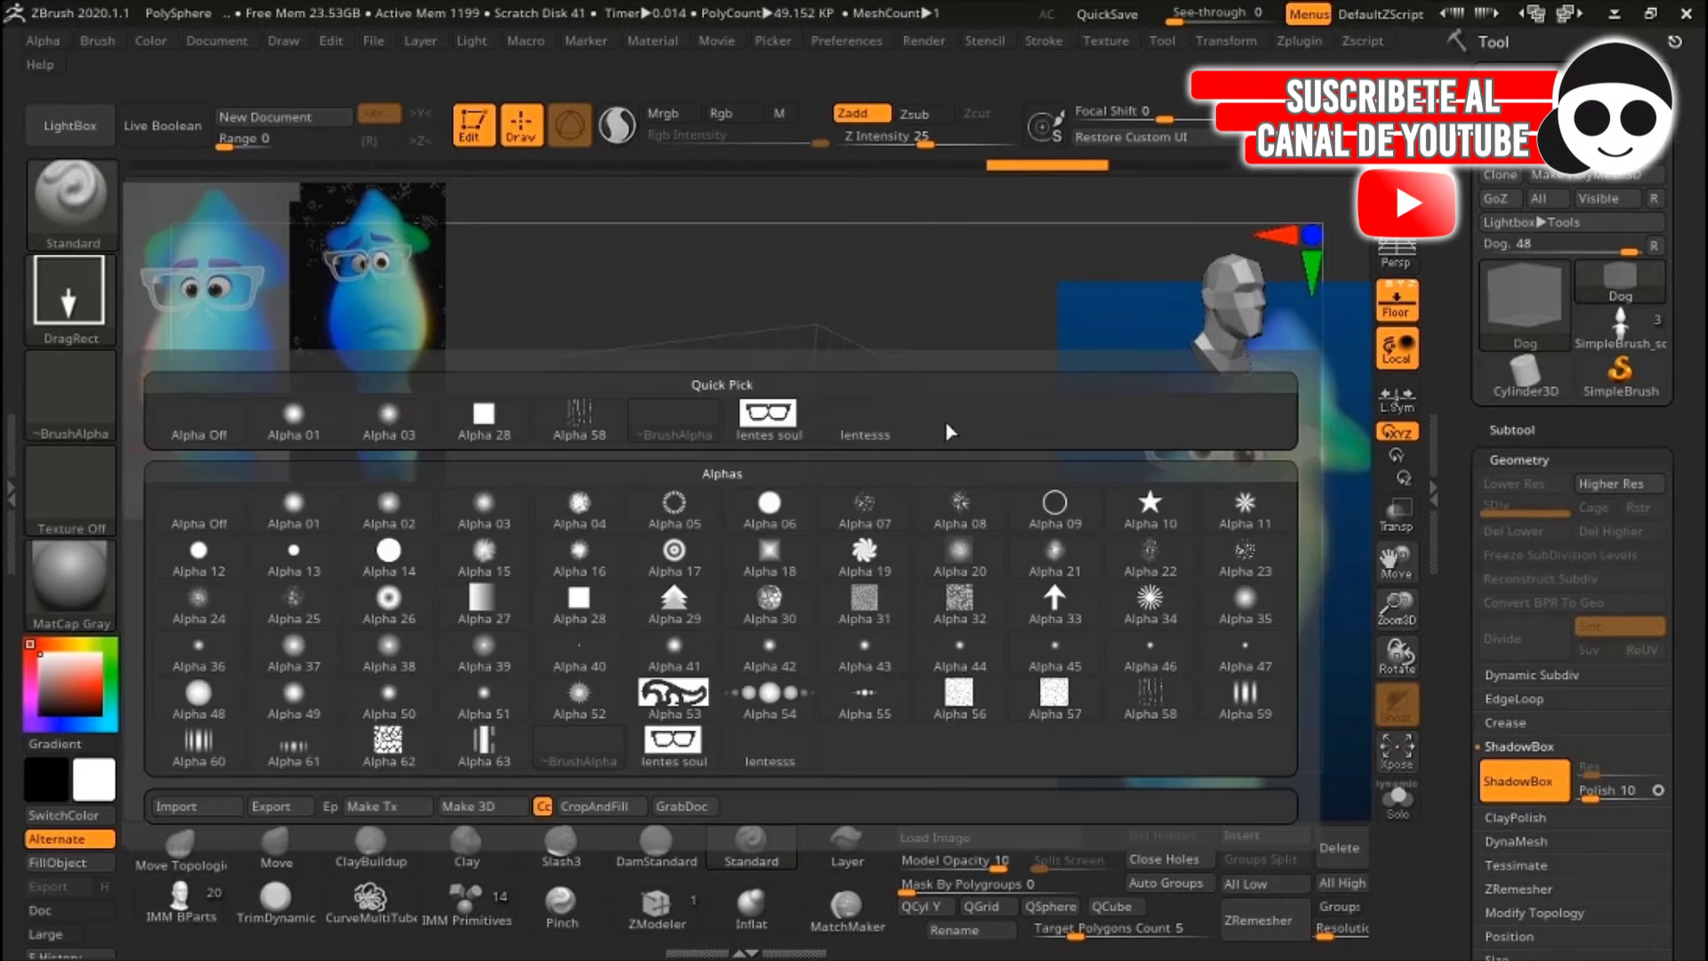
{"action": "left_click", "coordinate": [200, 418]}
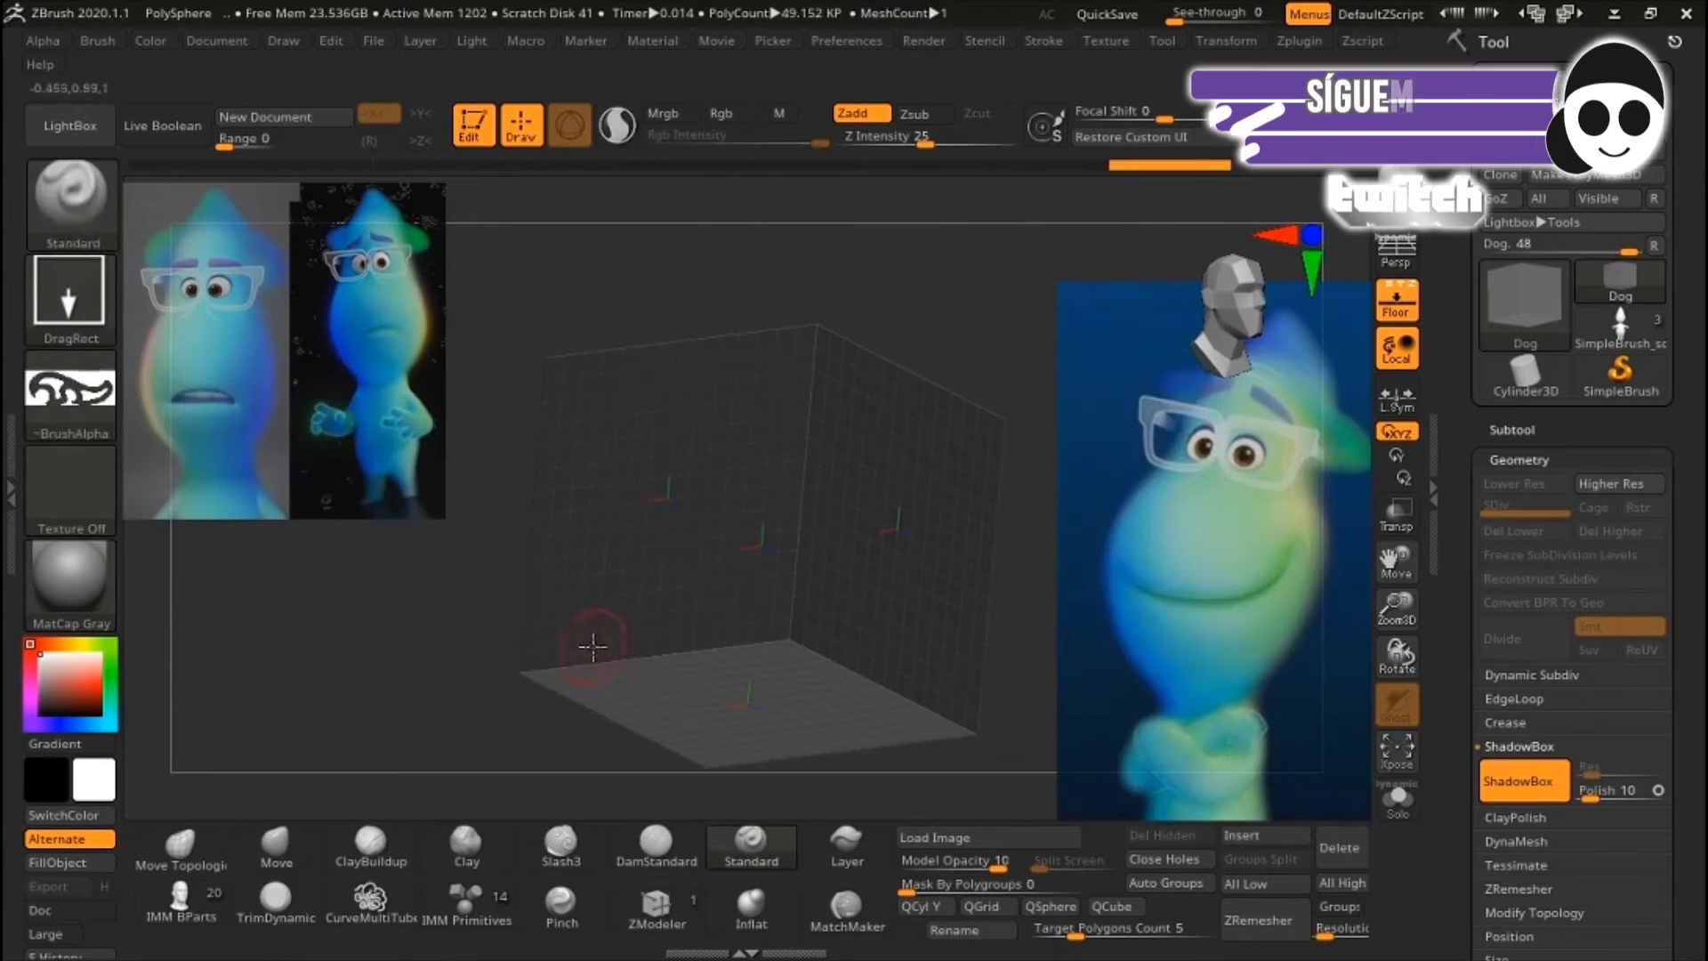
- Raise ShadowBox detail and mask the glasses shape onto the front plane
{"action": "key", "text": "ctrl"}
{"action": "left_click", "coordinate": [1029, 253], "text": "ctrl"}
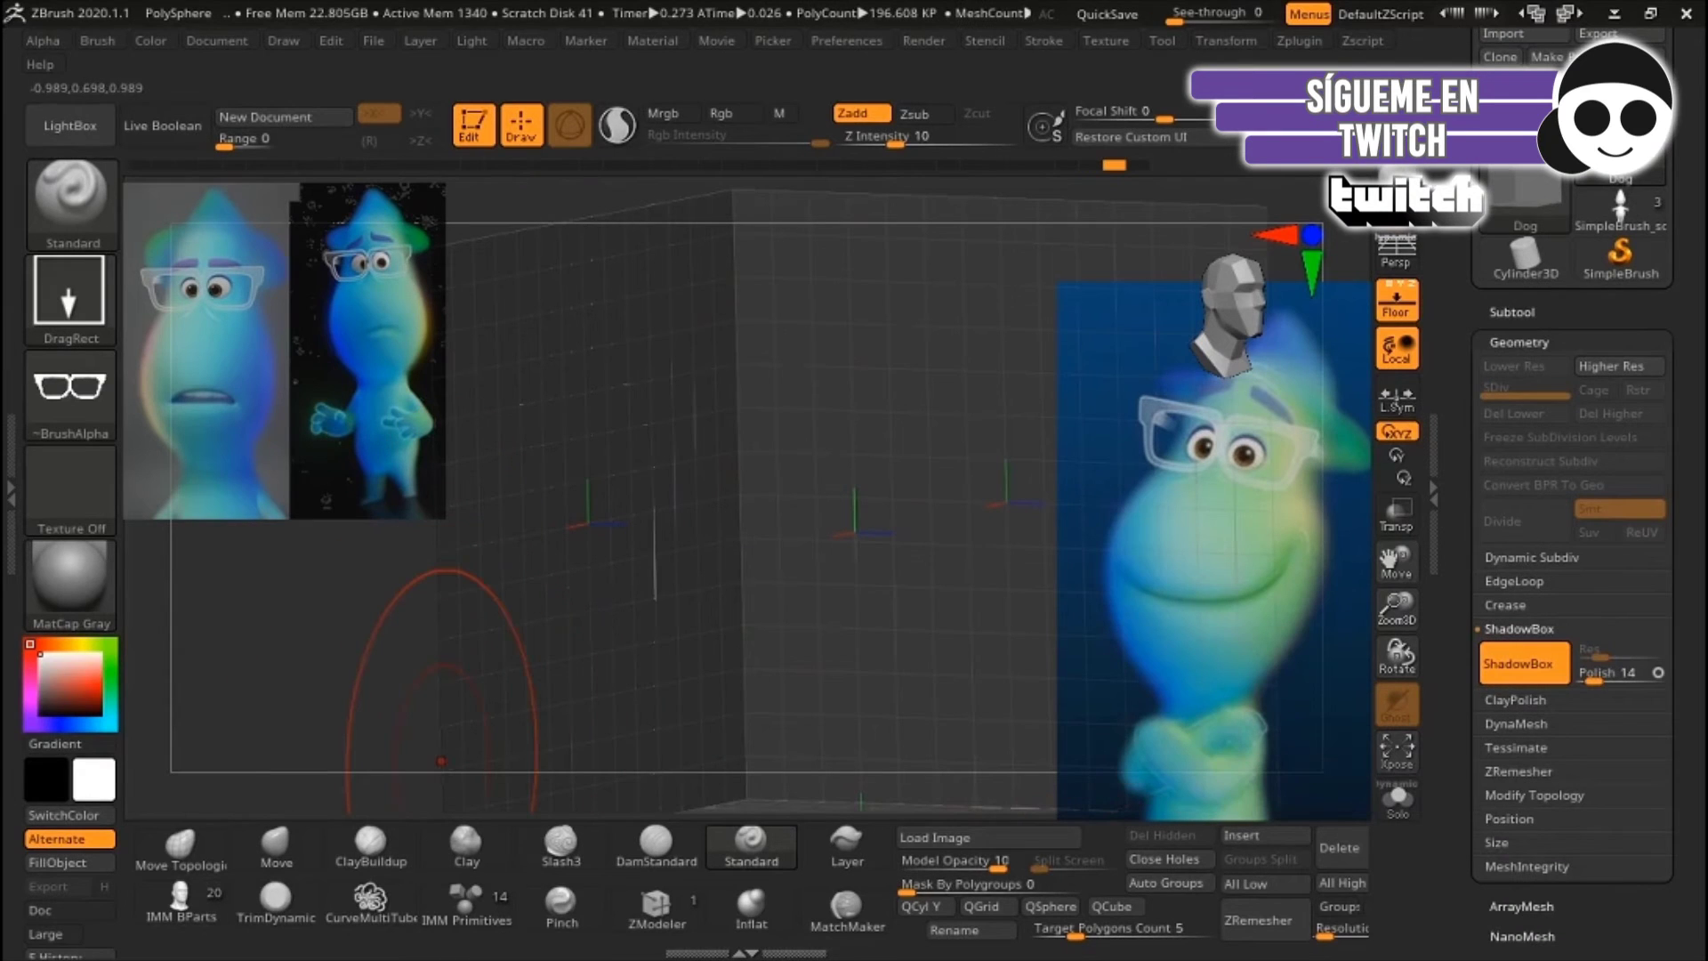
{"action": "left_click_drag", "start_coordinate": [450, 637], "coordinate": [553, 515], "text": "shift"}
{"action": "key", "text": "ctrl"}
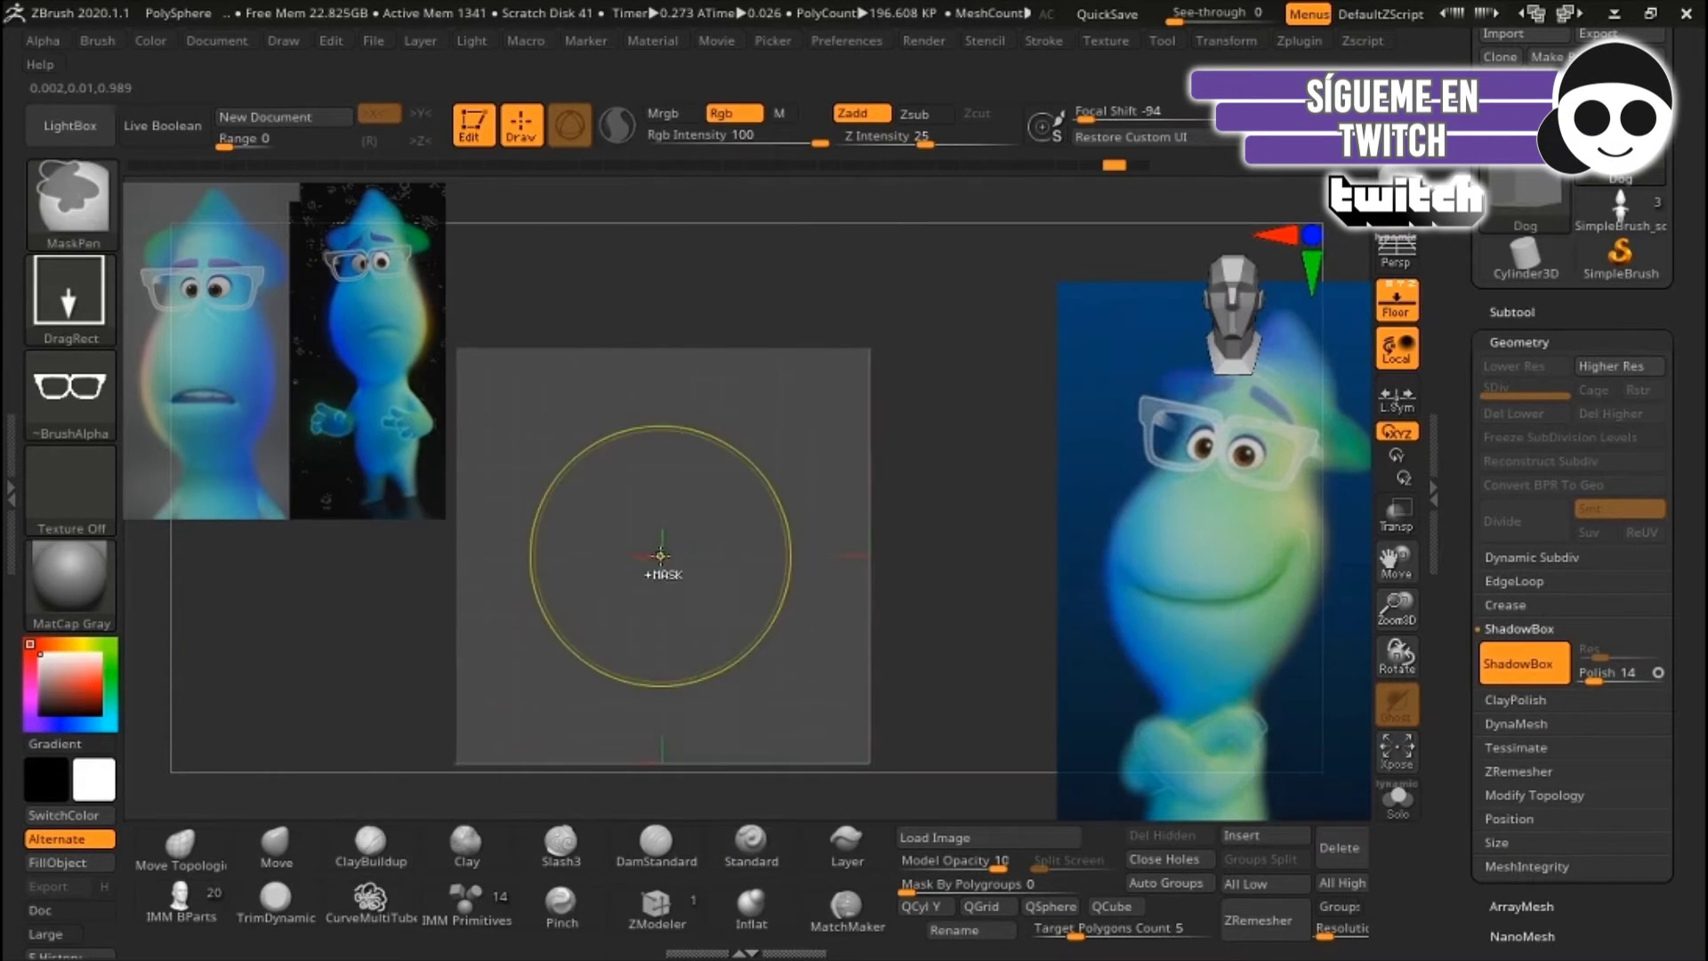
{"action": "left_click_drag", "start_coordinate": [661, 556], "coordinate": [846, 556], "text": "ctrl"}
{"action": "left_click", "coordinate": [111, 410]}
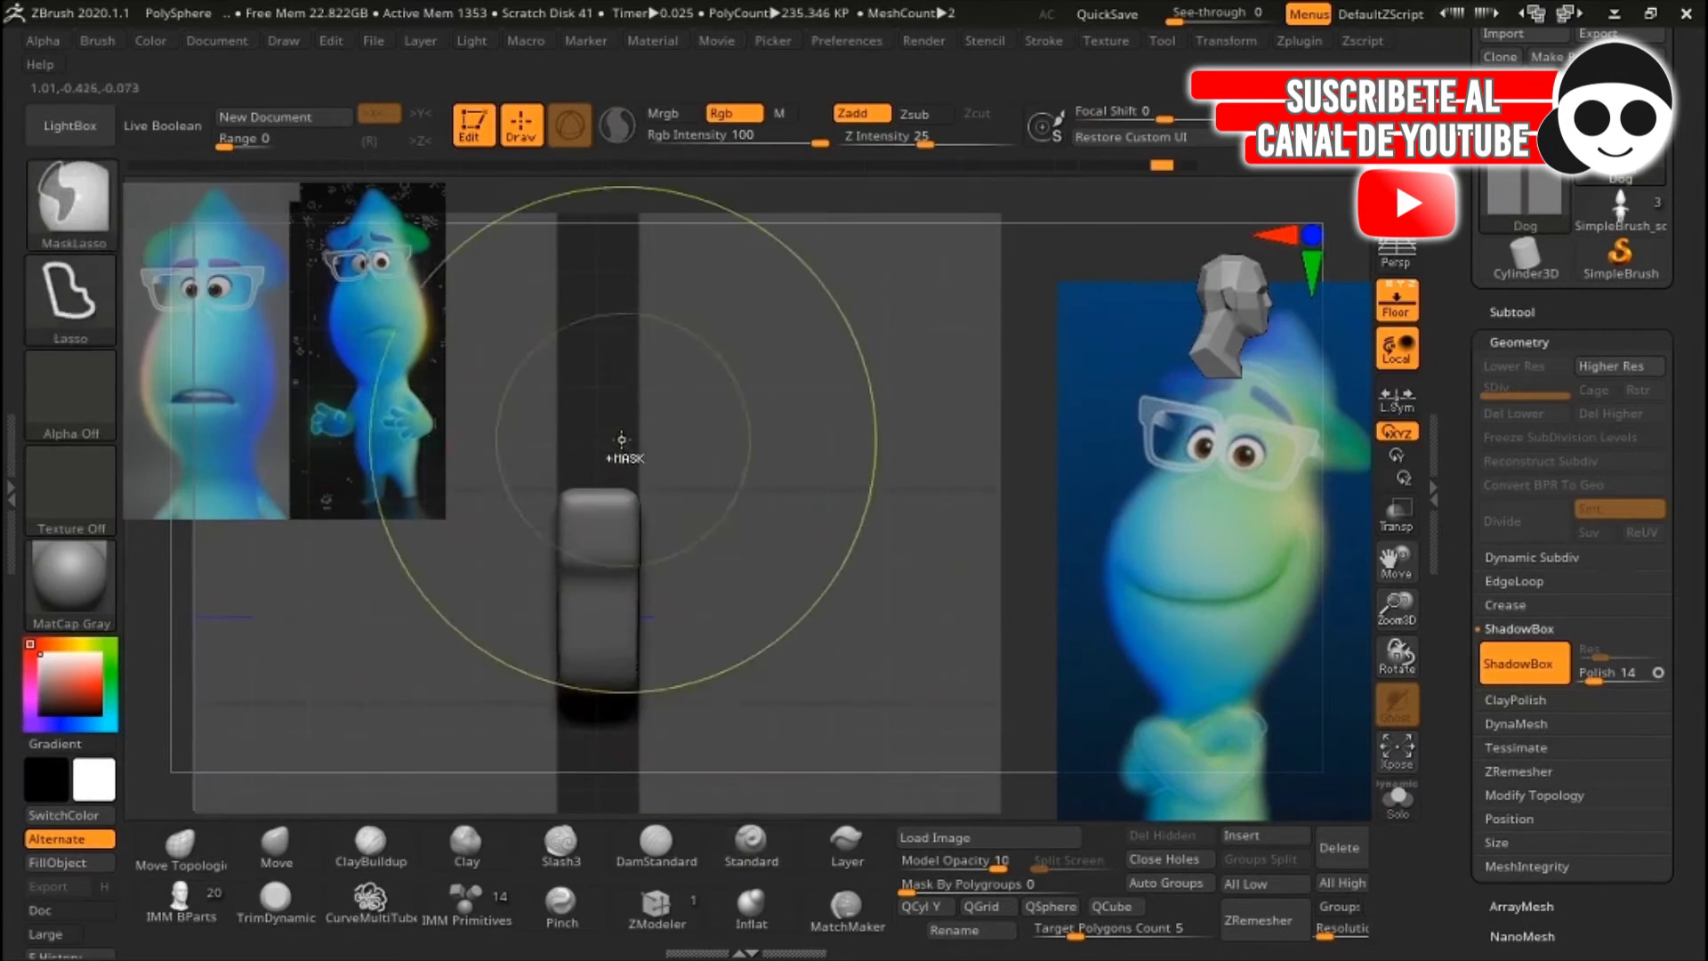
{"action": "left_click_drag", "start_coordinate": [622, 450], "coordinate": [496, 686], "text": "ctrl+alt"}
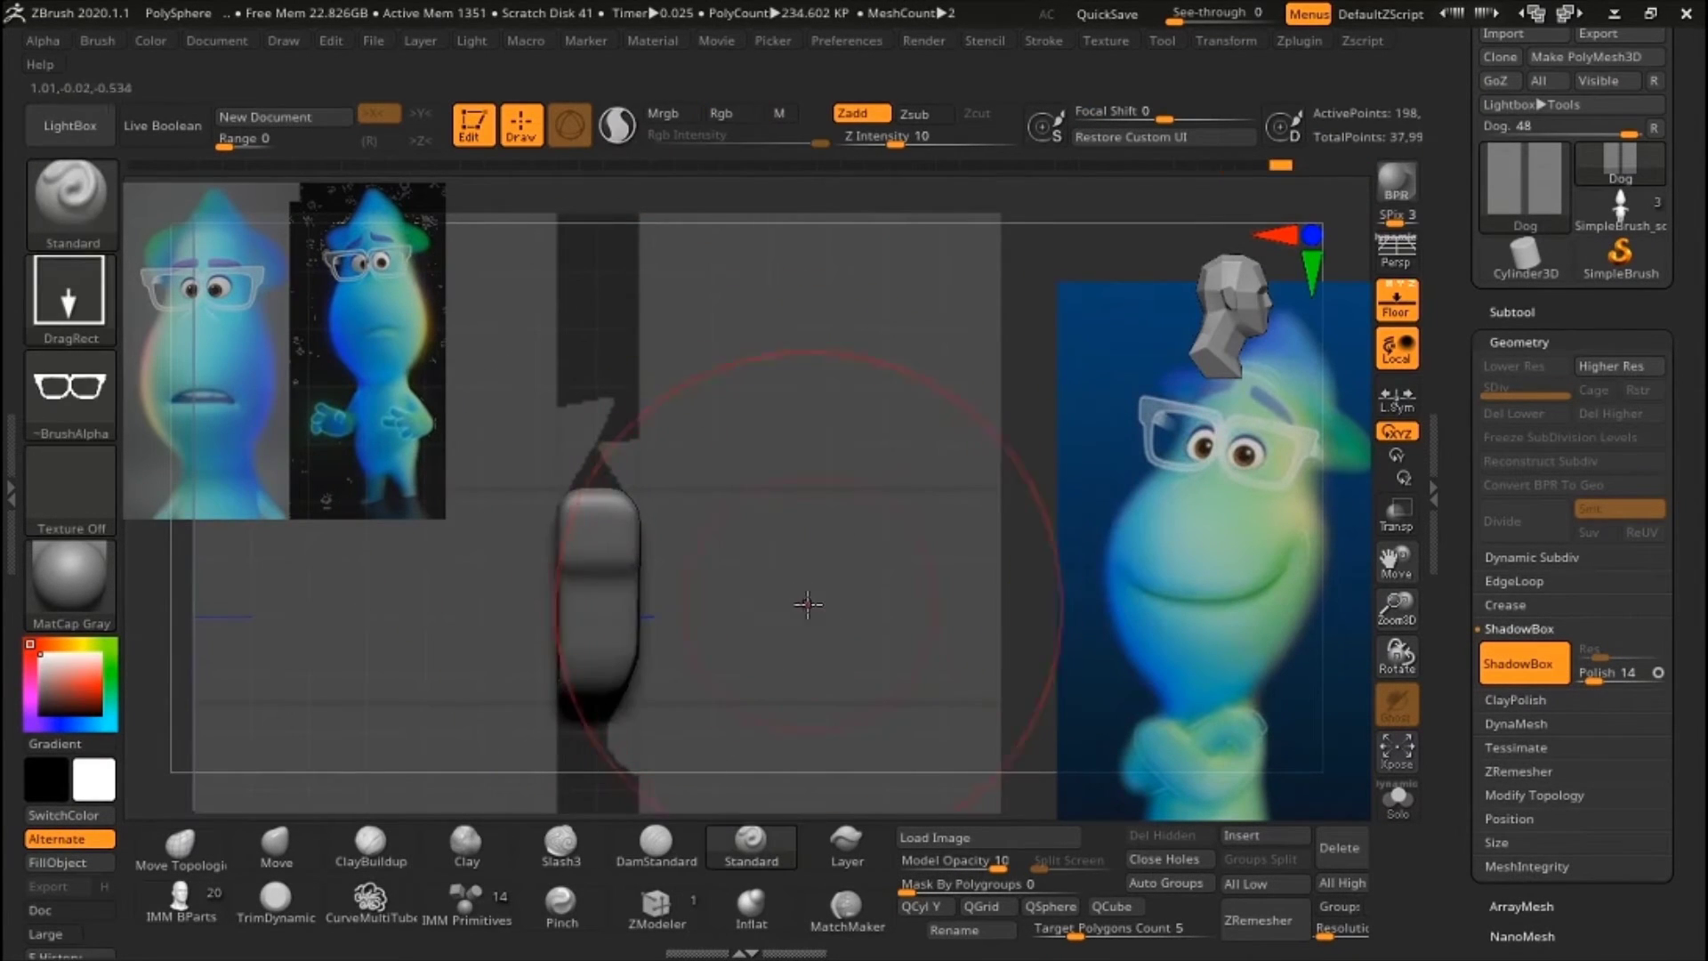
- Mask a rectangle with MaskRect to finish the frame and append the glasses mesh
{"action": "mouse_move", "coordinate": [808, 604]}
{"action": "left_mouse_down"}
{"action": "mouse_move", "coordinate": [839, 590]}
{"action": "mouse_move", "coordinate": [889, 706]}
{"action": "left_mouse_up"}
{"action": "key", "text": "ctrl+b"}
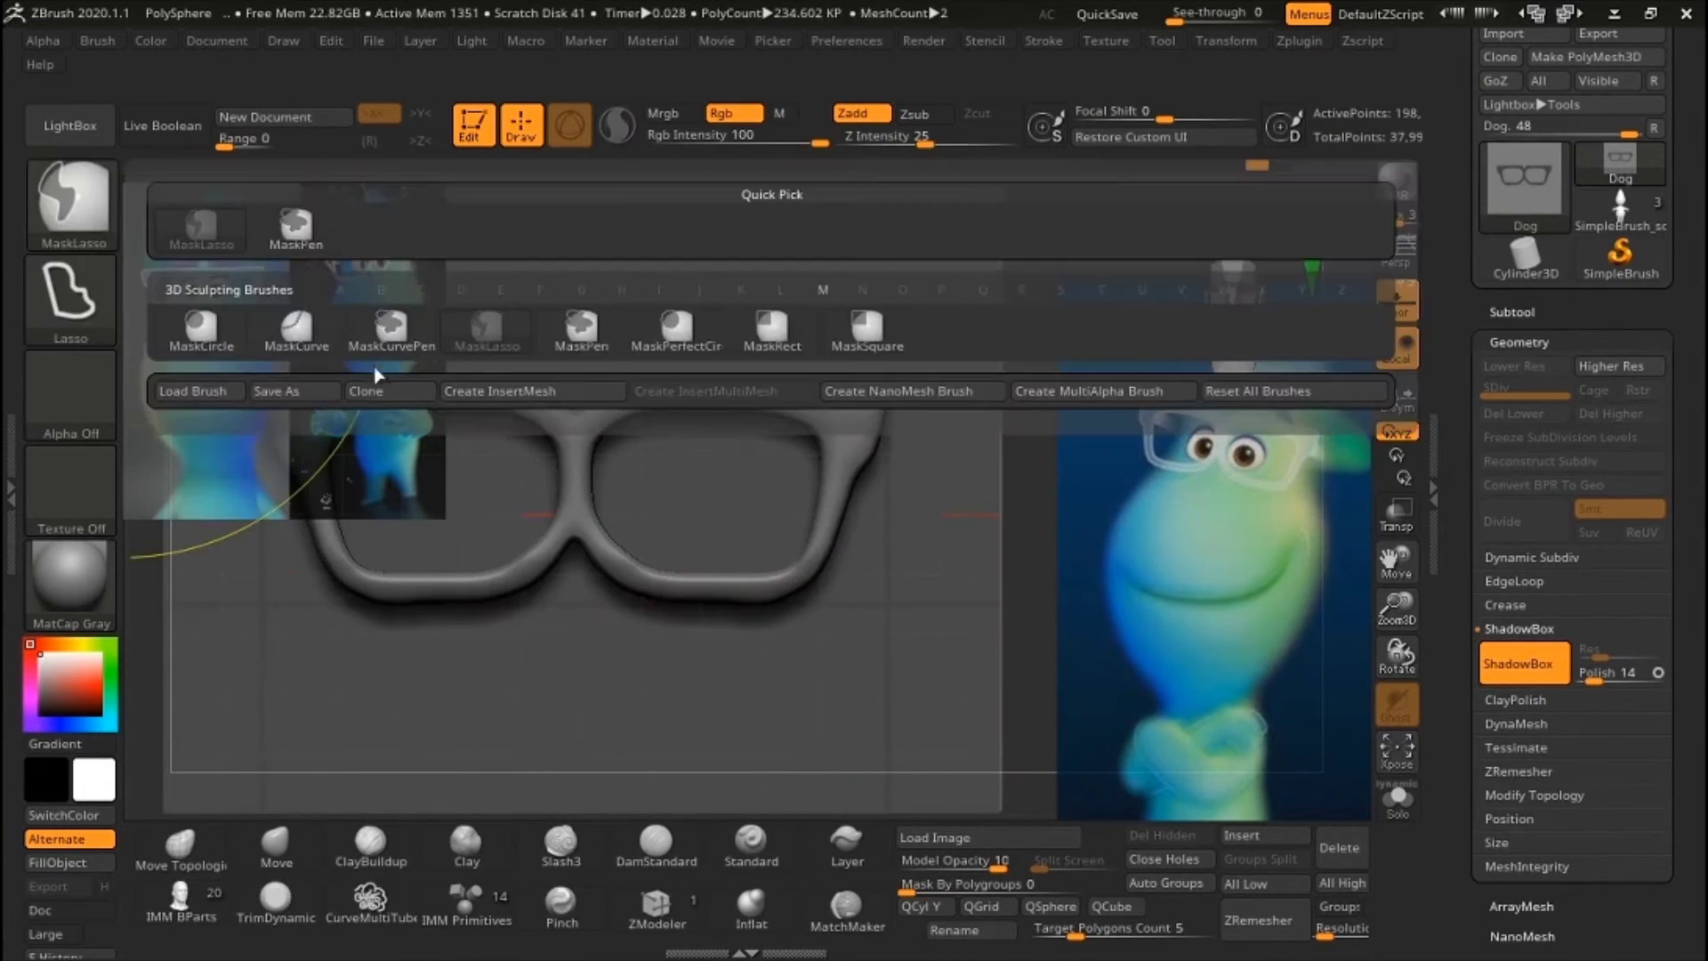
{"action": "key", "text": "r"}
{"action": "mouse_move", "coordinate": [833, 595]}
{"action": "left_mouse_down", "text": "ctrl"}
{"action": "mouse_move", "coordinate": [415, 746]}
{"action": "mouse_move", "coordinate": [985, 412]}
{"action": "left_mouse_up", "text": "ctrl"}
{"action": "scroll", "coordinate": [1701, 293], "scroll_direction": "up", "scroll_amount": 2}
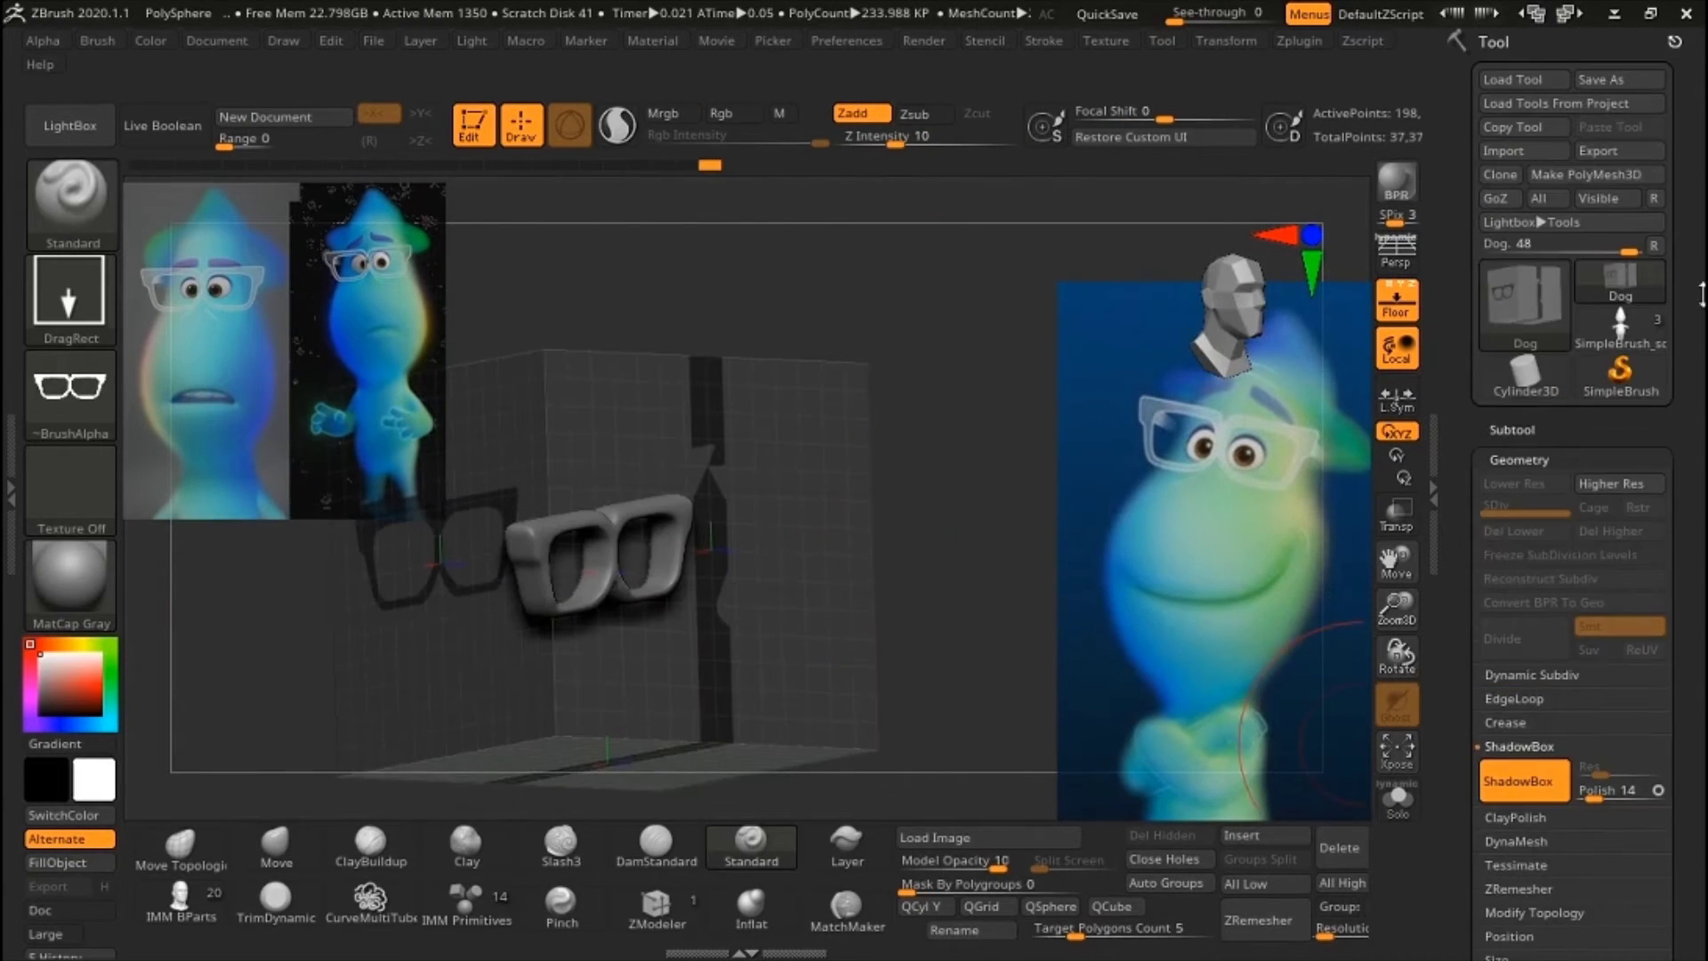
{"action": "left_click", "coordinate": [1141, 407]}
- Move the glasses into place and check their fit from front and side
{"action": "key", "text": "w"}
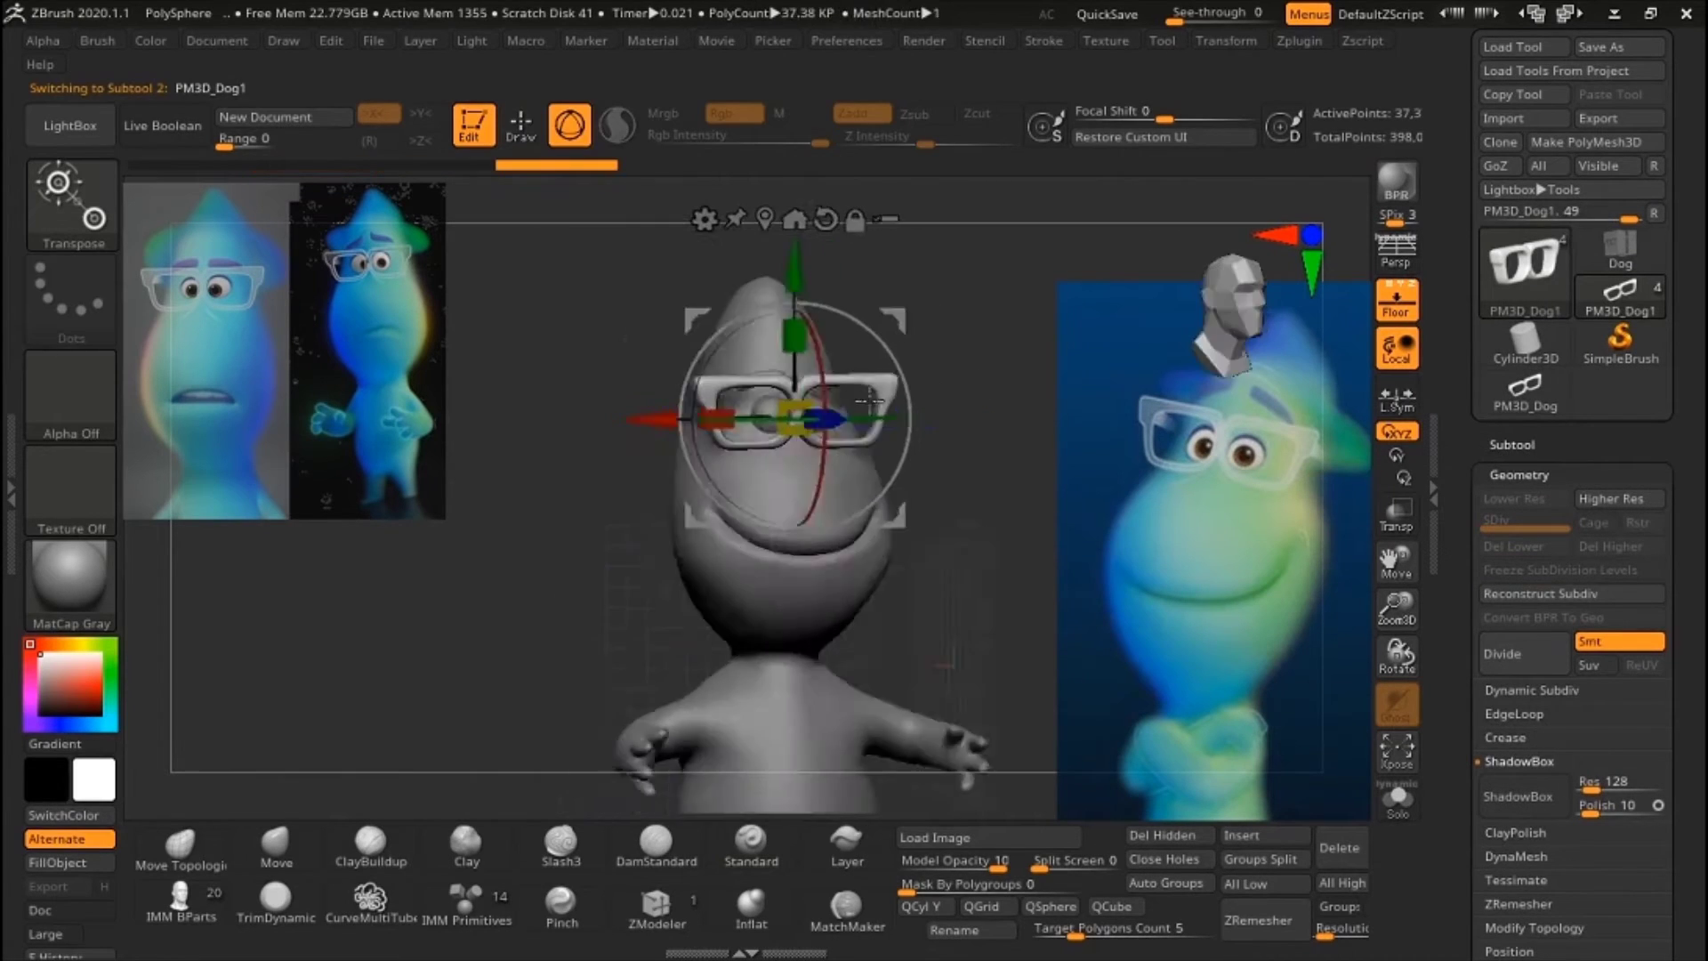
{"action": "left_click_drag", "start_coordinate": [869, 400], "coordinate": [979, 488]}
{"action": "key", "text": "q"}
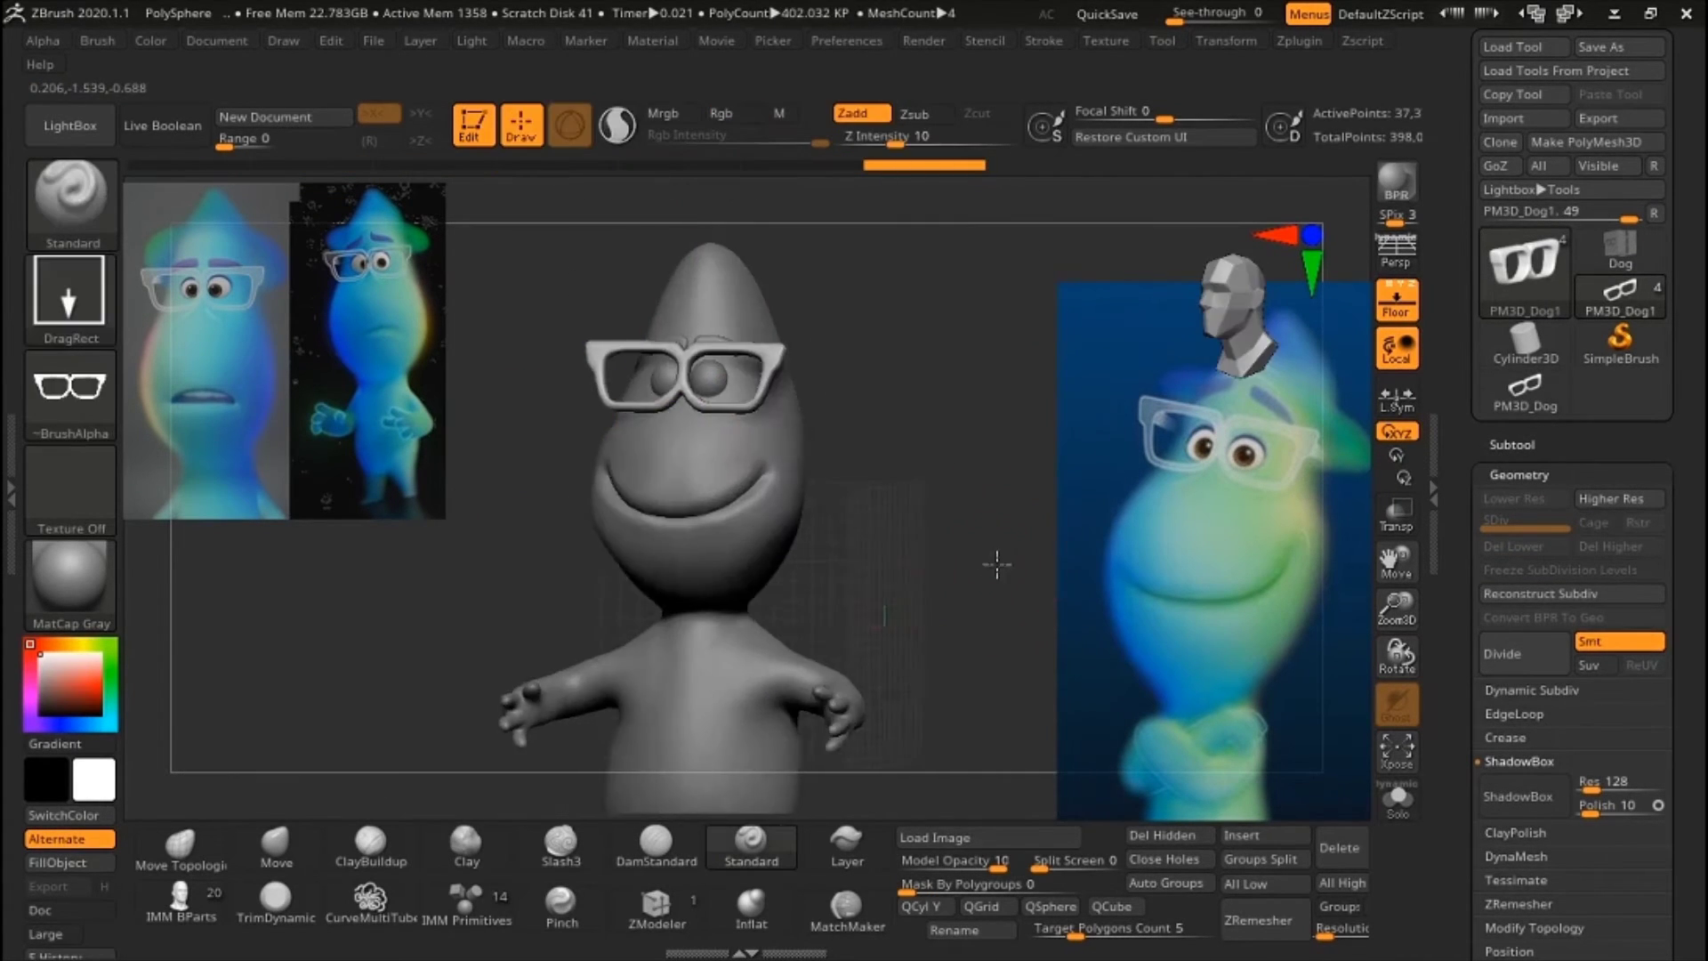
{"action": "left_click_drag", "start_coordinate": [996, 564], "coordinate": [990, 591]}
{"action": "mouse_move", "coordinate": [1361, 640]}
{"action": "left_mouse_down"}
{"action": "mouse_move", "coordinate": [991, 629]}
{"action": "mouse_move", "coordinate": [1056, 527]}
{"action": "mouse_move", "coordinate": [935, 419]}
{"action": "mouse_move", "coordinate": [678, 397]}
{"action": "mouse_move", "coordinate": [1008, 255]}
{"action": "mouse_move", "coordinate": [706, 362]}
{"action": "mouse_move", "coordinate": [1057, 555]}
{"action": "mouse_move", "coordinate": [718, 344]}
{"action": "left_mouse_up"}
{"action": "scroll", "coordinate": [1694, 144], "scroll_direction": "up", "scroll_amount": 1}
- Select the Move Topological brush and switch to the Cylinder3D tool
{"action": "key", "text": "b"}
{"action": "key", "text": "m"}
{"action": "key", "text": "t"}
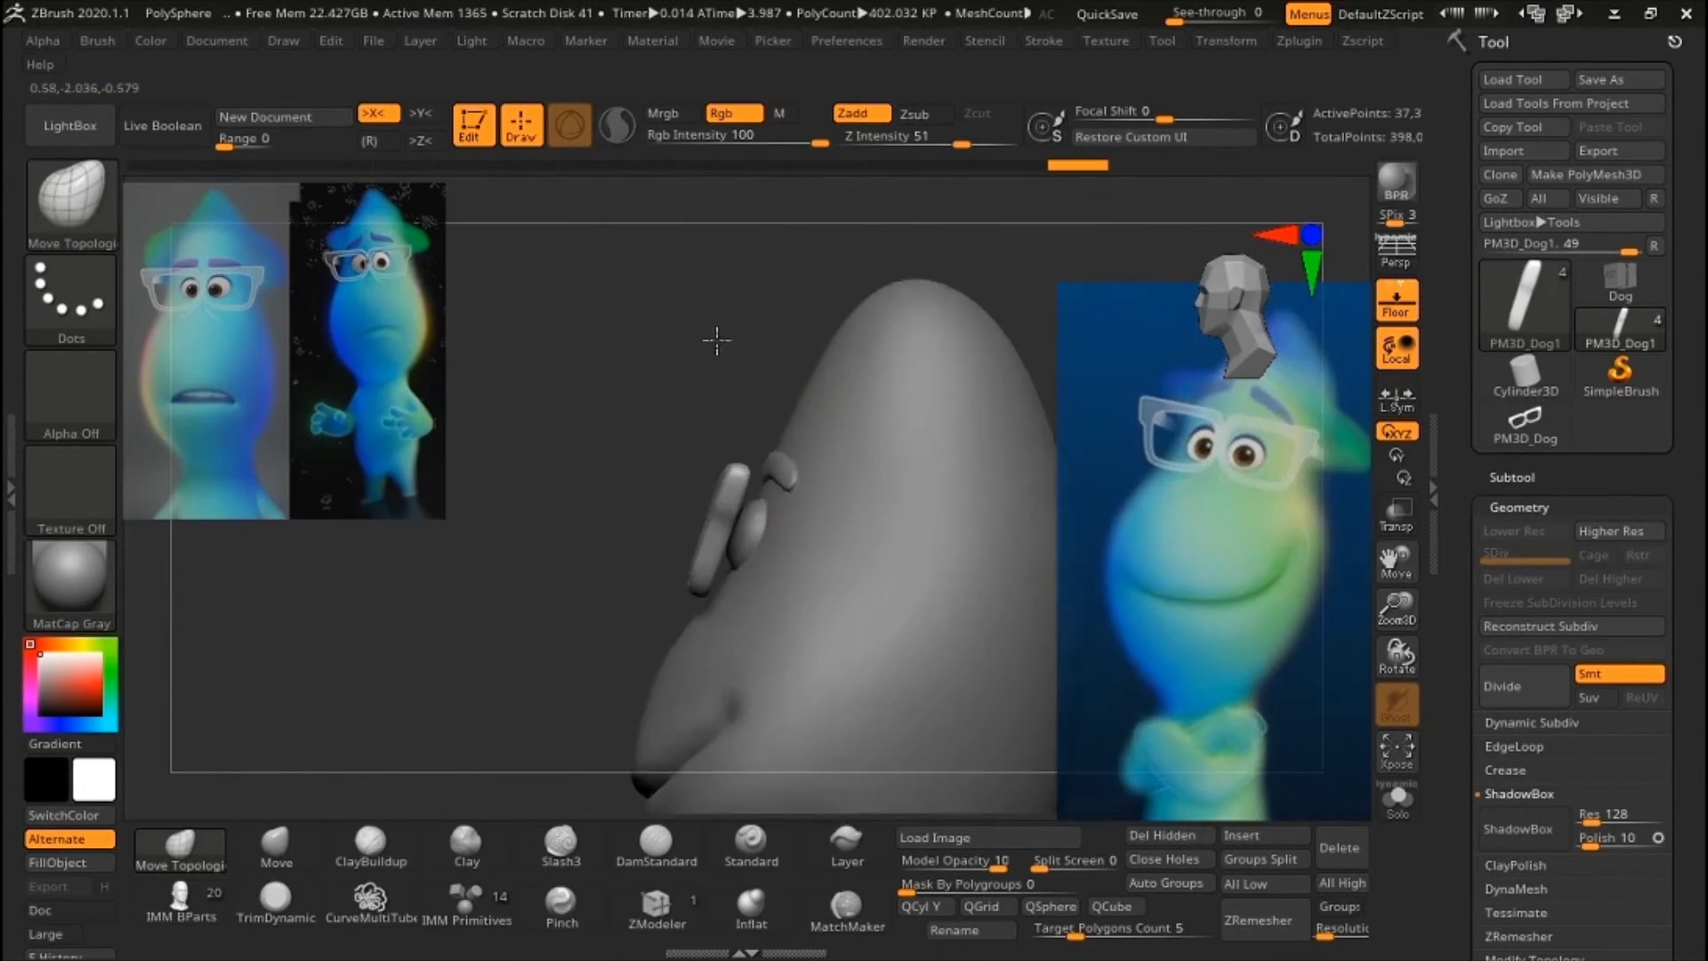
{"action": "left_click", "coordinate": [1525, 374]}
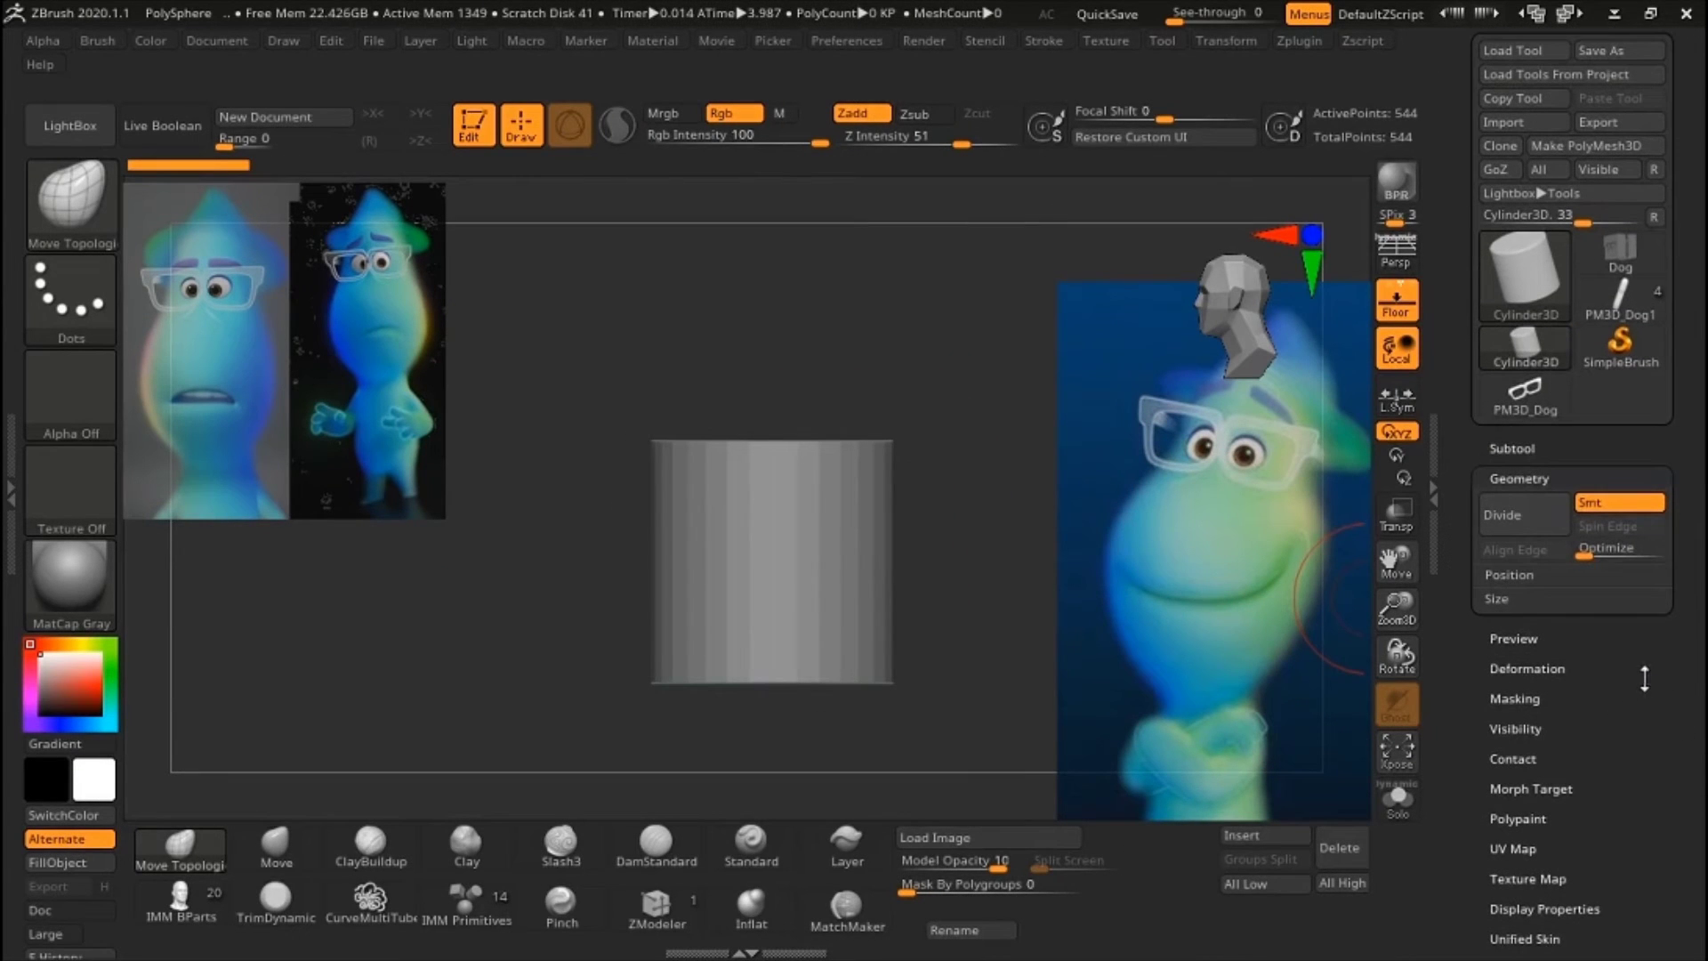
- Load the ShadowBox project from LightBox and face its front plane orthographically
{"action": "left_click", "coordinate": [70, 125]}
{"action": "double_click", "coordinate": [1010, 587]}
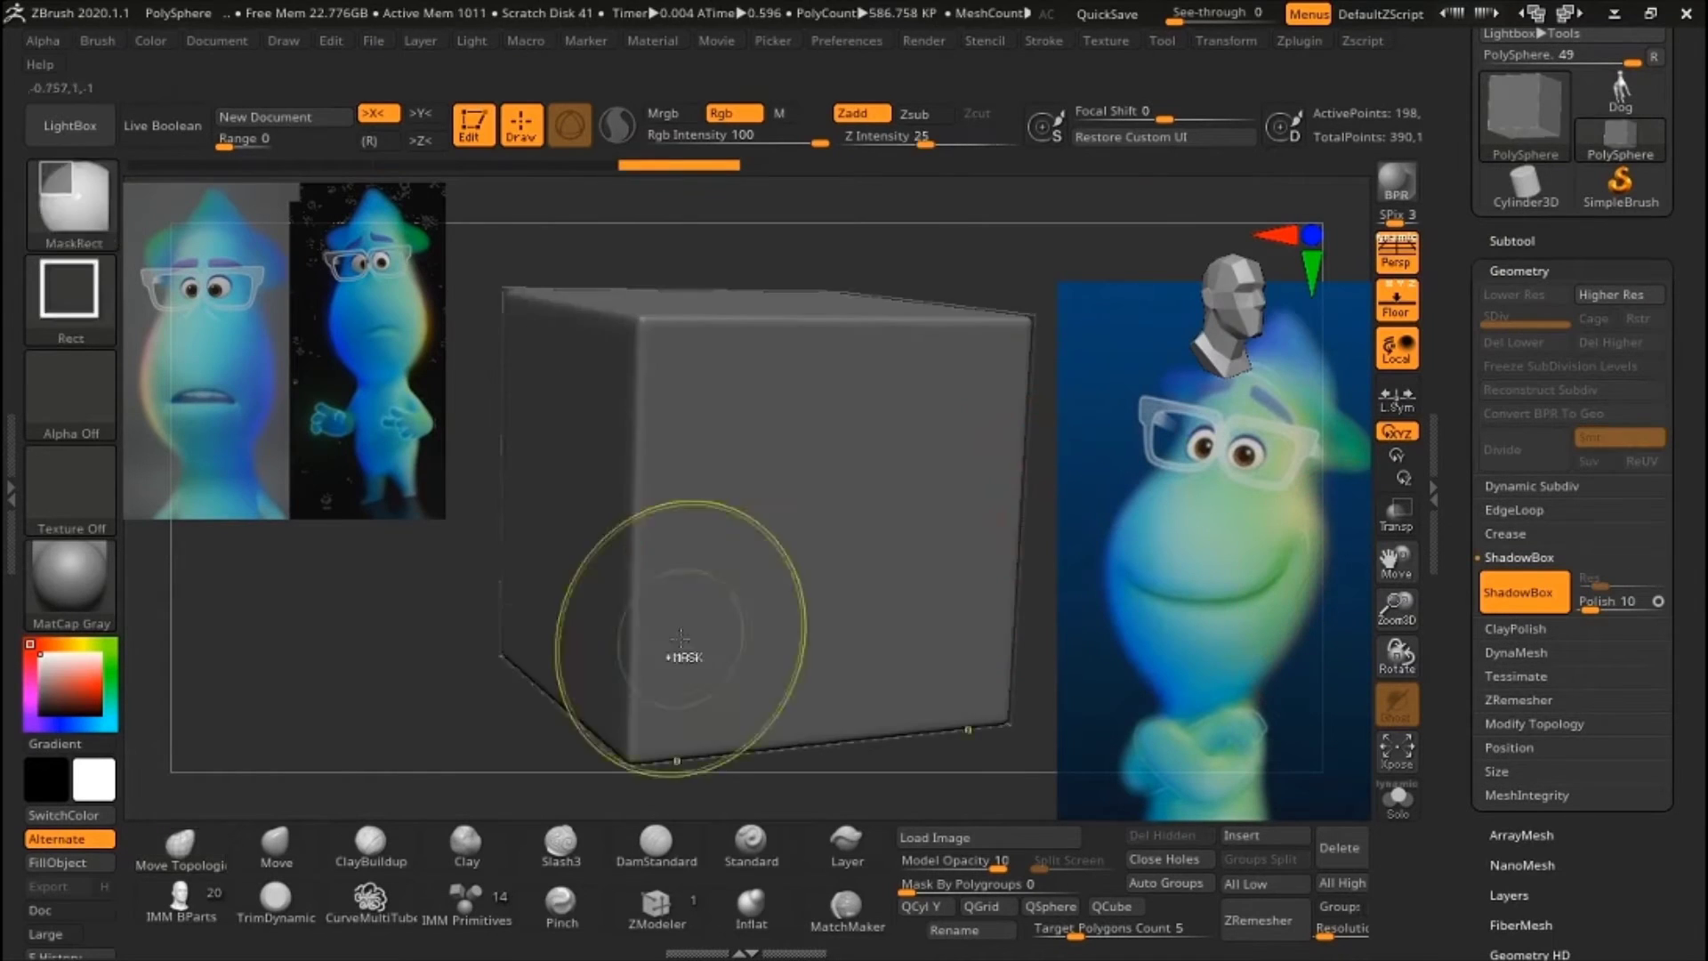
{"action": "left_click_drag", "start_coordinate": [667, 564], "coordinate": [864, 548], "text": "shift"}
{"action": "key", "text": "p"}
- Mask an L-shaped arm with set thickness and turn it into its own mesh
{"action": "left_click_drag", "start_coordinate": [637, 497], "coordinate": [843, 496], "text": "ctrl"}
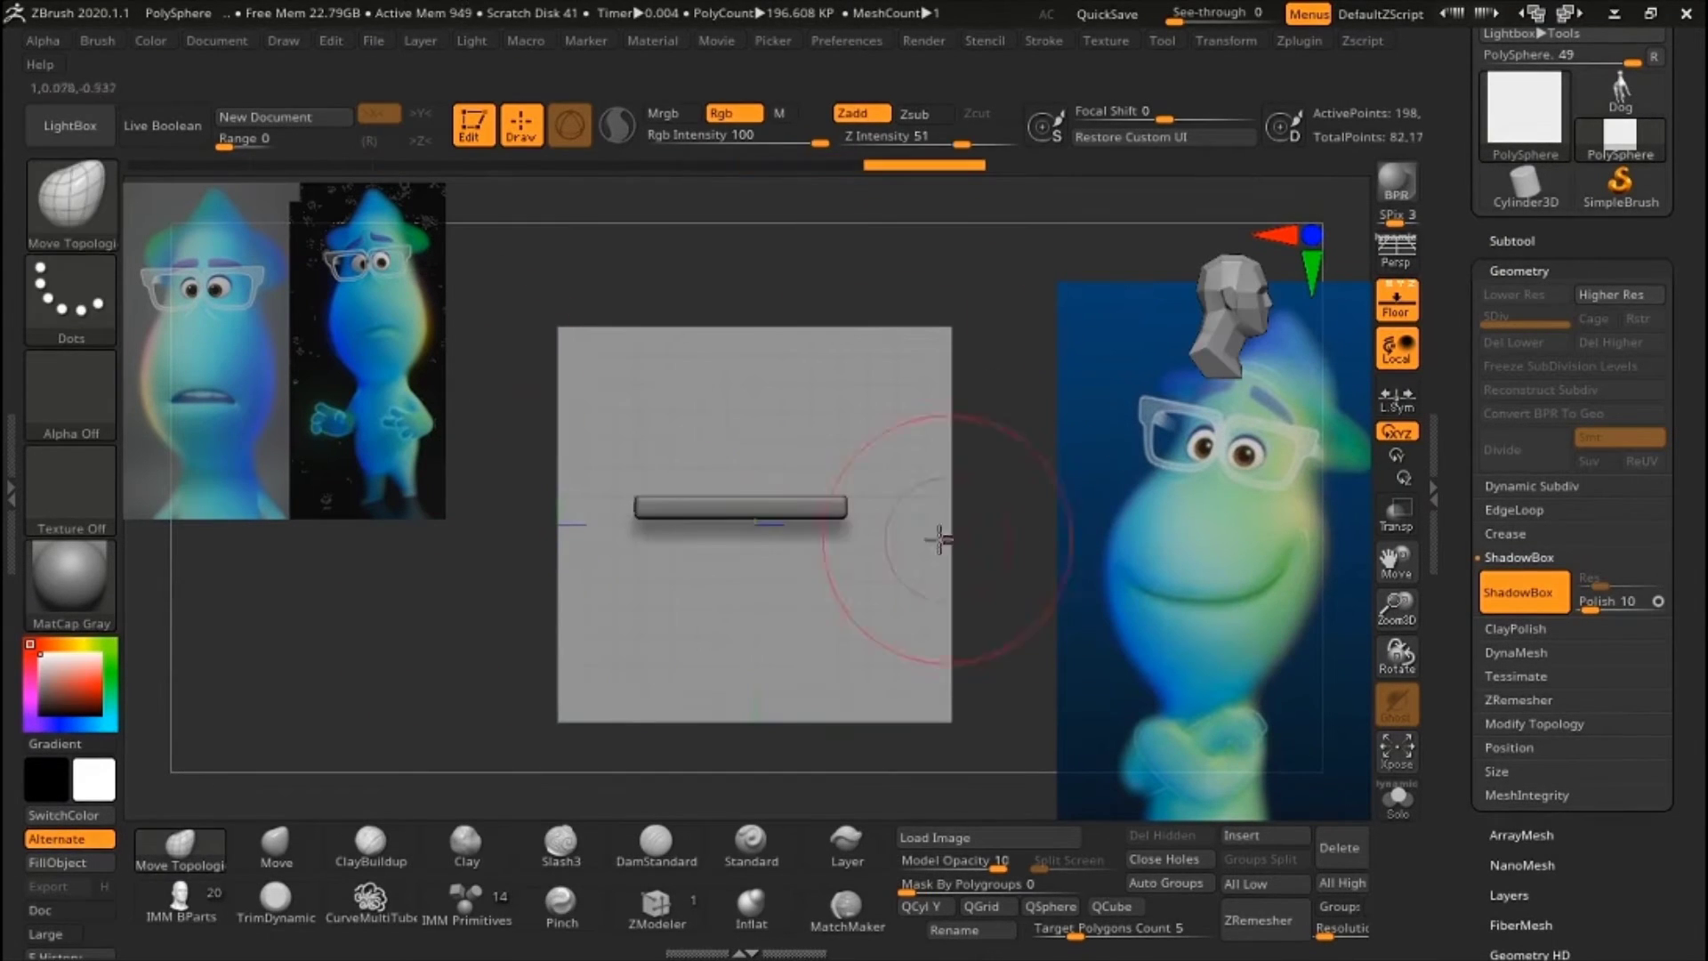
{"action": "left_click_drag", "start_coordinate": [635, 509], "coordinate": [634, 591], "text": "ctrl"}
{"action": "key", "text": "ctrl"}
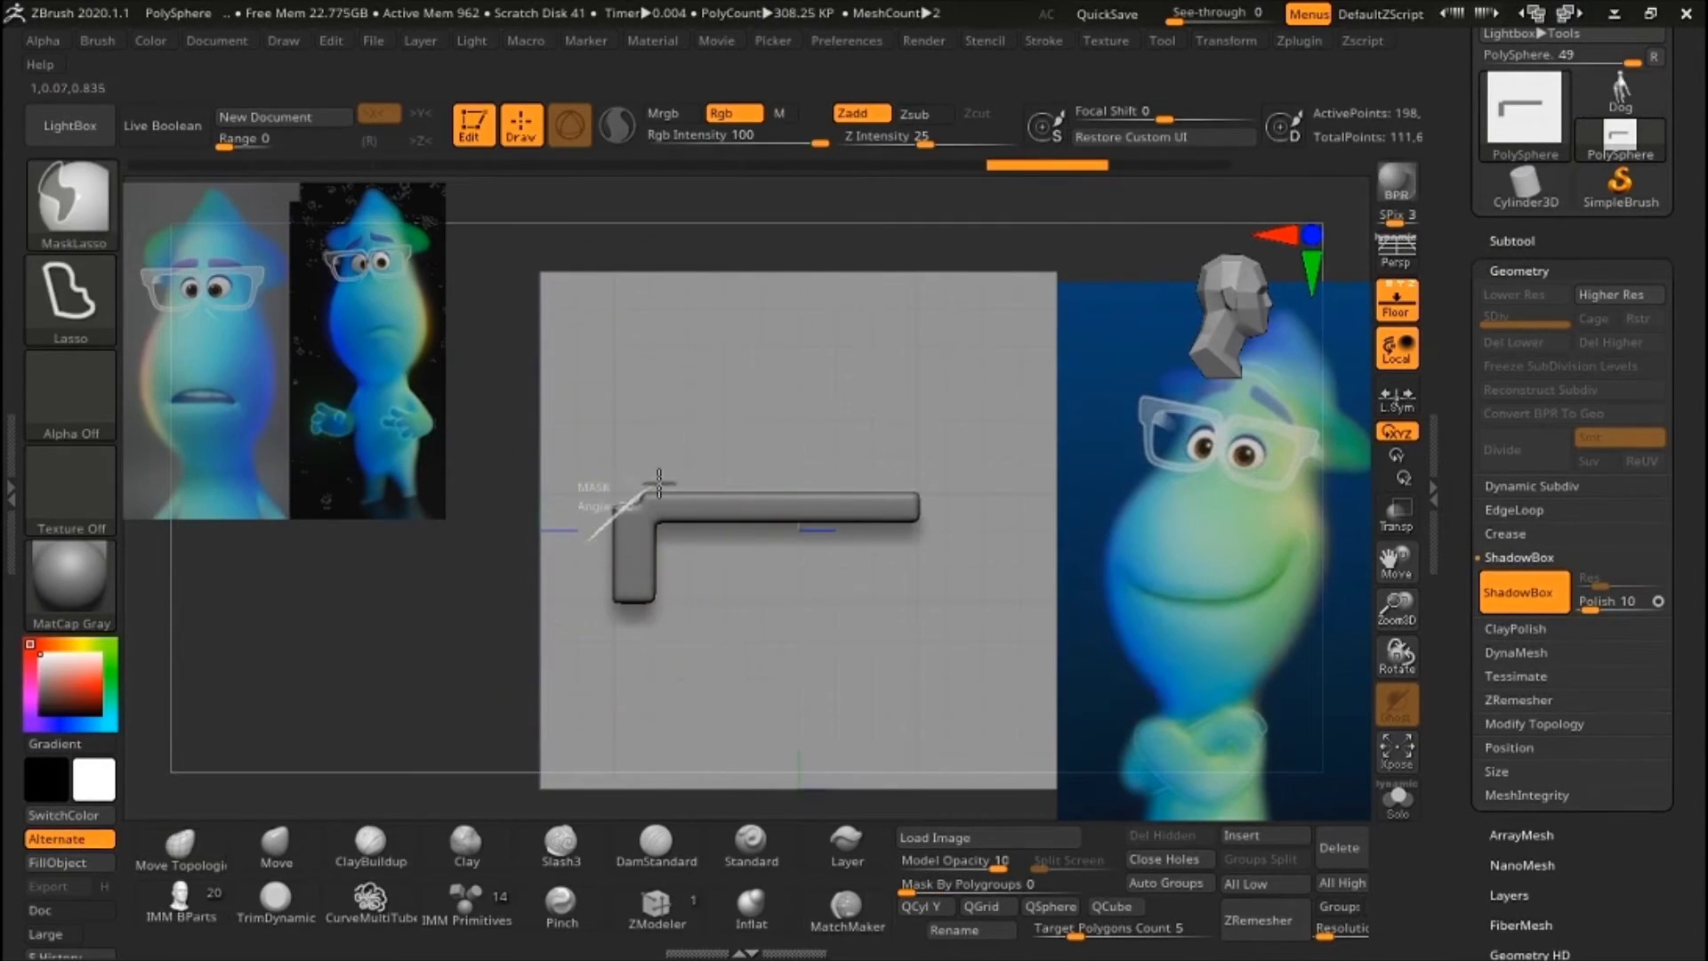
{"action": "left_click_drag", "start_coordinate": [698, 686], "coordinate": [946, 545], "text": "shift"}
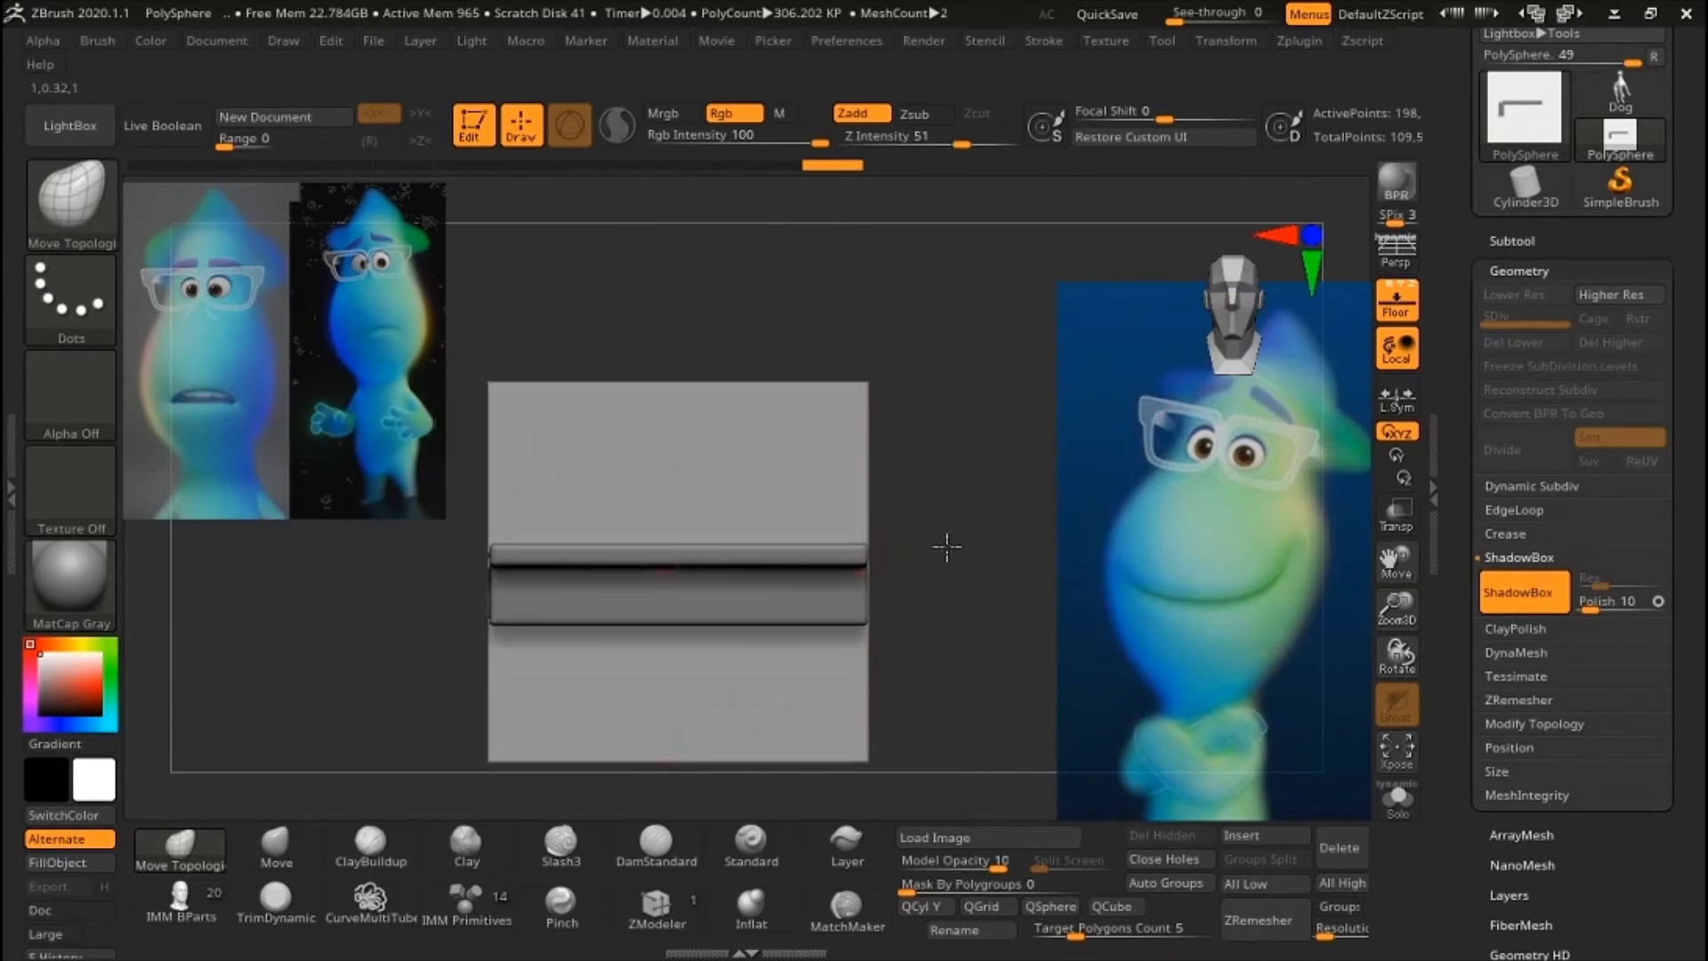
{"action": "left_click_drag", "start_coordinate": [659, 372], "coordinate": [669, 711], "text": "ctrl"}
{"action": "left_click_drag", "start_coordinate": [324, 591], "coordinate": [964, 564]}
{"action": "left_click", "coordinate": [1525, 592]}
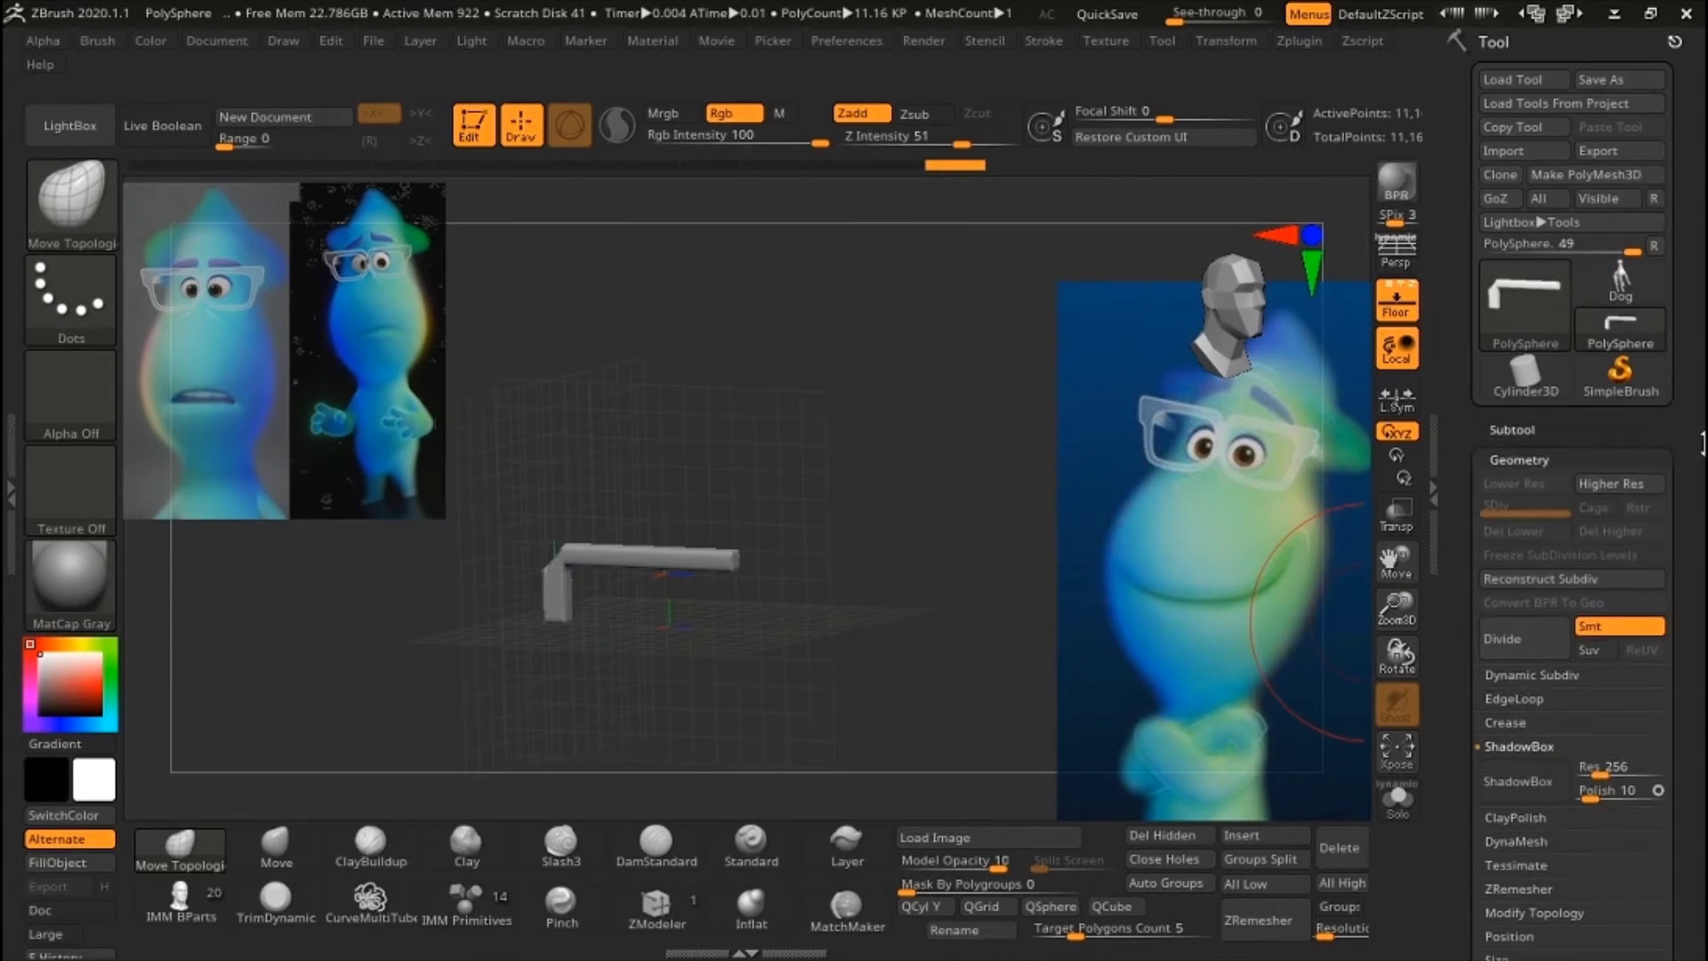
{"action": "left_click", "coordinate": [1620, 283]}
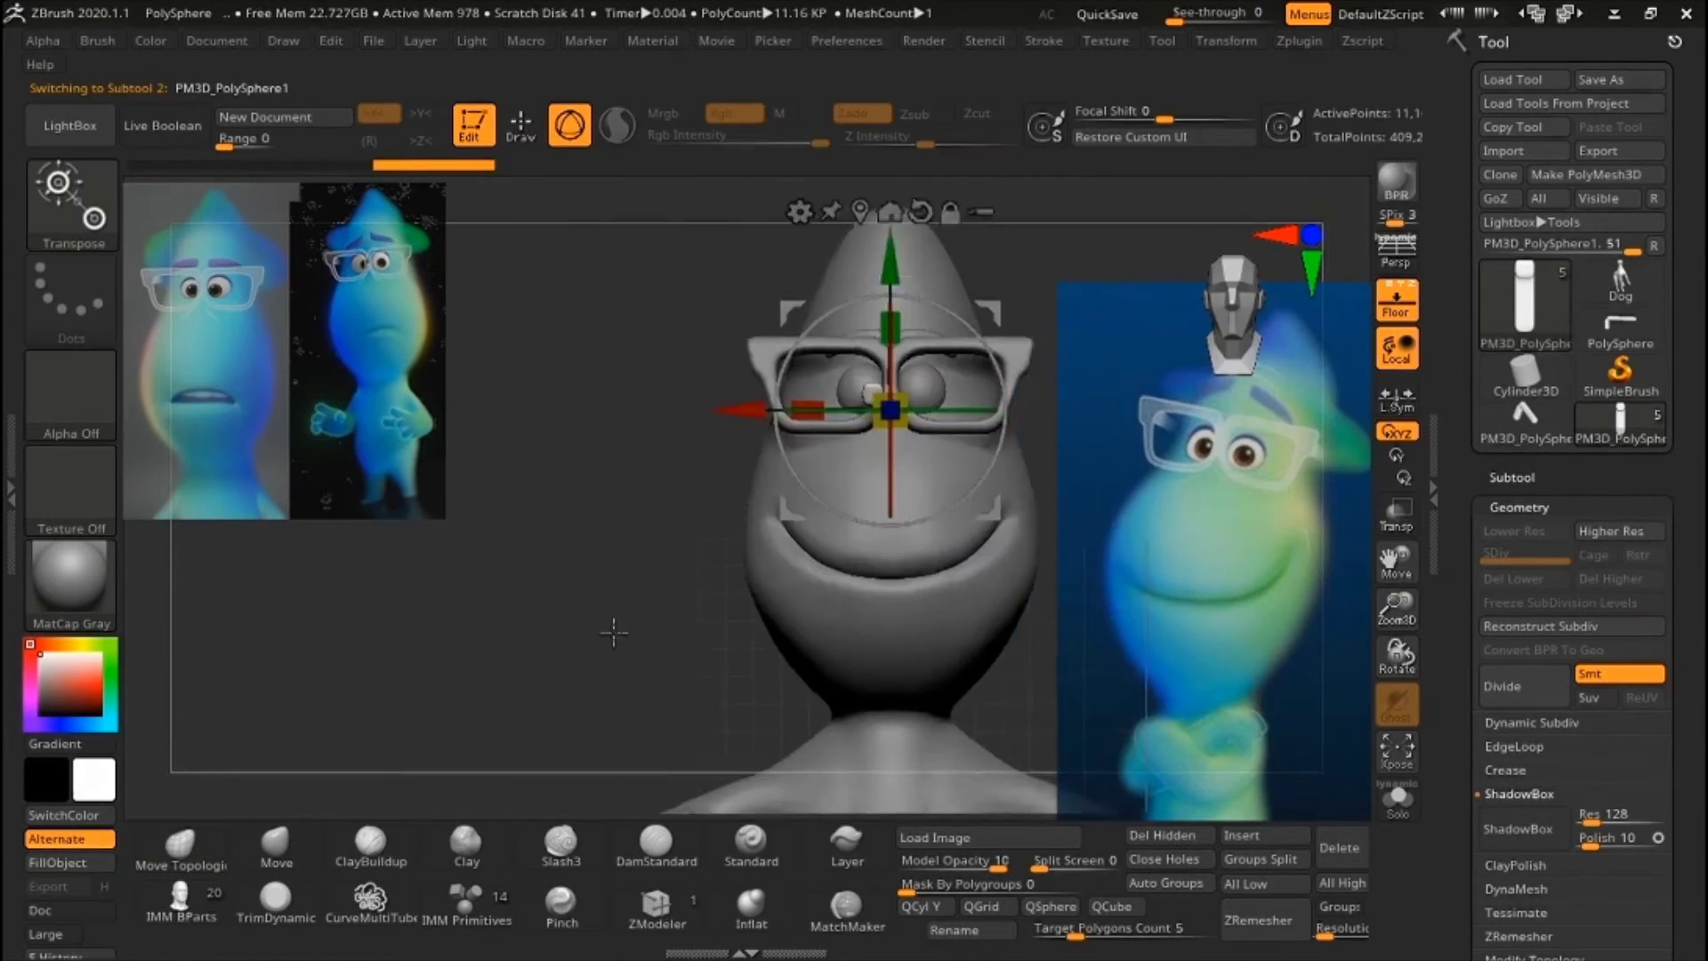
- Place the glasses arm beside the head with Transpose, then pick Move Topological
{"action": "mouse_move", "coordinate": [614, 633]}
{"action": "left_mouse_down"}
{"action": "mouse_move", "coordinate": [1005, 411]}
{"action": "mouse_move", "coordinate": [554, 609]}
{"action": "left_mouse_up"}
{"action": "key", "text": "q"}
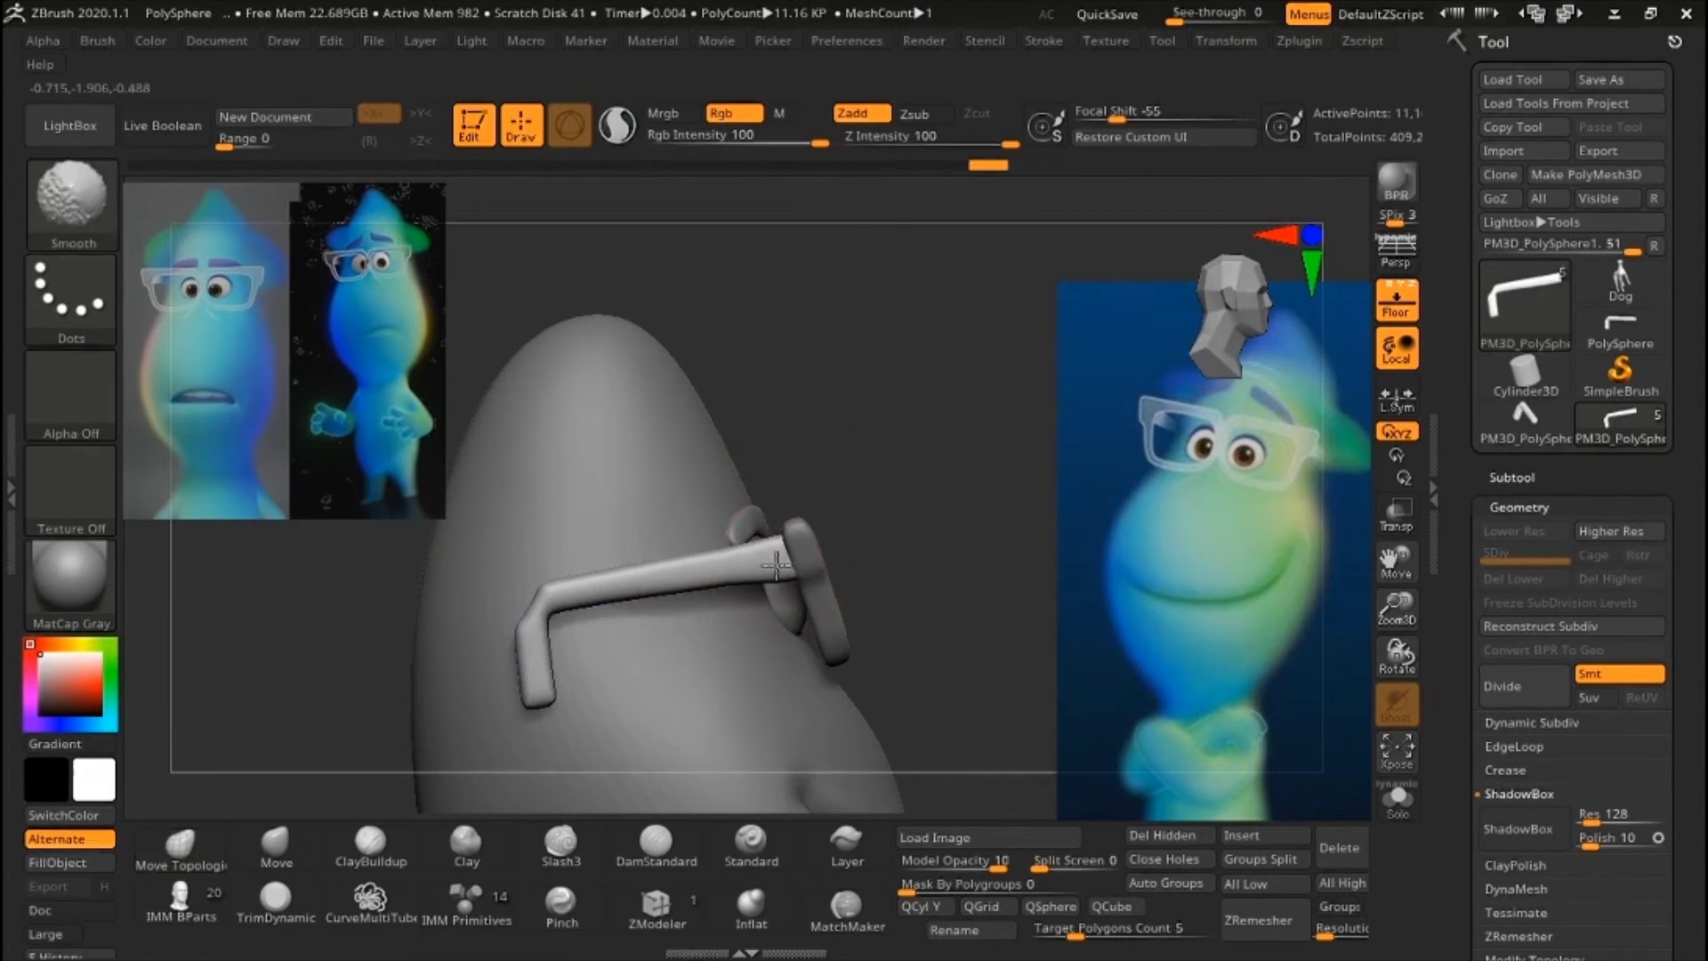
{"action": "mouse_move", "coordinate": [796, 577]}
{"action": "left_mouse_down"}
{"action": "mouse_move", "coordinate": [710, 527]}
{"action": "mouse_move", "coordinate": [363, 598]}
{"action": "left_mouse_up"}
{"action": "key", "text": "w"}
{"action": "key", "text": "q"}
{"action": "key", "text": "b"}
{"action": "key", "text": "i"}
{"action": "key", "text": "n"}
{"action": "key", "text": "b"}
{"action": "key", "text": "m"}
{"action": "key", "text": "t"}
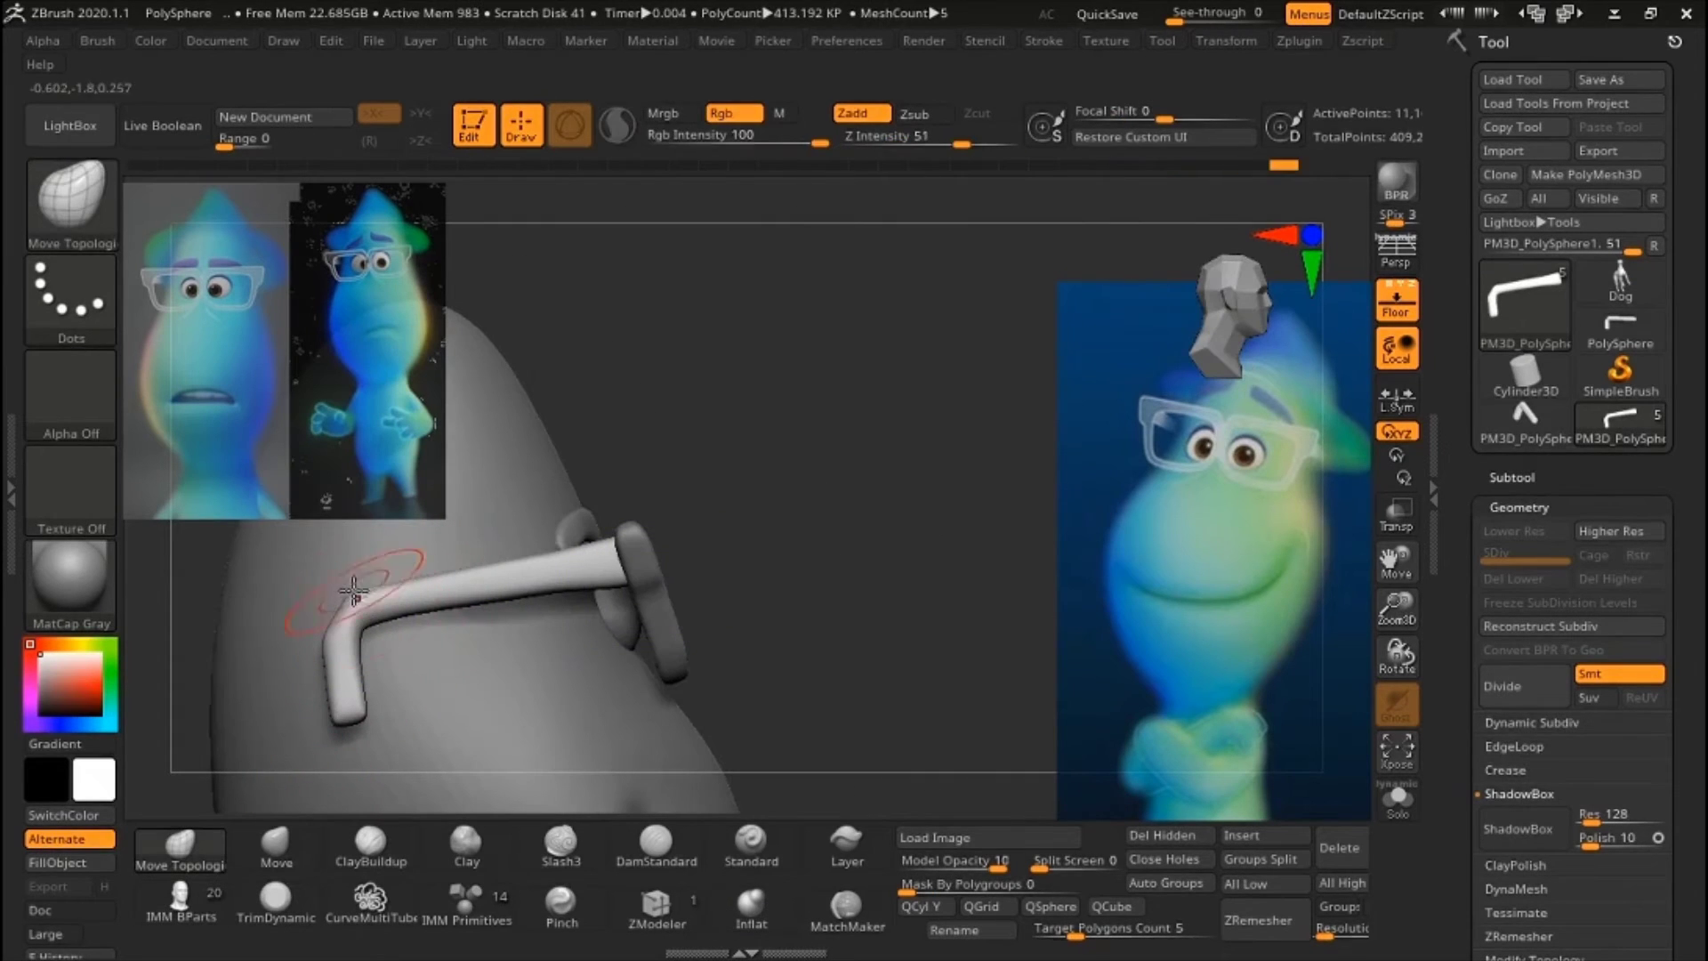
- Set up TrimDynamic with LazyMouse enabled for shaping the arm's bend
{"action": "mouse_move", "coordinate": [336, 685]}
{"action": "left_mouse_down"}
{"action": "mouse_move", "coordinate": [725, 495]}
{"action": "mouse_move", "coordinate": [979, 522]}
{"action": "mouse_move", "coordinate": [926, 611]}
{"action": "mouse_move", "coordinate": [549, 525]}
{"action": "mouse_move", "coordinate": [570, 617]}
{"action": "left_mouse_up"}
{"action": "key", "text": "b"}
{"action": "key", "text": "t"}
{"action": "key", "text": "d"}
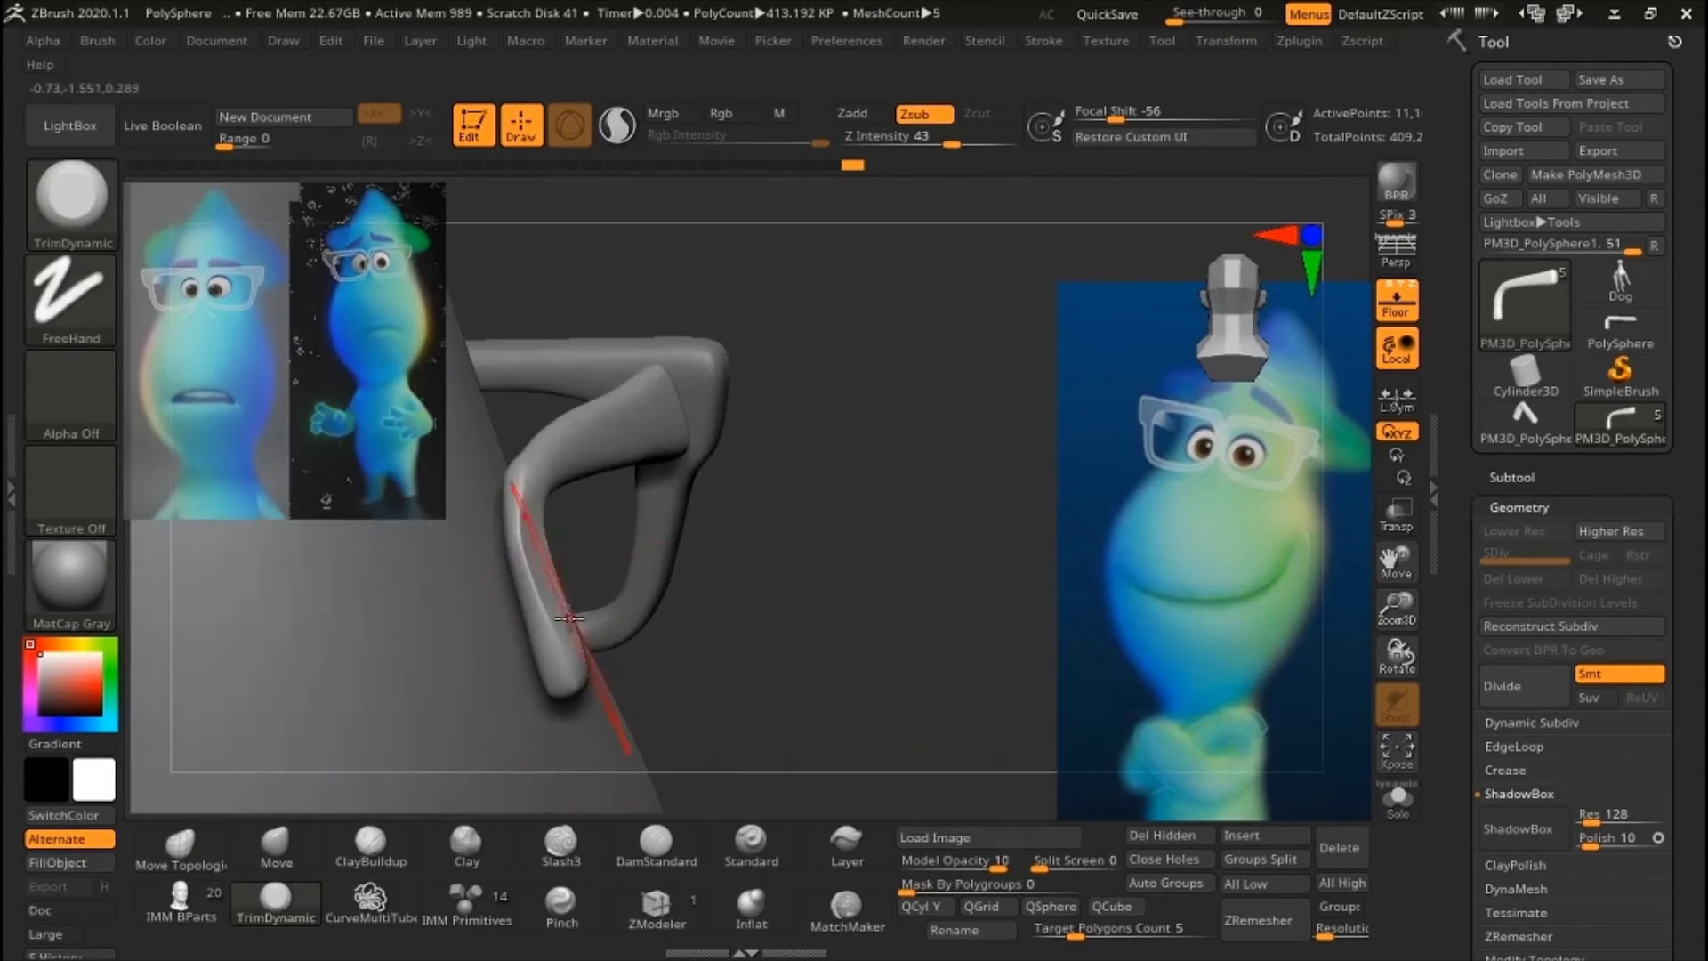
{"action": "mouse_move", "coordinate": [535, 486]}
{"action": "left_mouse_down"}
{"action": "mouse_move", "coordinate": [781, 589]}
{"action": "mouse_move", "coordinate": [762, 392]}
{"action": "mouse_move", "coordinate": [661, 361]}
{"action": "mouse_move", "coordinate": [858, 564]}
{"action": "left_mouse_up"}
{"action": "left_click", "coordinate": [1044, 40]}
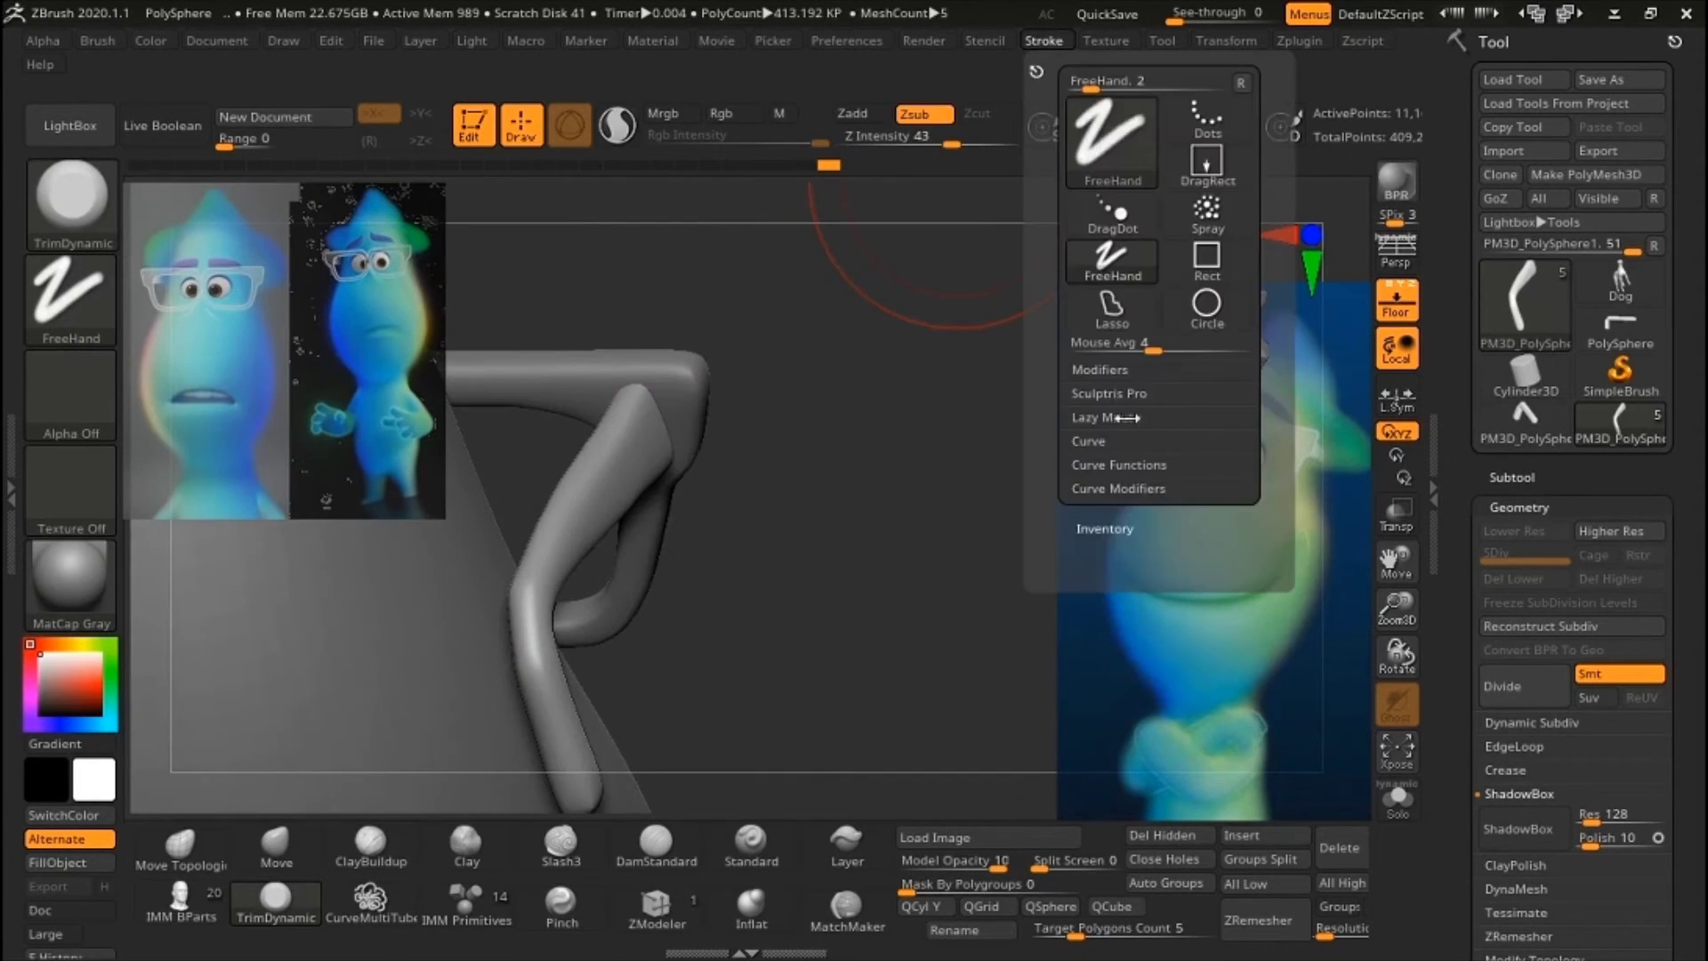
{"action": "left_click", "coordinate": [1043, 40]}
{"action": "left_click", "coordinate": [1112, 439]}
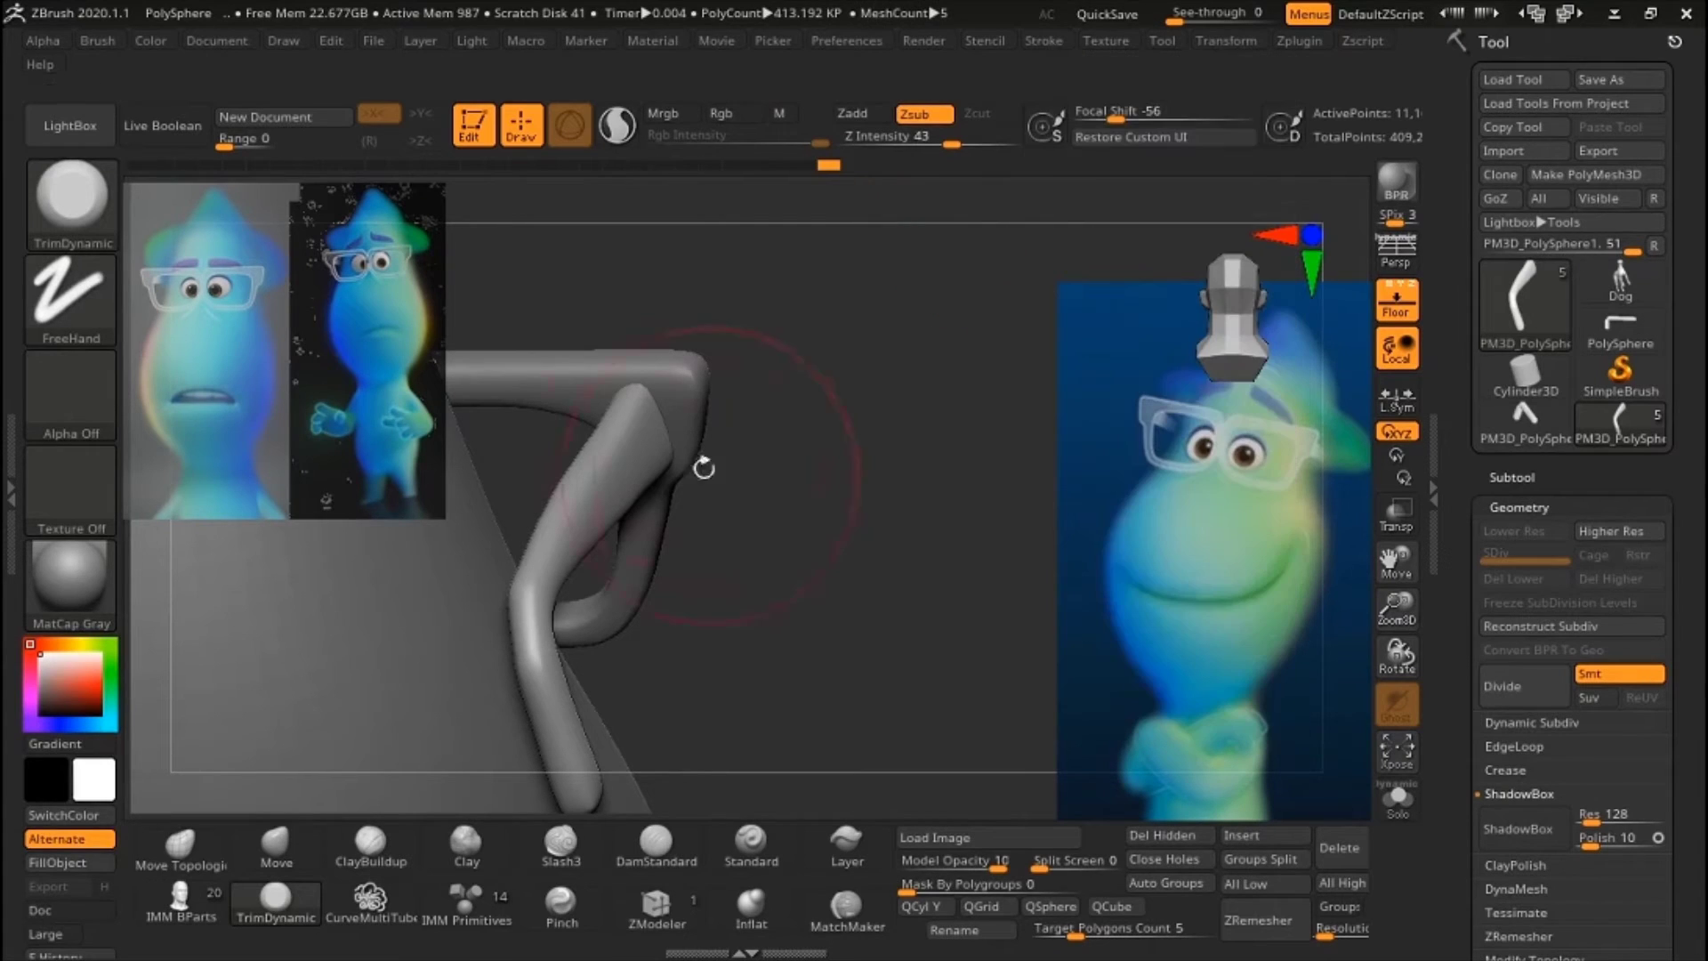
{"action": "left_click", "coordinate": [1043, 40]}
- Shape the arm's bend from several angles, then return to Move Topological and the front view
{"action": "mouse_move", "coordinate": [534, 623]}
{"action": "left_mouse_down"}
{"action": "mouse_move", "coordinate": [858, 608]}
{"action": "mouse_move", "coordinate": [786, 374]}
{"action": "left_mouse_up"}
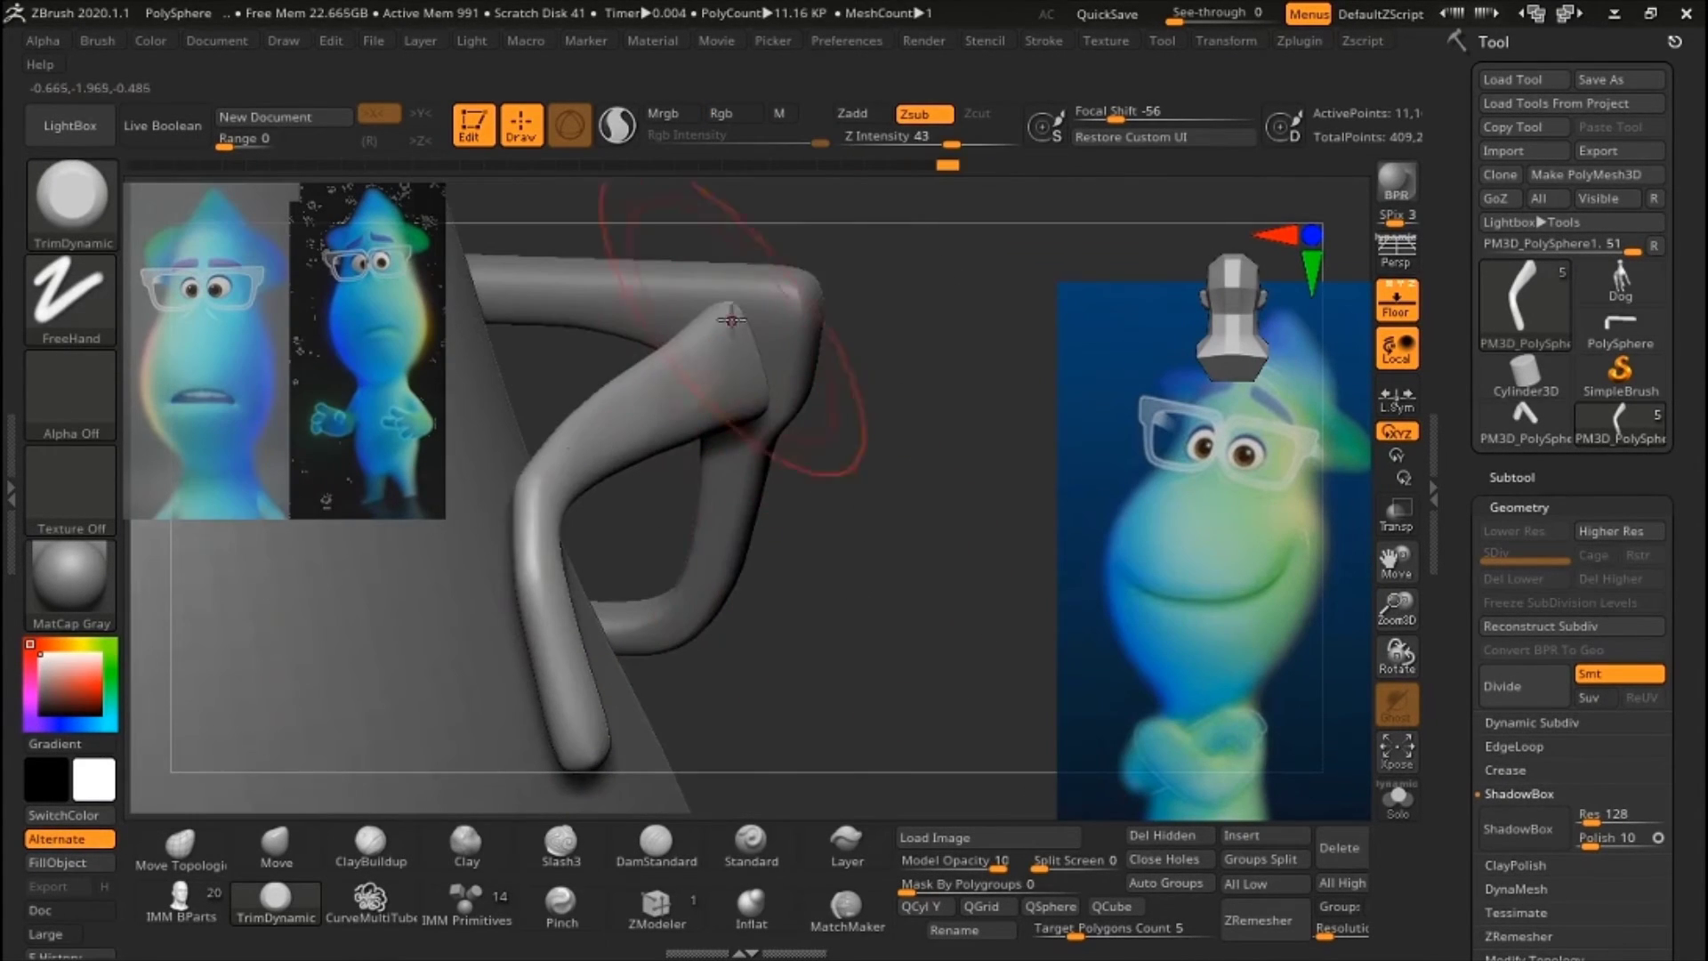
{"action": "mouse_move", "coordinate": [608, 369]}
{"action": "left_mouse_down"}
{"action": "mouse_move", "coordinate": [1000, 404]}
{"action": "mouse_move", "coordinate": [809, 534]}
{"action": "left_mouse_up"}
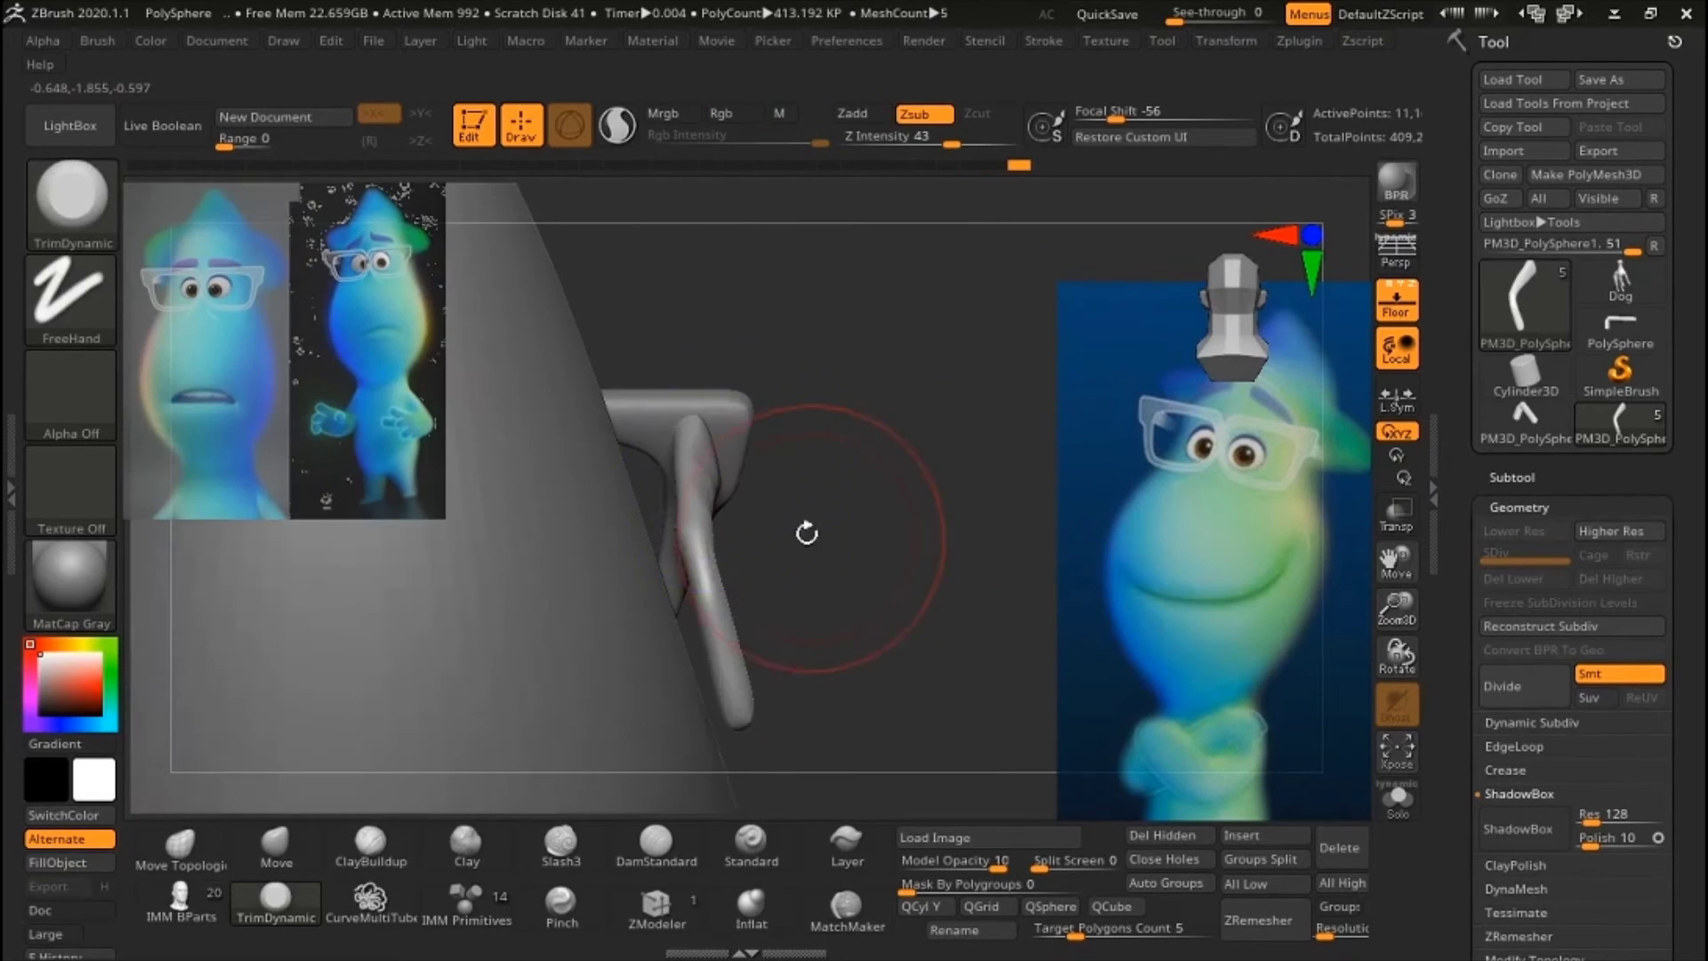
{"action": "mouse_move", "coordinate": [892, 472]}
{"action": "left_mouse_down"}
{"action": "mouse_move", "coordinate": [908, 590]}
{"action": "mouse_move", "coordinate": [930, 603]}
{"action": "mouse_move", "coordinate": [827, 473]}
{"action": "mouse_move", "coordinate": [959, 597]}
{"action": "mouse_move", "coordinate": [934, 561]}
{"action": "left_mouse_up"}
{"action": "key", "text": "b"}
{"action": "key", "text": "m"}
{"action": "key", "text": "t"}
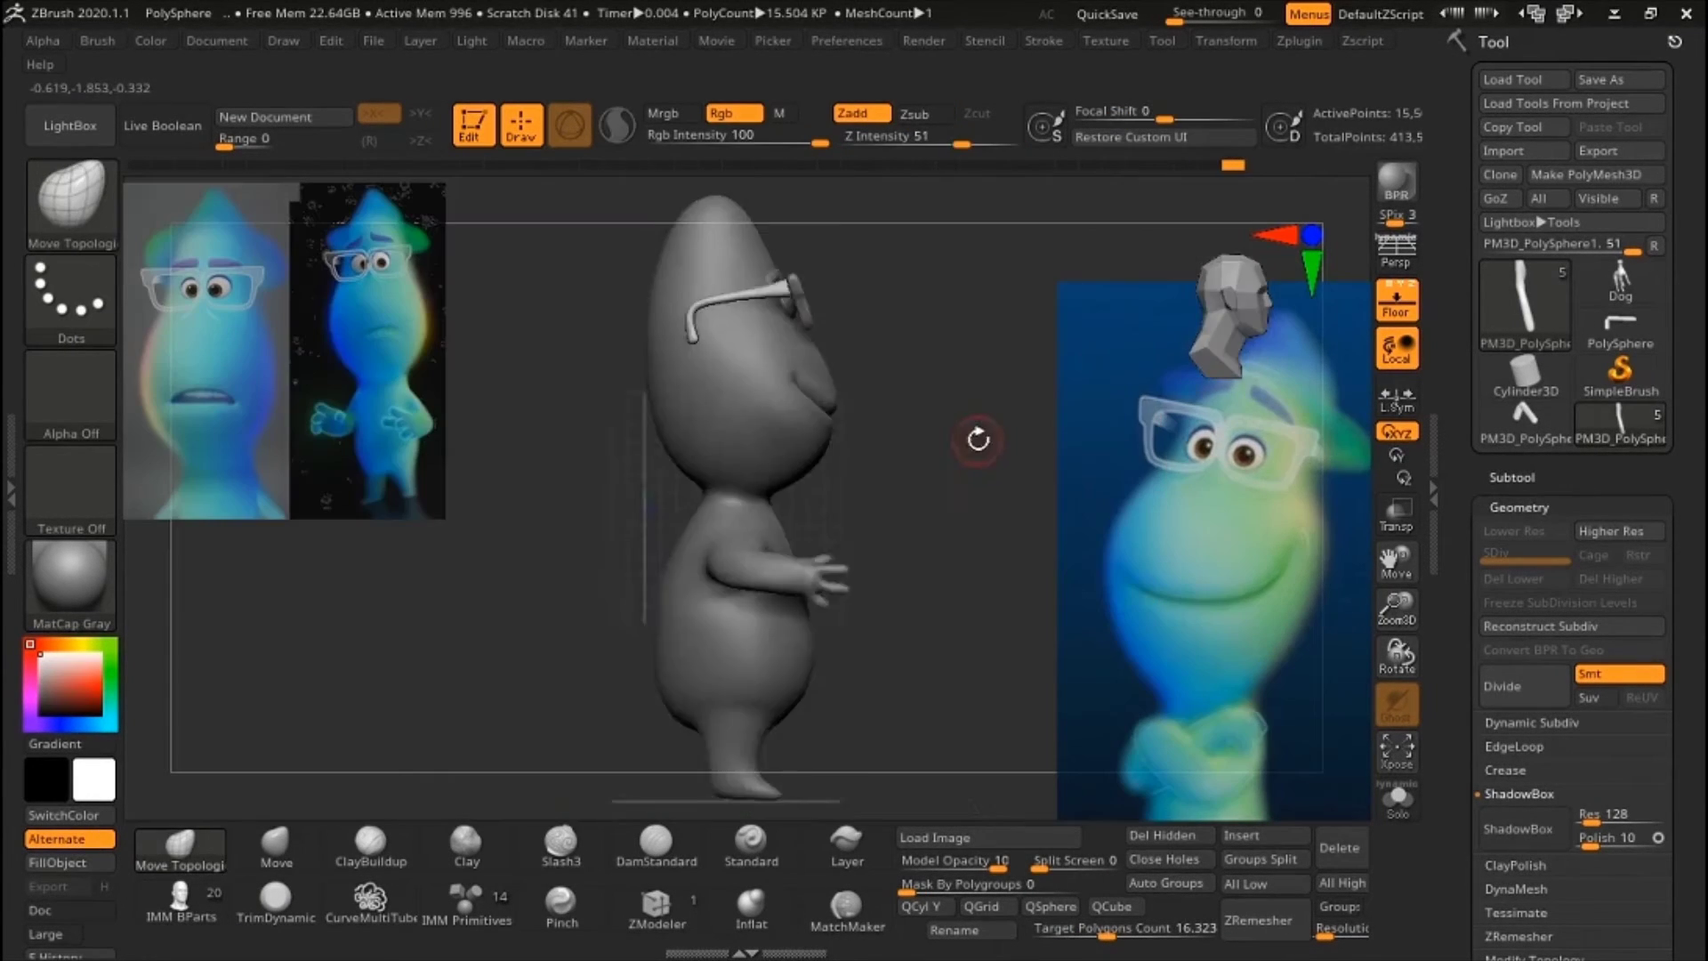
{"action": "left_click_drag", "start_coordinate": [976, 442], "coordinate": [1154, 557]}
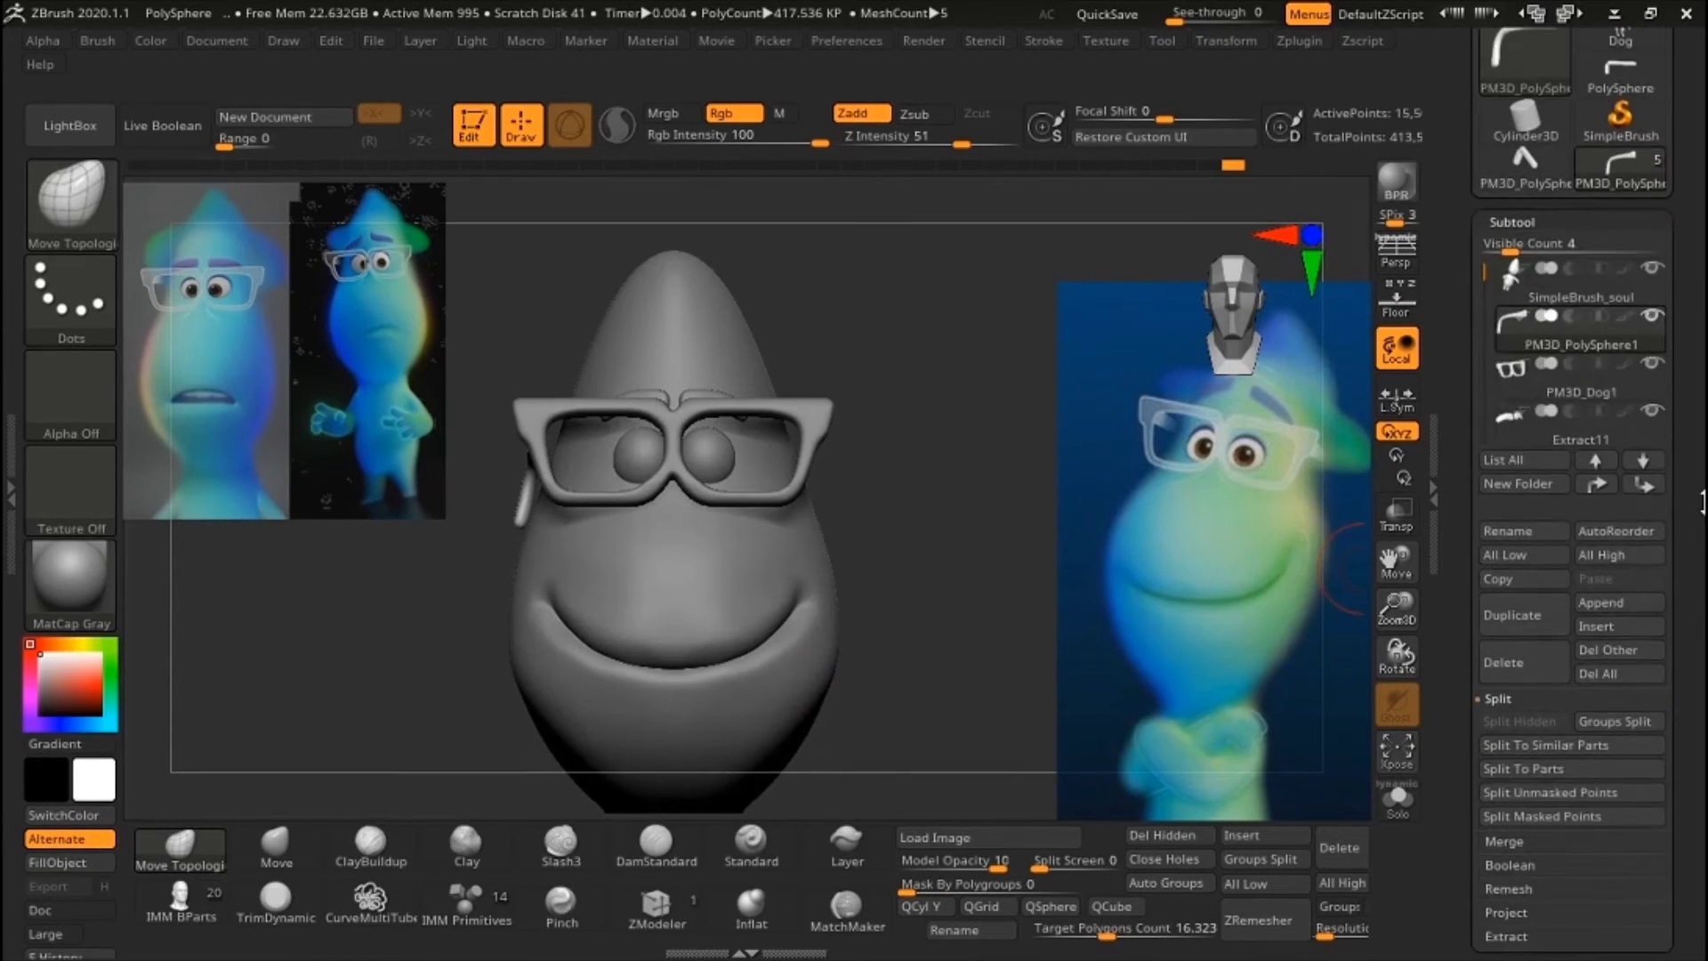
- Insert a cylinder as the hat brim and subdivide it for smoother geometry
{"action": "mouse_move", "coordinate": [975, 595]}
{"action": "left_mouse_down"}
{"action": "mouse_move", "coordinate": [928, 504]}
{"action": "mouse_move", "coordinate": [983, 660]}
{"action": "mouse_move", "coordinate": [682, 623]}
{"action": "mouse_move", "coordinate": [958, 561]}
{"action": "mouse_move", "coordinate": [926, 507]}
{"action": "left_mouse_up"}
{"action": "left_click", "coordinate": [1241, 835]}
{"action": "left_click", "coordinate": [878, 356]}
{"action": "key", "text": "w"}
{"action": "key", "text": "q"}
{"action": "key", "text": "ctrl+d"}
{"action": "mouse_move", "coordinate": [965, 572]}
{"action": "left_mouse_down"}
{"action": "mouse_move", "coordinate": [961, 609]}
{"action": "mouse_move", "coordinate": [881, 534]}
{"action": "mouse_move", "coordinate": [888, 572]}
{"action": "mouse_move", "coordinate": [883, 456]}
{"action": "left_mouse_up"}
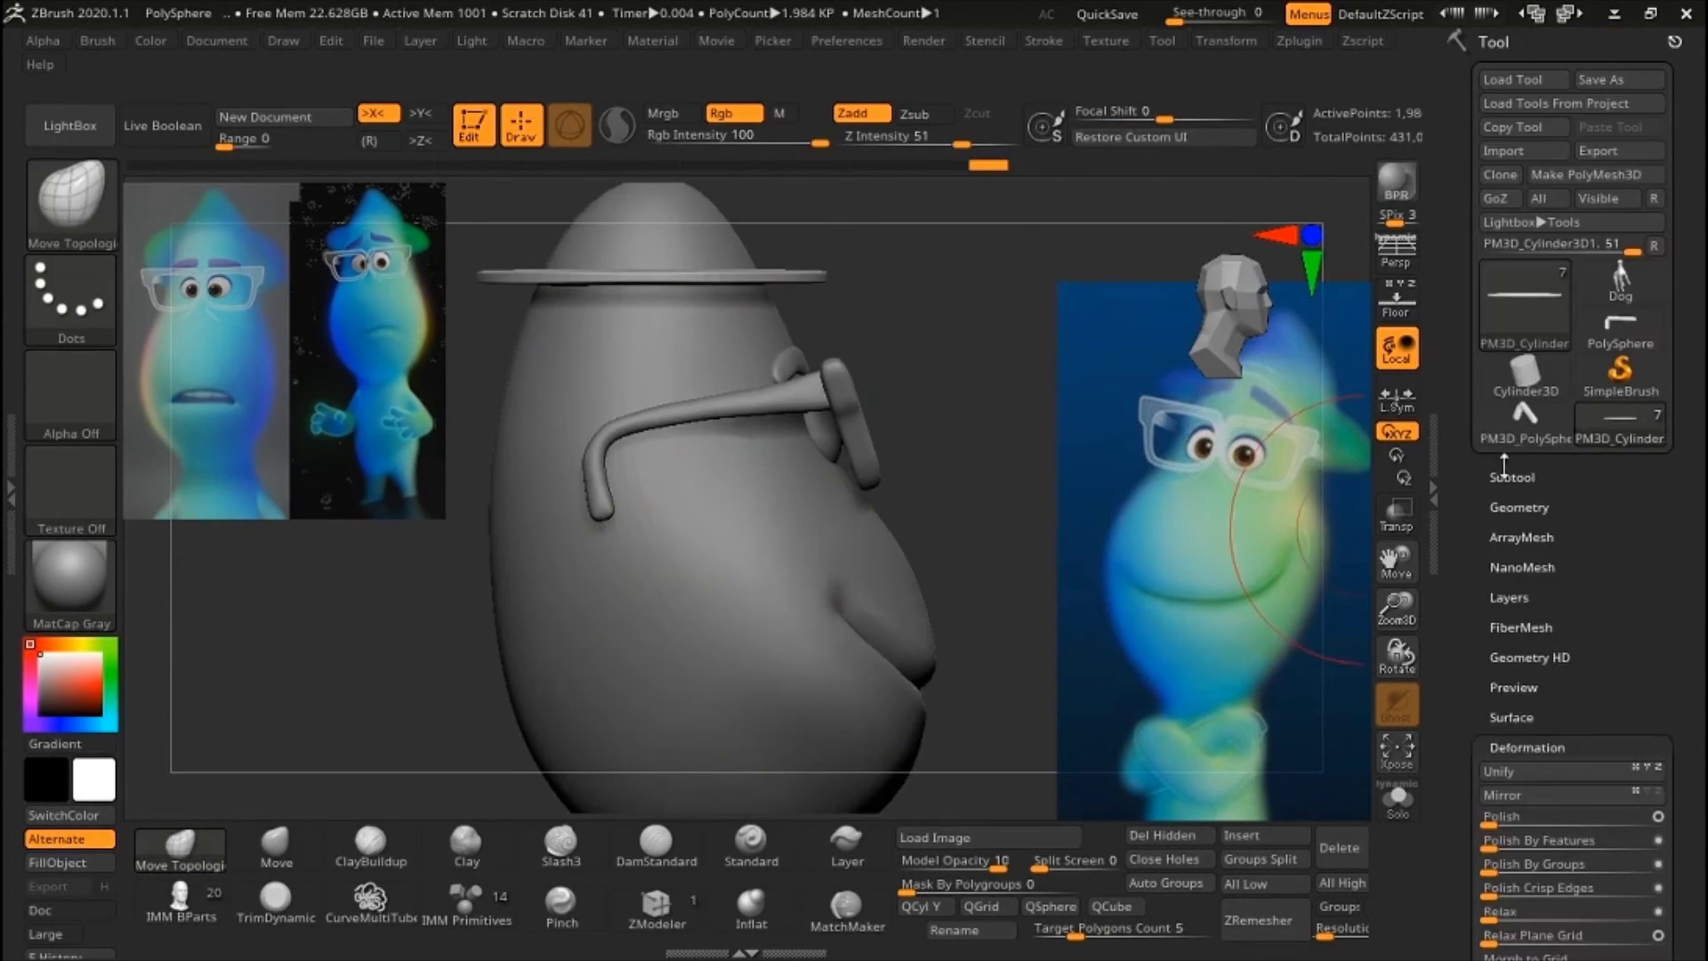
- Extract the hat crown from the body as a new subtool and frame it from the front
{"action": "left_click", "coordinate": [1512, 136]}
{"action": "left_click", "coordinate": [1506, 647]}
{"action": "left_click", "coordinate": [1503, 717]}
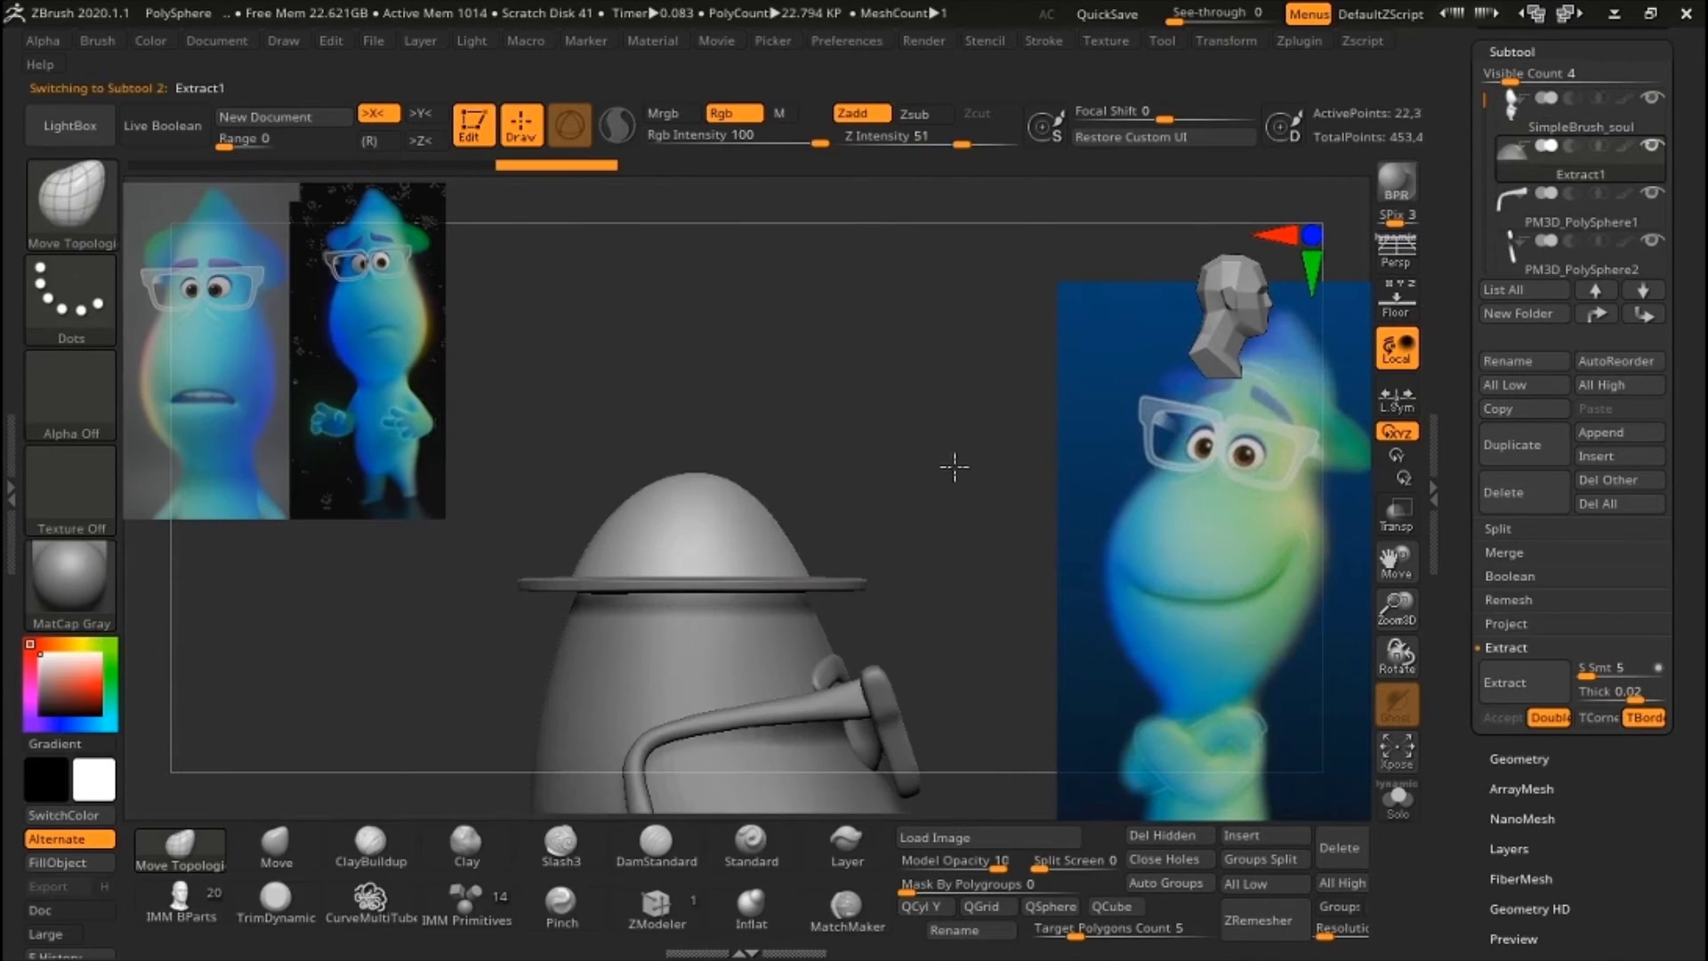
{"action": "left_click_drag", "start_coordinate": [703, 481], "coordinate": [747, 507]}
{"action": "mouse_move", "coordinate": [1023, 463]}
{"action": "left_mouse_down"}
{"action": "mouse_move", "coordinate": [841, 491]}
{"action": "mouse_move", "coordinate": [779, 556]}
{"action": "left_mouse_up"}
{"action": "key", "text": "w"}
{"action": "key", "text": "f"}
{"action": "key", "text": "q"}
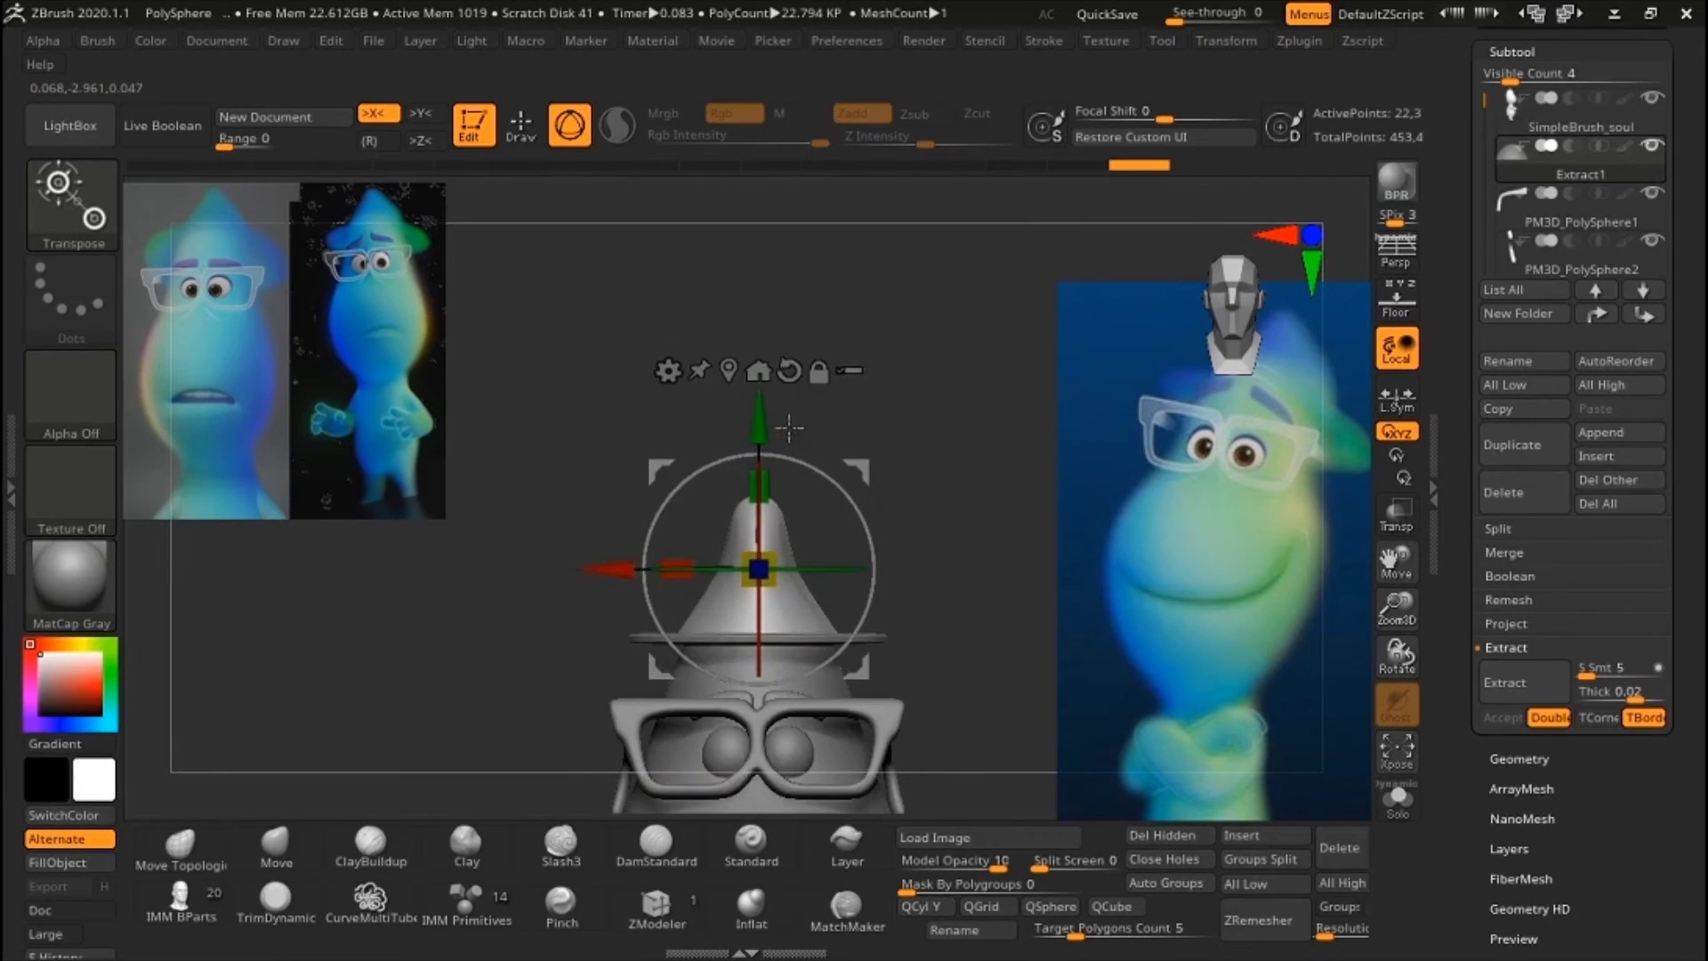
{"action": "left_click_drag", "start_coordinate": [916, 565], "coordinate": [961, 599], "text": "alt"}
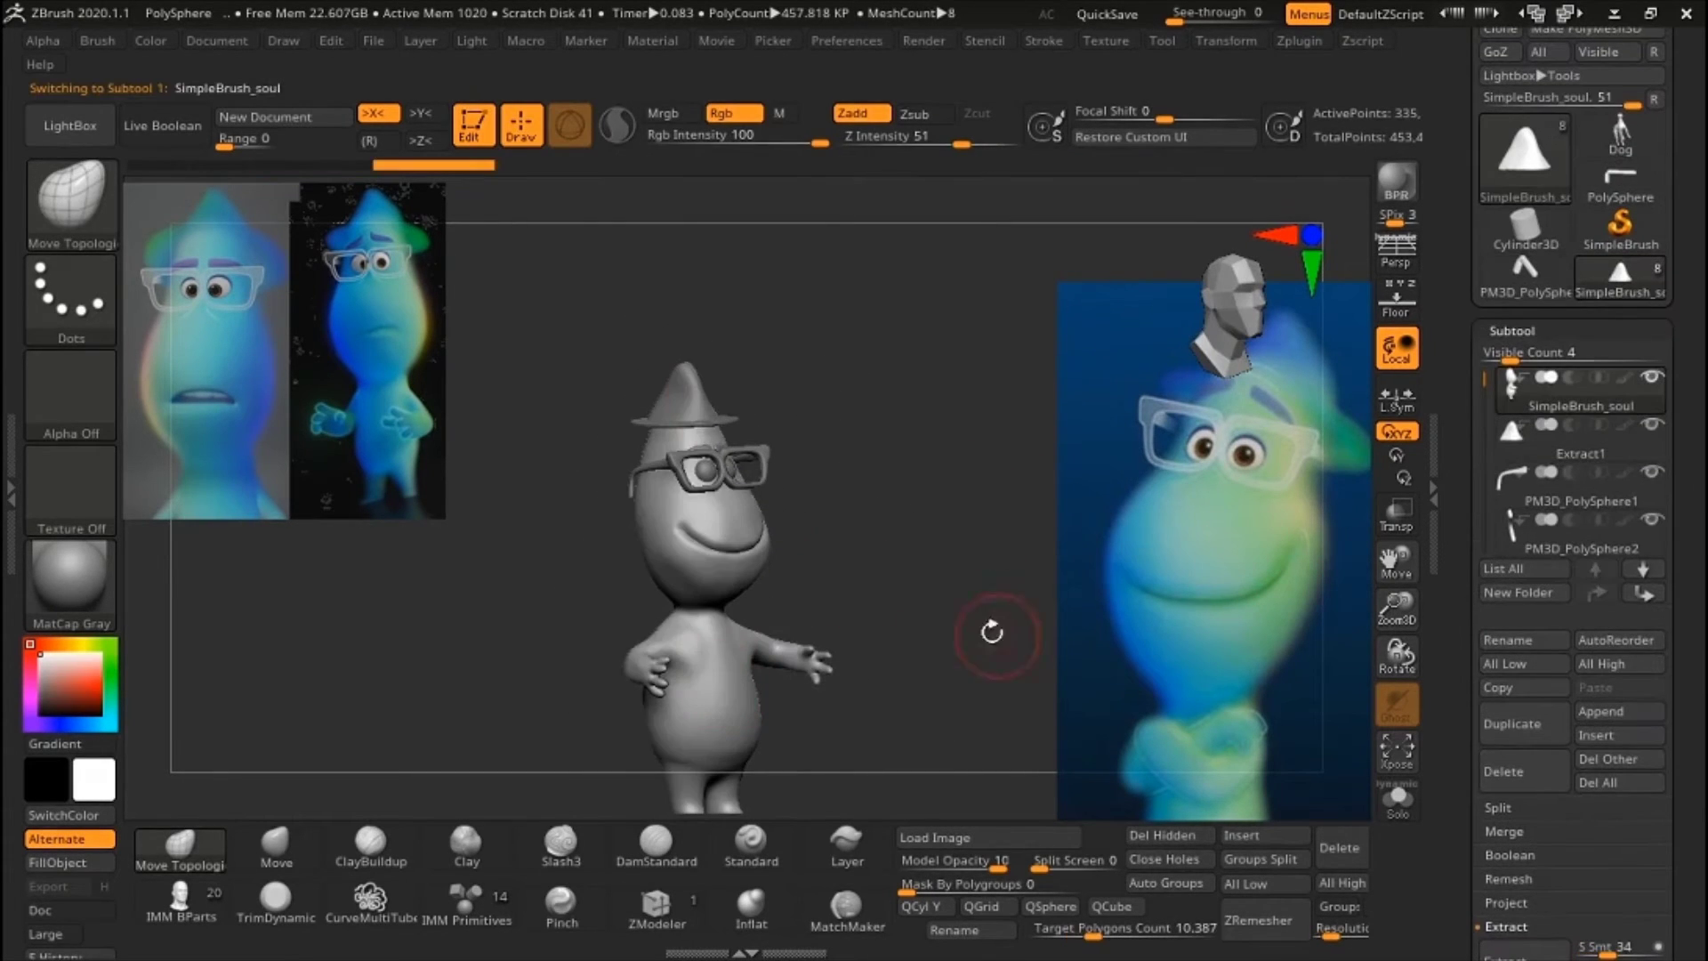
- Merge the crown with the brim, remesh them into one hat surface, and subdivide it
{"action": "left_click", "coordinate": [1504, 815]}
{"action": "left_click", "coordinate": [1288, 887]}
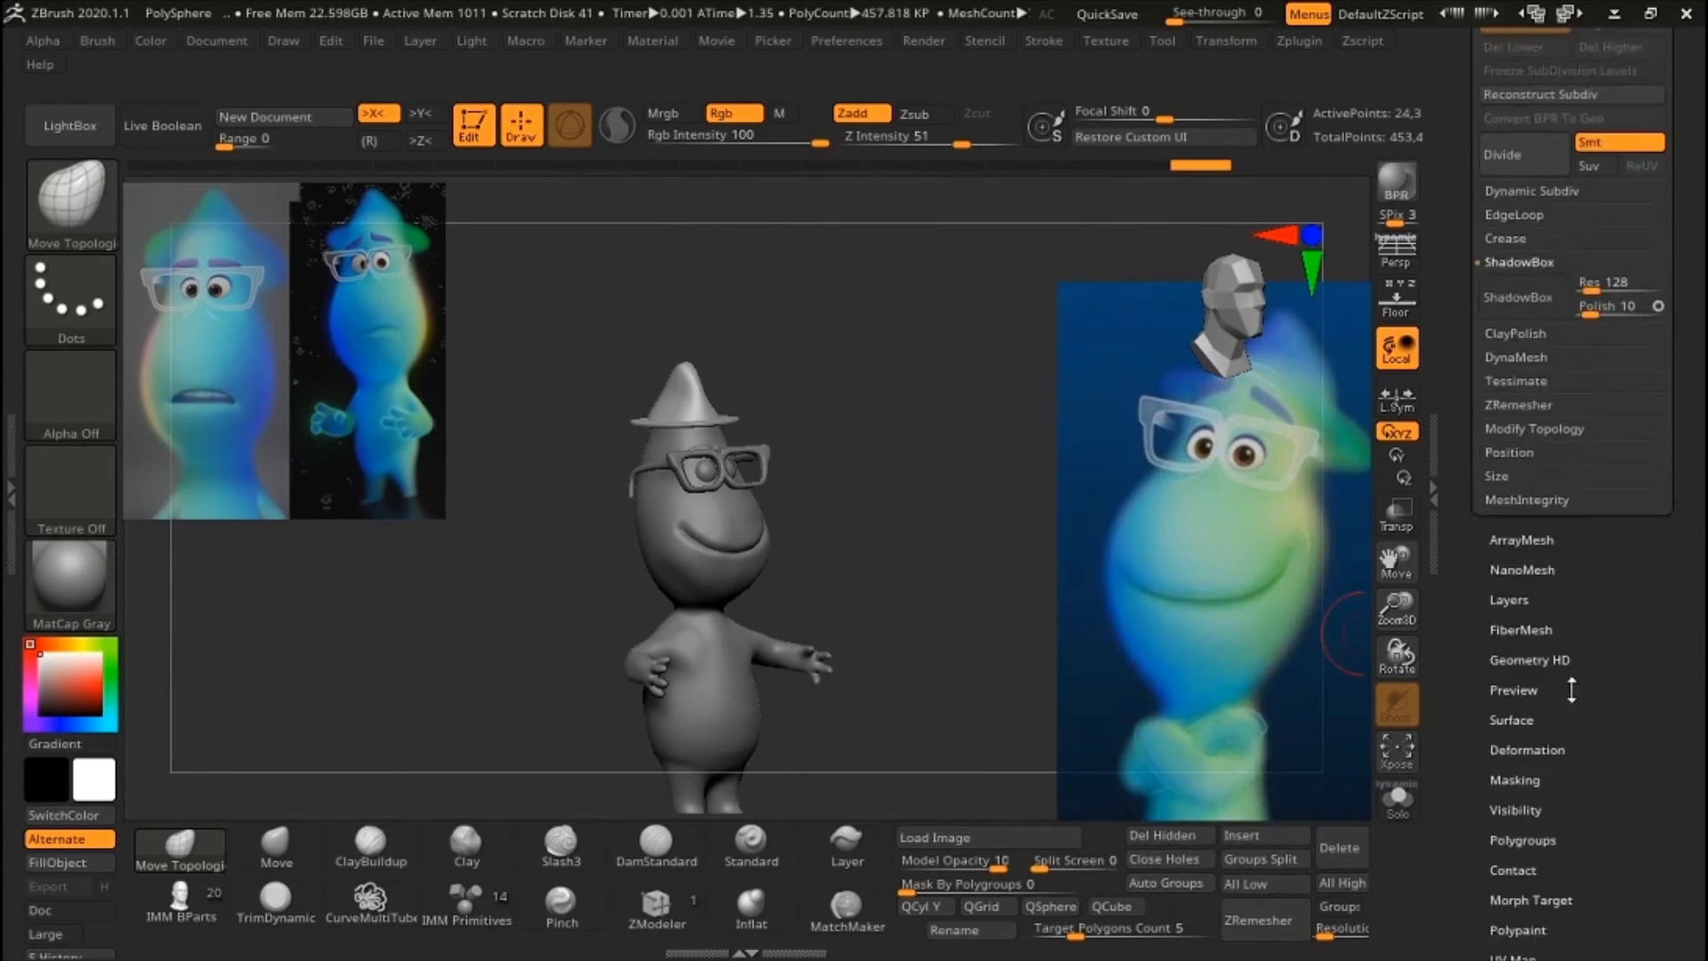
{"action": "left_click", "coordinate": [1512, 660]}
{"action": "key", "text": "f"}
{"action": "key", "text": "ctrl+d"}
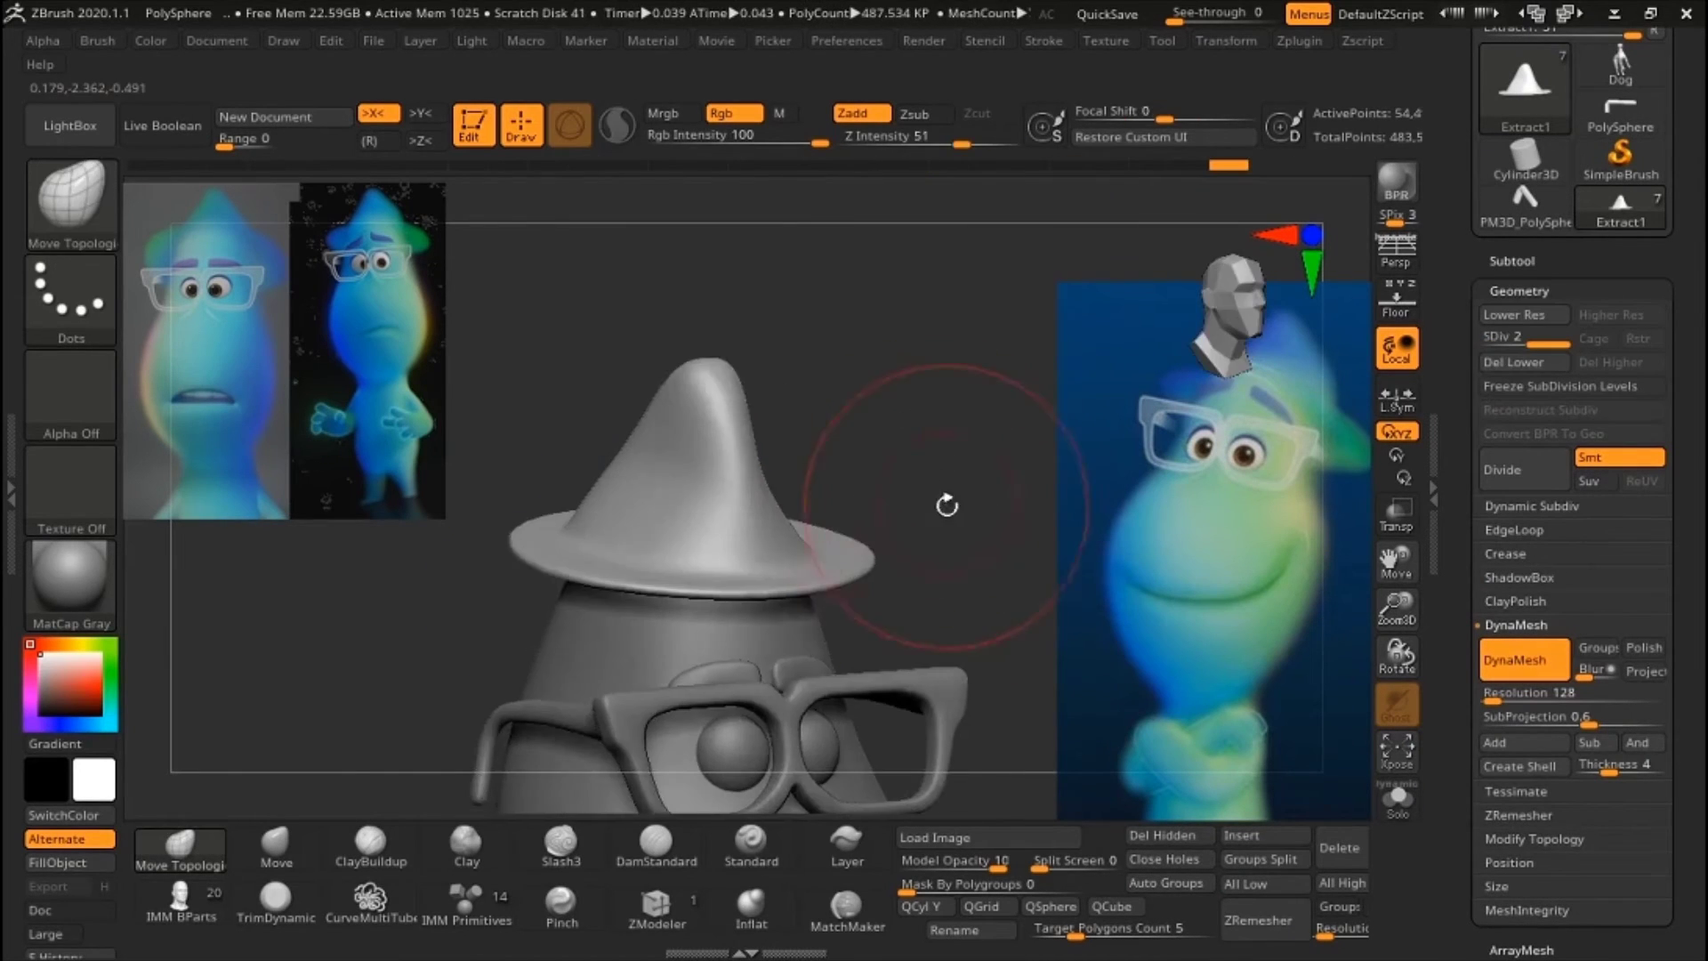
{"action": "left_click_drag", "start_coordinate": [839, 496], "coordinate": [570, 600]}
- Tilt the brim up on the right with a wavy edge, then view it three-quarter
{"action": "key", "text": "w"}
{"action": "left_click_drag", "start_coordinate": [783, 420], "coordinate": [656, 582], "text": "shift"}
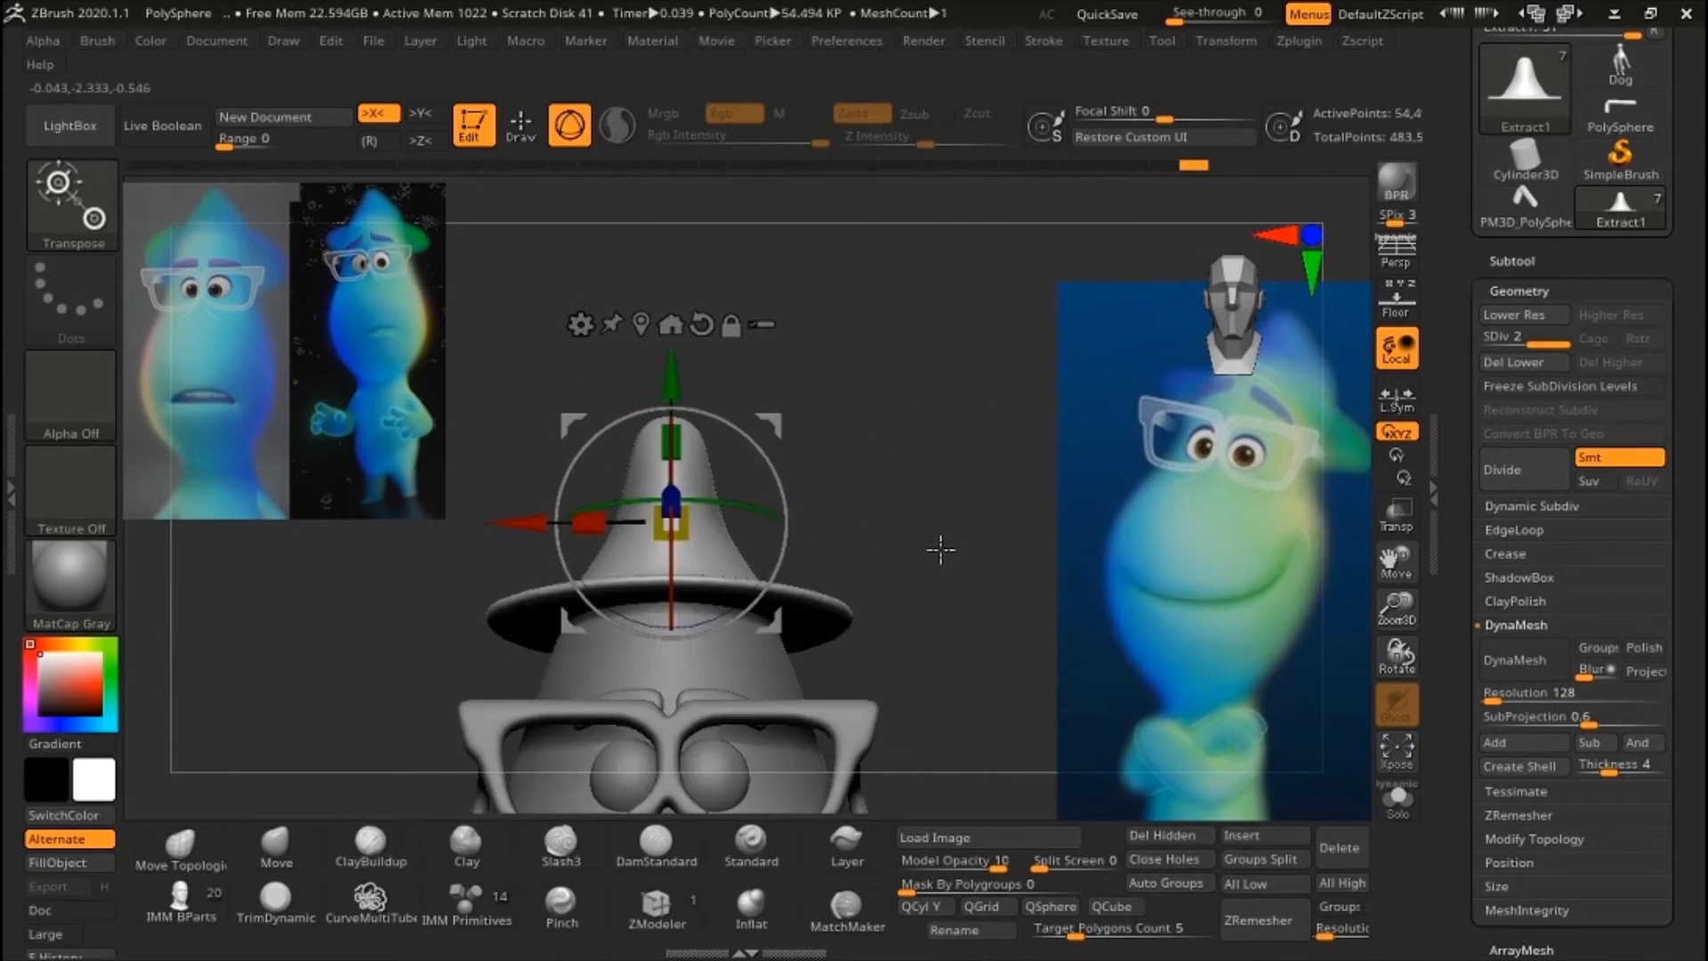
{"action": "key", "text": "q"}
{"action": "left_click_drag", "start_coordinate": [703, 651], "coordinate": [903, 659]}
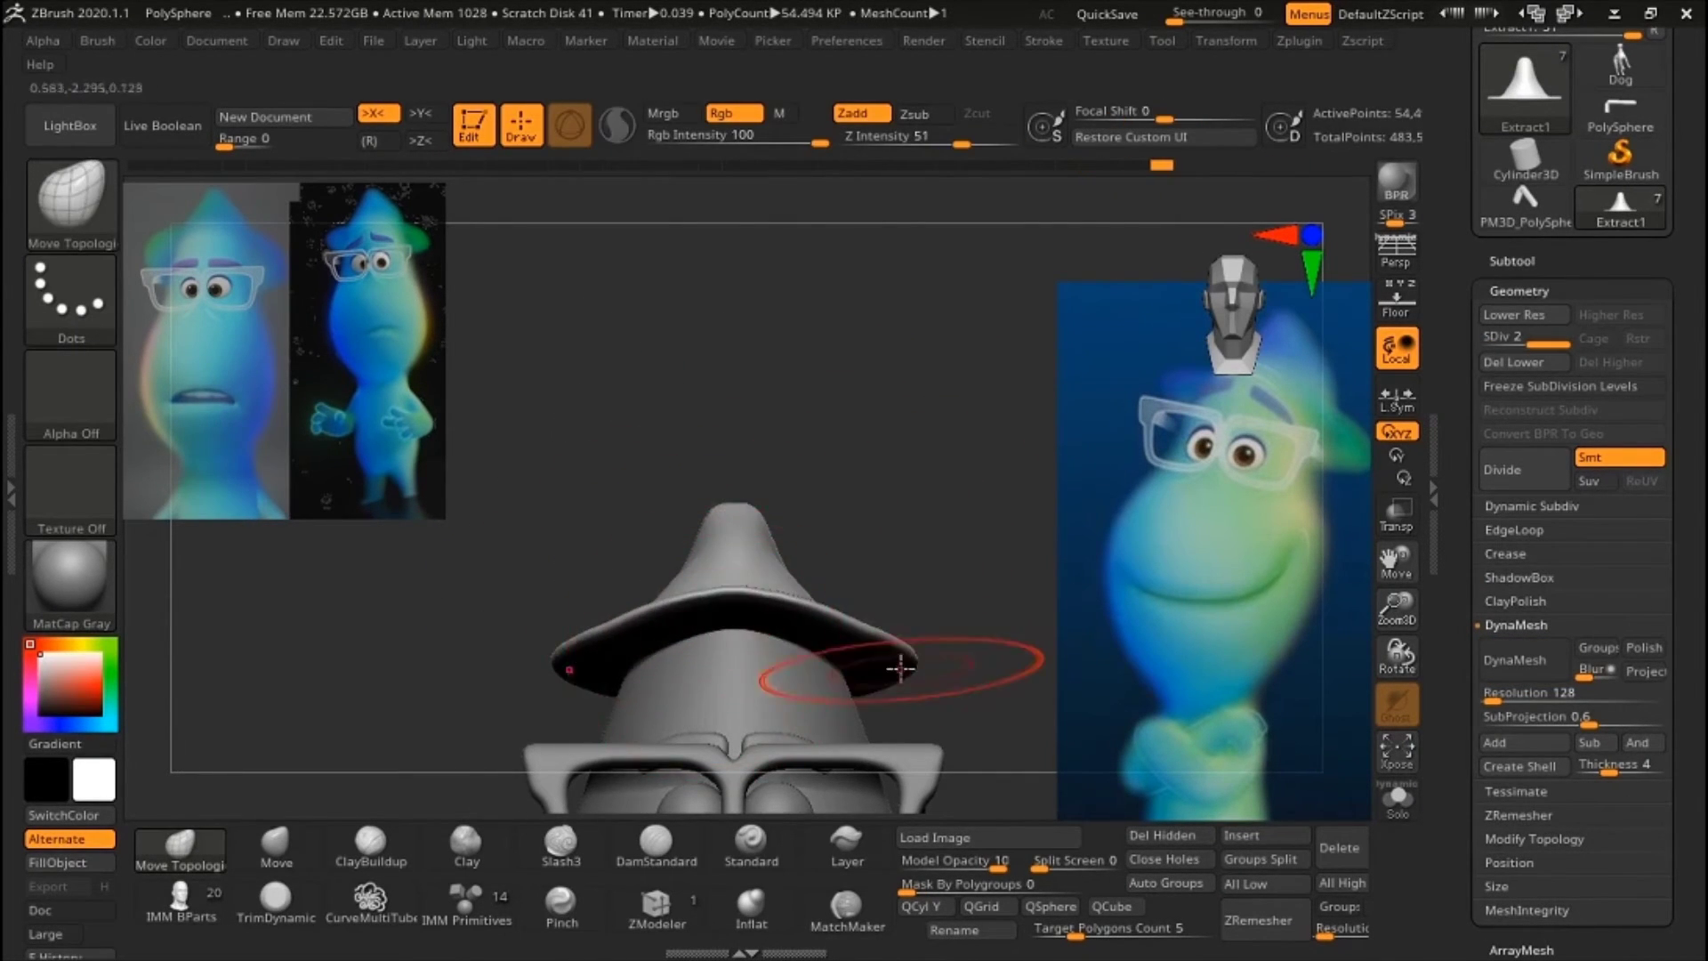
{"action": "left_click_drag", "start_coordinate": [926, 603], "coordinate": [457, 679]}
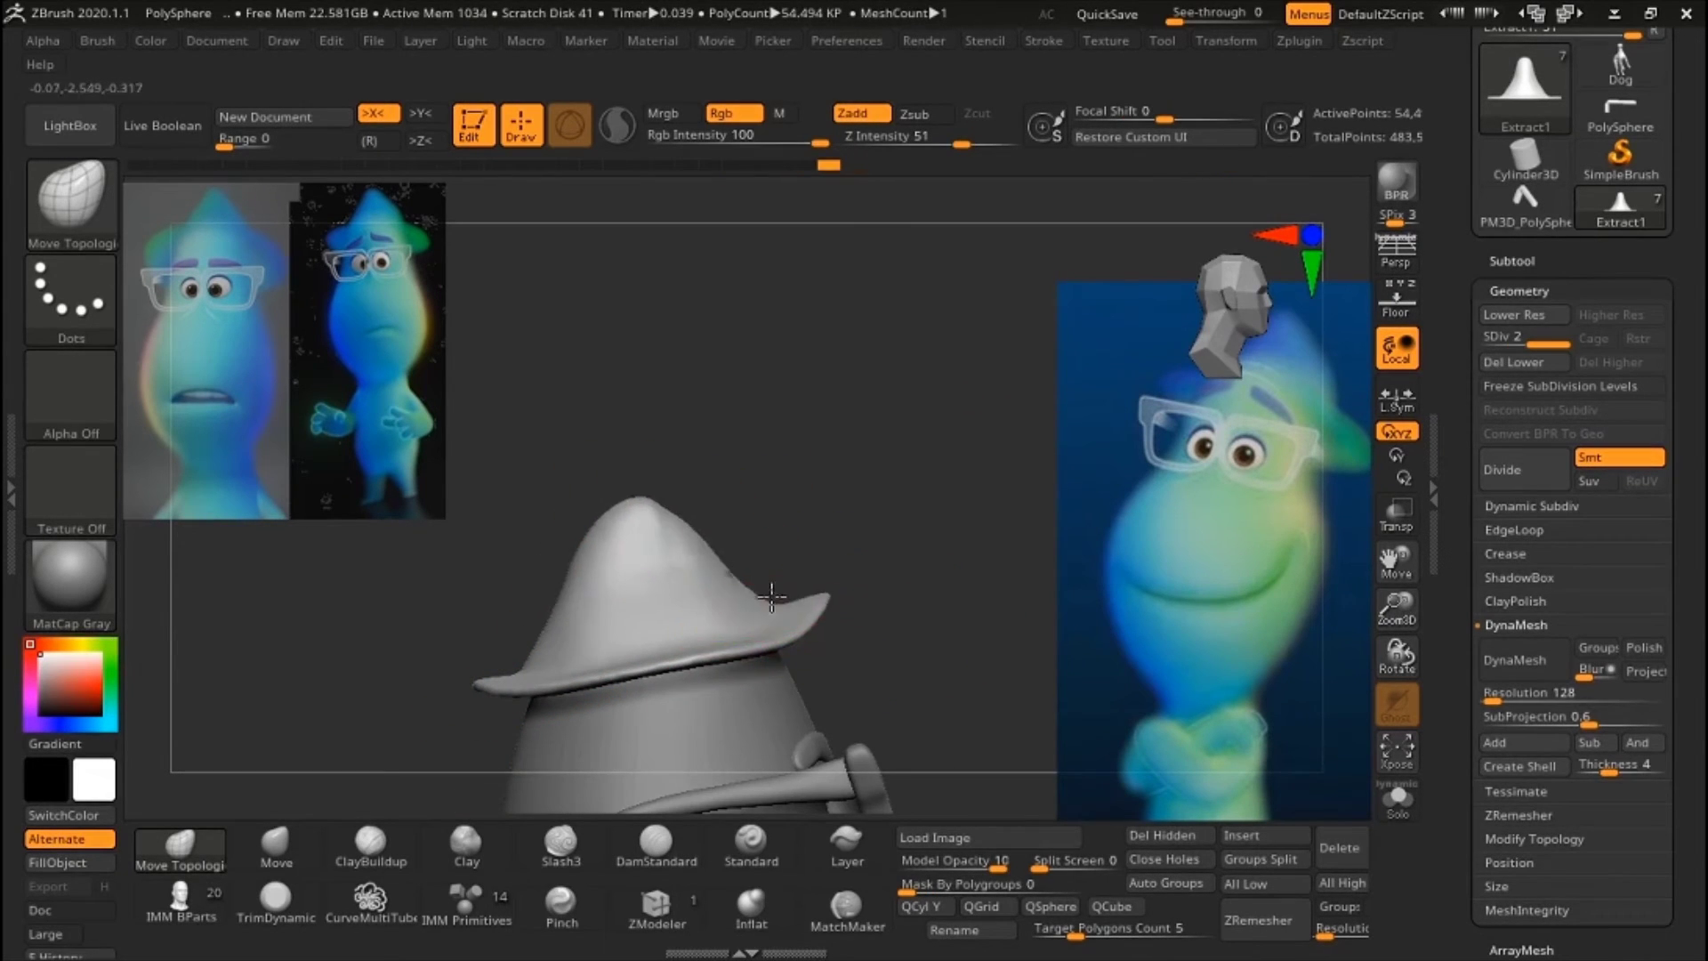
{"action": "left_click_drag", "start_coordinate": [890, 534], "coordinate": [935, 430]}
{"action": "key", "text": "r"}
{"action": "mouse_move", "coordinate": [938, 579]}
{"action": "left_mouse_down", "text": "shift"}
{"action": "mouse_move", "coordinate": [731, 442]}
{"action": "mouse_move", "coordinate": [656, 553]}
{"action": "left_mouse_up", "text": "shift"}
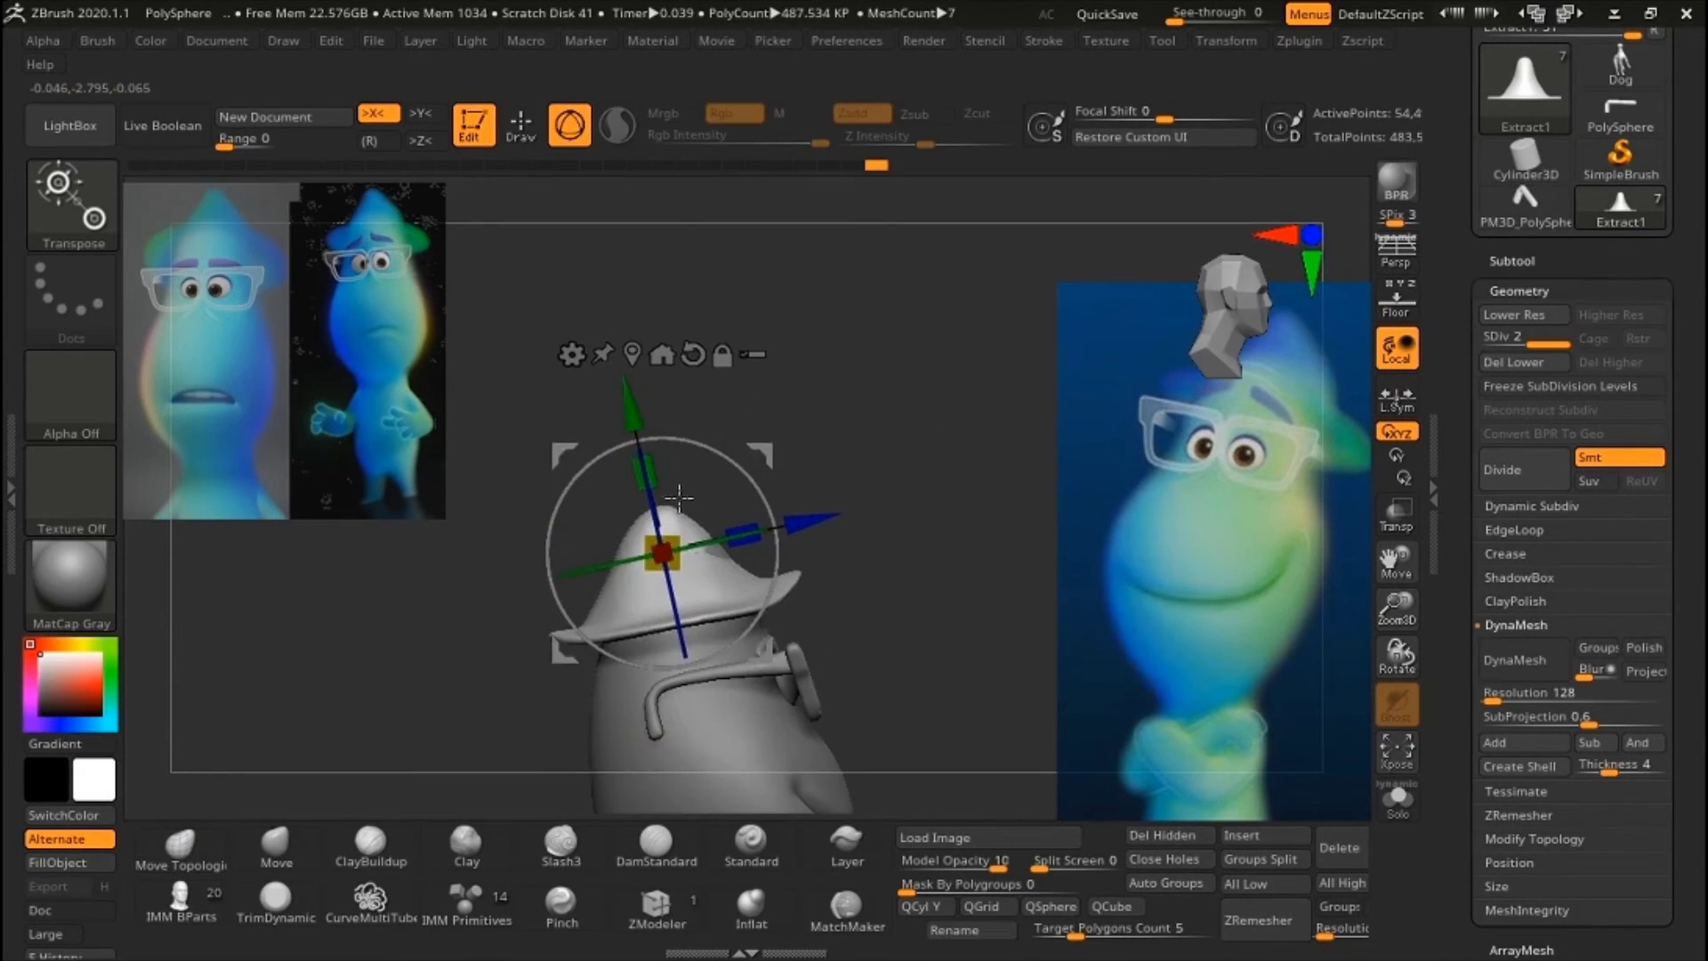
{"action": "key", "text": "q"}
{"action": "left_click_drag", "start_coordinate": [916, 605], "coordinate": [917, 382]}
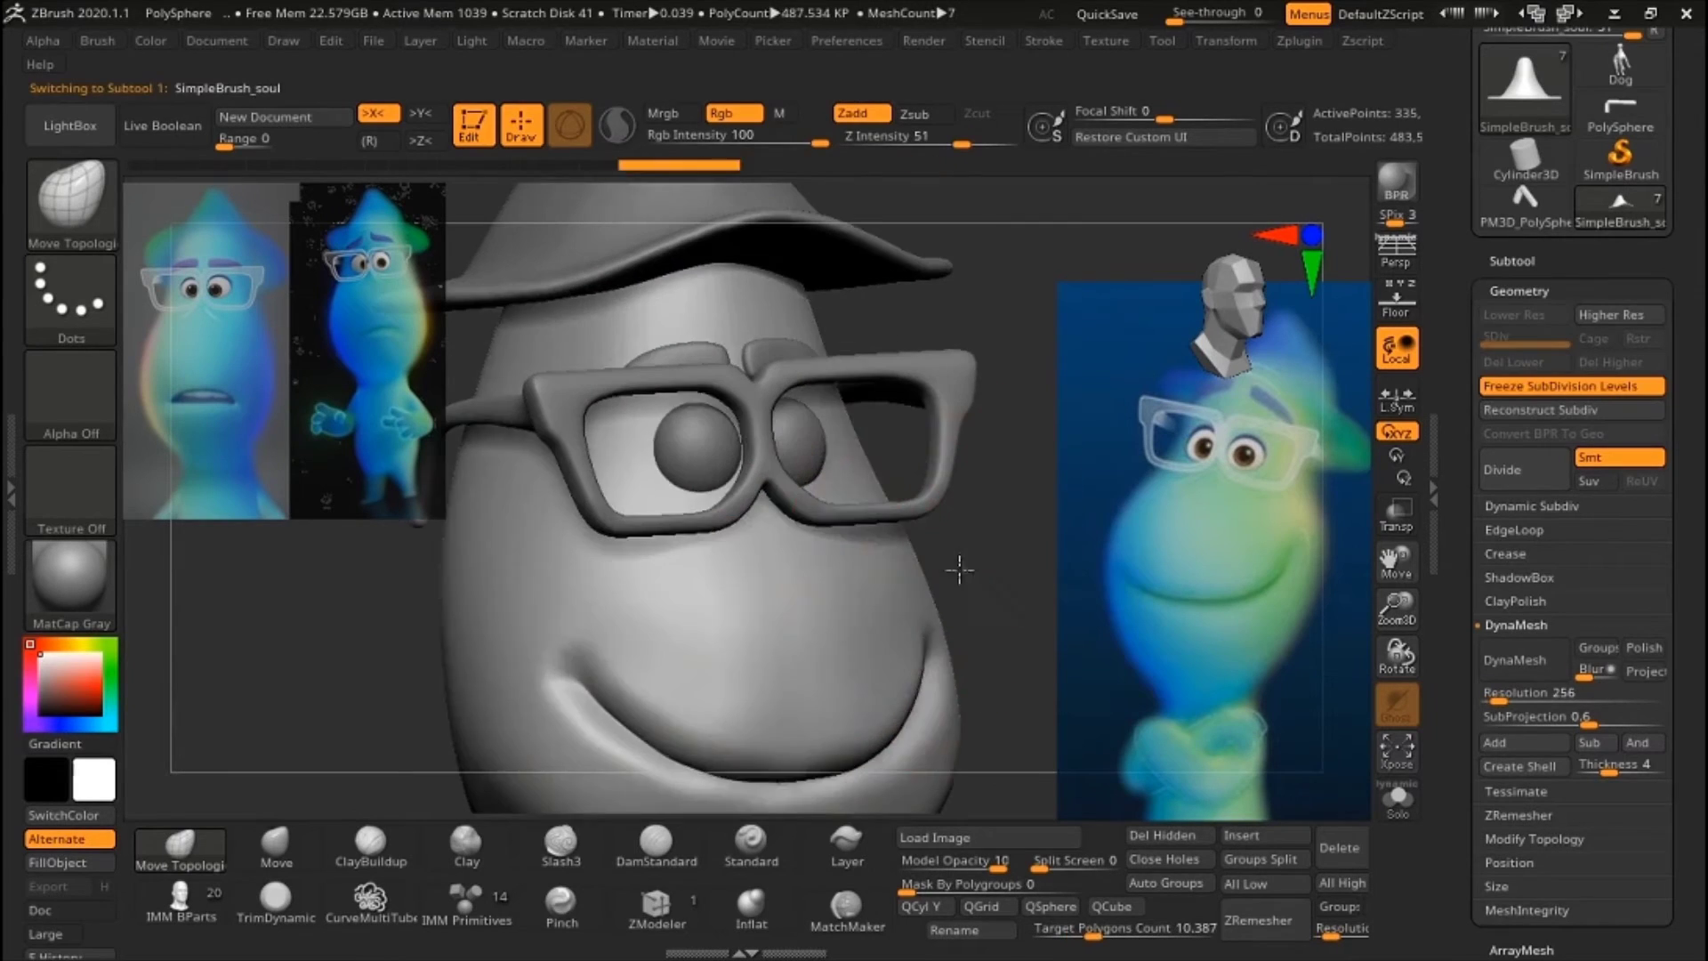
- Try a Slash3 stroke below the glasses, undo it, and lower sculpt strength to 32
{"action": "key", "text": "b"}
{"action": "key", "text": "s"}
{"action": "key", "text": "l"}
{"action": "left_click_drag", "start_coordinate": [827, 570], "coordinate": [725, 579]}
{"action": "key", "text": "ctrl+z"}
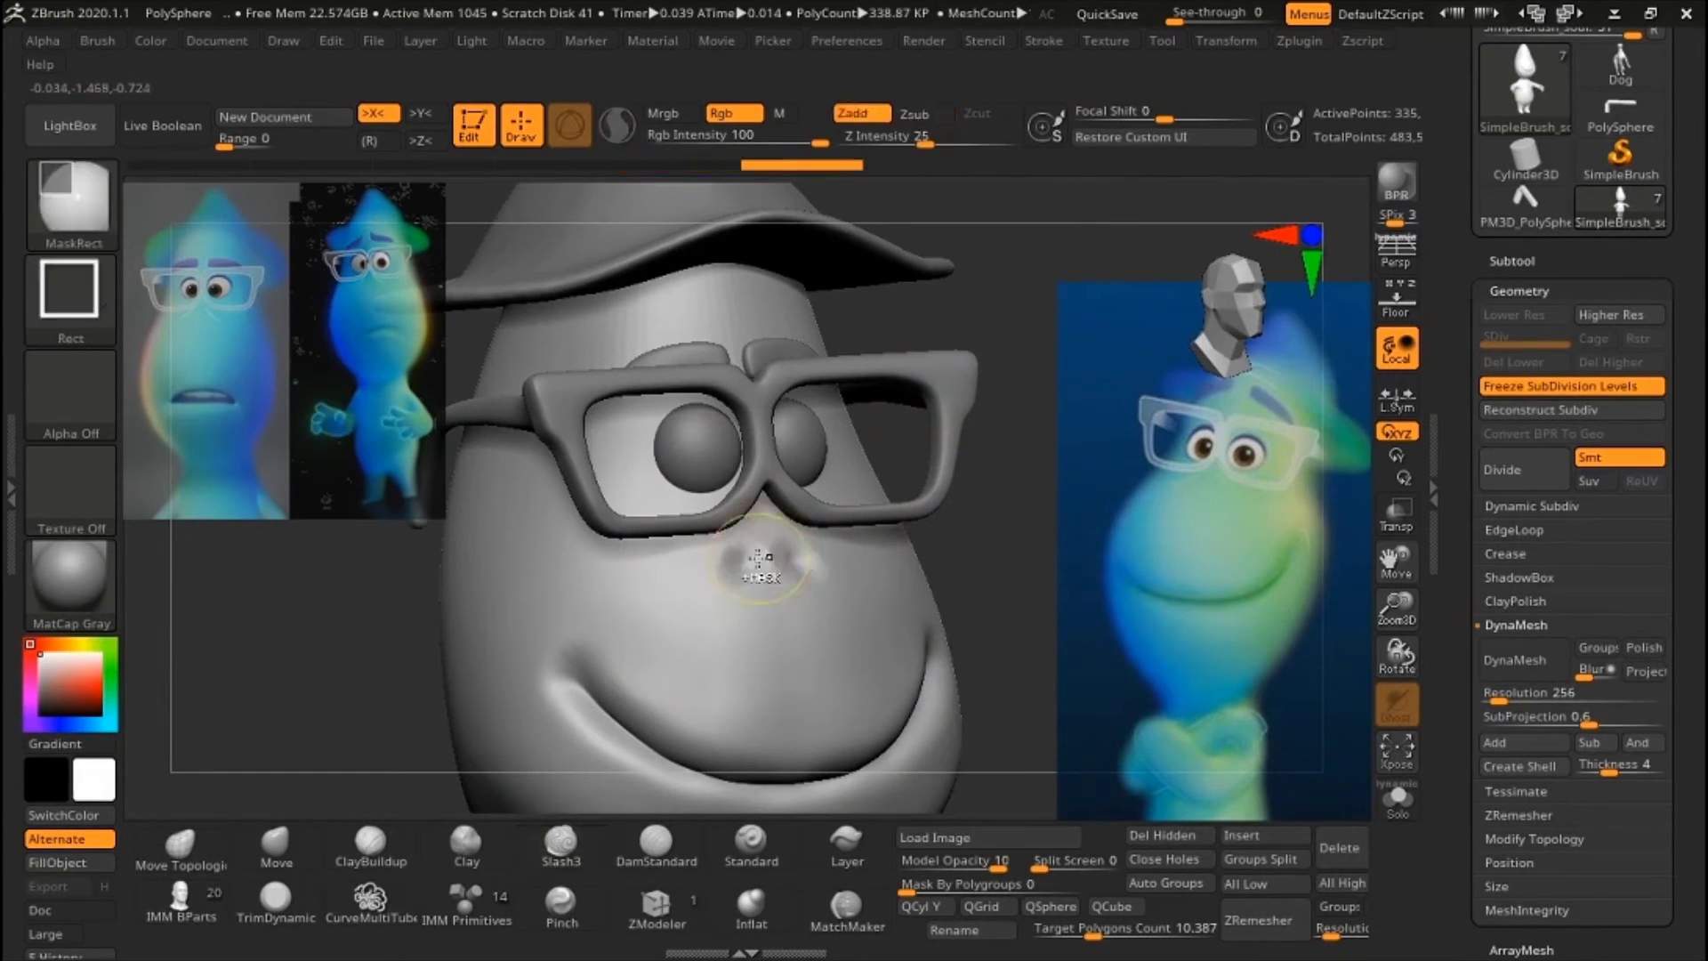
{"action": "left_click_drag", "start_coordinate": [983, 144], "coordinate": [937, 144]}
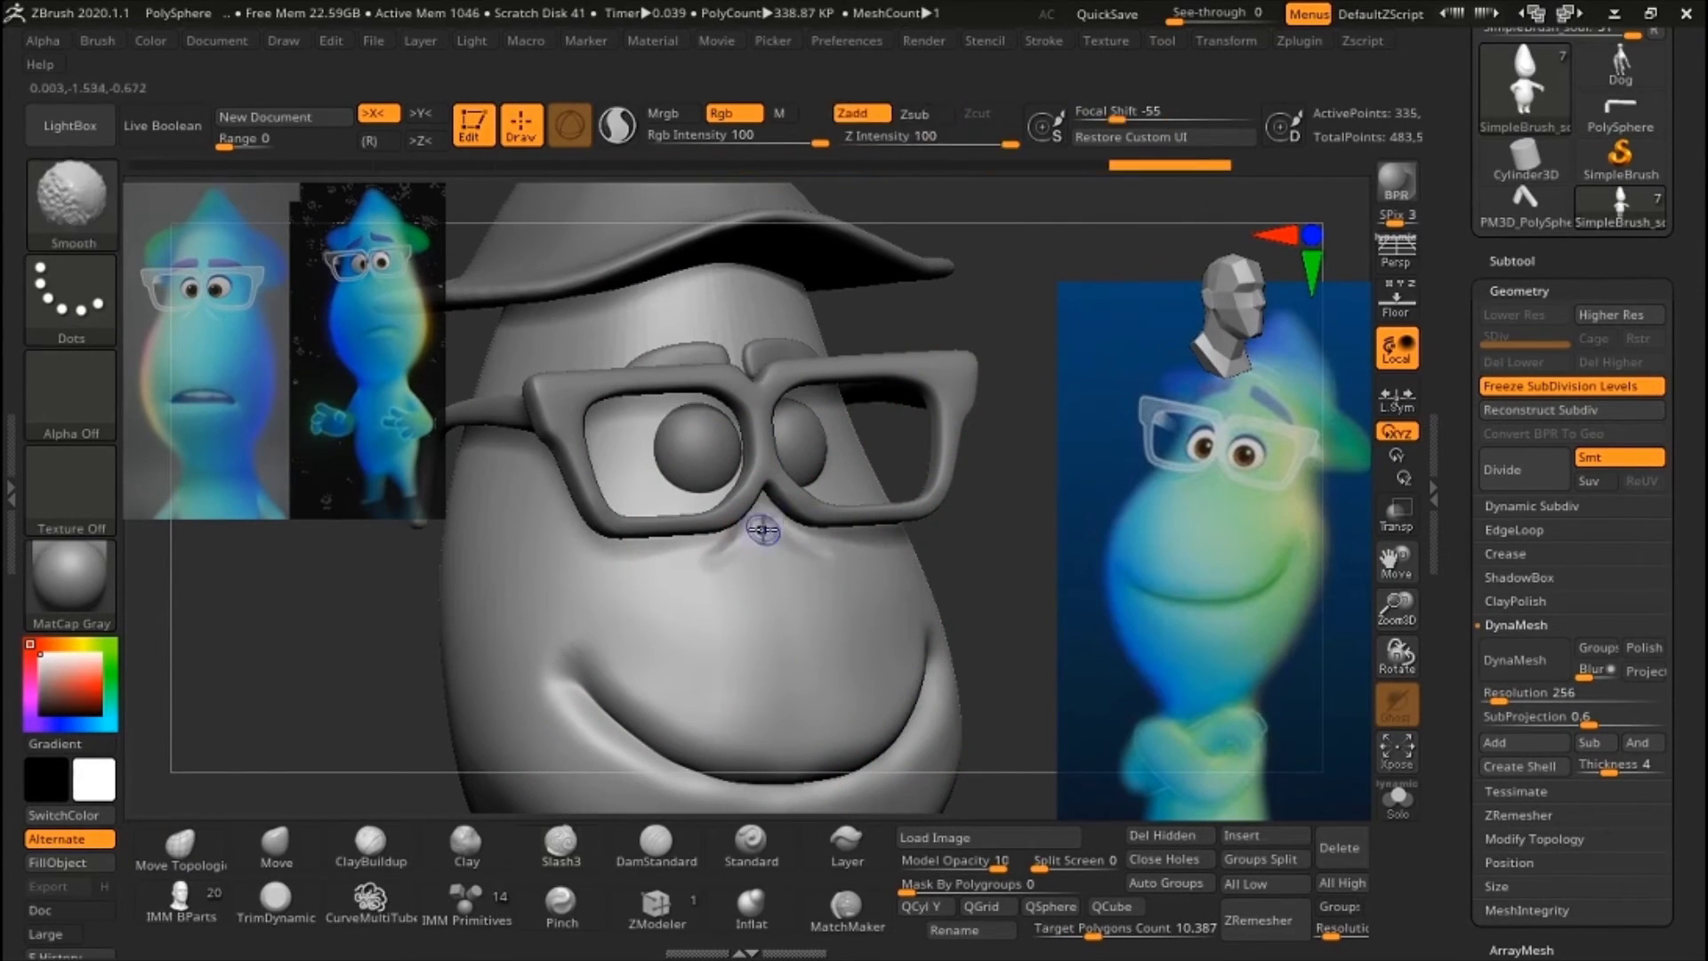
{"action": "mouse_move", "coordinate": [755, 522]}
{"action": "left_mouse_down"}
{"action": "mouse_move", "coordinate": [686, 393]}
{"action": "mouse_move", "coordinate": [965, 534]}
{"action": "mouse_move", "coordinate": [606, 595]}
{"action": "left_mouse_up"}
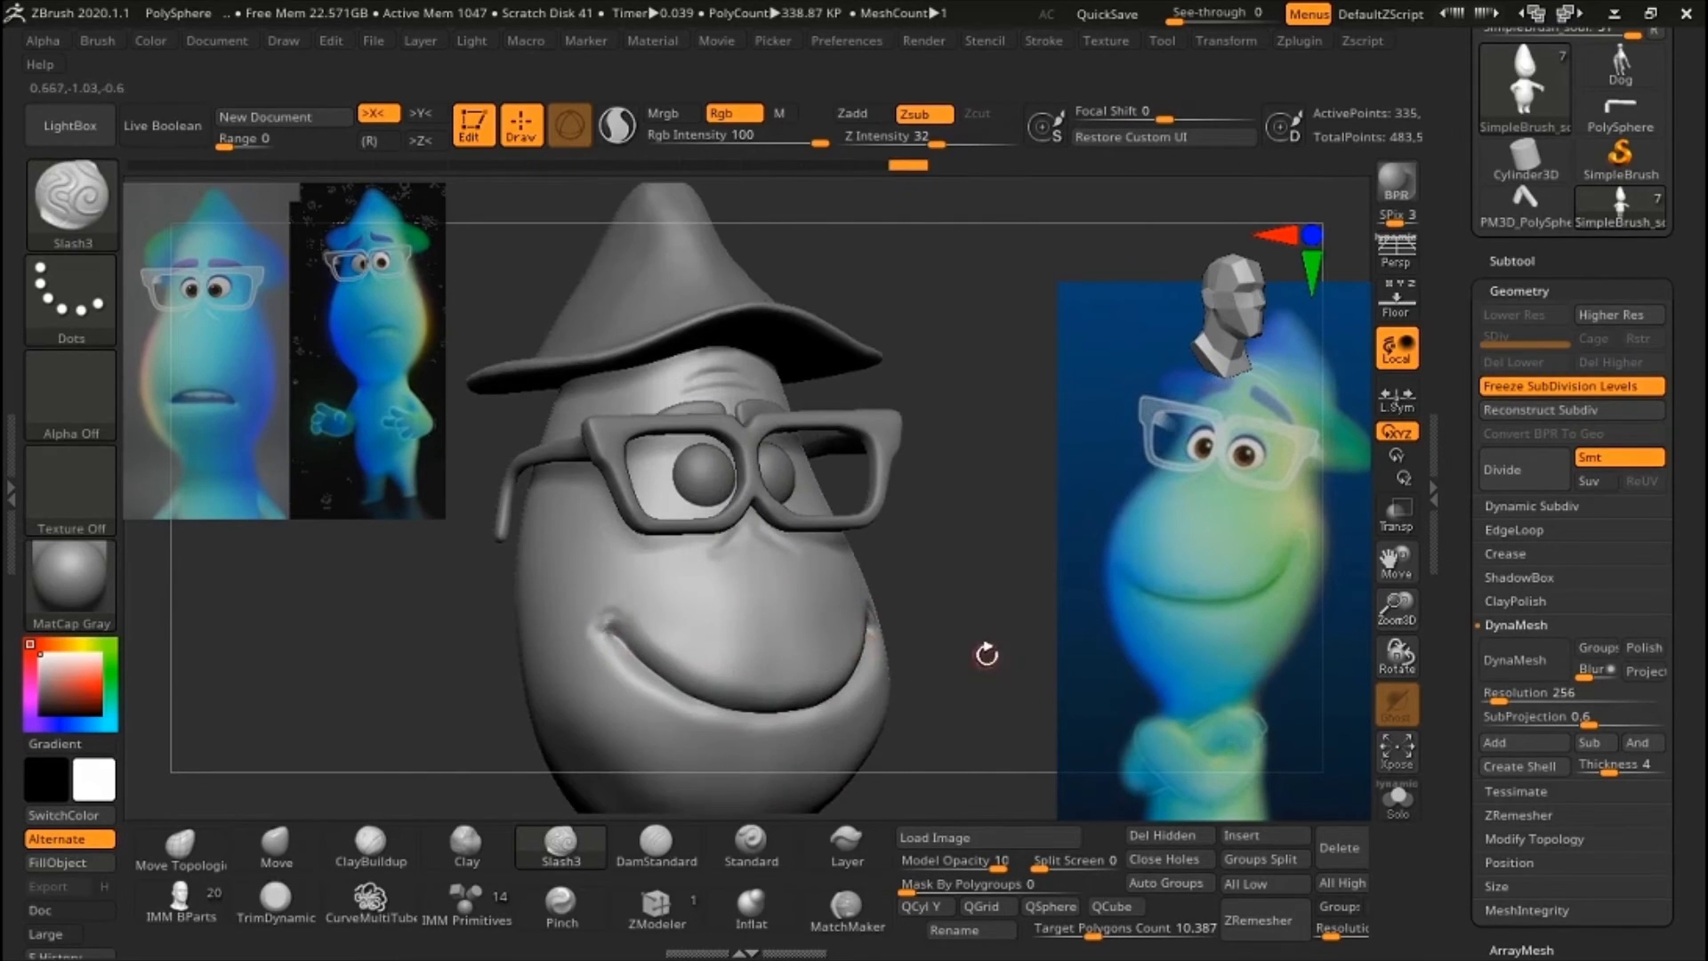
{"action": "mouse_move", "coordinate": [985, 545]}
{"action": "left_mouse_down", "text": "alt"}
{"action": "mouse_move", "coordinate": [915, 572]}
{"action": "mouse_move", "coordinate": [957, 542]}
{"action": "mouse_move", "coordinate": [641, 419]}
{"action": "left_mouse_up", "text": "alt"}
- Step through the hat and eye-sphere subtools, ending with the body mesh active
{"action": "left_click", "coordinate": [693, 484], "text": "alt"}
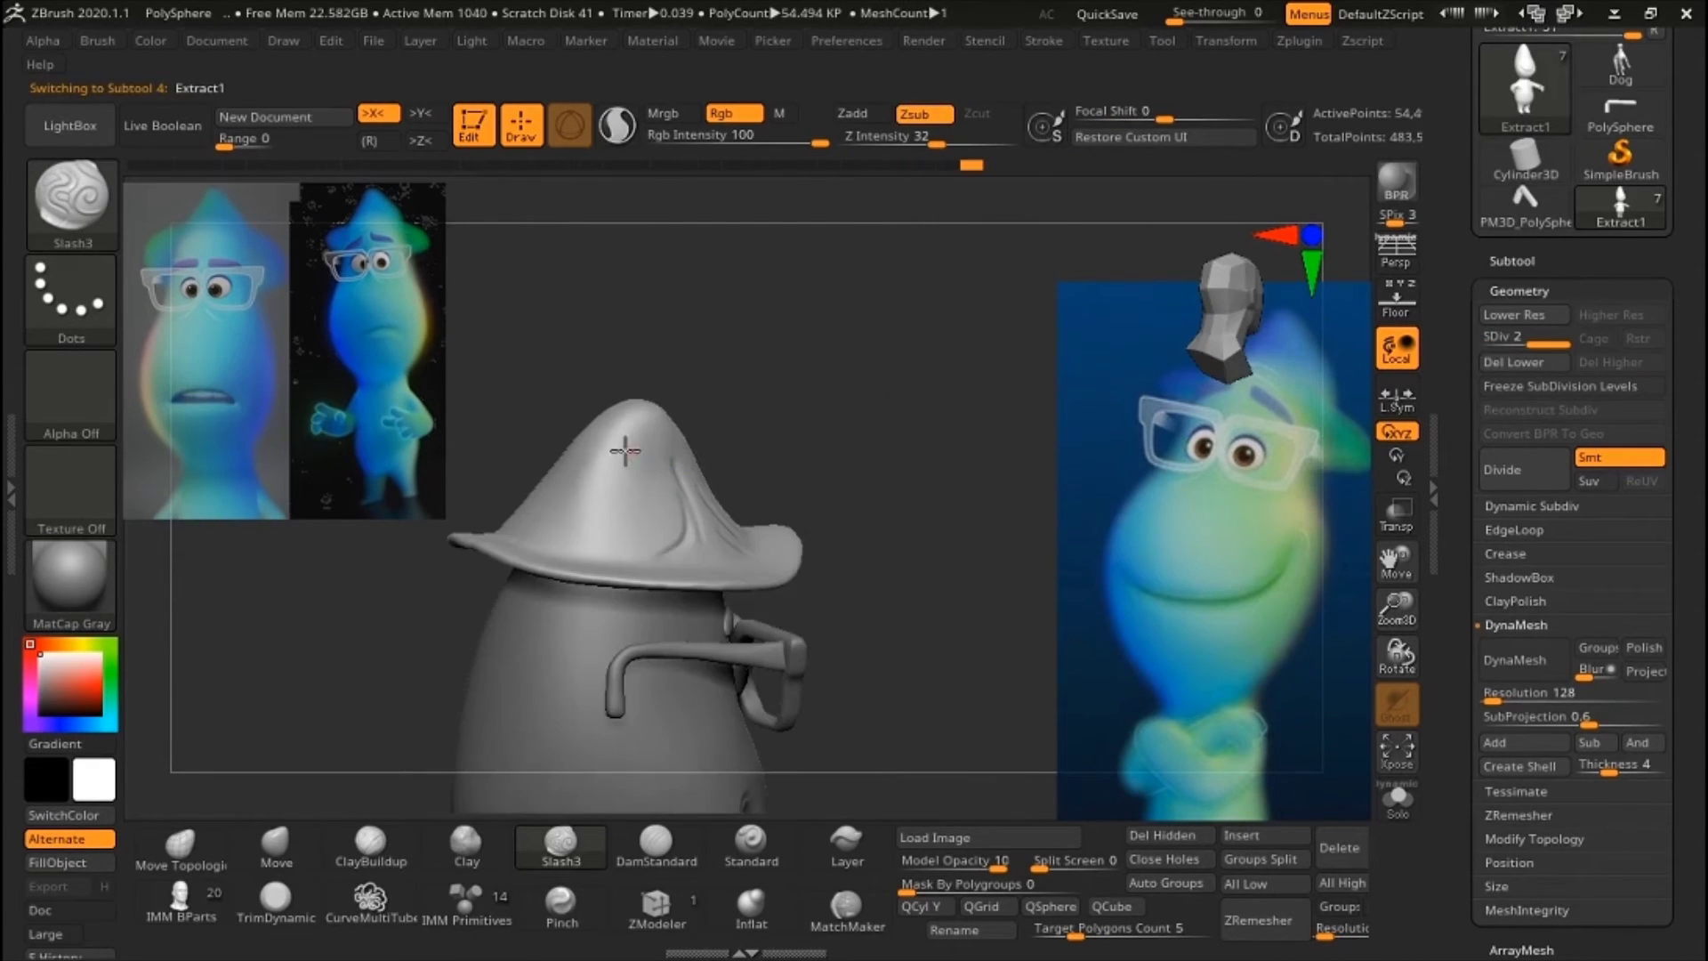
{"action": "left_click_drag", "start_coordinate": [801, 420], "coordinate": [998, 419]}
{"action": "mouse_move", "coordinate": [891, 597]}
{"action": "left_mouse_down", "text": "alt"}
{"action": "mouse_move", "coordinate": [961, 675]}
{"action": "mouse_move", "coordinate": [811, 452]}
{"action": "mouse_move", "coordinate": [903, 381]}
{"action": "mouse_move", "coordinate": [667, 791]}
{"action": "left_mouse_up", "text": "alt"}
{"action": "left_click", "coordinate": [763, 686], "text": "alt"}
{"action": "key", "text": "w"}
{"action": "key", "text": "q"}
{"action": "left_click", "coordinate": [926, 408], "text": "alt"}
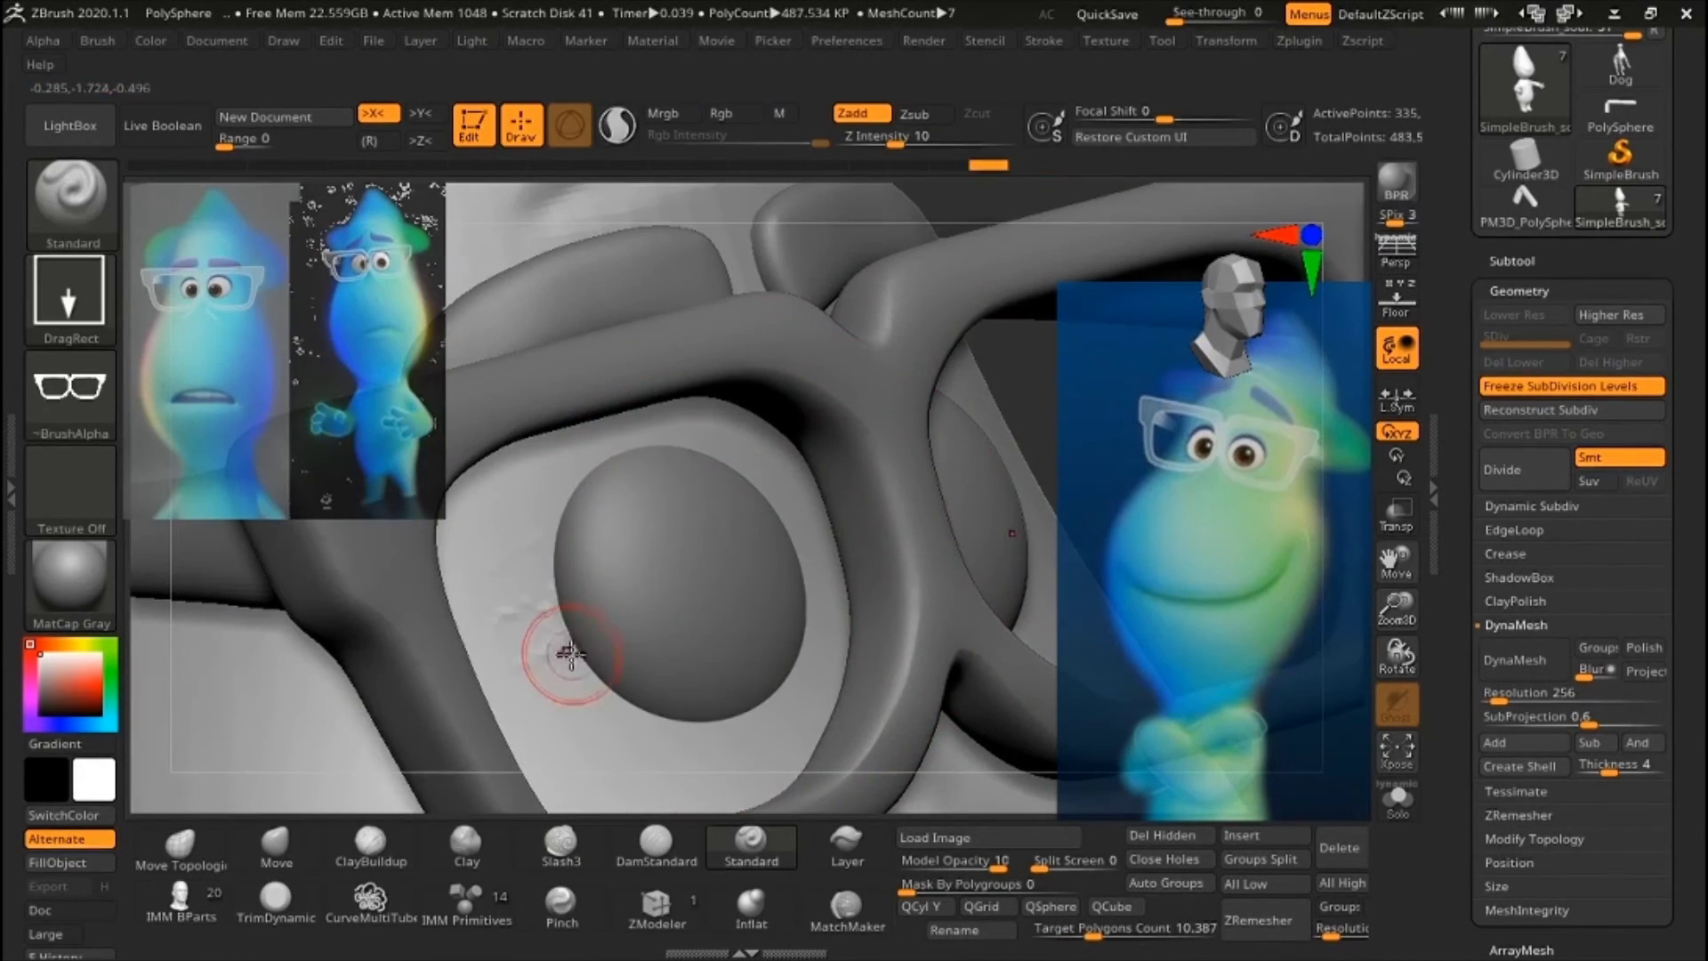
- Build up volume beside and below the eye with the Standard brush
{"action": "key", "text": "b"}
{"action": "key", "text": "s"}
{"action": "key", "text": "t"}
{"action": "left_click_drag", "start_coordinate": [591, 573], "coordinate": [610, 709]}
{"action": "left_click_drag", "start_coordinate": [552, 445], "coordinate": [652, 715]}
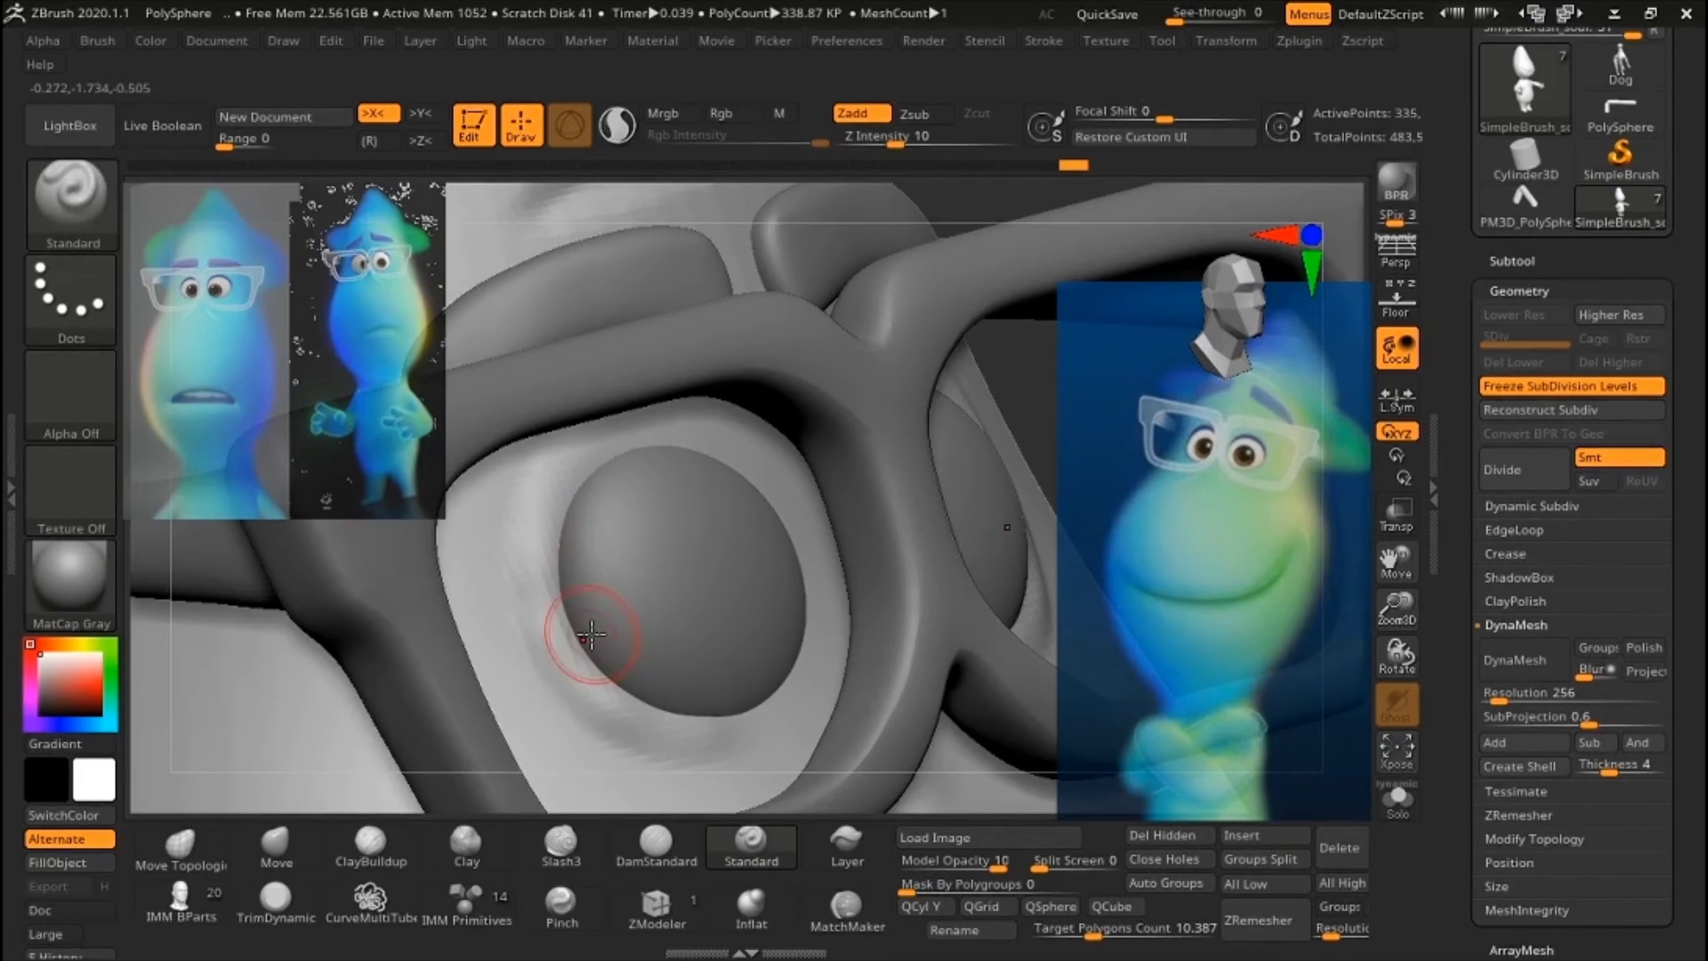
- Subdivide the body mesh to SDiv 2 (about 1.5 million polygons) and reframe the character
{"action": "key", "text": "ctrl+d"}
{"action": "key", "text": "f"}
{"action": "left_click_drag", "start_coordinate": [906, 498], "coordinate": [572, 496]}
{"action": "key", "text": "f"}
{"action": "mouse_move", "coordinate": [900, 577]}
{"action": "left_mouse_down"}
{"action": "mouse_move", "coordinate": [813, 430]}
{"action": "mouse_move", "coordinate": [919, 564]}
{"action": "left_mouse_up"}
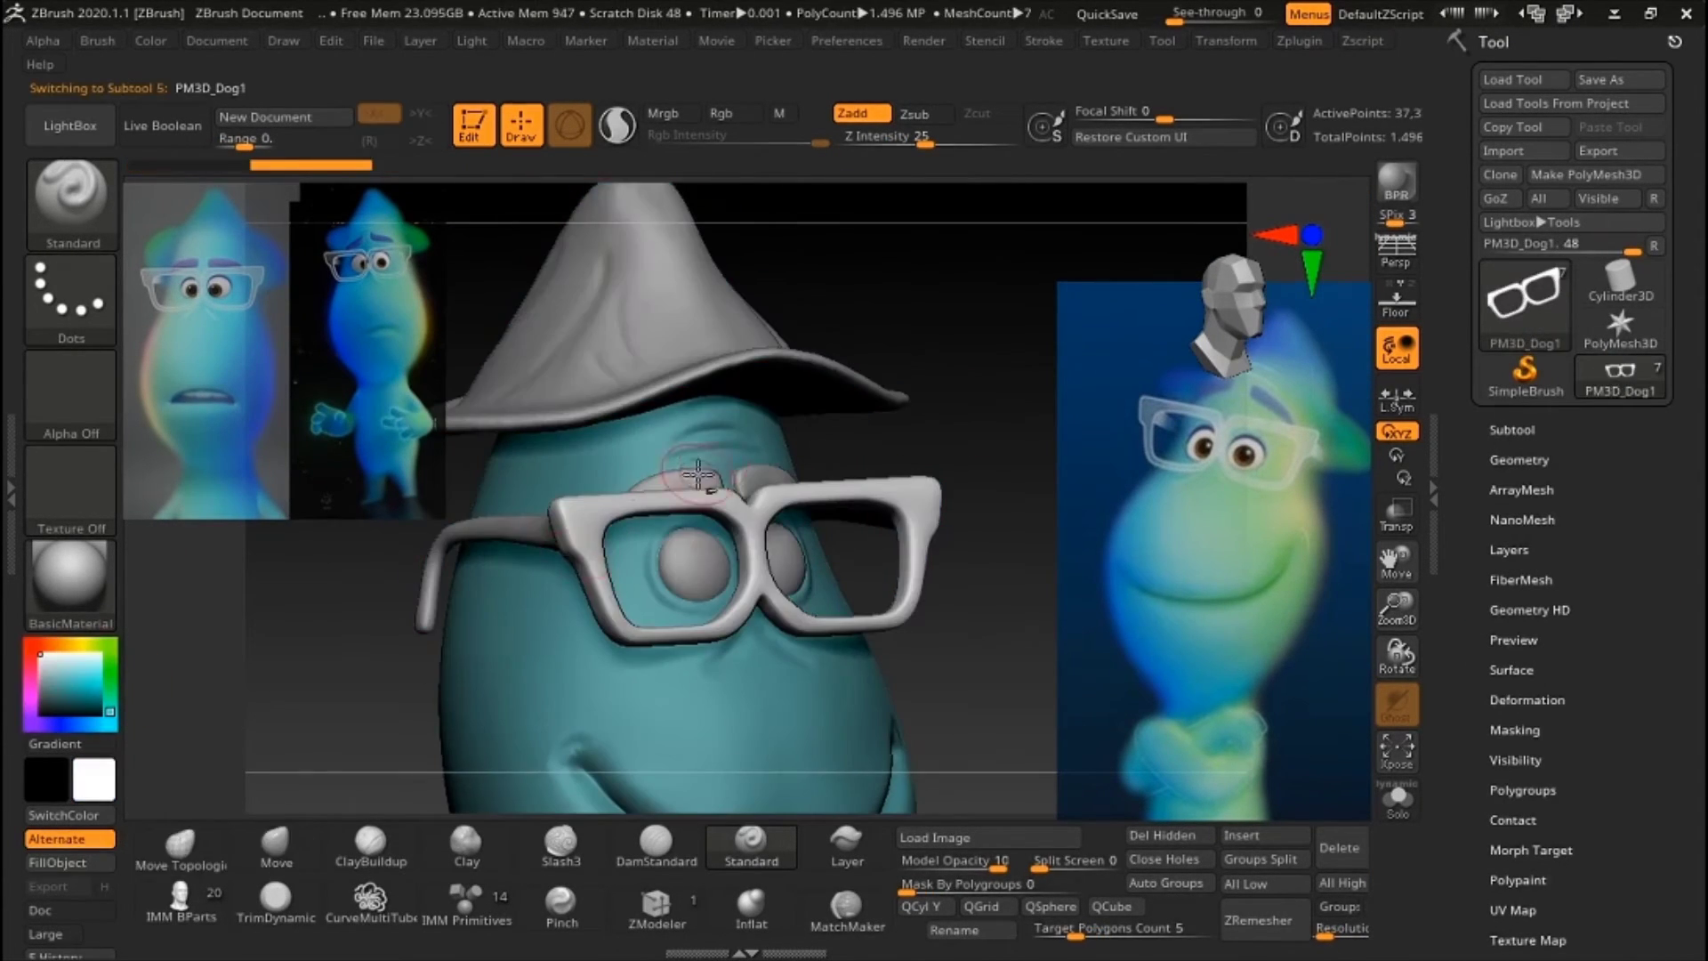
- Fill the Extract1 hat subtool with teal
{"action": "left_click", "coordinate": [1513, 430]}
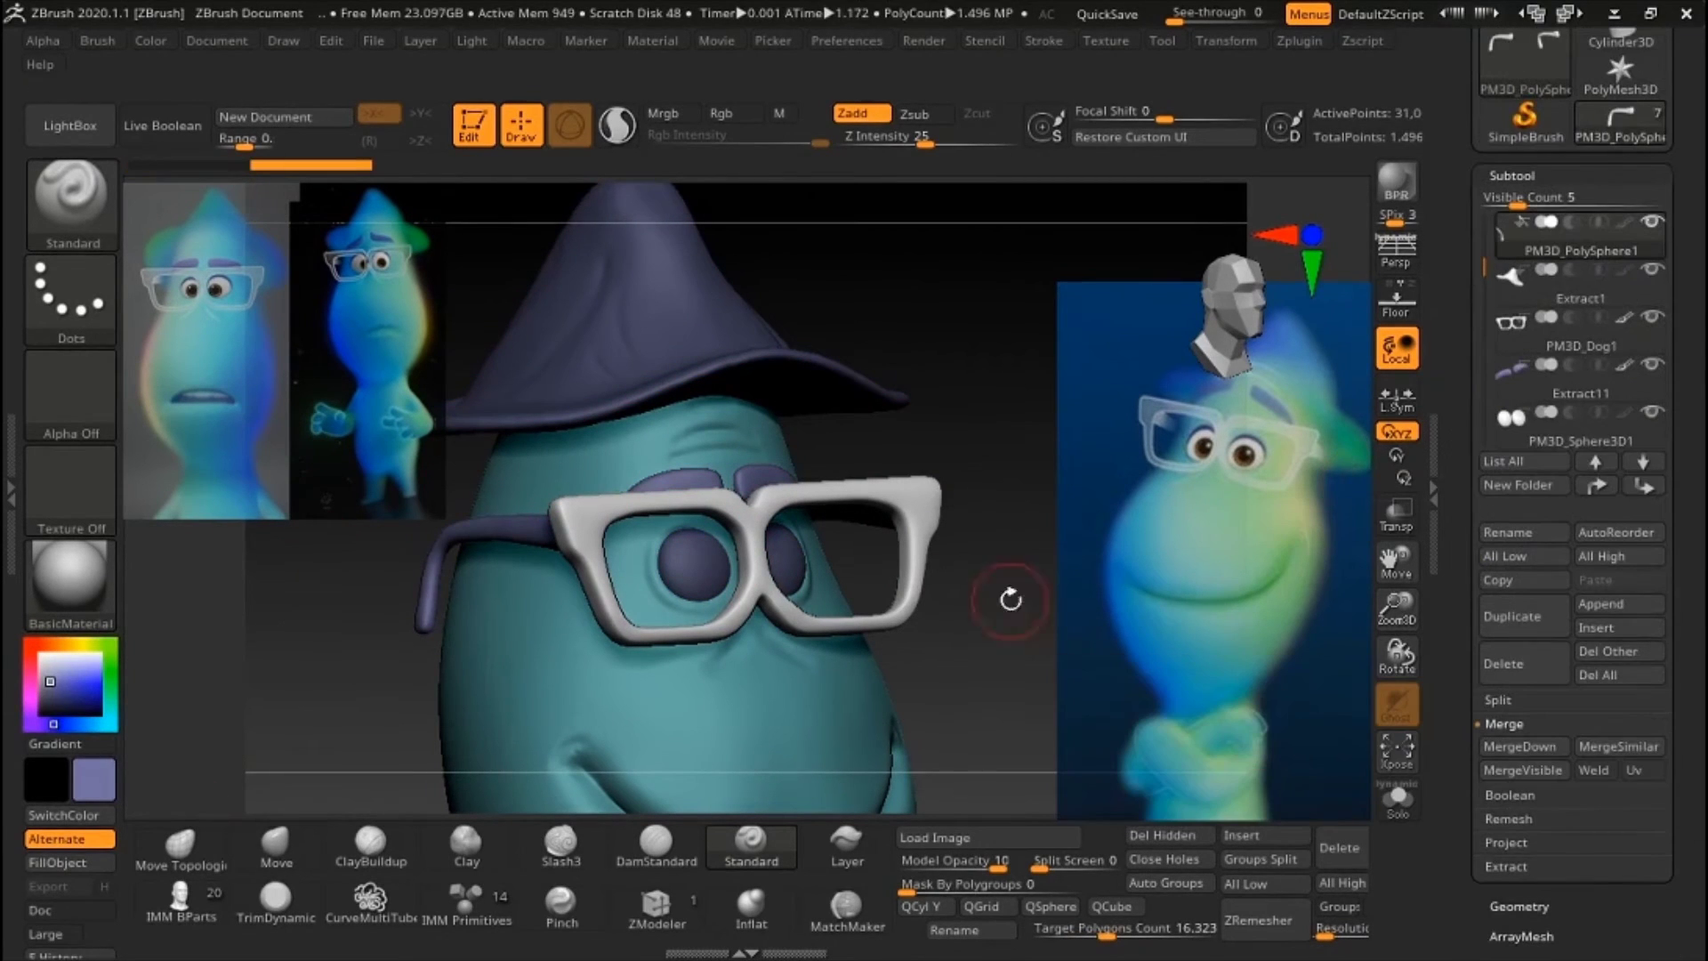
{"action": "left_click", "coordinate": [677, 294], "text": "alt"}
{"action": "left_click", "coordinate": [110, 709]}
{"action": "left_click", "coordinate": [70, 862]}
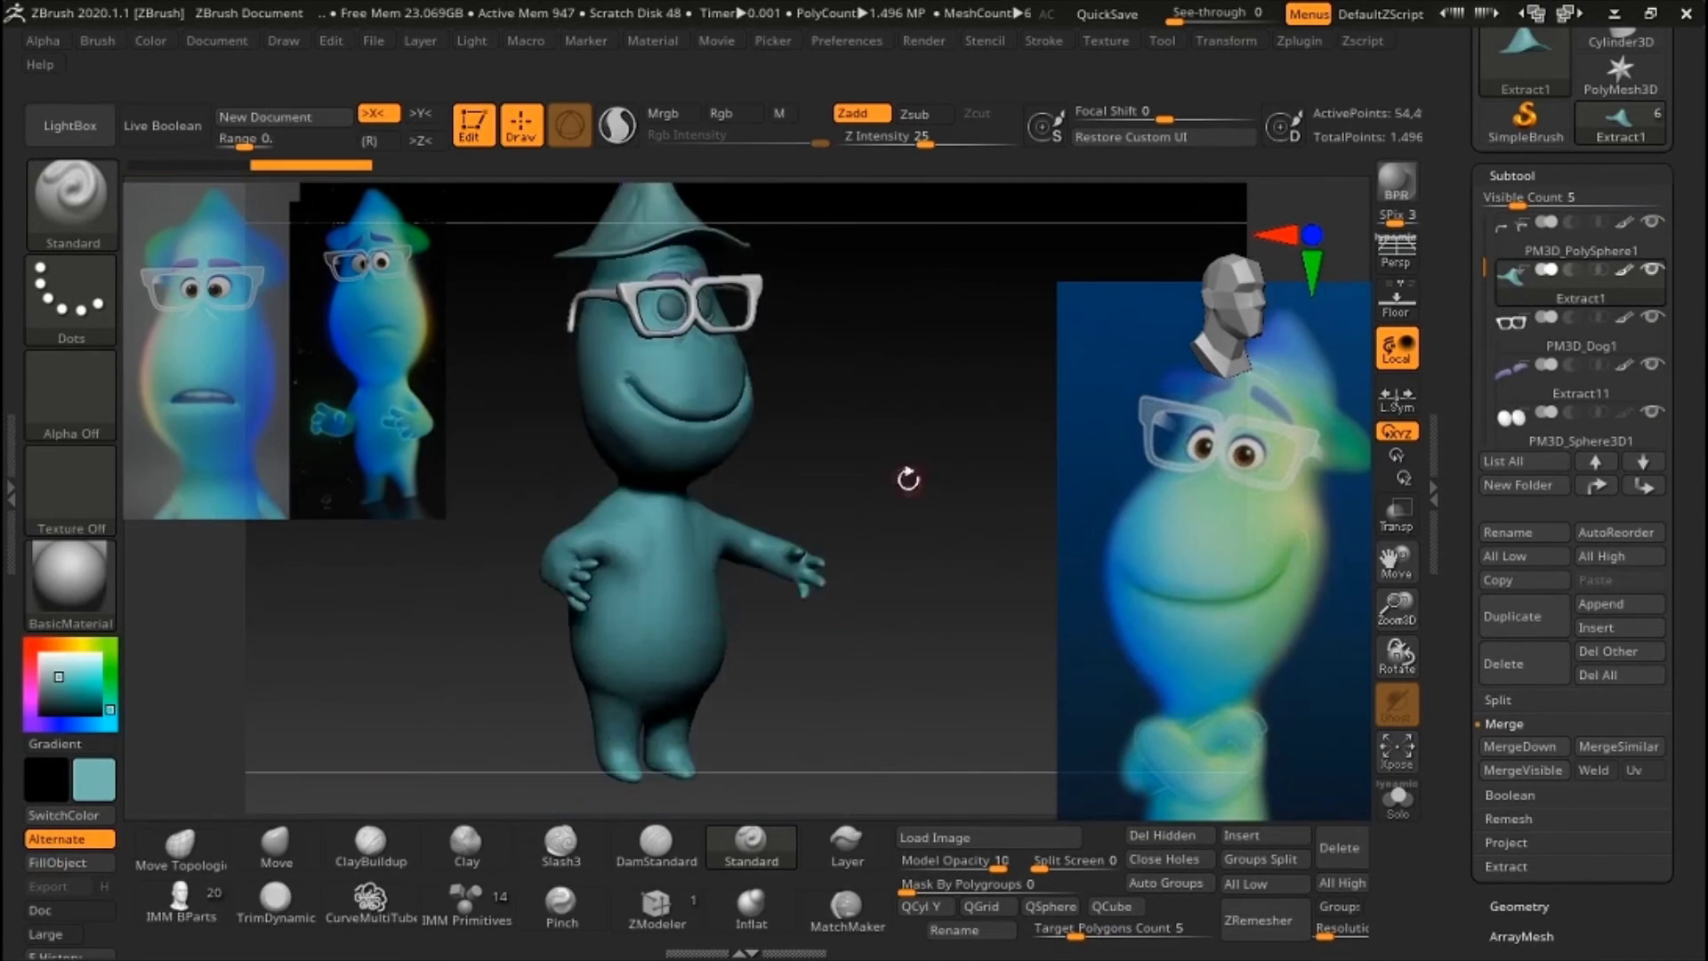
- Fill the eye spheres with white, undoing an accidental black fill
{"action": "left_click", "coordinate": [783, 516], "text": "alt"}
{"action": "left_click_drag", "start_coordinate": [40, 654], "coordinate": [16, 633]}
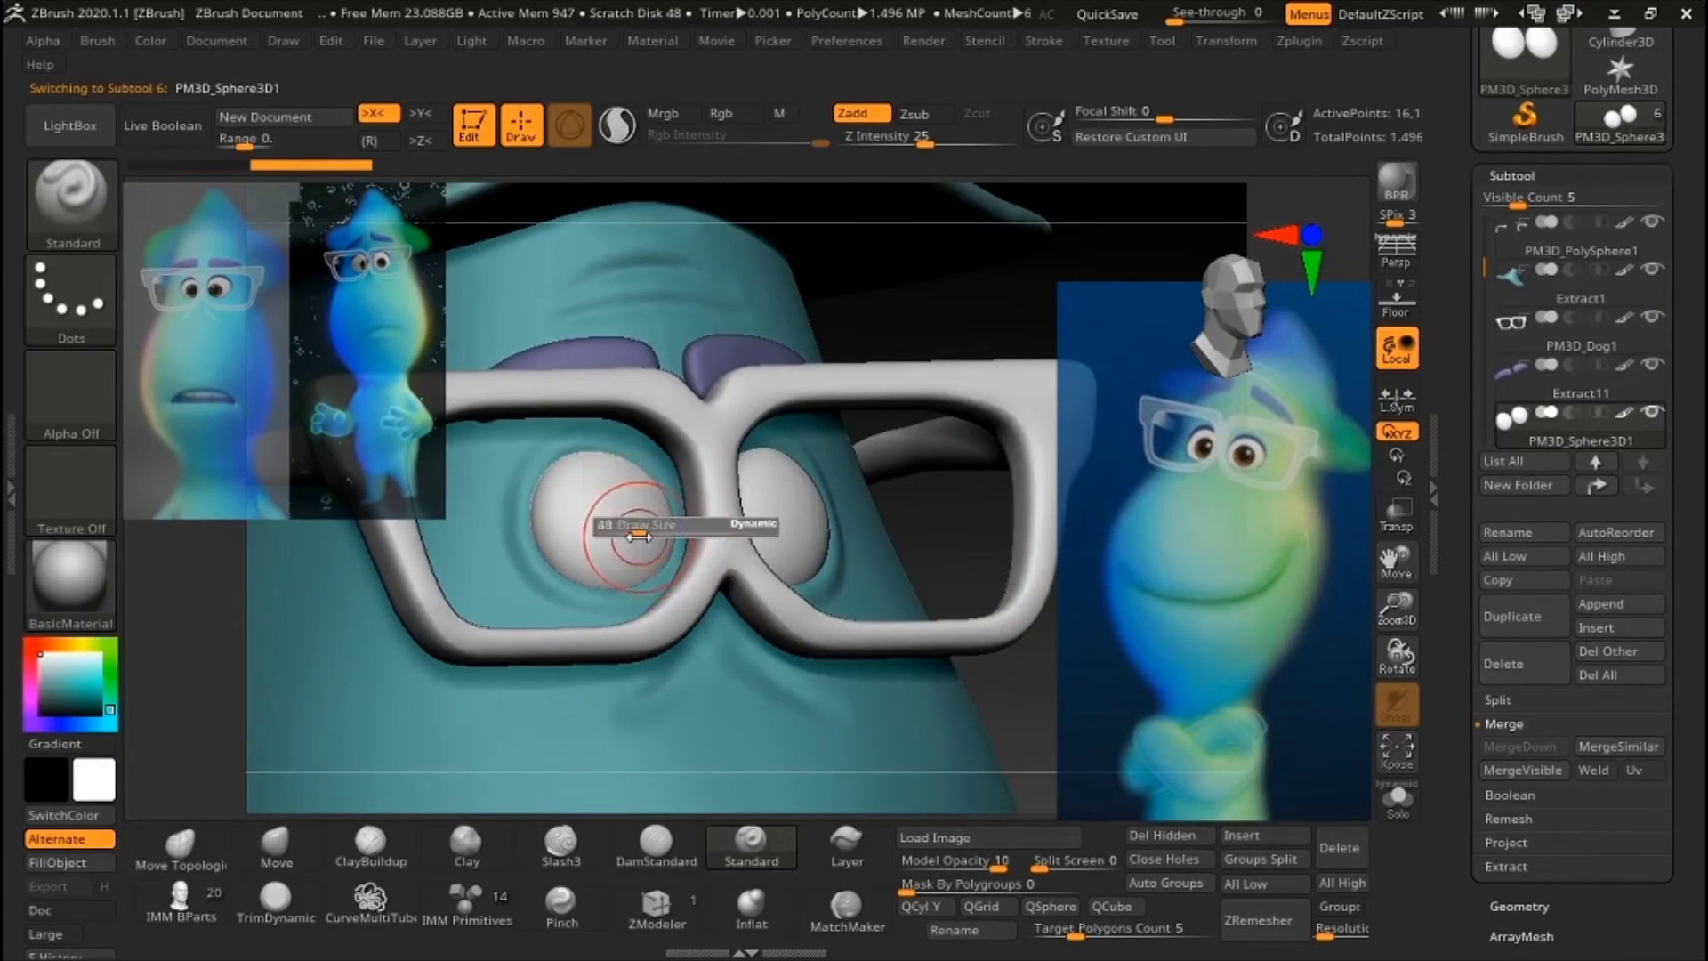
{"action": "left_click_drag", "start_coordinate": [604, 496], "coordinate": [553, 534]}
{"action": "left_click", "coordinate": [70, 862]}
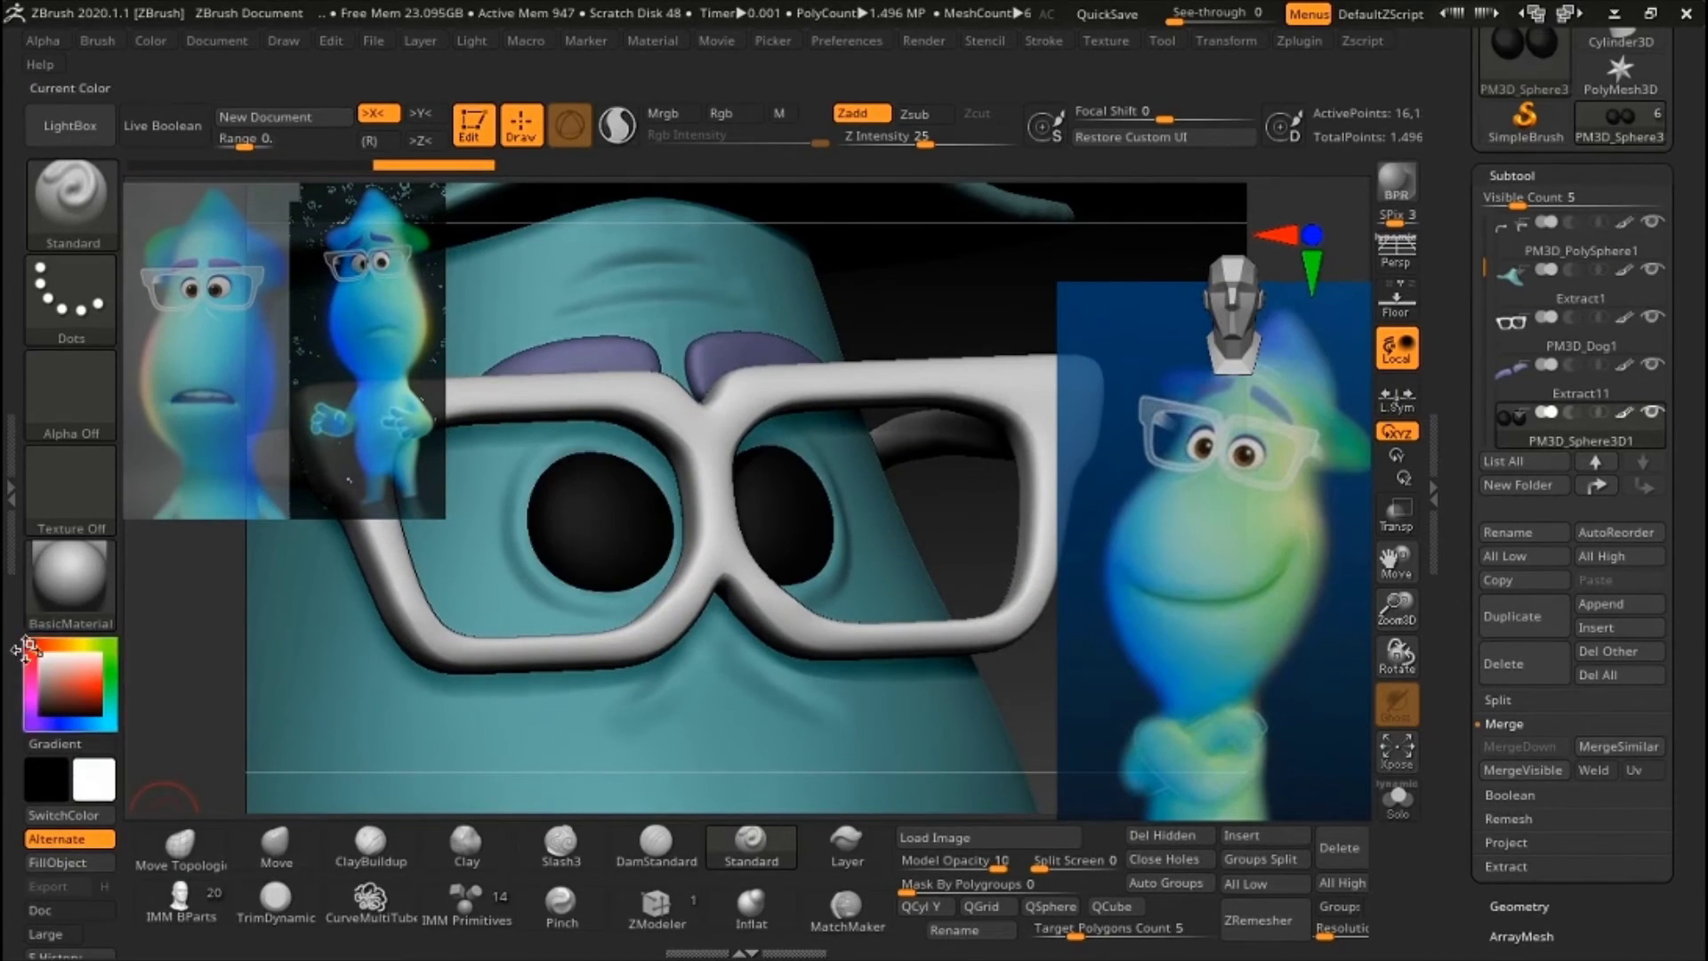
{"action": "key", "text": "ctrl+z"}
{"action": "left_click", "coordinate": [63, 814]}
- With Rgb on and Zadd off, polypaint black pupils and brown irises on the eyes
{"action": "left_click", "coordinate": [734, 113]}
{"action": "left_click", "coordinate": [862, 113]}
{"action": "left_click_drag", "start_coordinate": [603, 492], "coordinate": [601, 558]}
{"action": "right_click_drag", "start_coordinate": [601, 559], "coordinate": [623, 498], "text": "ctrl"}
{"action": "left_click", "coordinate": [55, 643]}
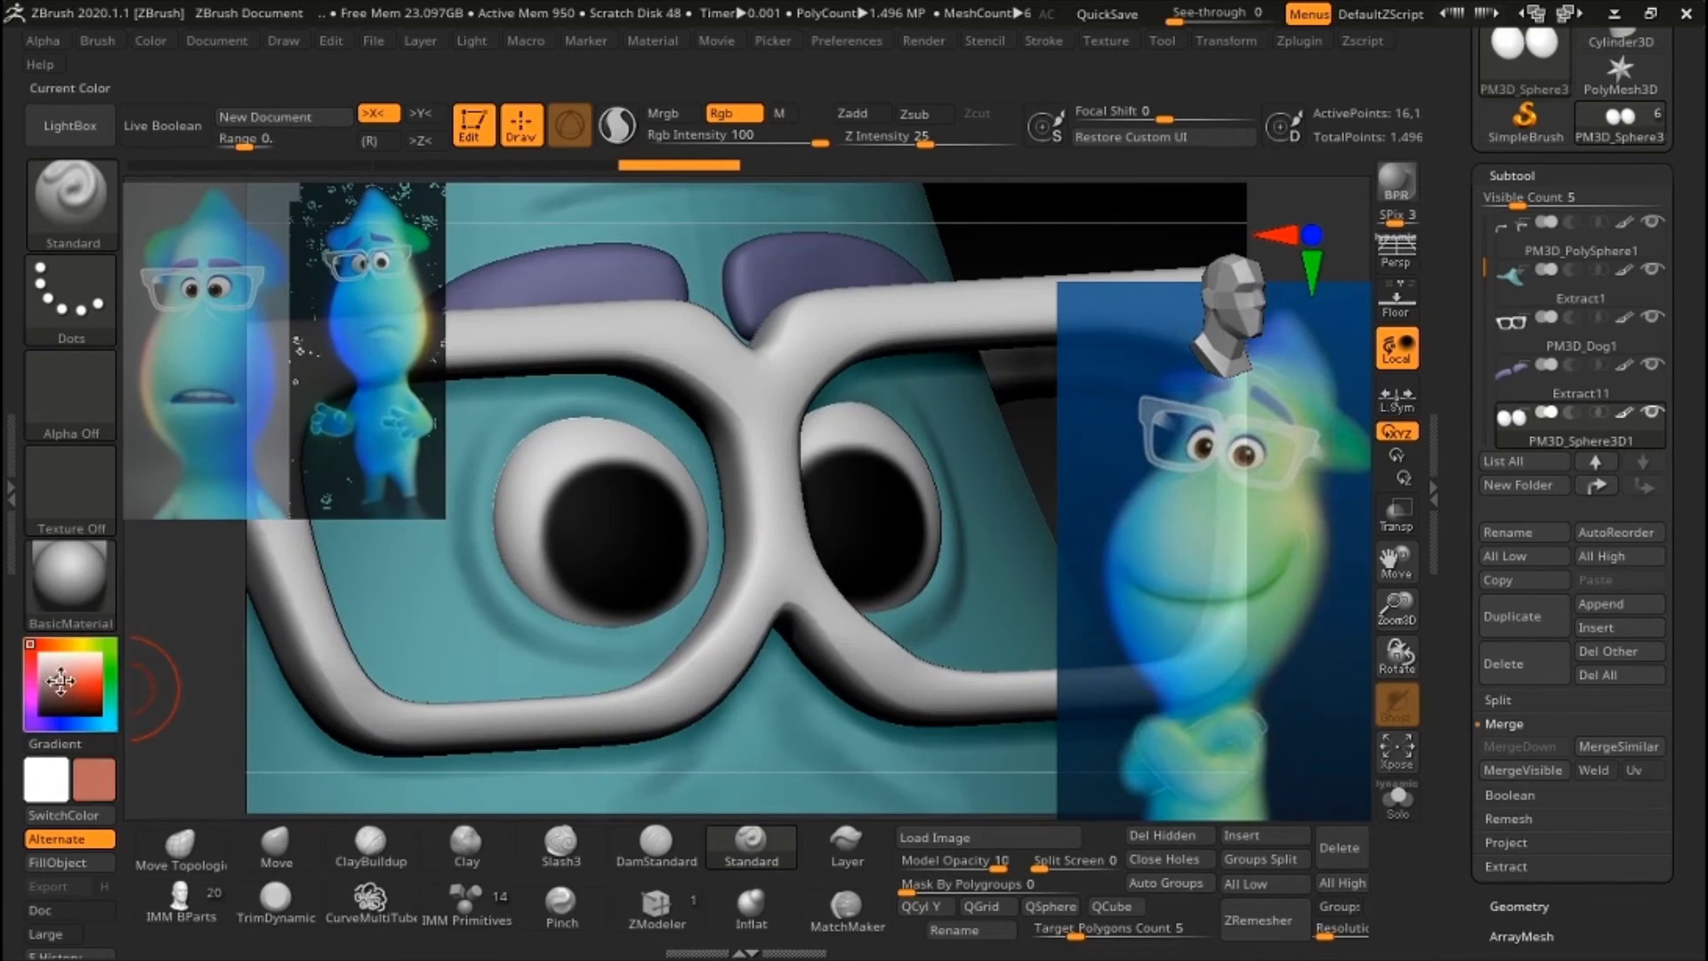
{"action": "left_click_drag", "start_coordinate": [71, 689], "coordinate": [81, 701]}
{"action": "left_click_drag", "start_coordinate": [574, 507], "coordinate": [637, 595]}
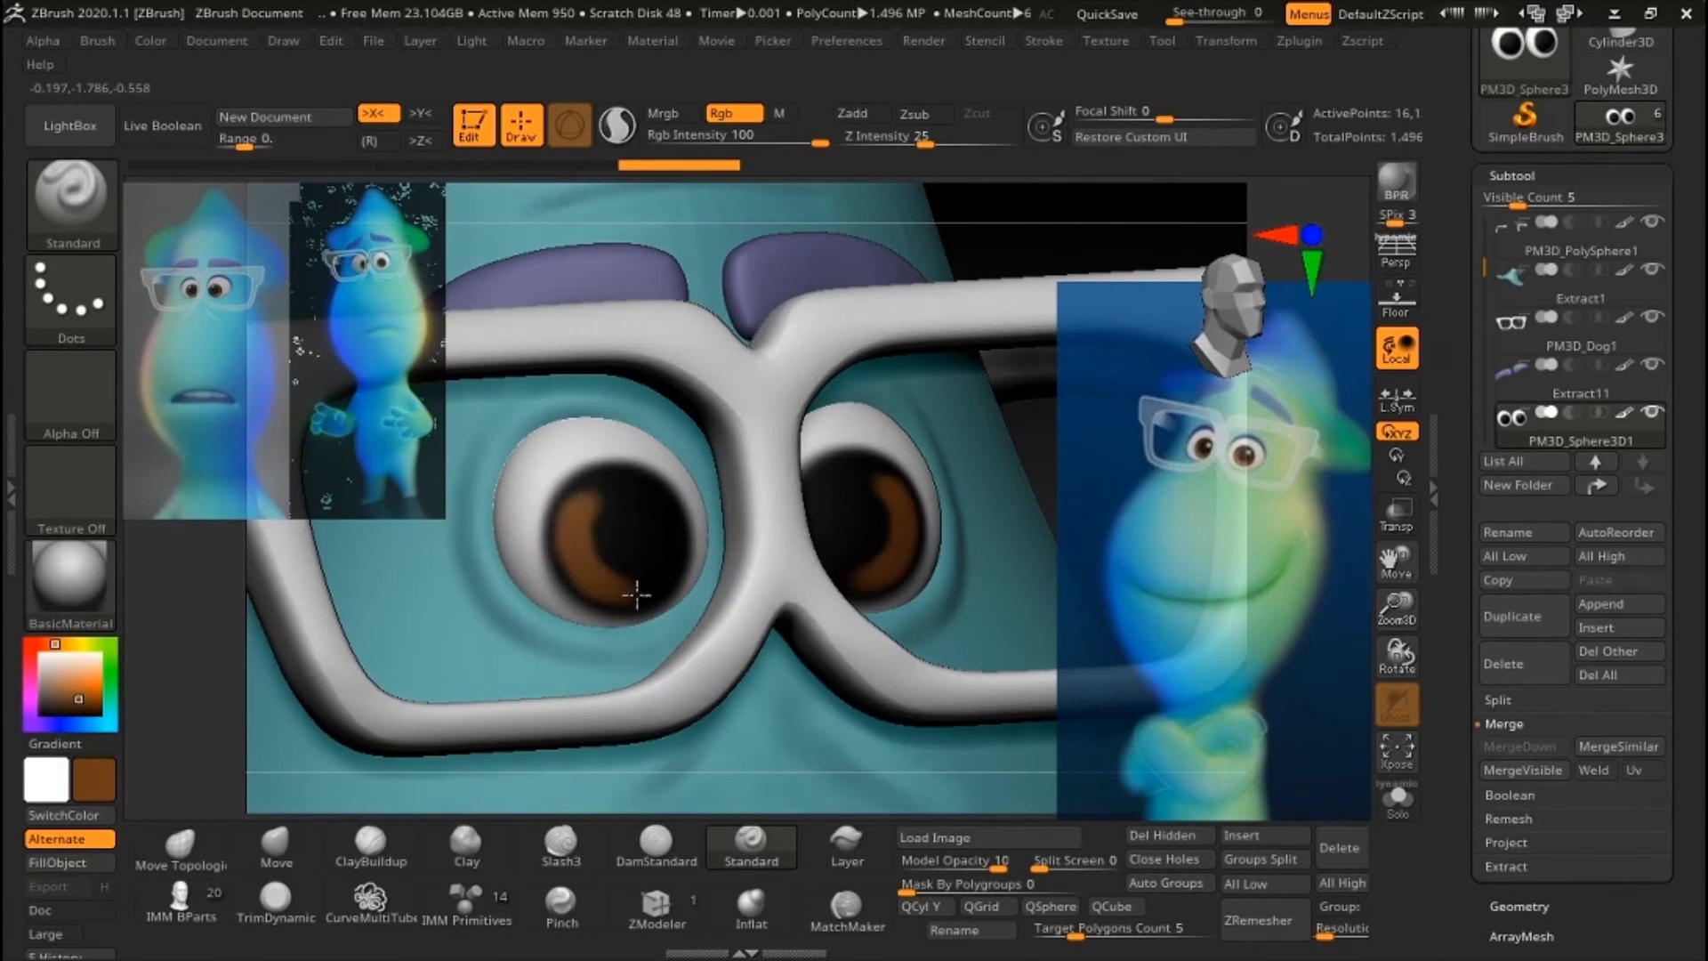
- Paint larger black pupils with a white highlight dot, then save the model
{"action": "key", "text": "c"}
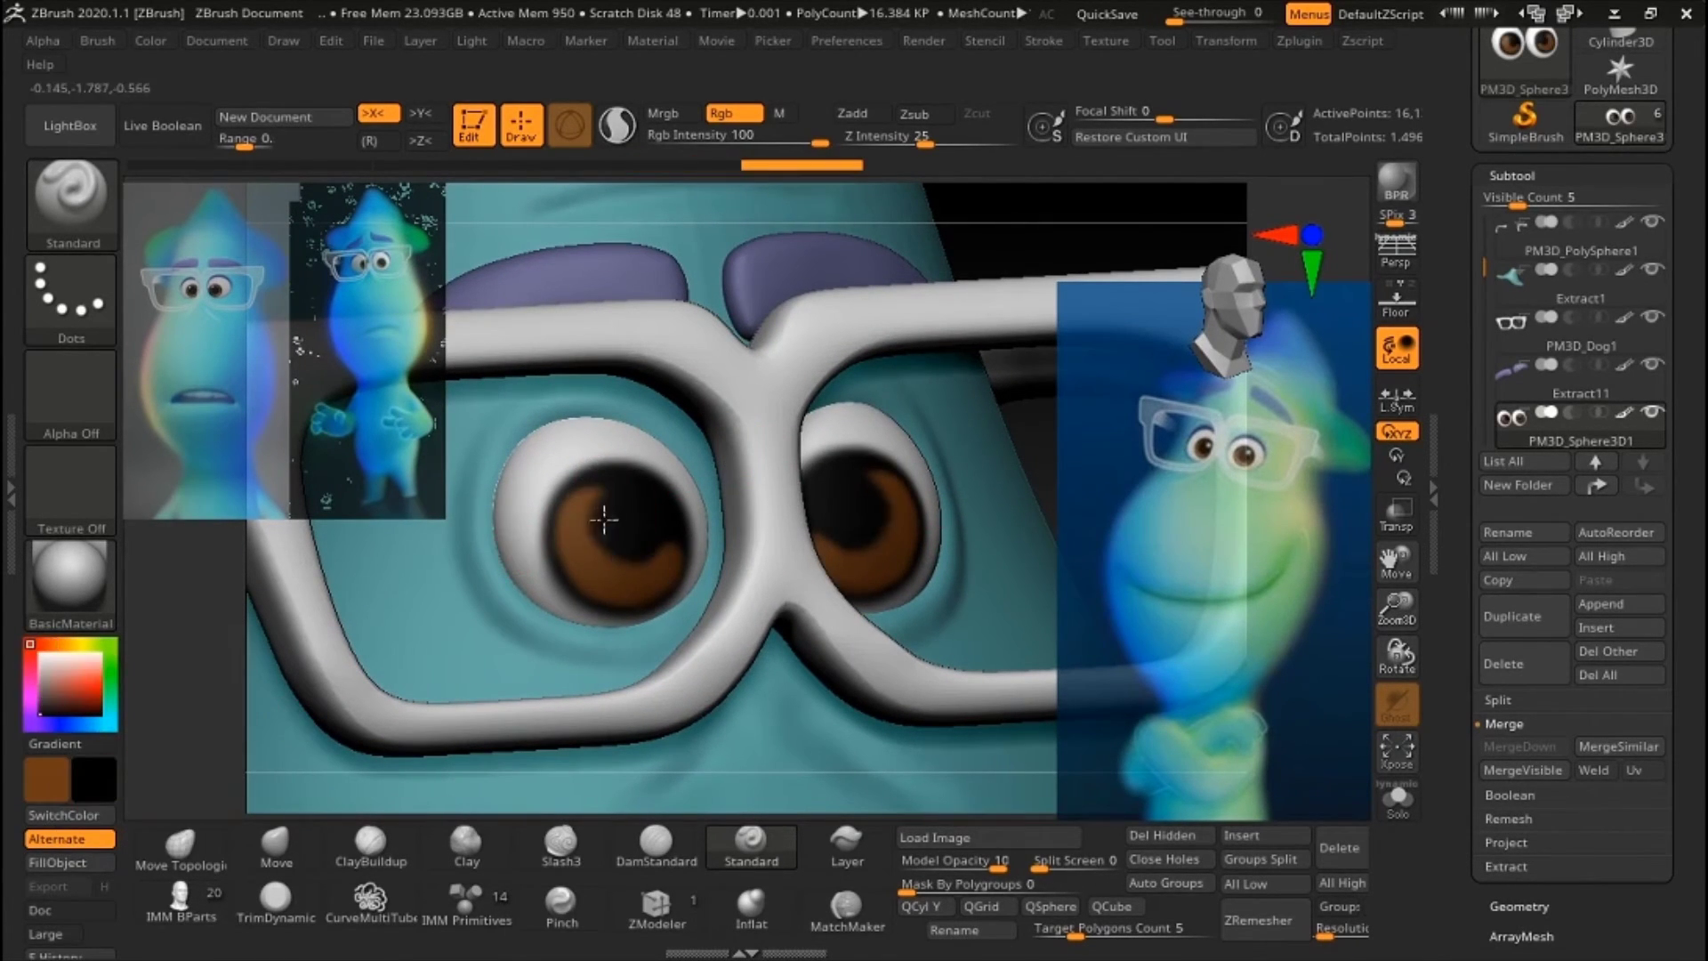
{"action": "left_click_drag", "start_coordinate": [602, 516], "coordinate": [611, 554]}
{"action": "right_click_drag", "start_coordinate": [610, 554], "coordinate": [1010, 424], "text": "shift"}
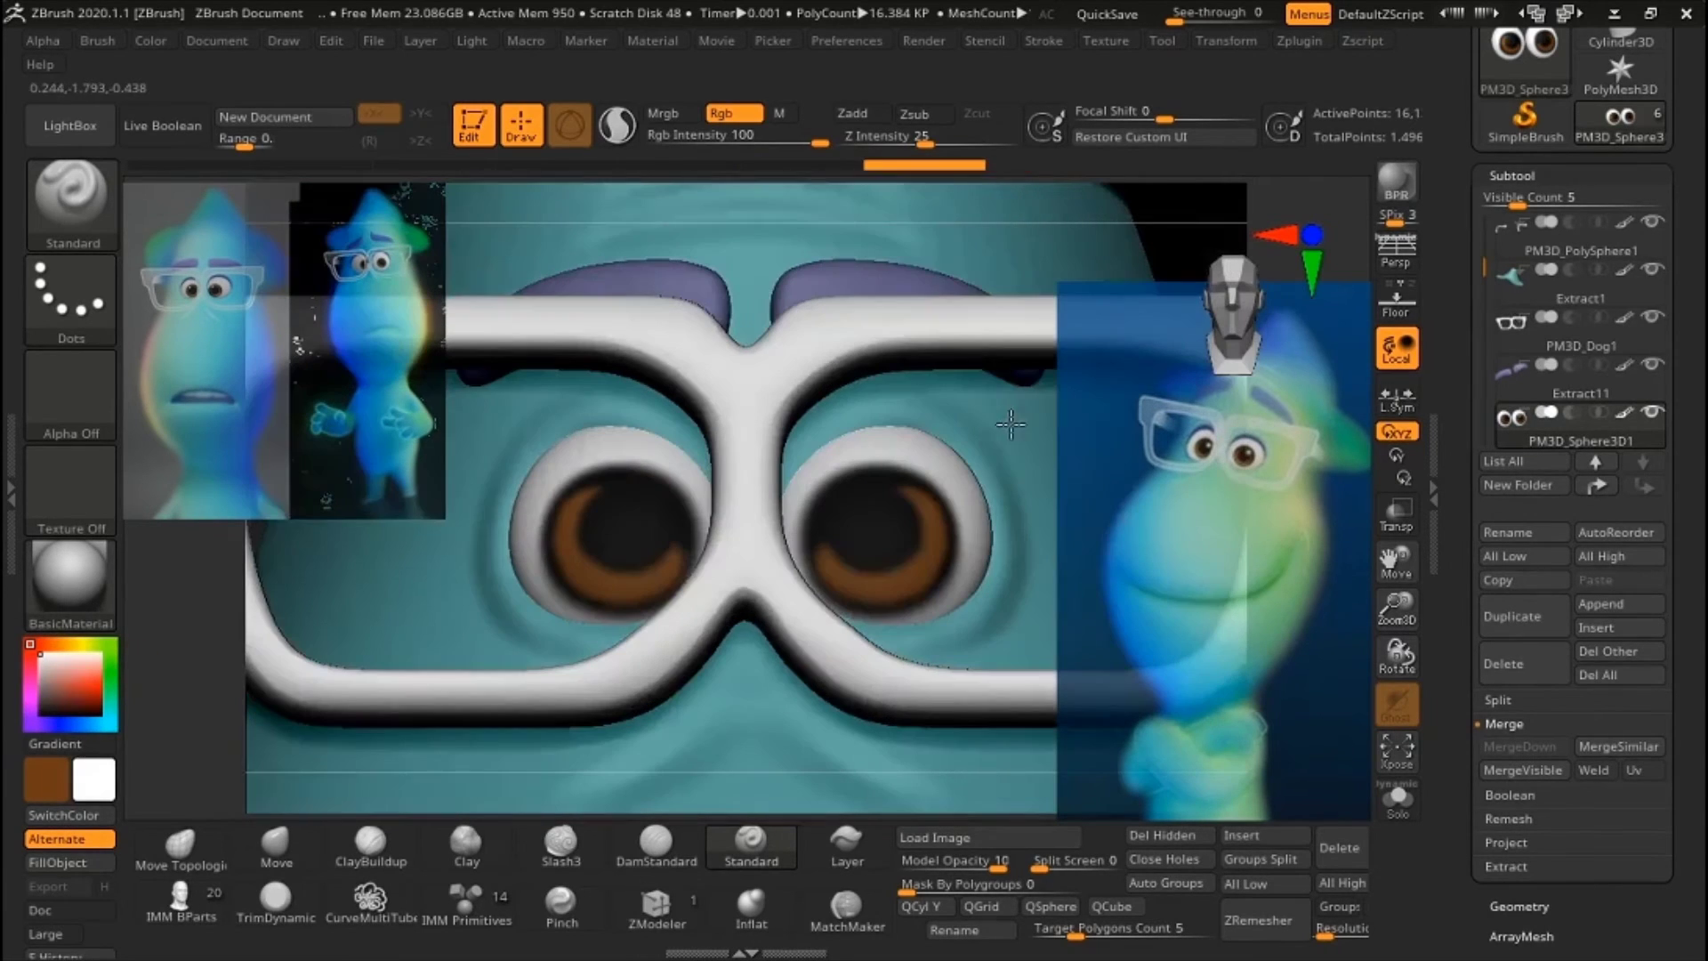
{"action": "left_click", "coordinate": [652, 509]}
{"action": "key", "text": "f"}
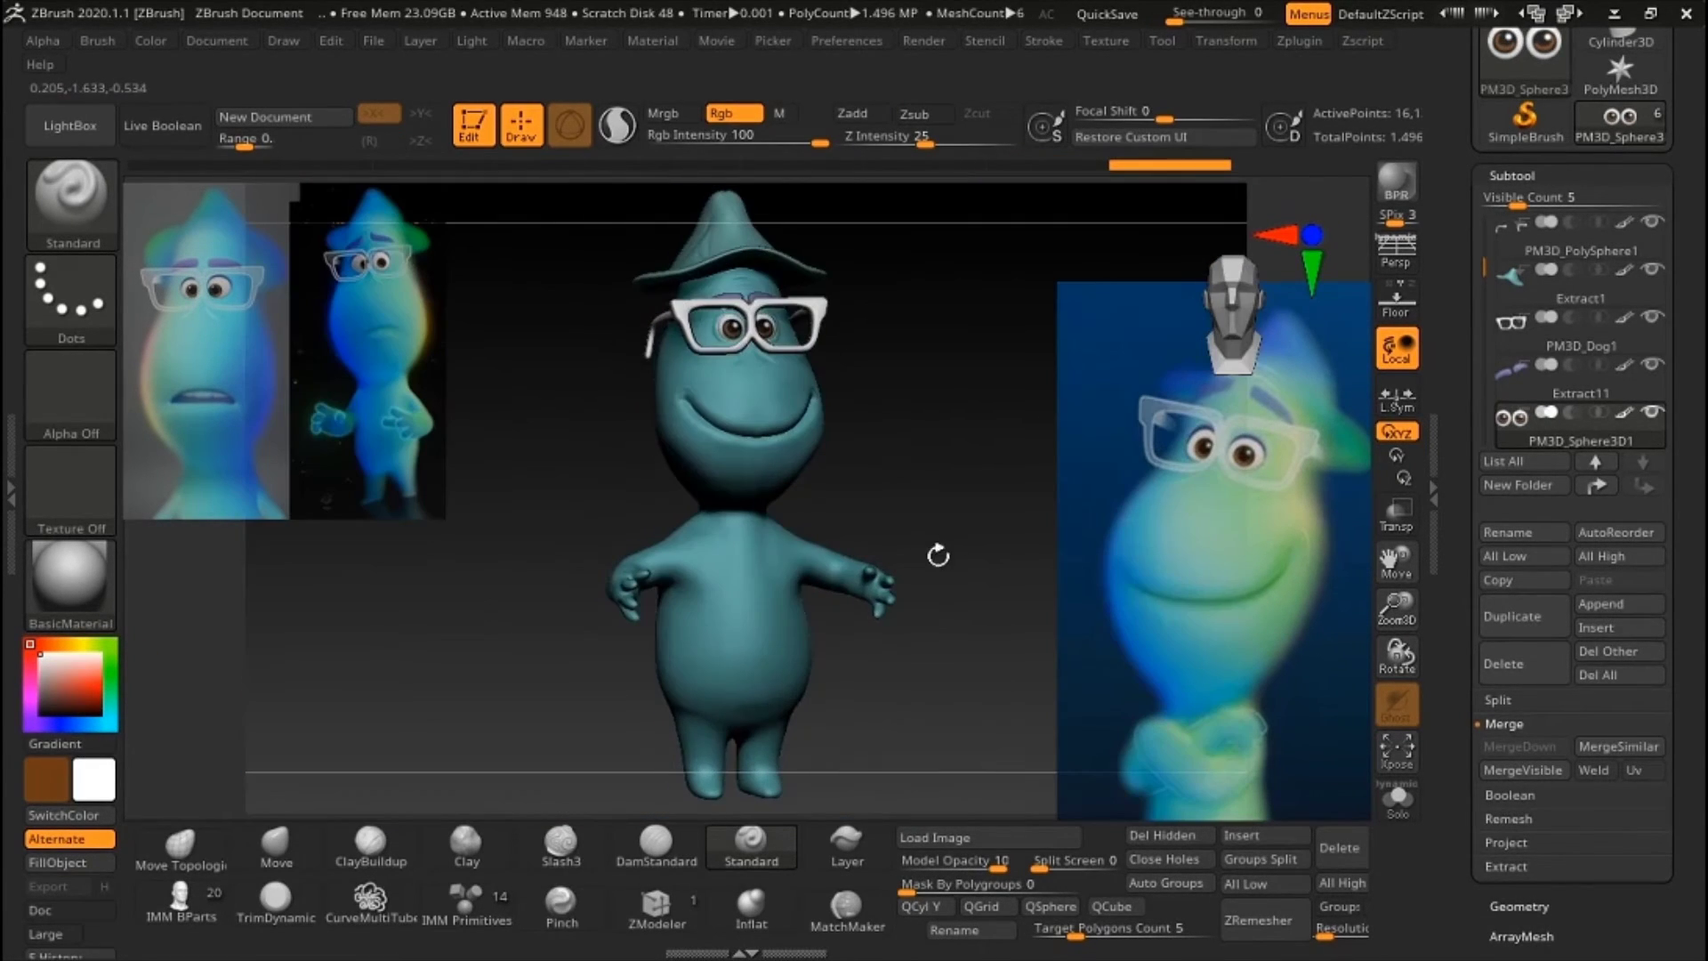
{"action": "key", "text": "ctrl+s"}
- Preview chrome, SketchShaded4 and Framer02 materials on the model
{"action": "key", "text": "m"}
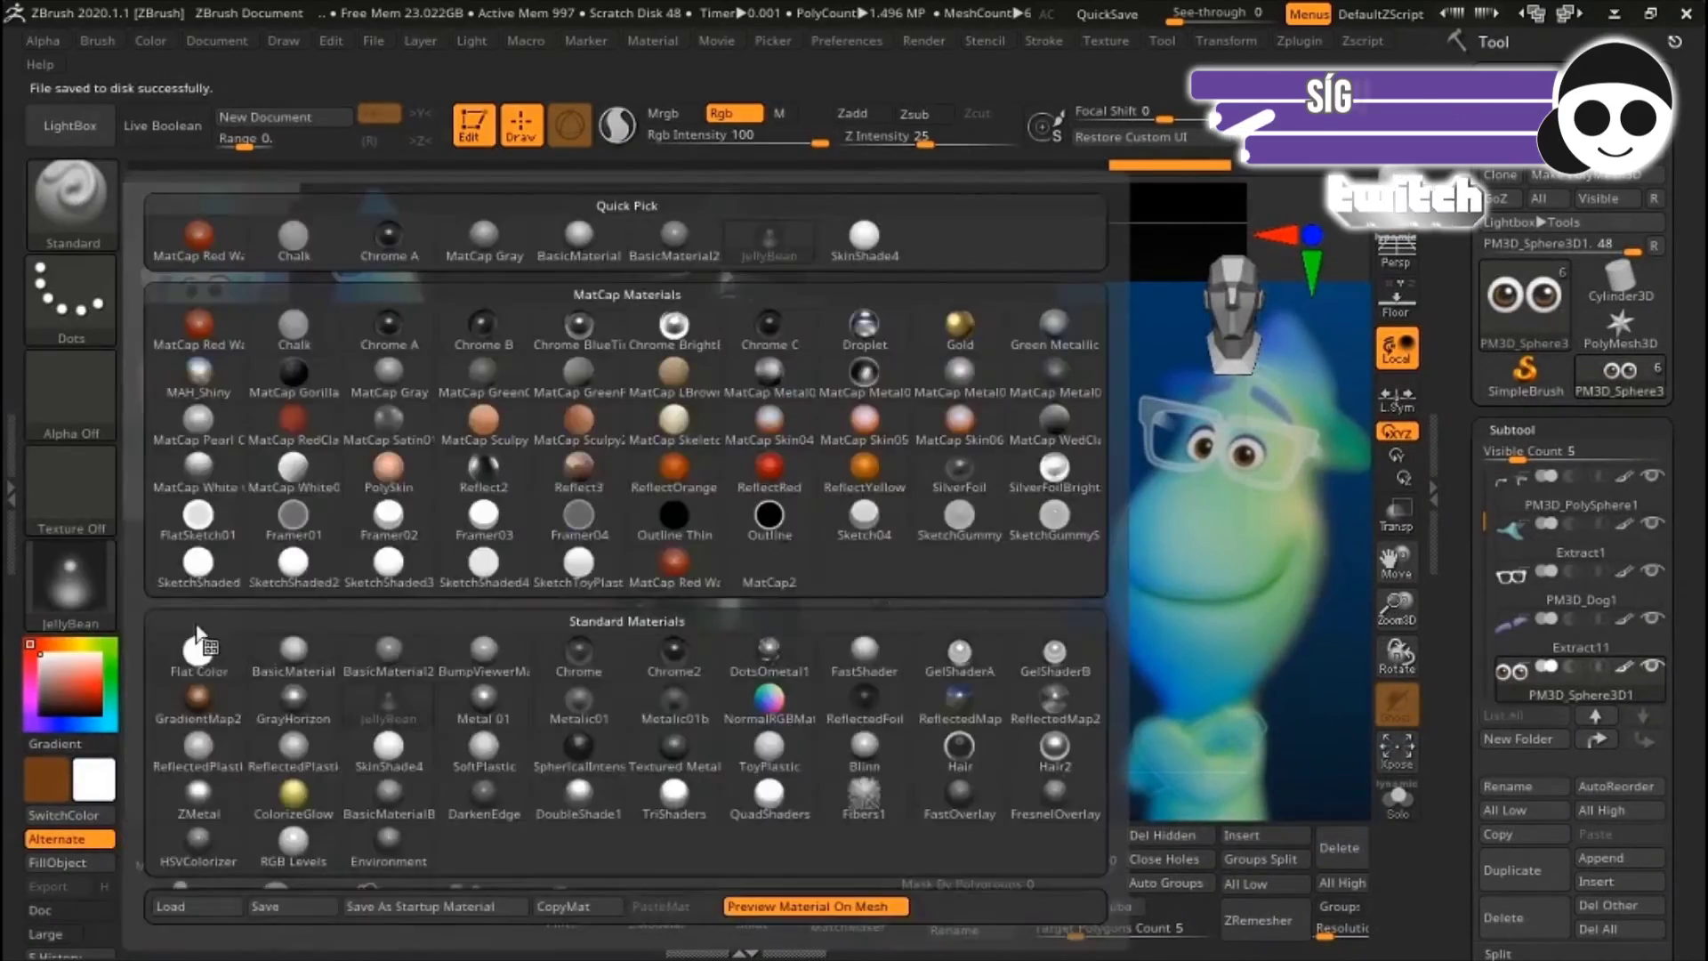
{"action": "left_click", "coordinate": [690, 334]}
{"action": "left_click", "coordinate": [71, 583]}
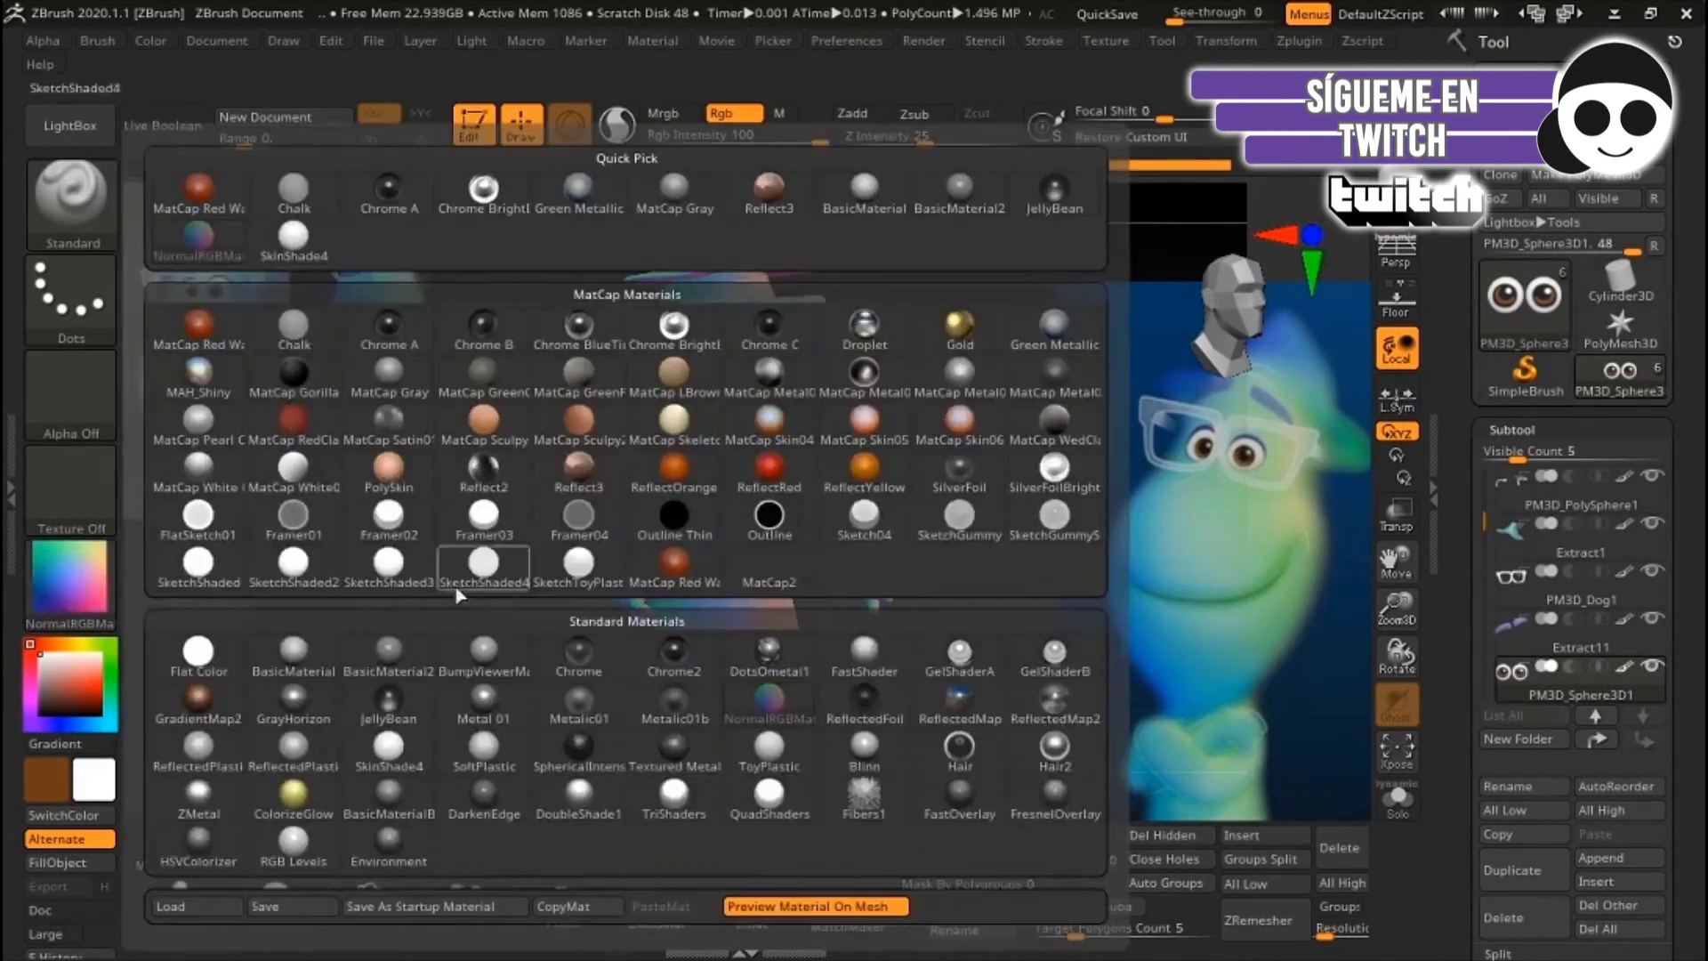
{"action": "left_click", "coordinate": [458, 594]}
{"action": "key", "text": "m"}
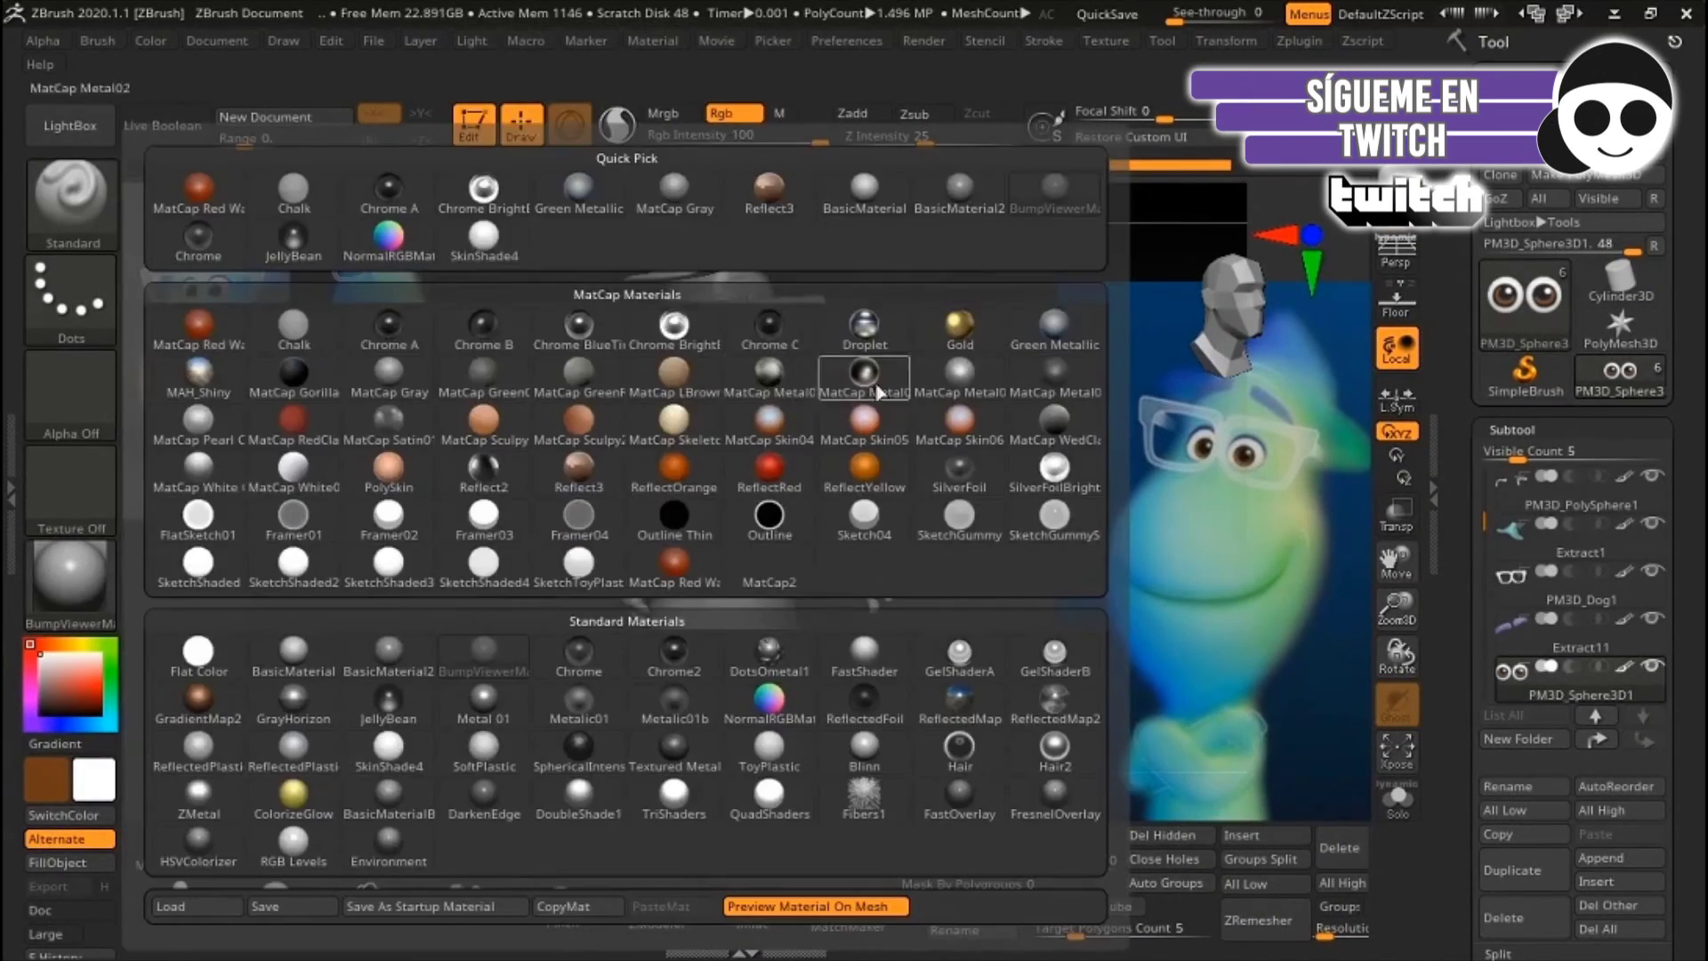
{"action": "left_click", "coordinate": [388, 521]}
- Revert to BasicMaterial, save the tool, and make Extract11 the active subtool
{"action": "key", "text": "m"}
{"action": "left_click", "coordinate": [515, 679]}
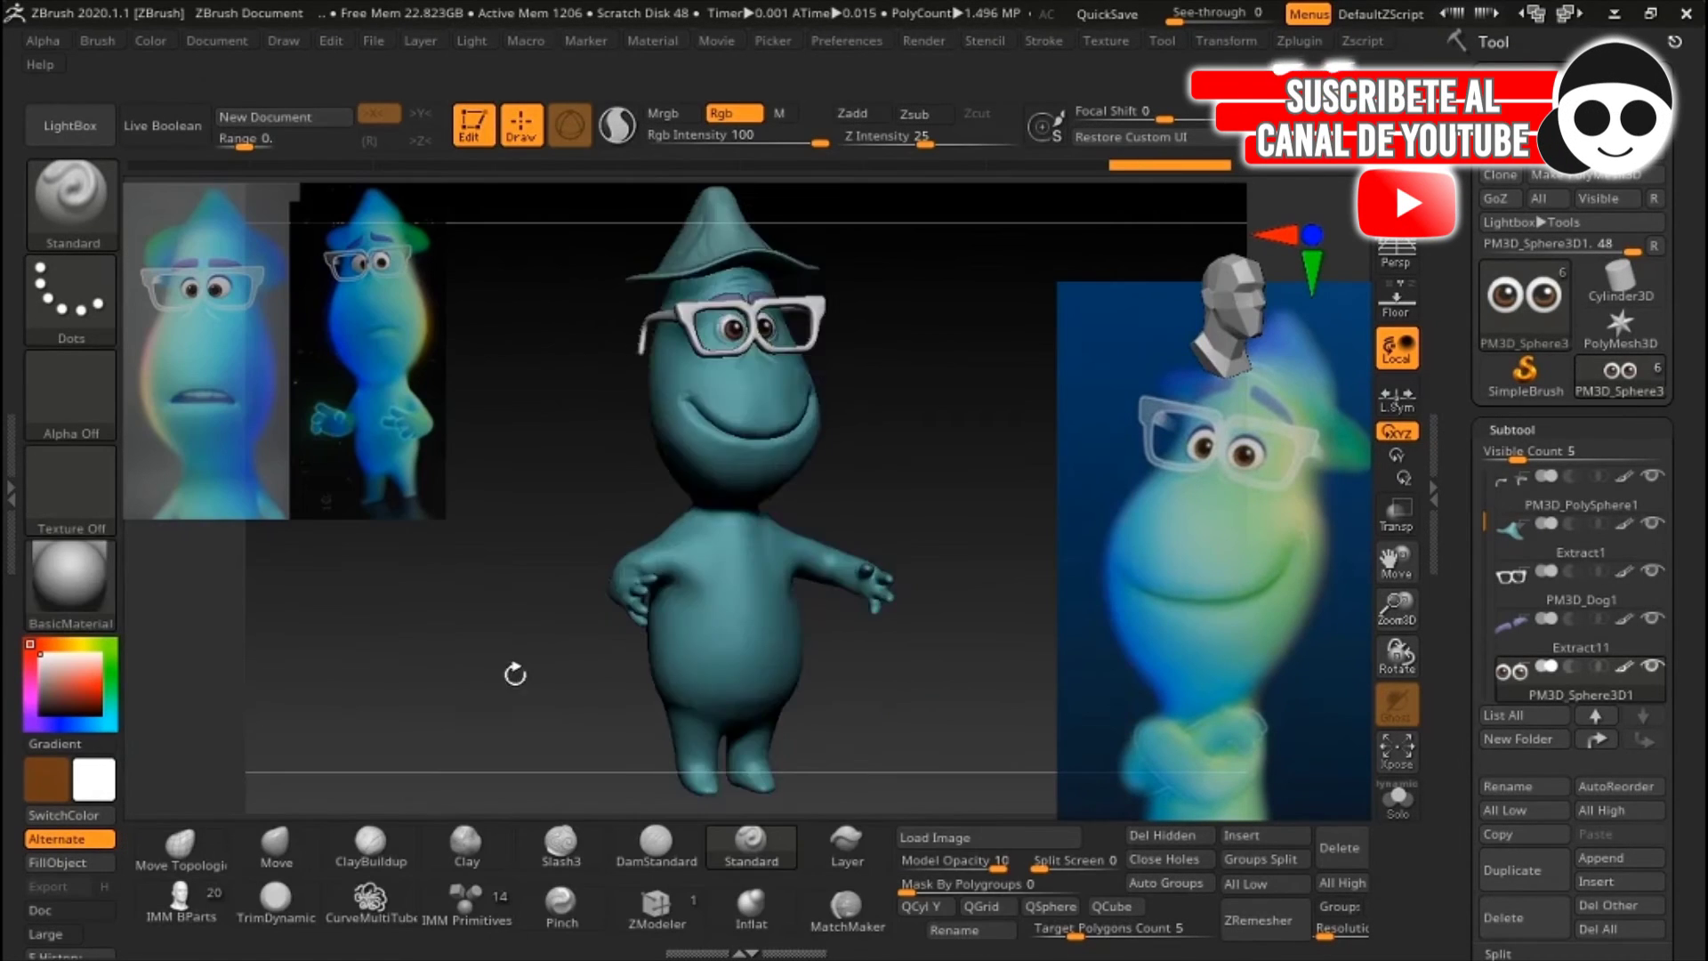
{"action": "key", "text": "ctrl+s"}
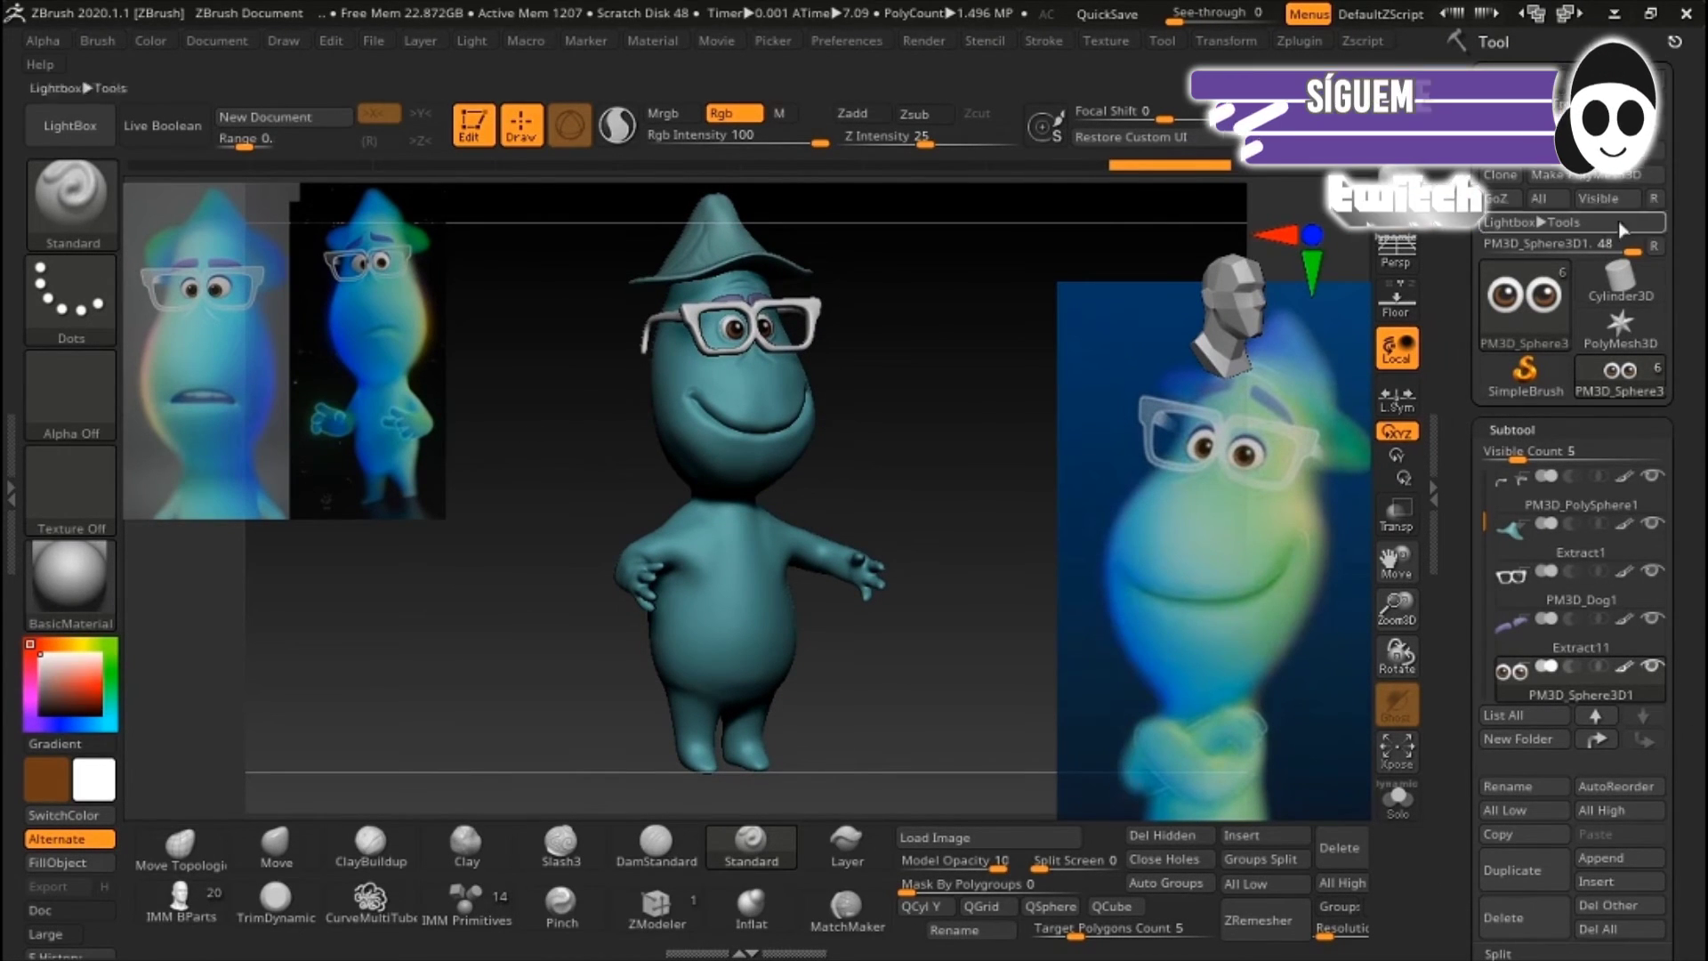
{"action": "left_click", "coordinate": [1552, 201]}
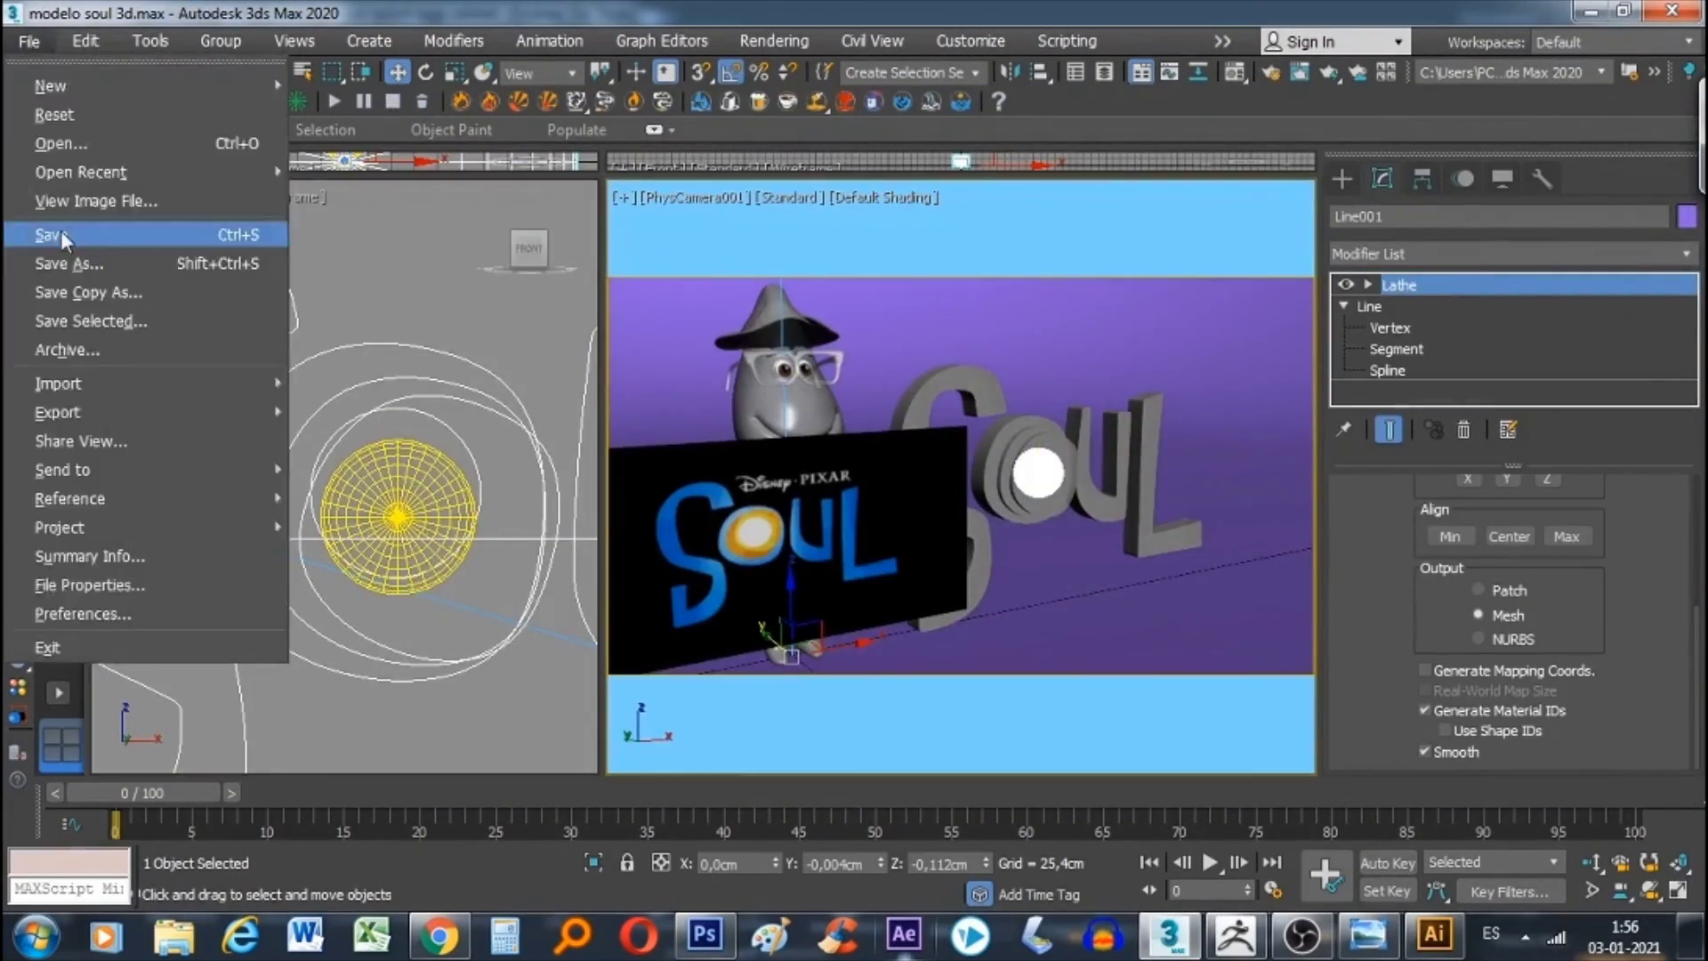
- Start the 1920×1080 Corona render and enable Bloom and Glare in the frame buffer
{"action": "left_click", "coordinate": [62, 236]}
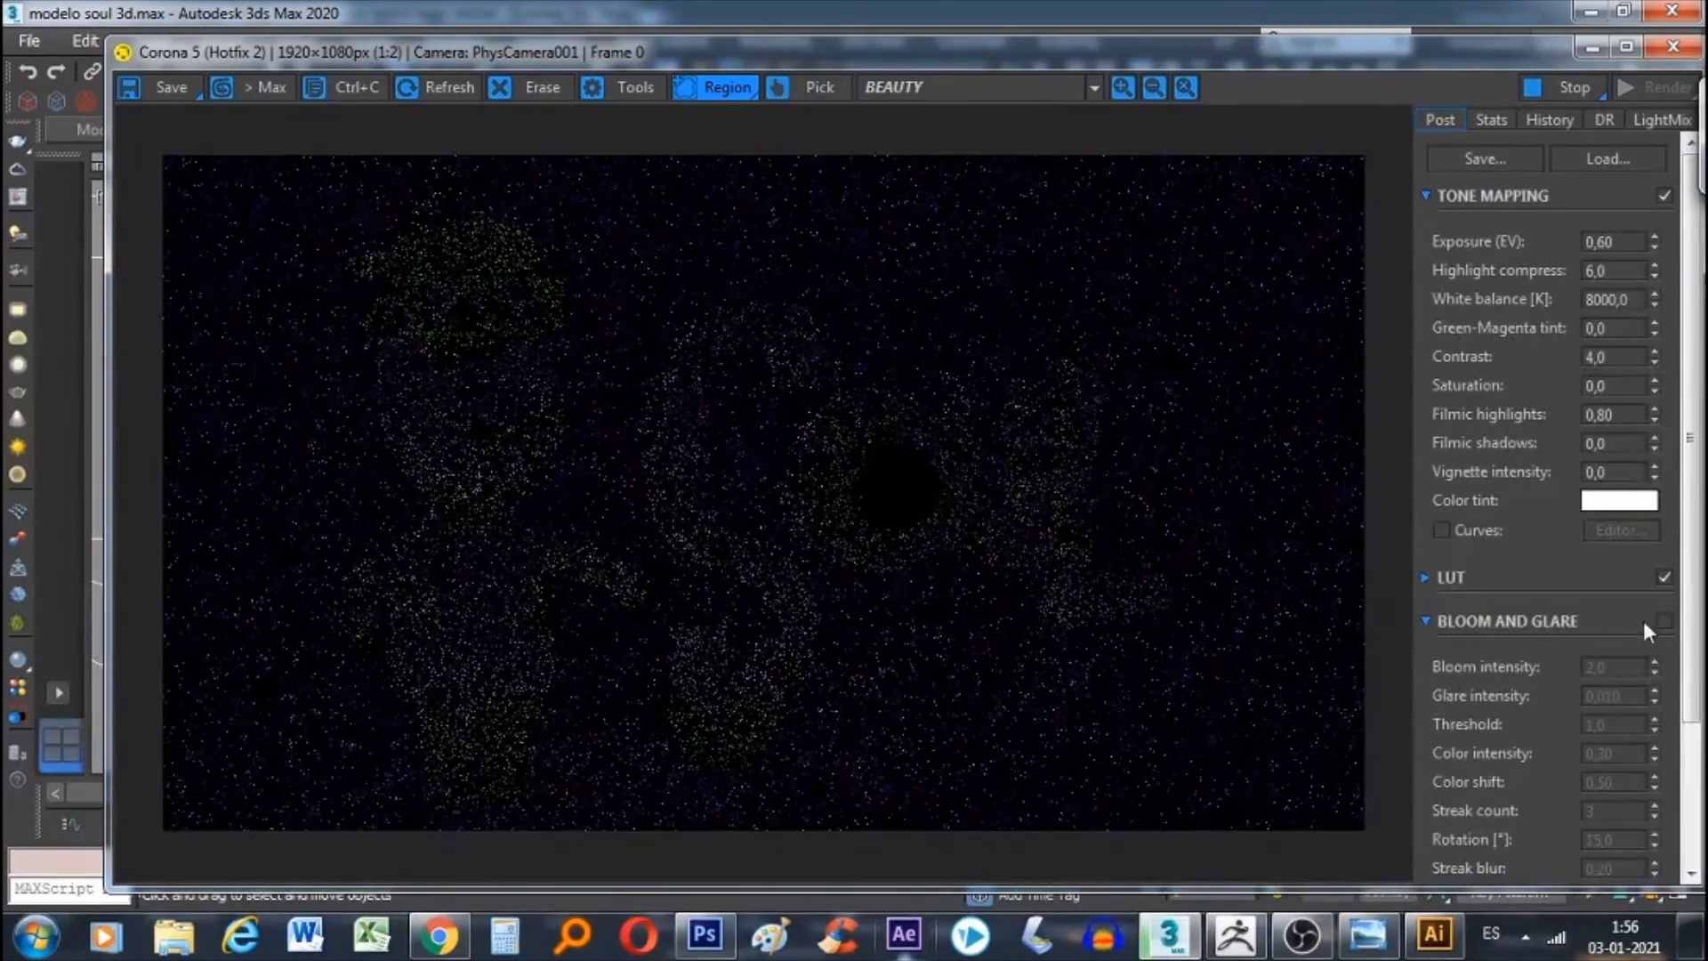
{"action": "left_click", "coordinate": [1662, 621]}
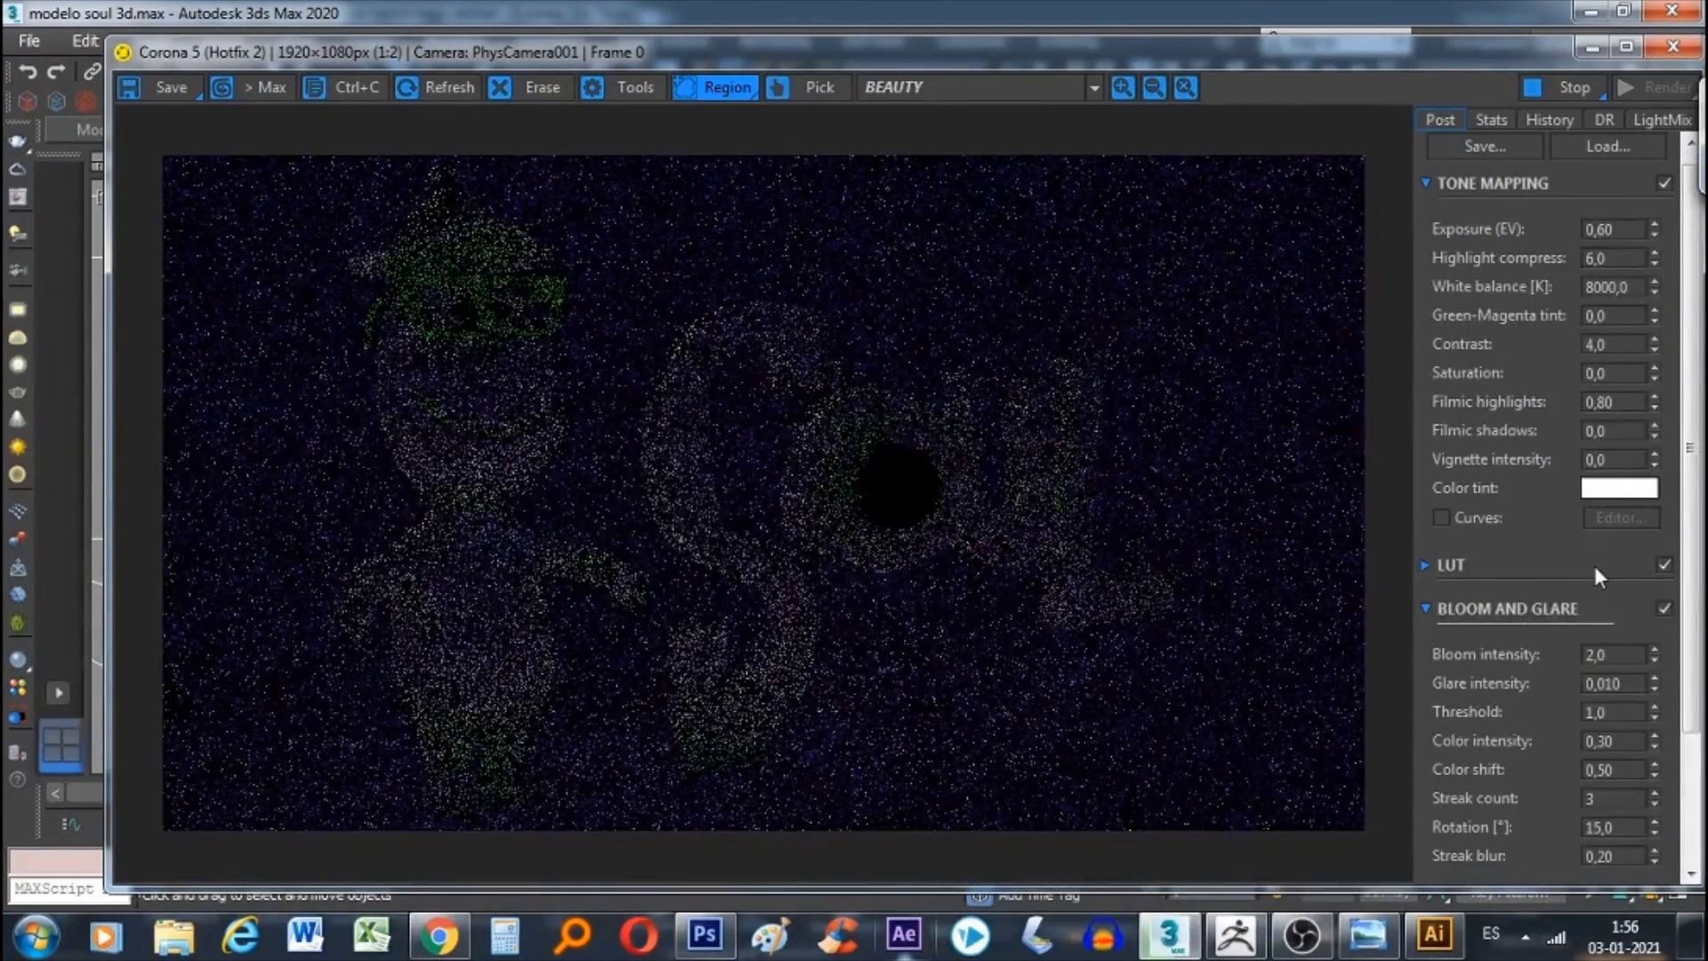